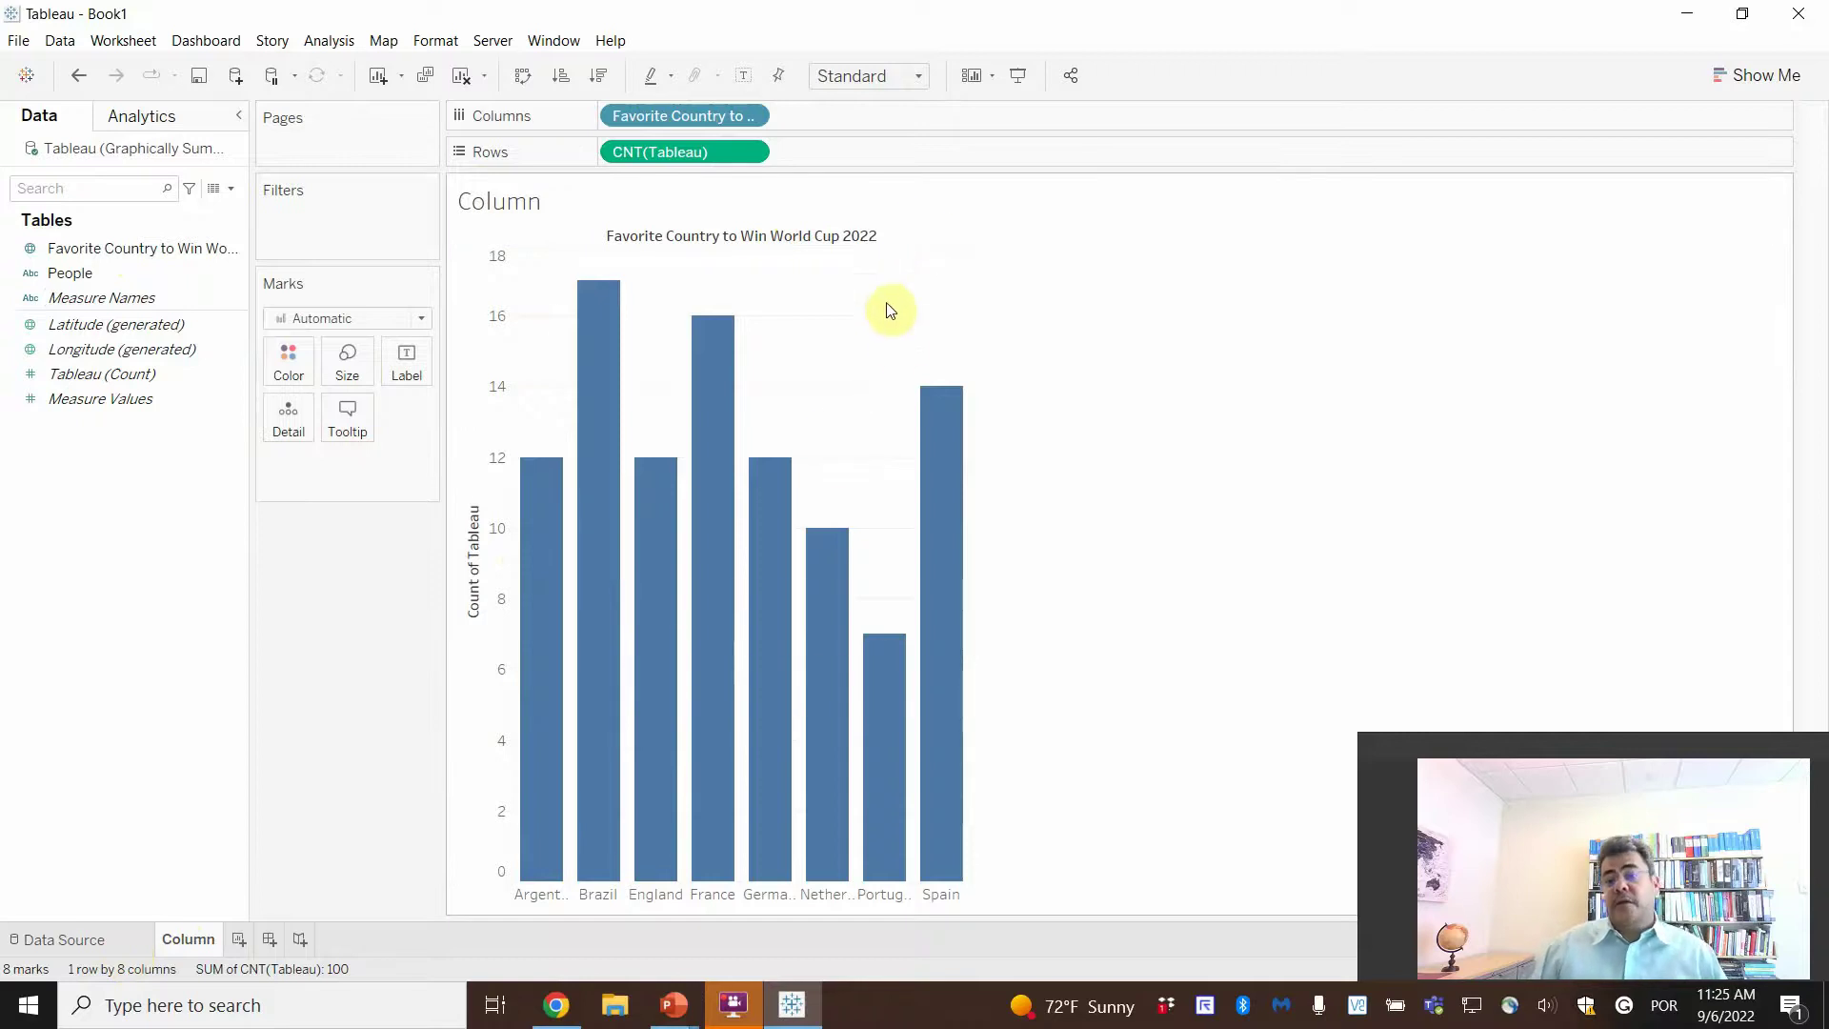
# - Fit the column chart to Entire View and label each column with its count, e.g. 17 for Brazil
pyautogui.click(900, 80)
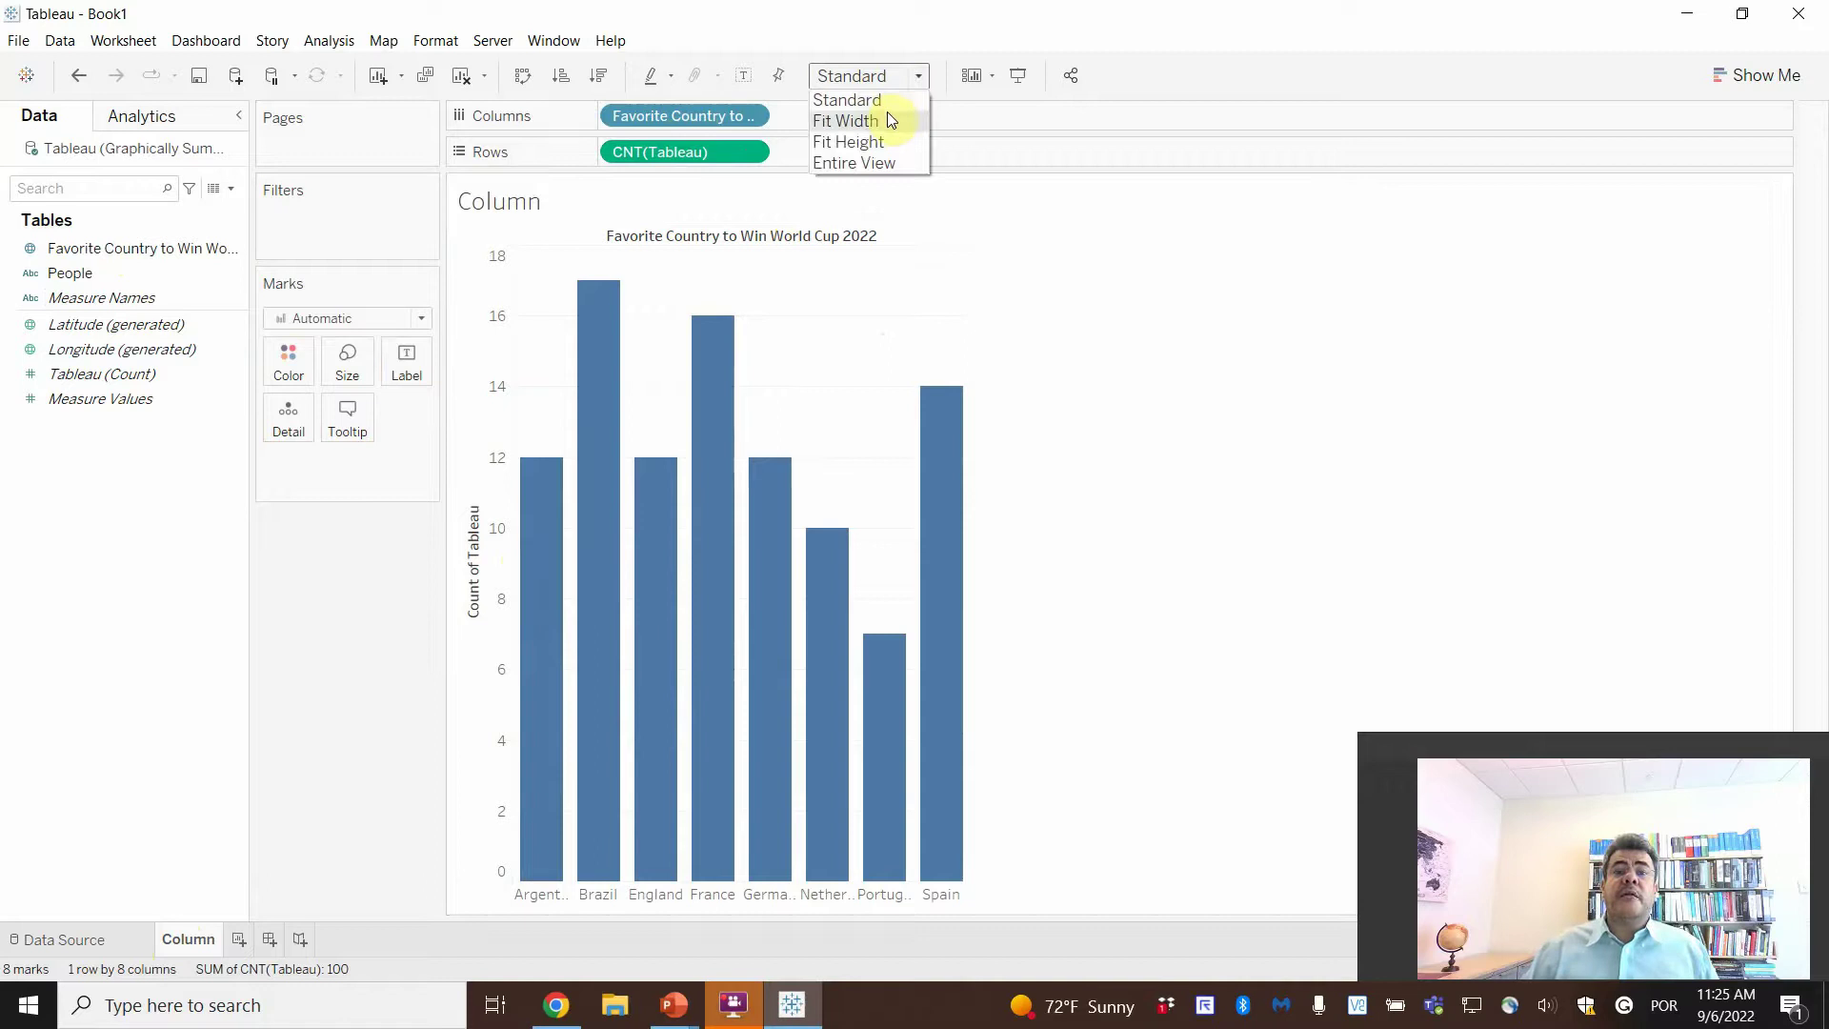
pyautogui.click(877, 162)
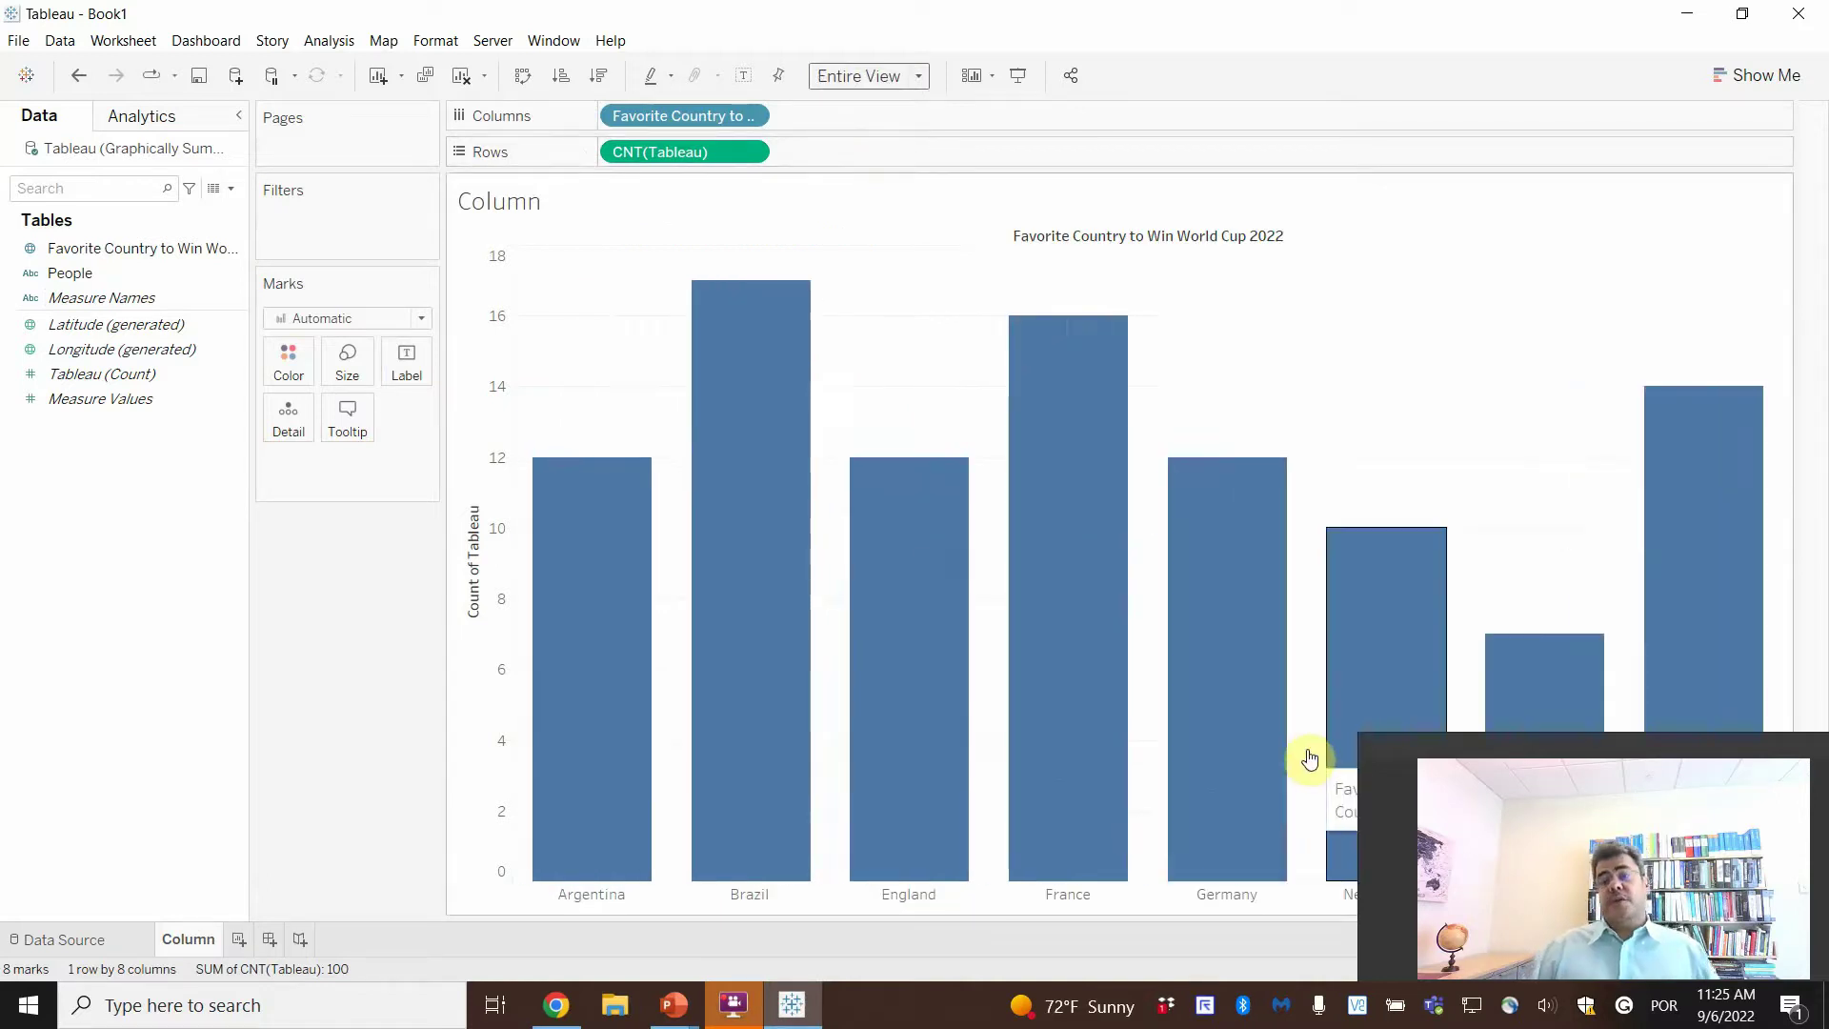
pyautogui.moveTo(1576, 739); pyautogui.dragTo(1522, 713)
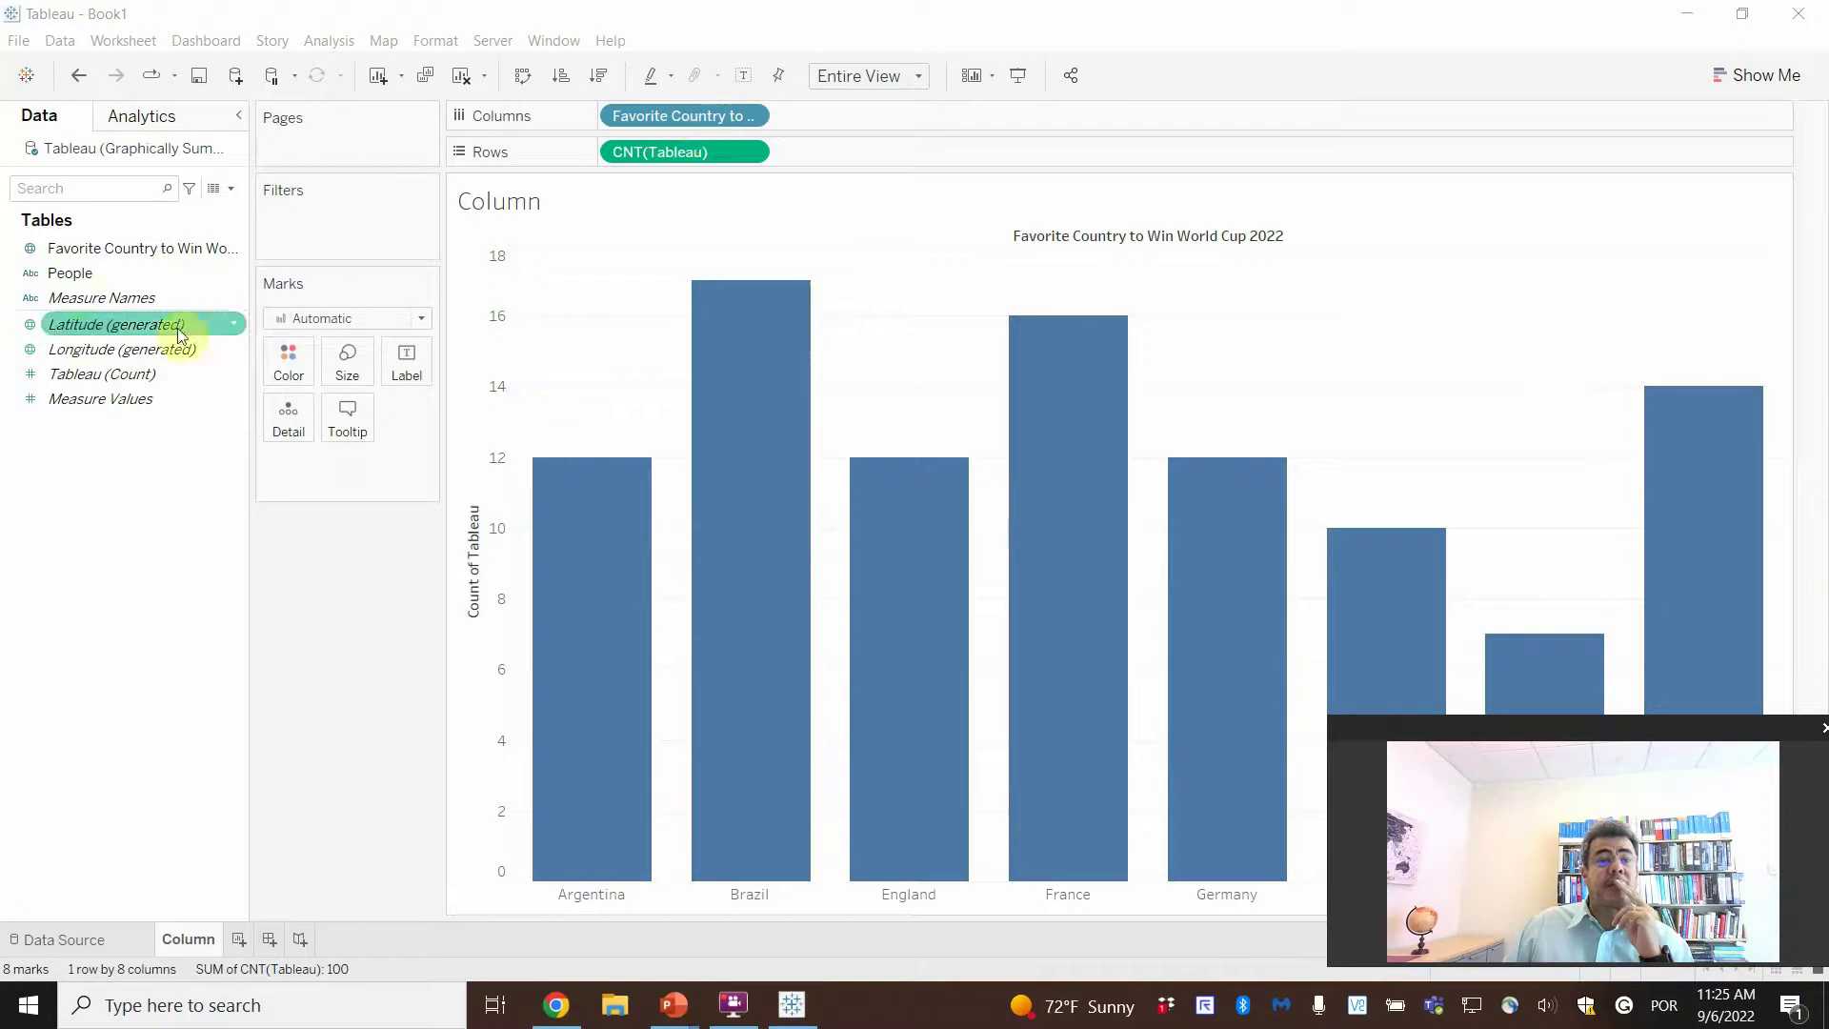
pyautogui.moveTo(67, 375); pyautogui.dragTo(401, 382)
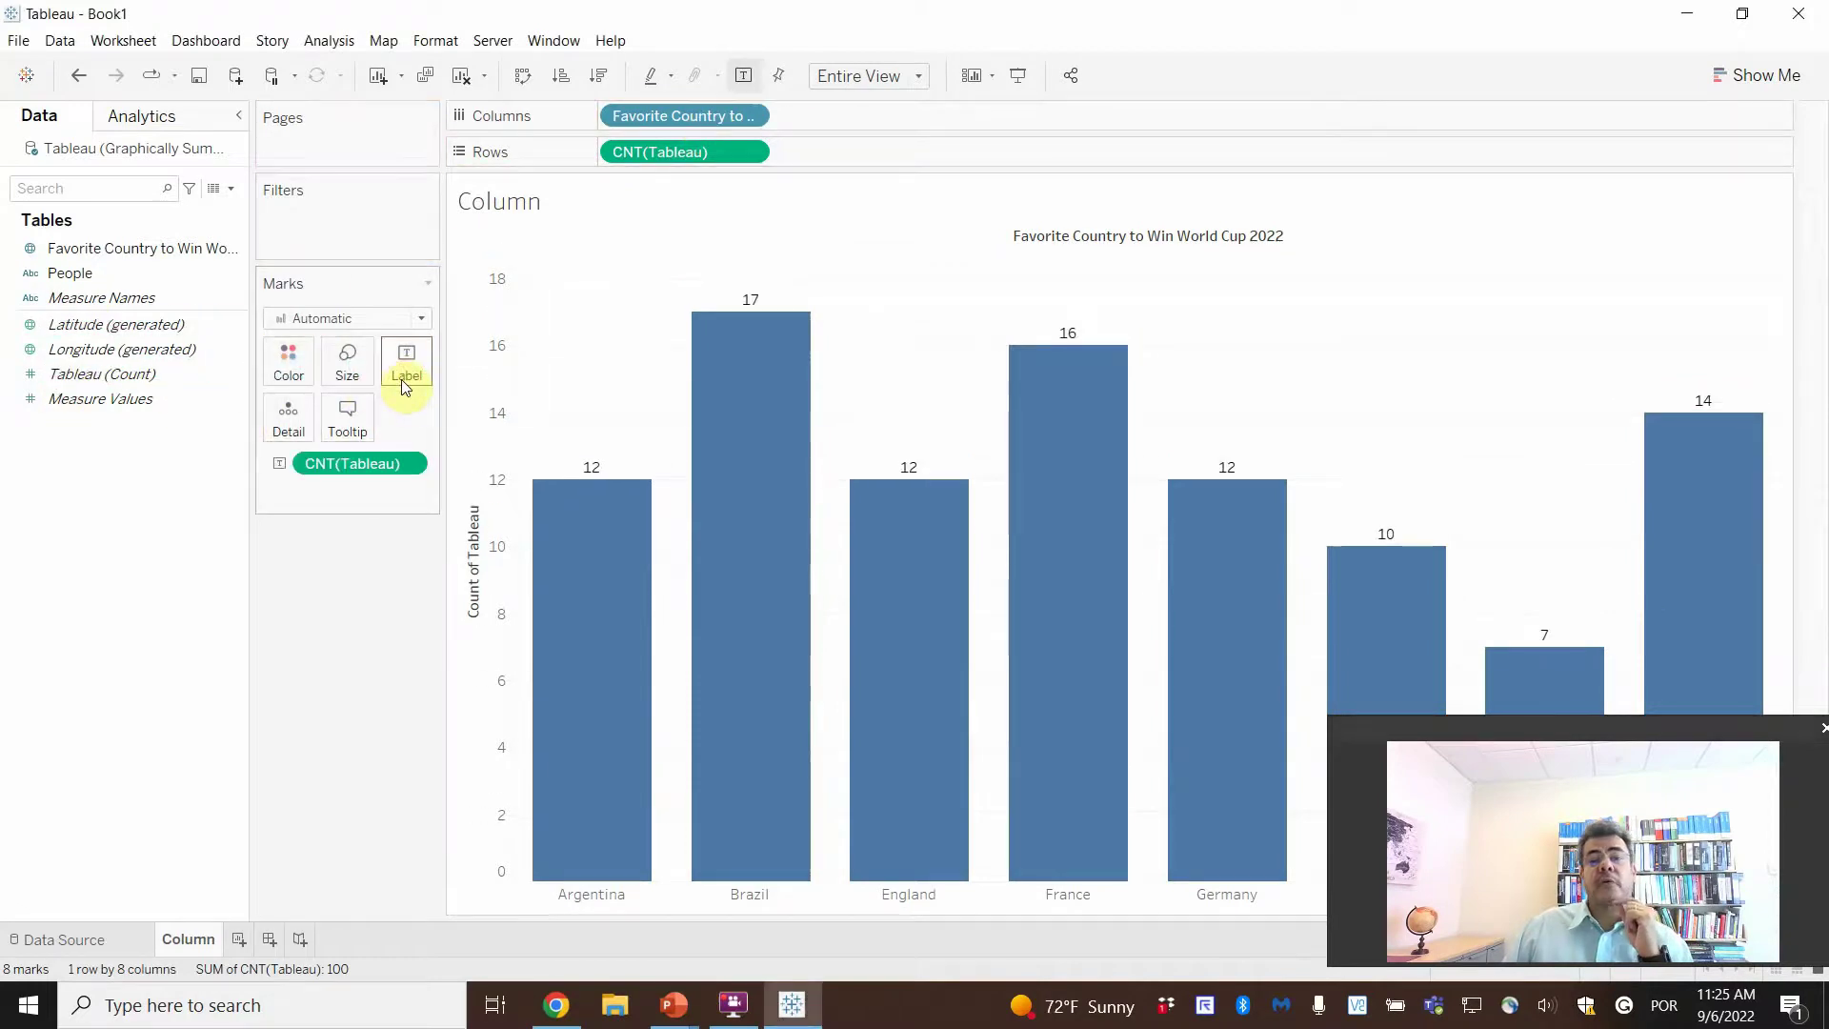
pyautogui.rightClick(407, 464)
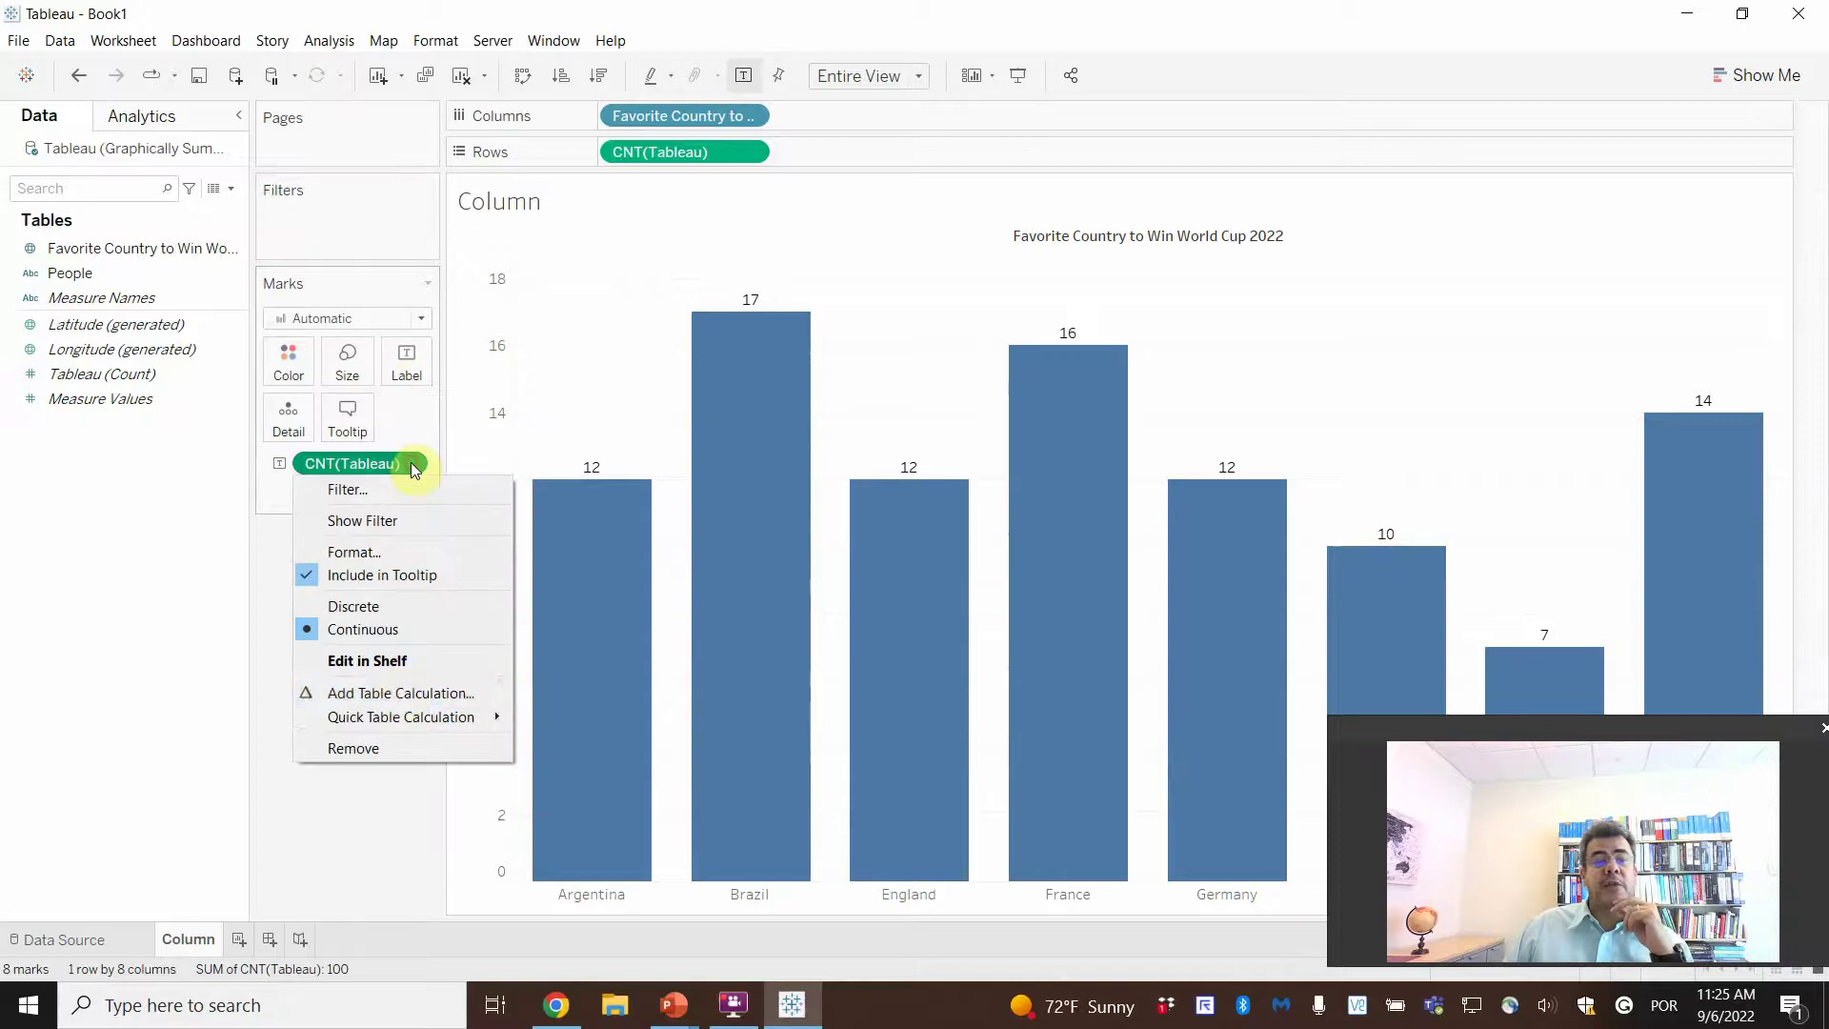
pyautogui.click(402, 696)
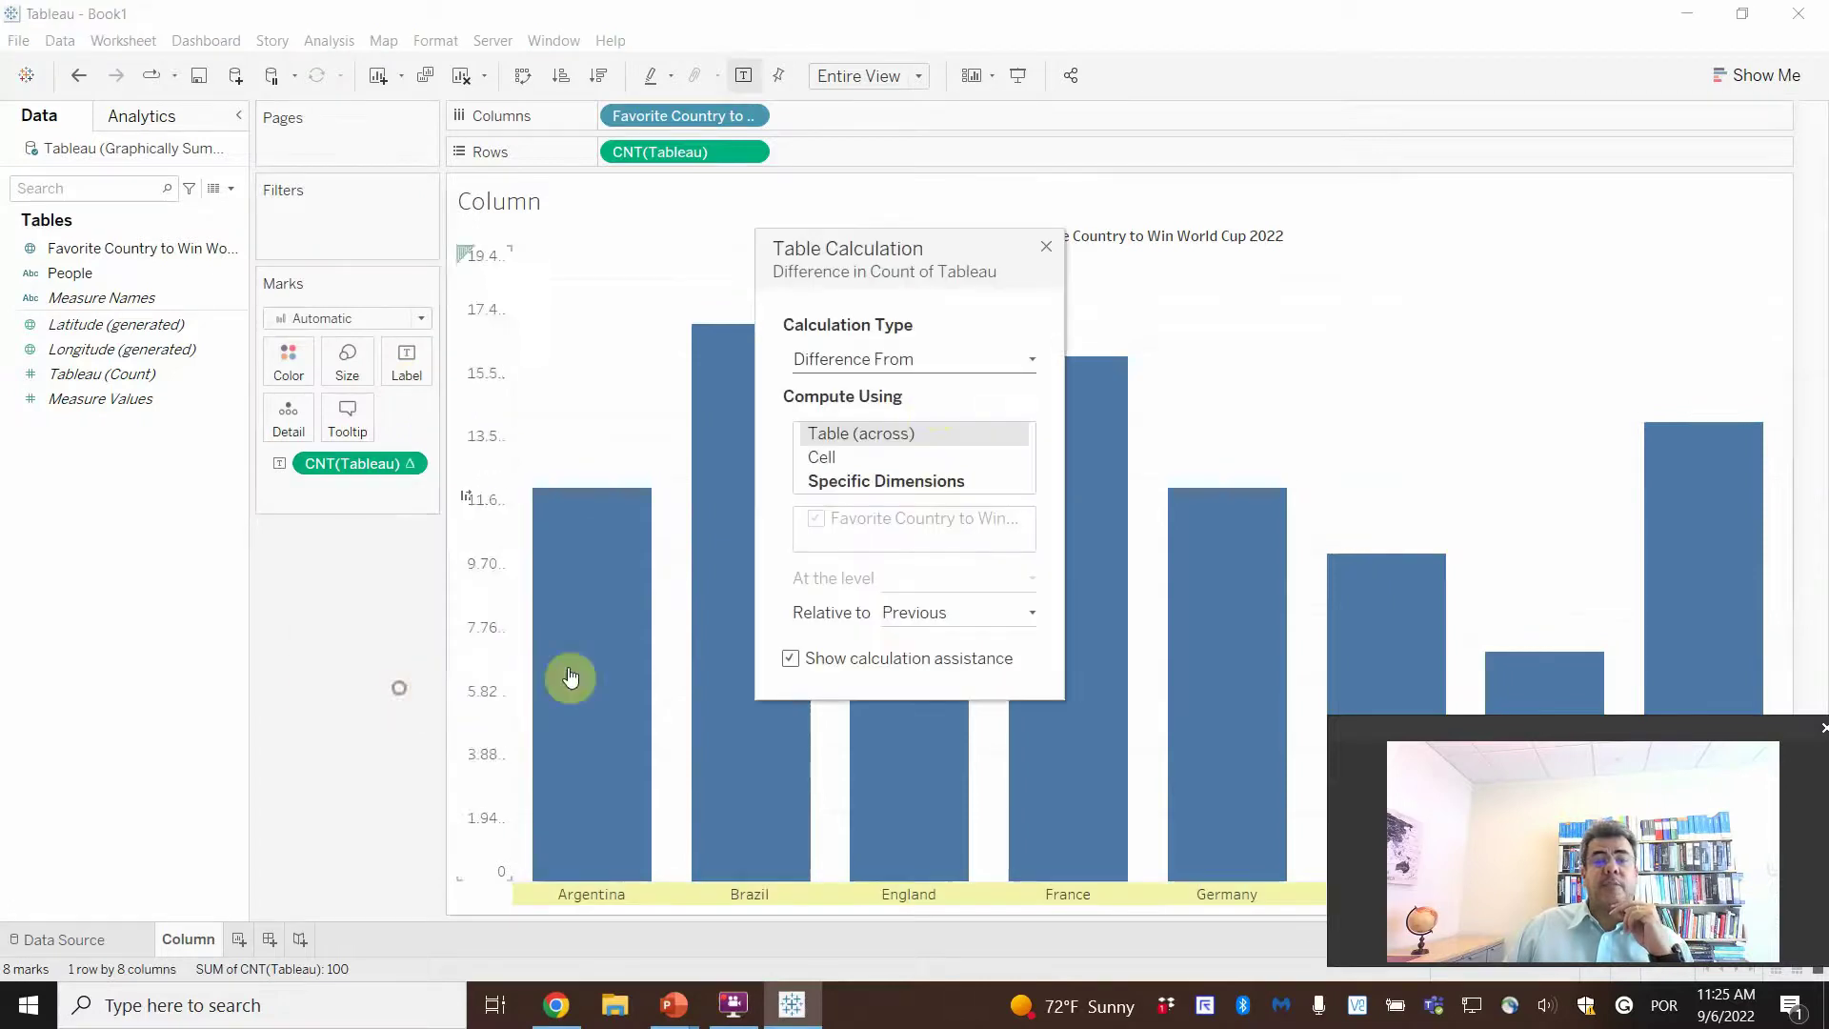
pyautogui.click(935, 362)
pyautogui.click(891, 447)
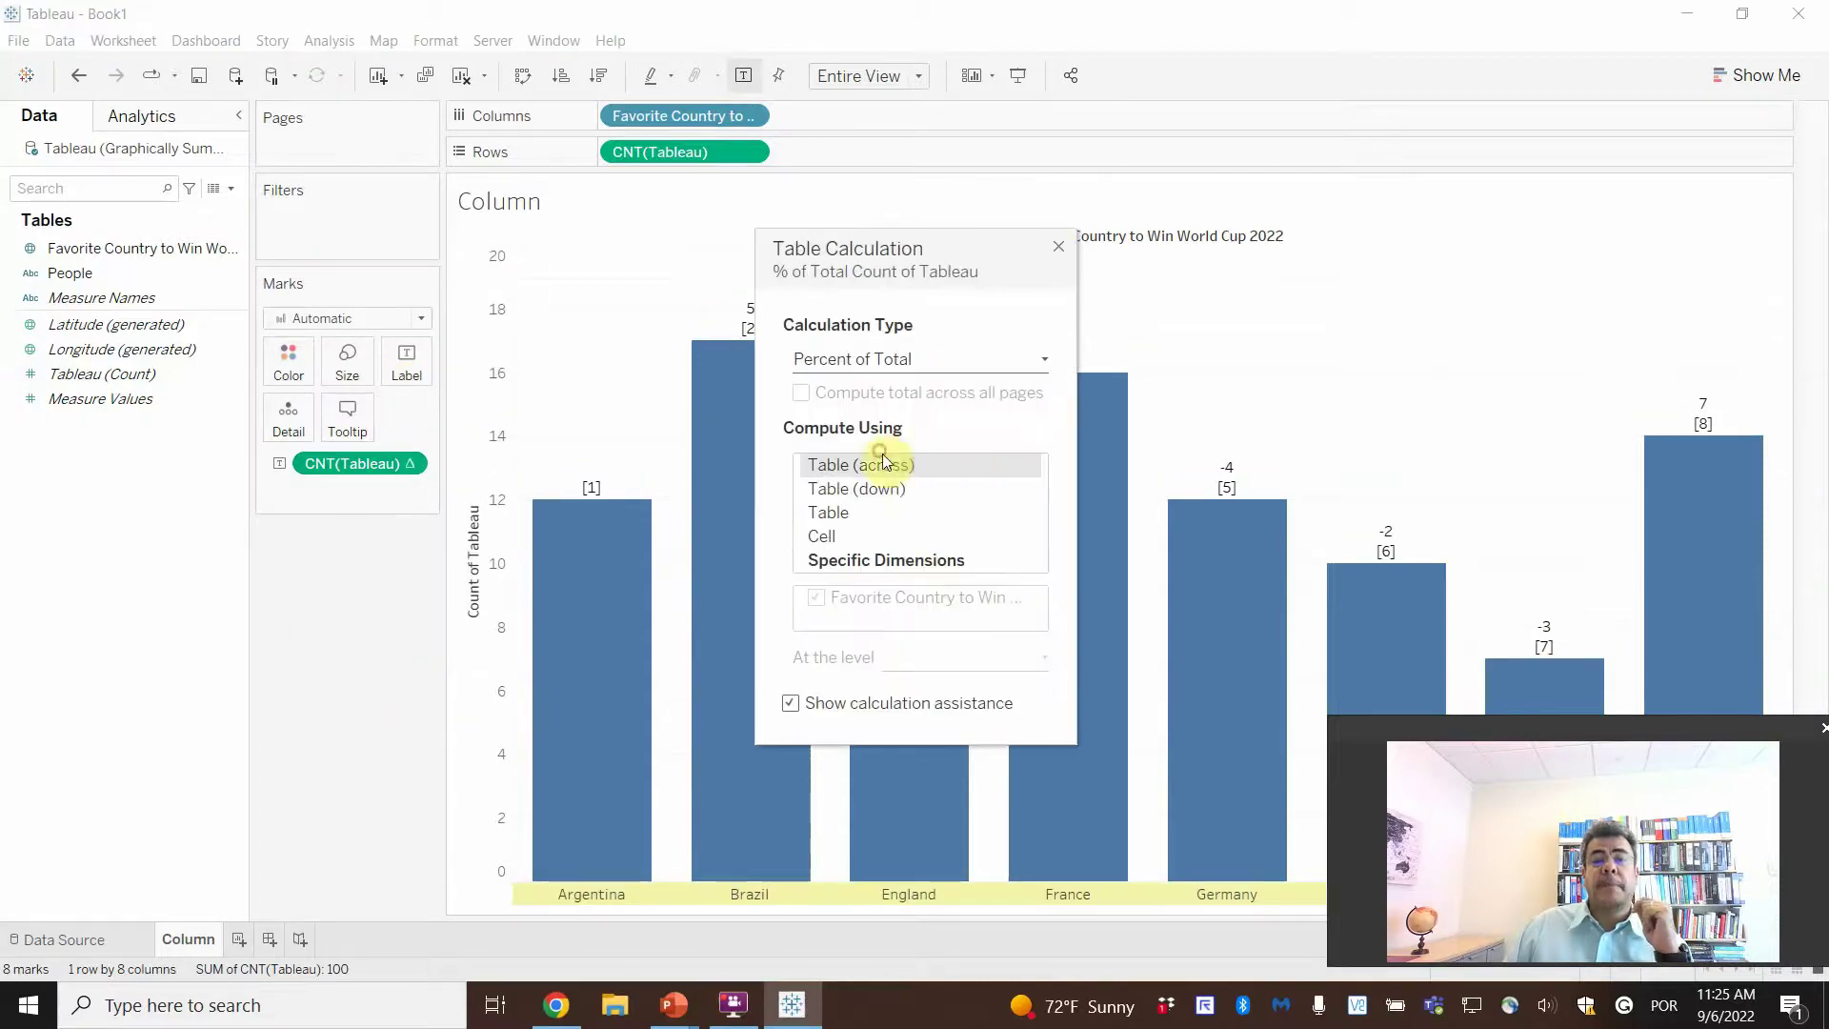
pyautogui.click(1059, 246)
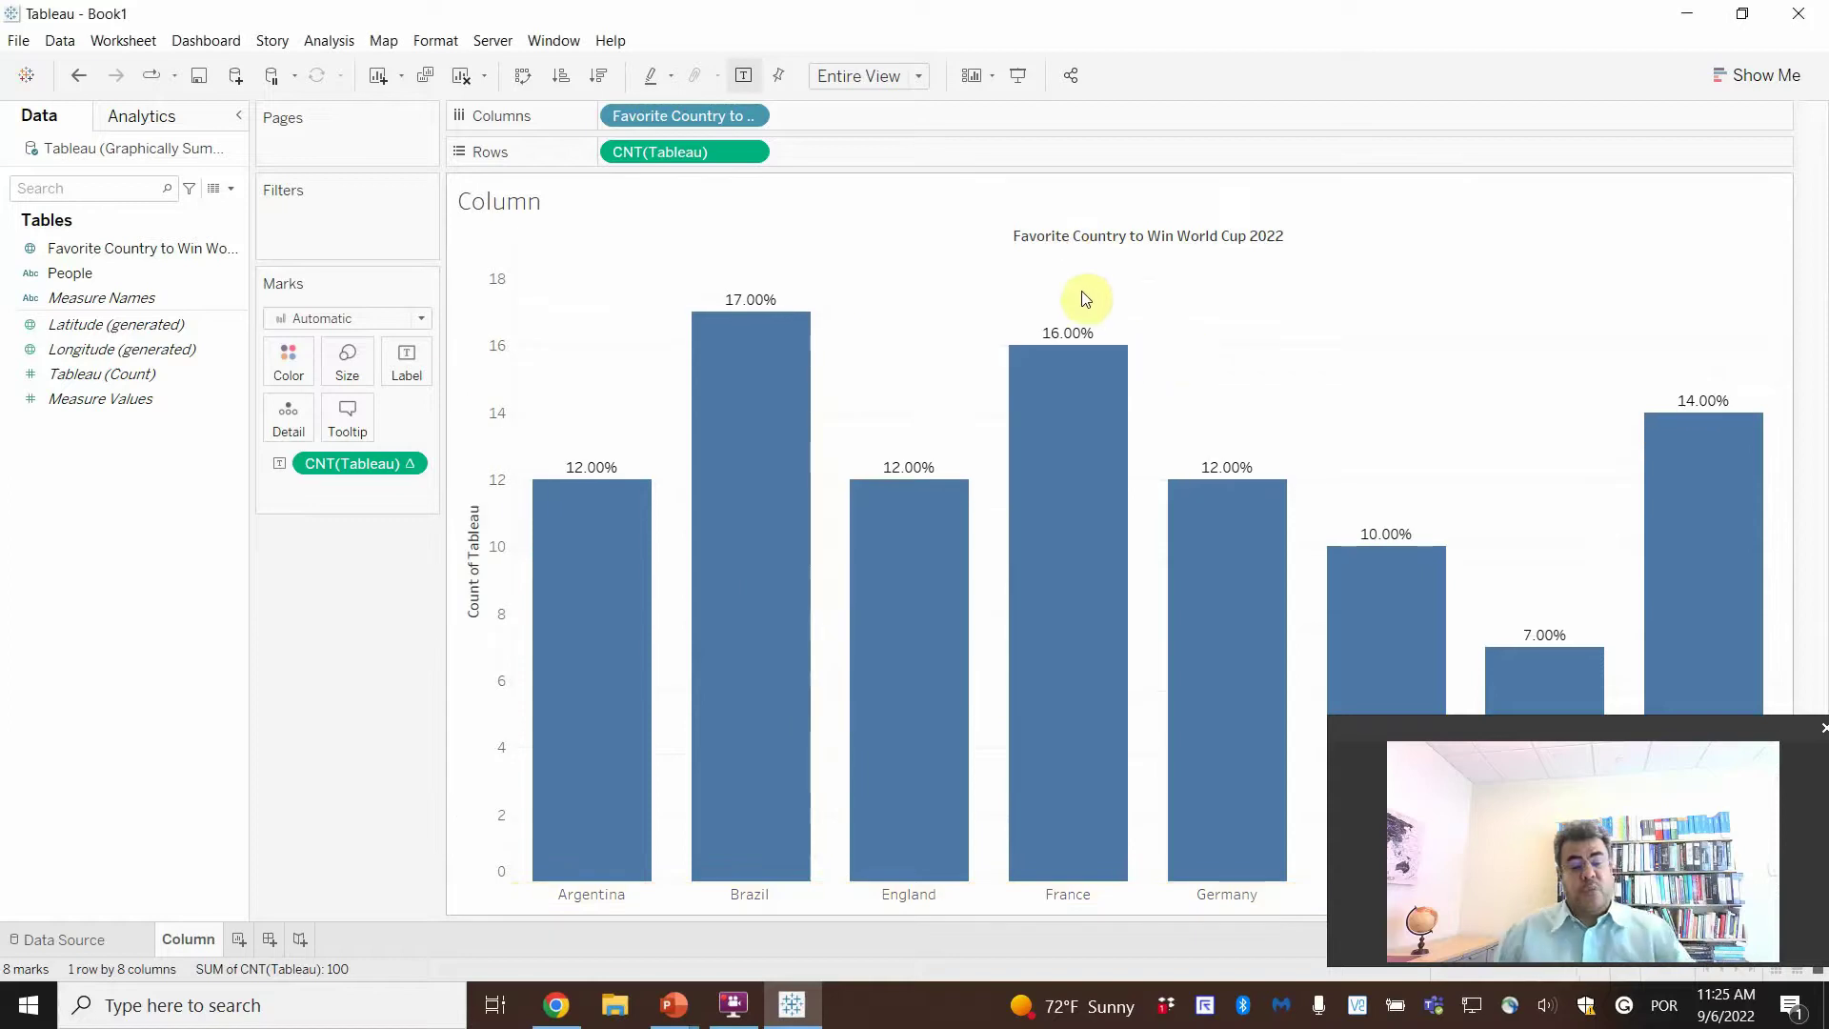
pyautogui.hotkey('ctrl', 'z')
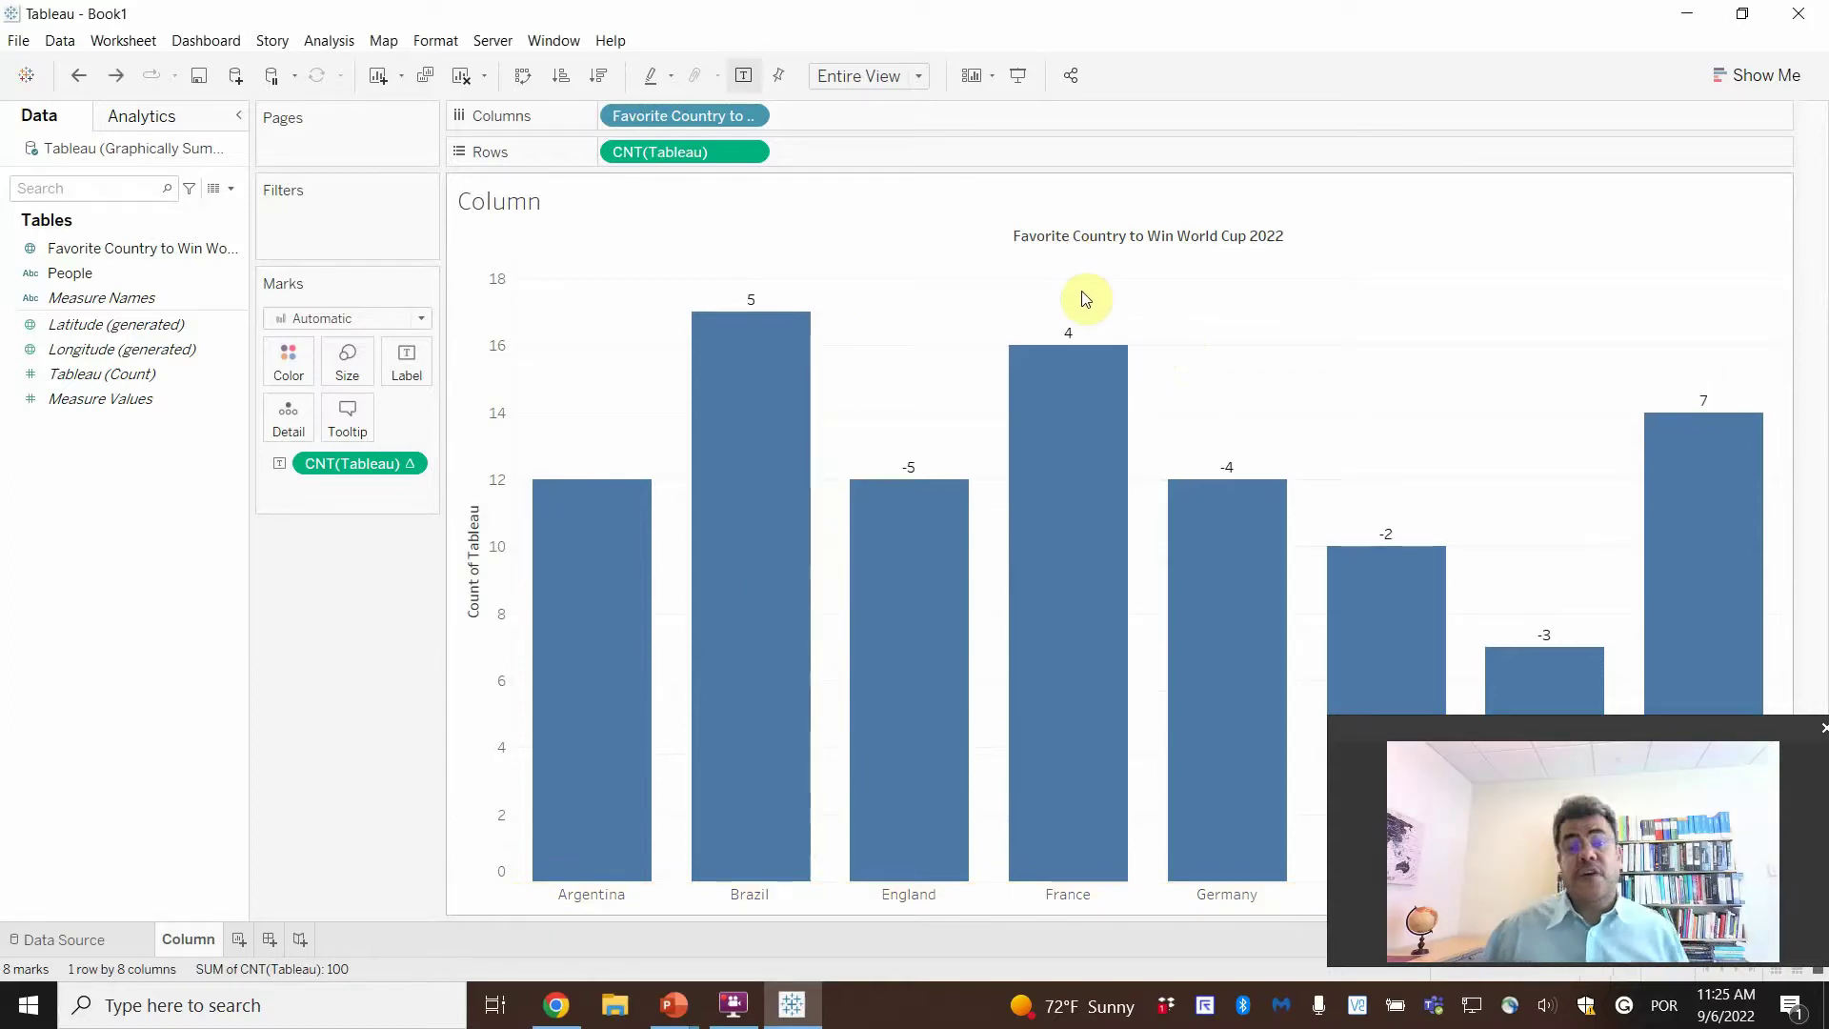
pyautogui.hotkey('ctrl', 'z')
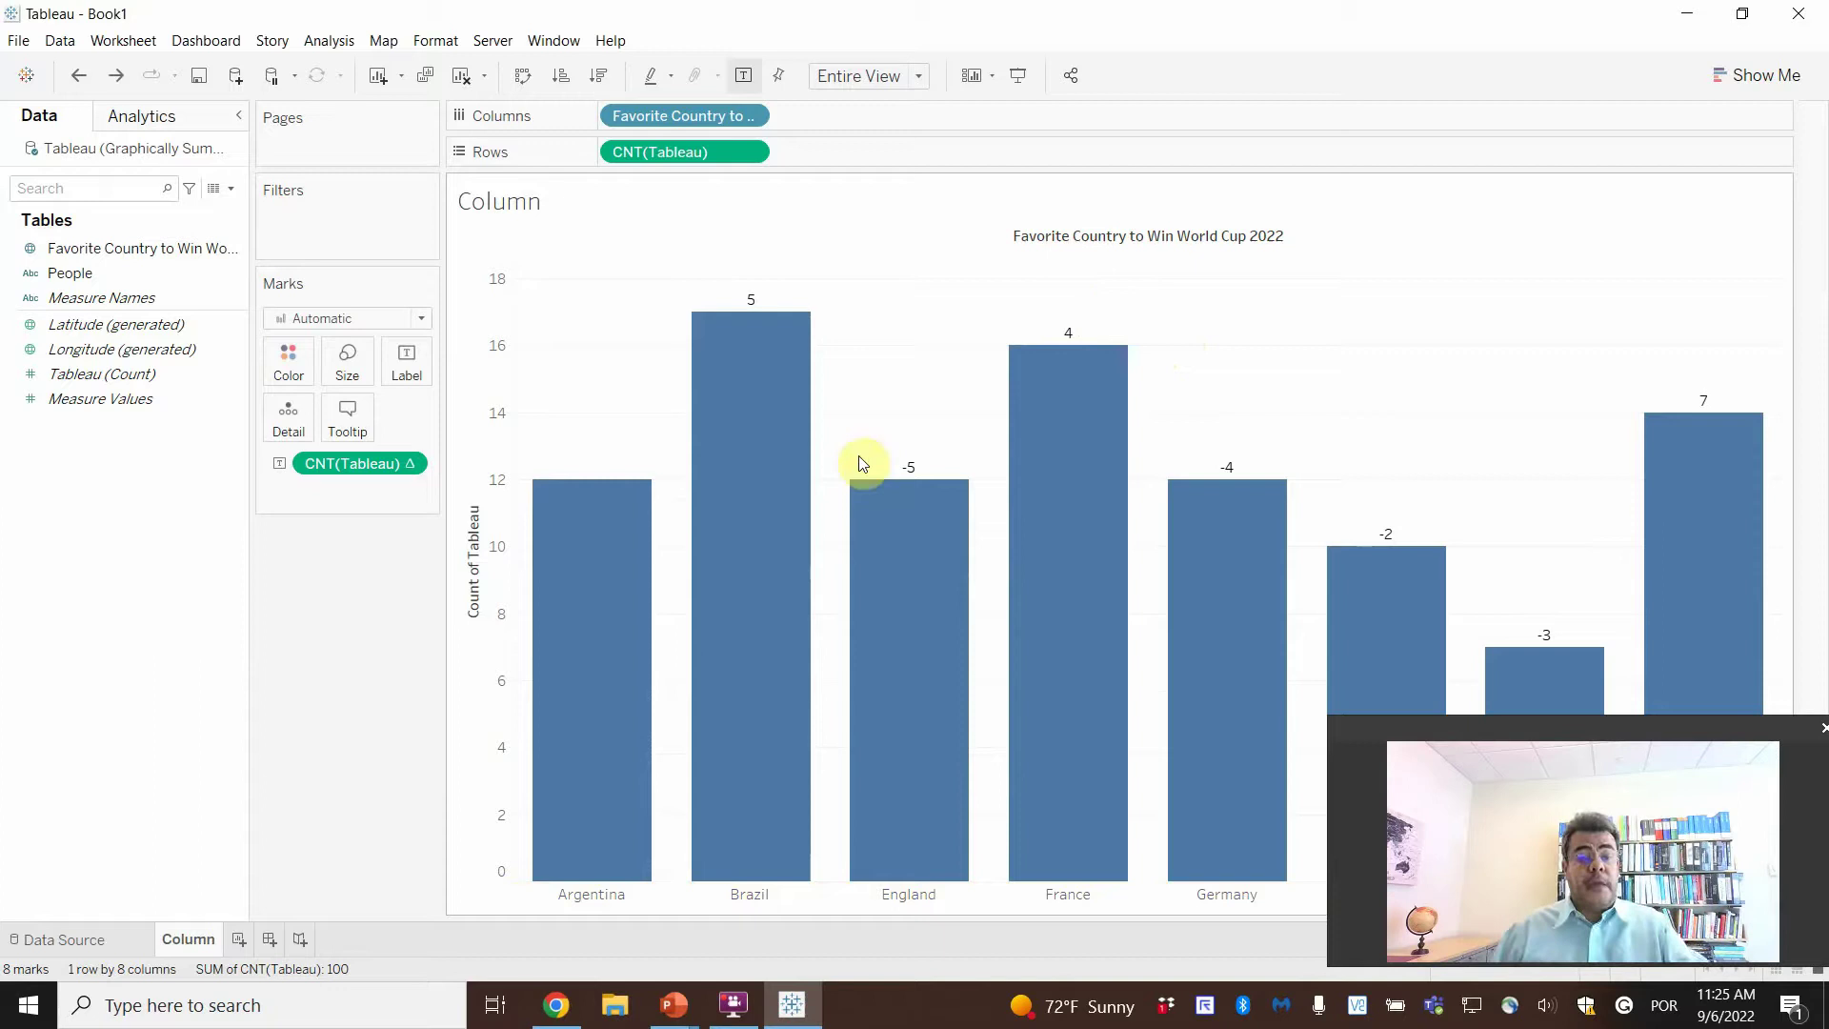
pyautogui.moveTo(991, 448)
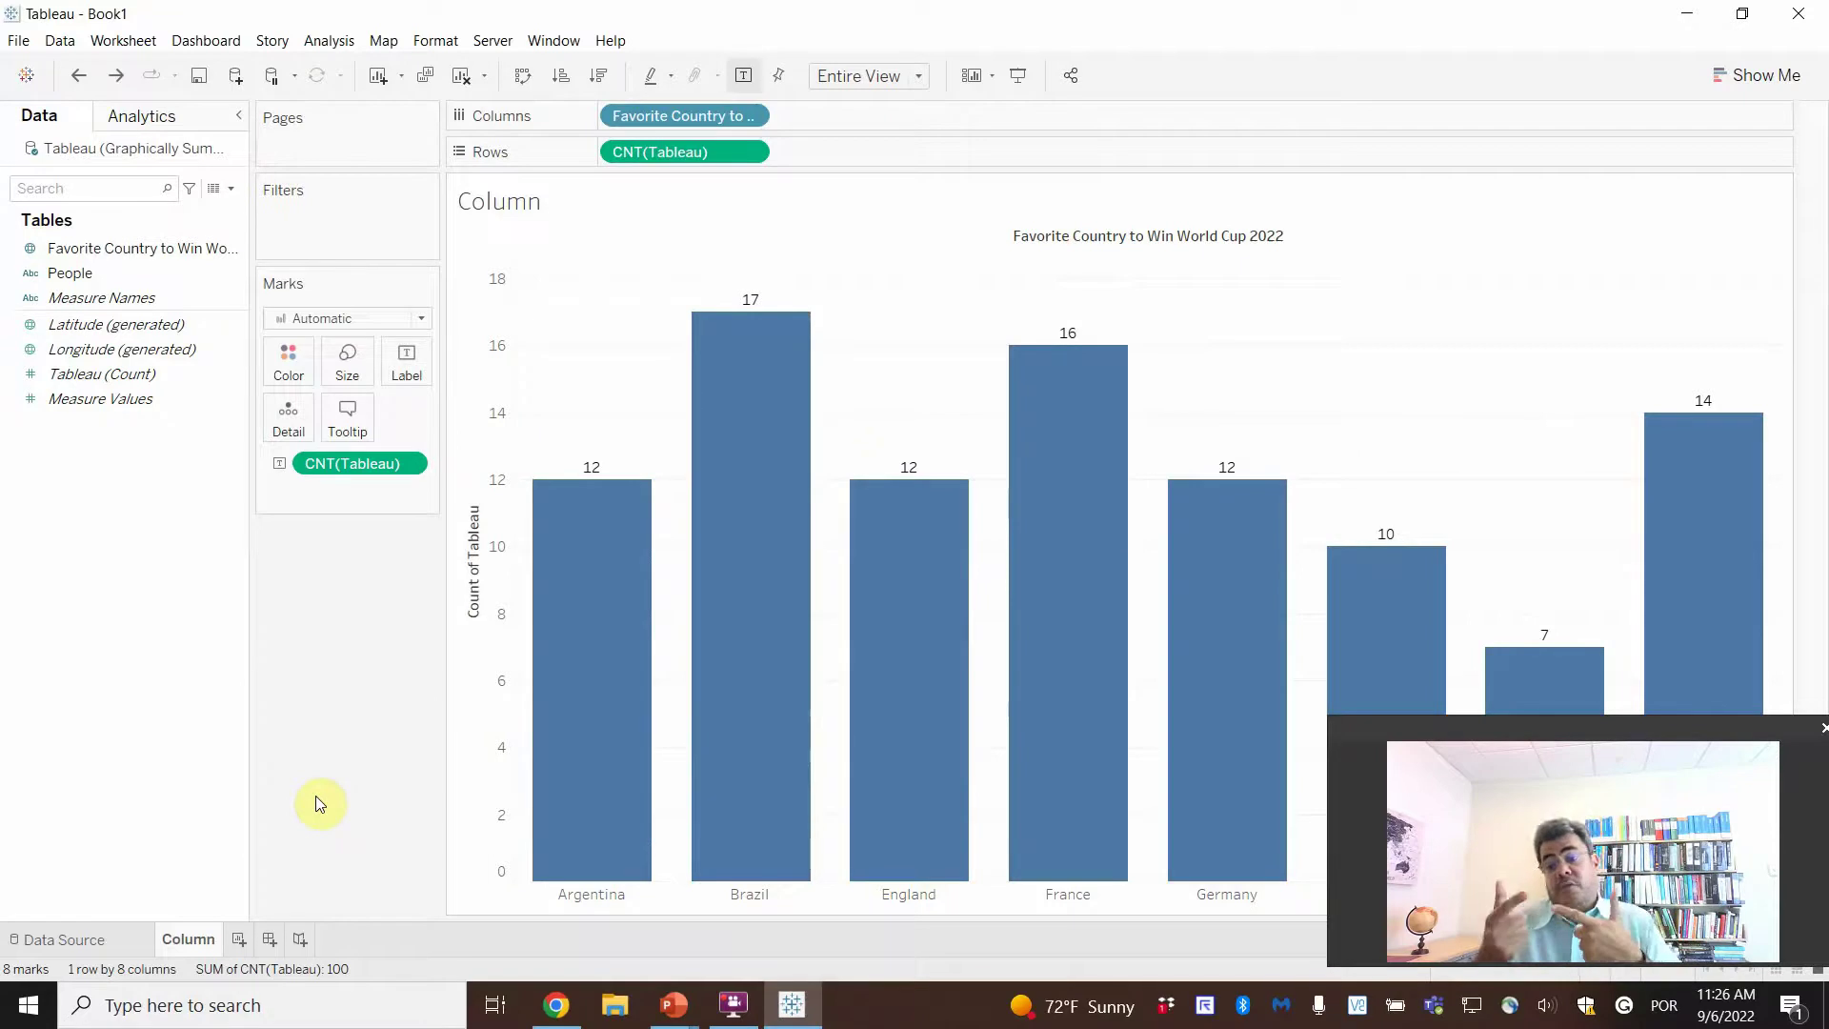
# - Add a new worksheet and name it Bar
pyautogui.click(239, 939)
pyautogui.doubleClick(251, 941)
pyautogui.write('Bar')
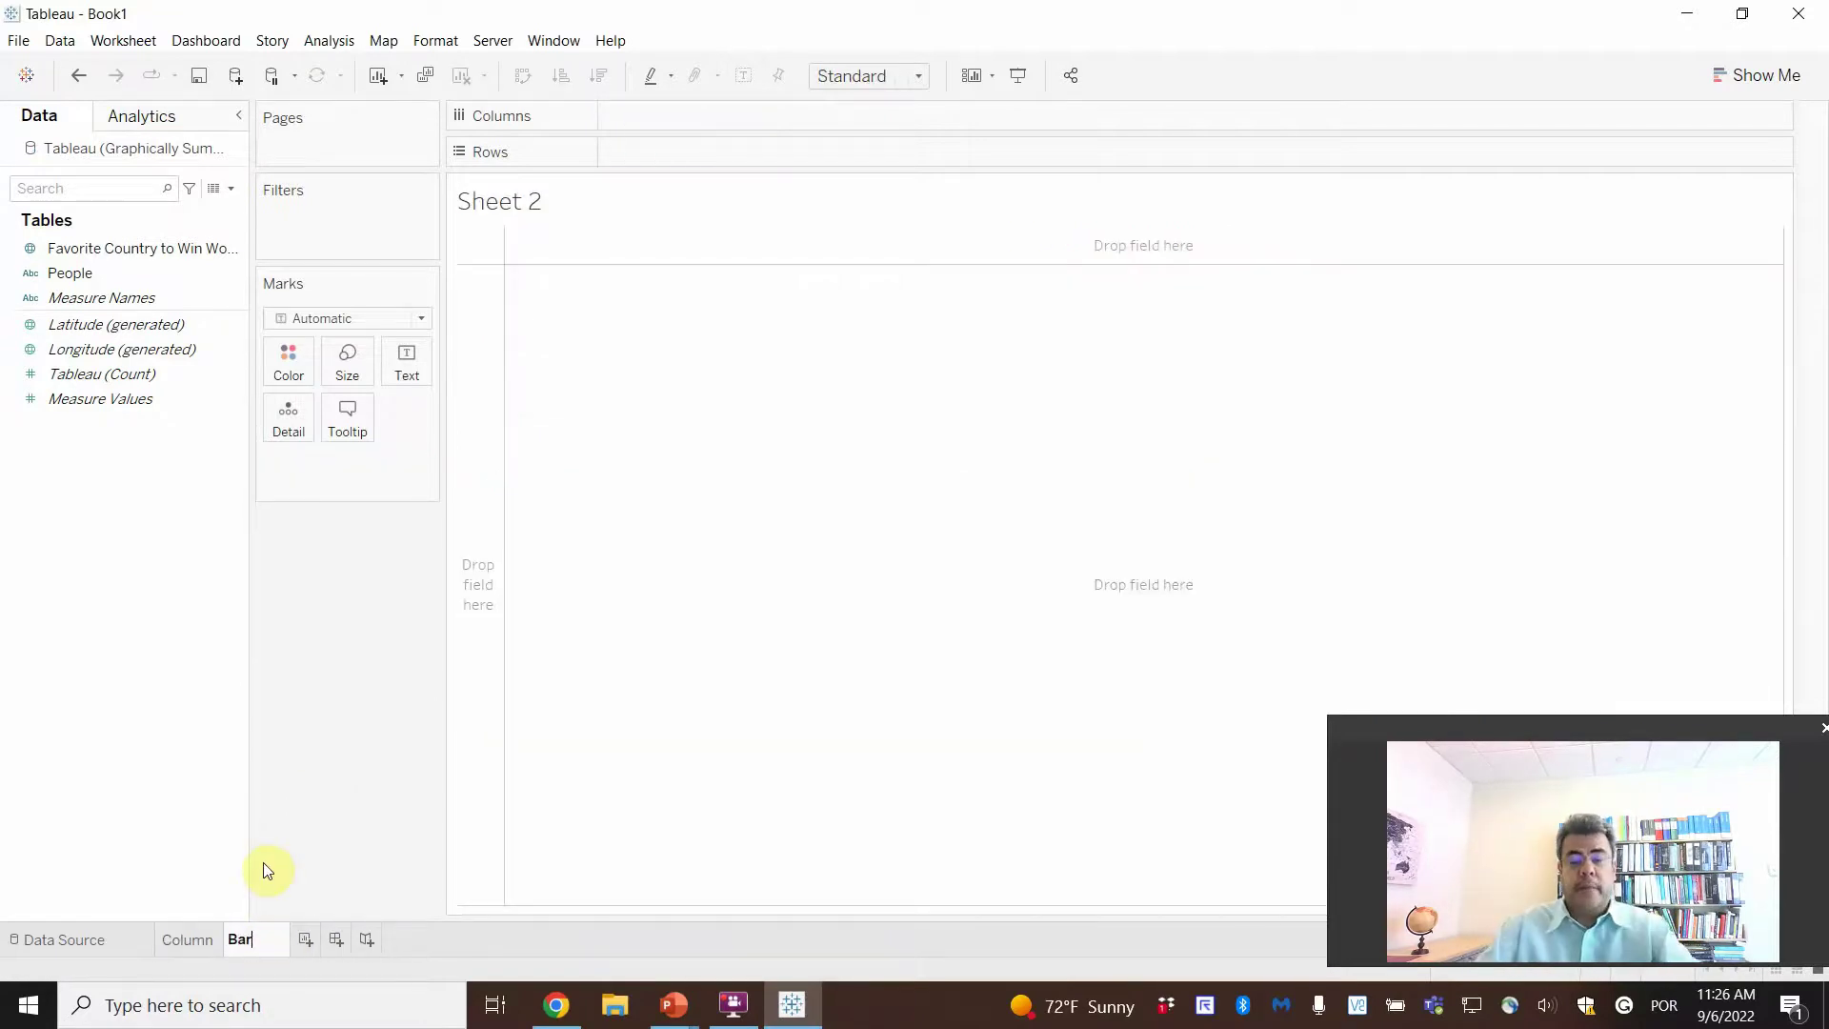
pyautogui.press('Return')
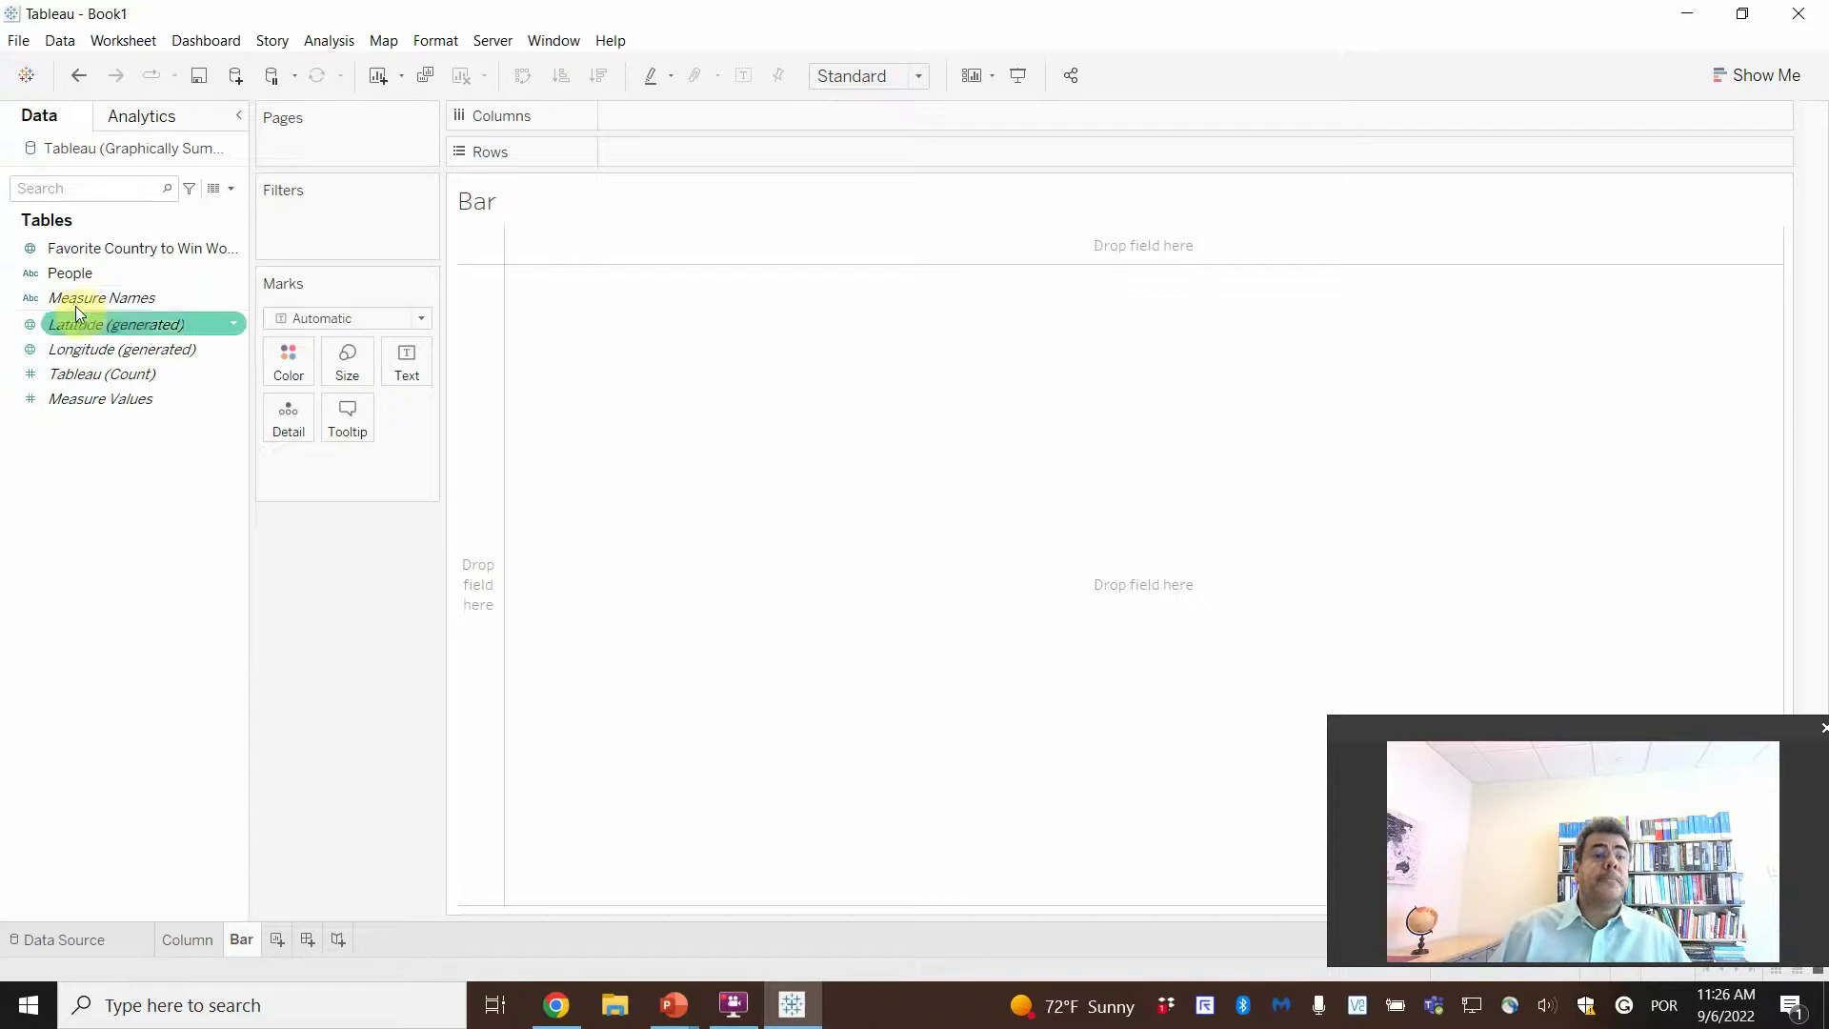
# - Build a horizontal bar chart with Tableau (Count) on Columns and Favorite Country on Rows, fitted to Entire View
pyautogui.moveTo(102, 374); pyautogui.dragTo(673, 119)
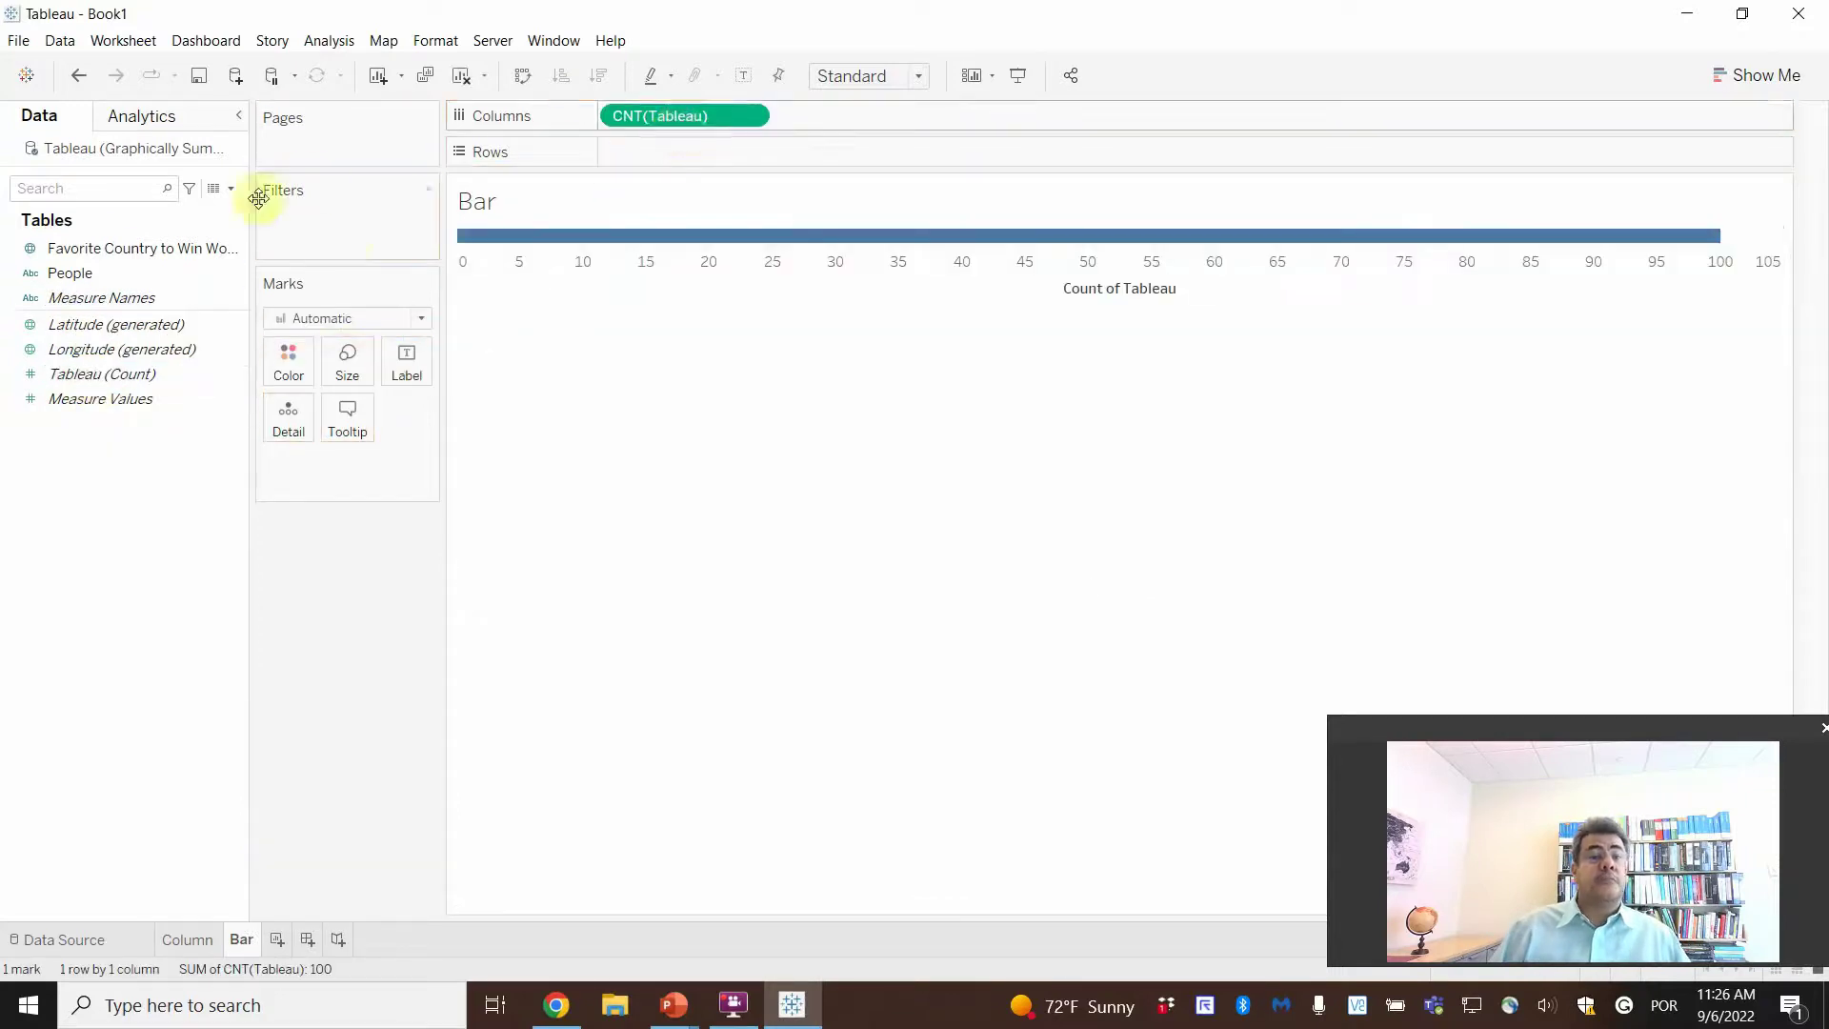
pyautogui.moveTo(110, 251); pyautogui.dragTo(720, 158)
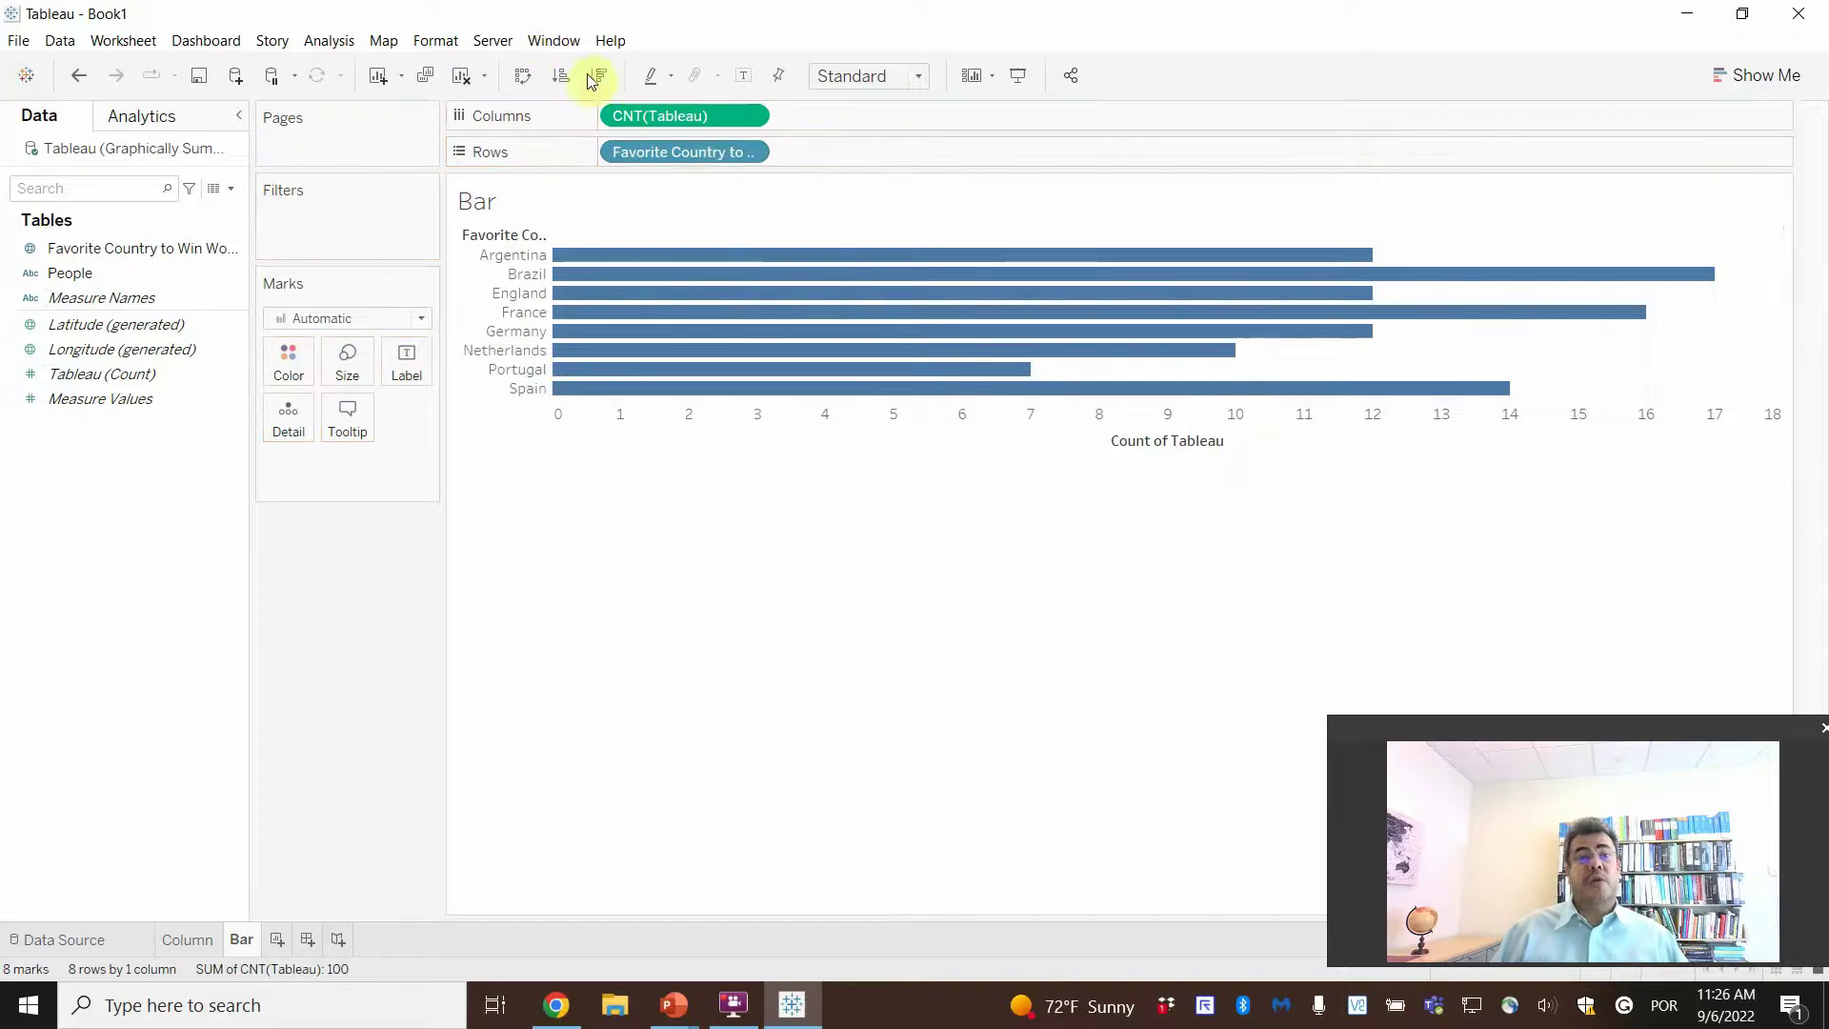
pyautogui.click(844, 78)
pyautogui.click(854, 162)
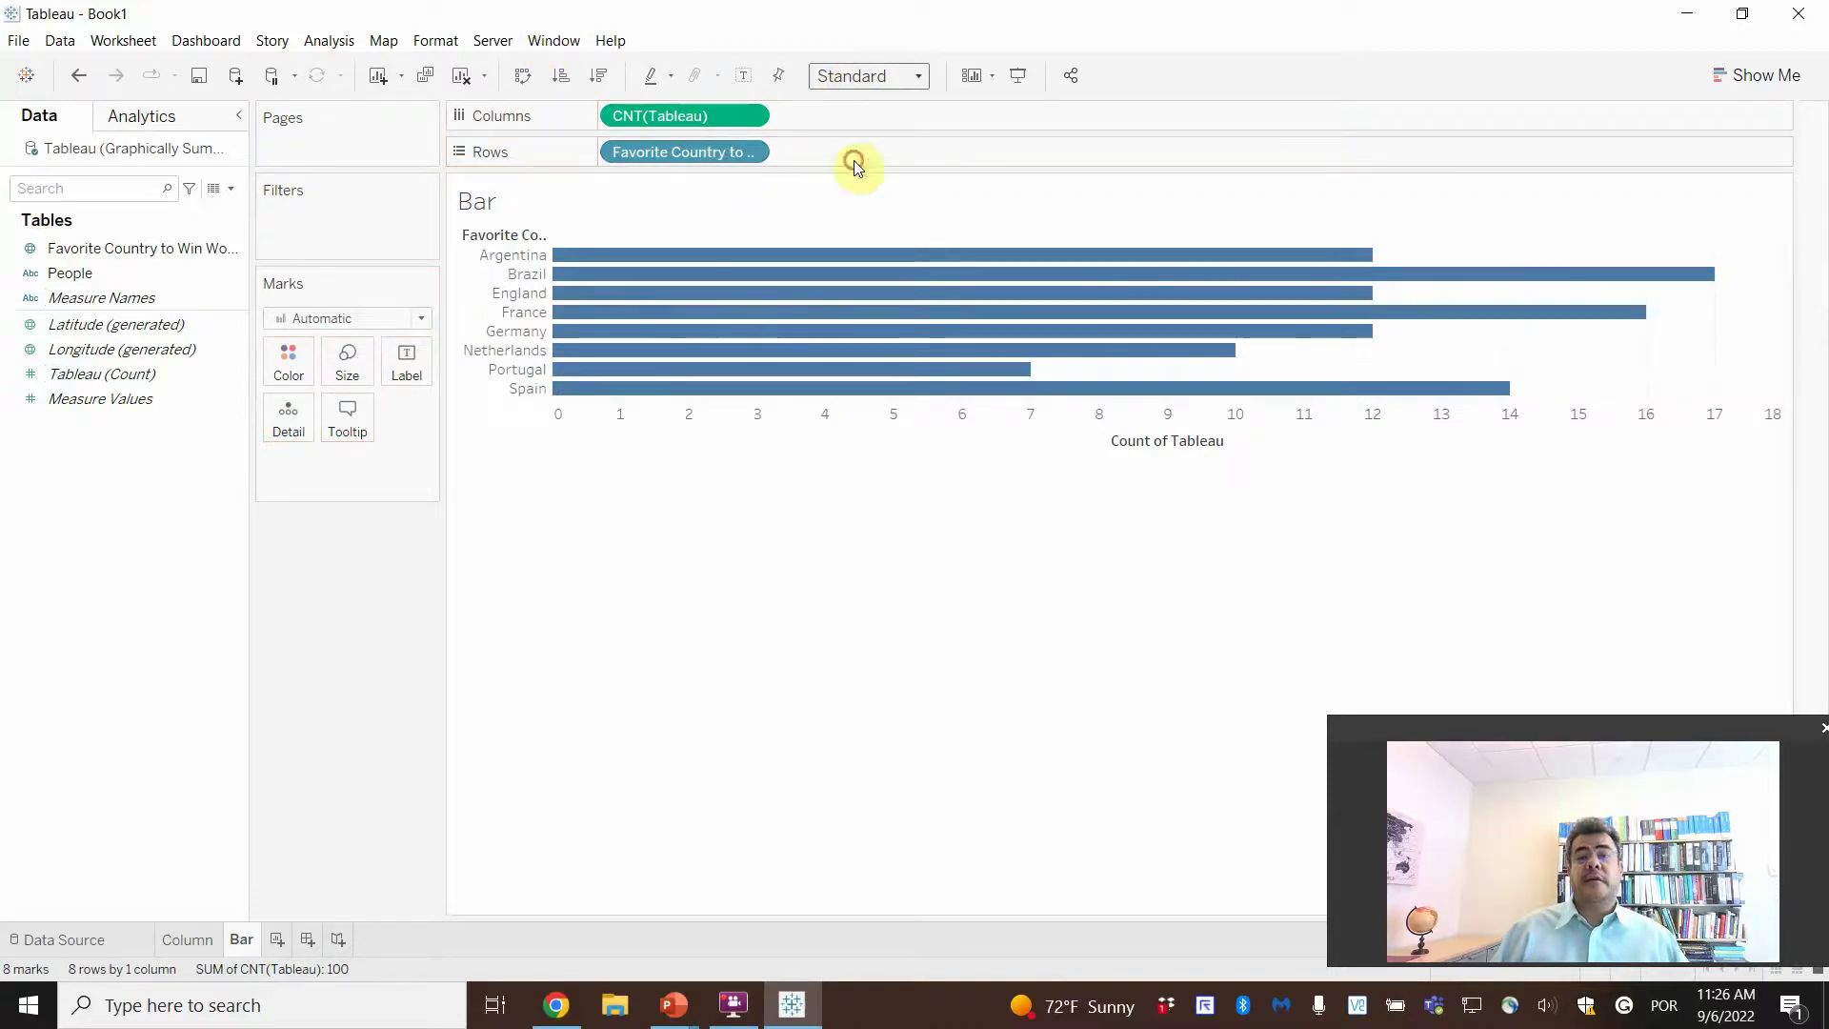
pyautogui.moveTo(915, 286)
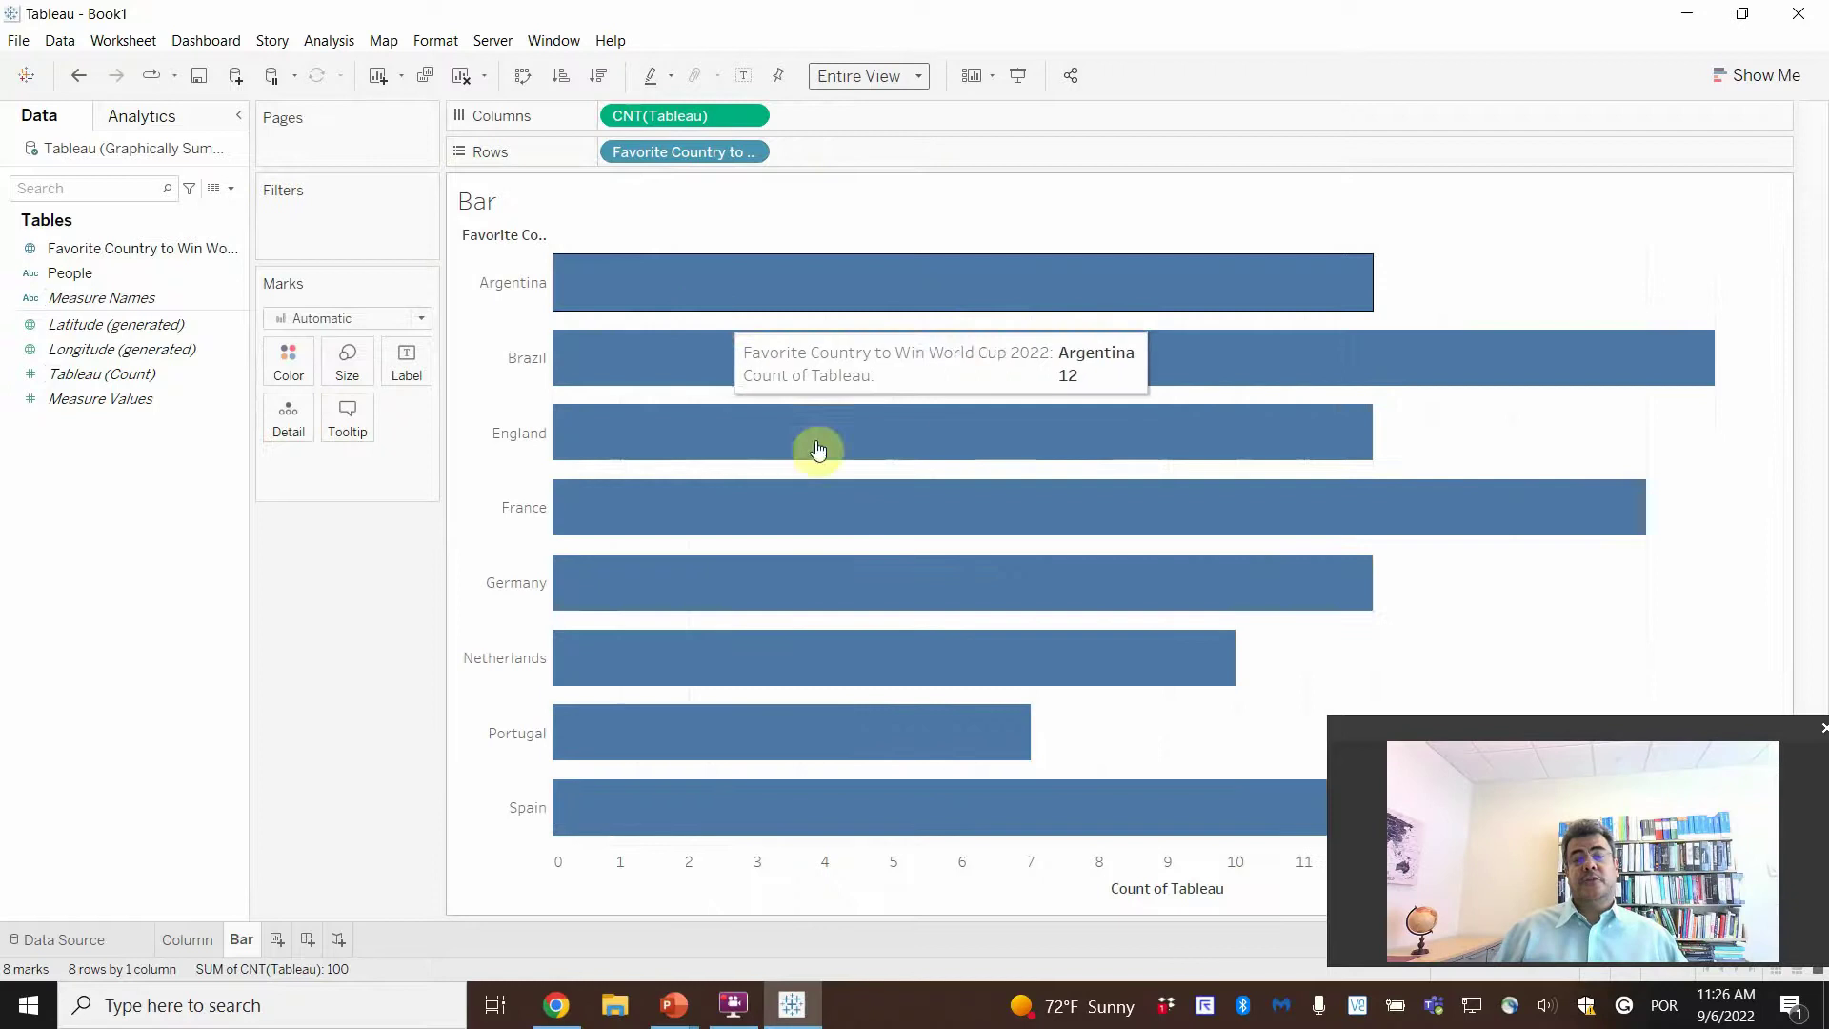
# - Clear the Count of Tableau axis title on the bar chart
pyautogui.doubleClick(1128, 891)
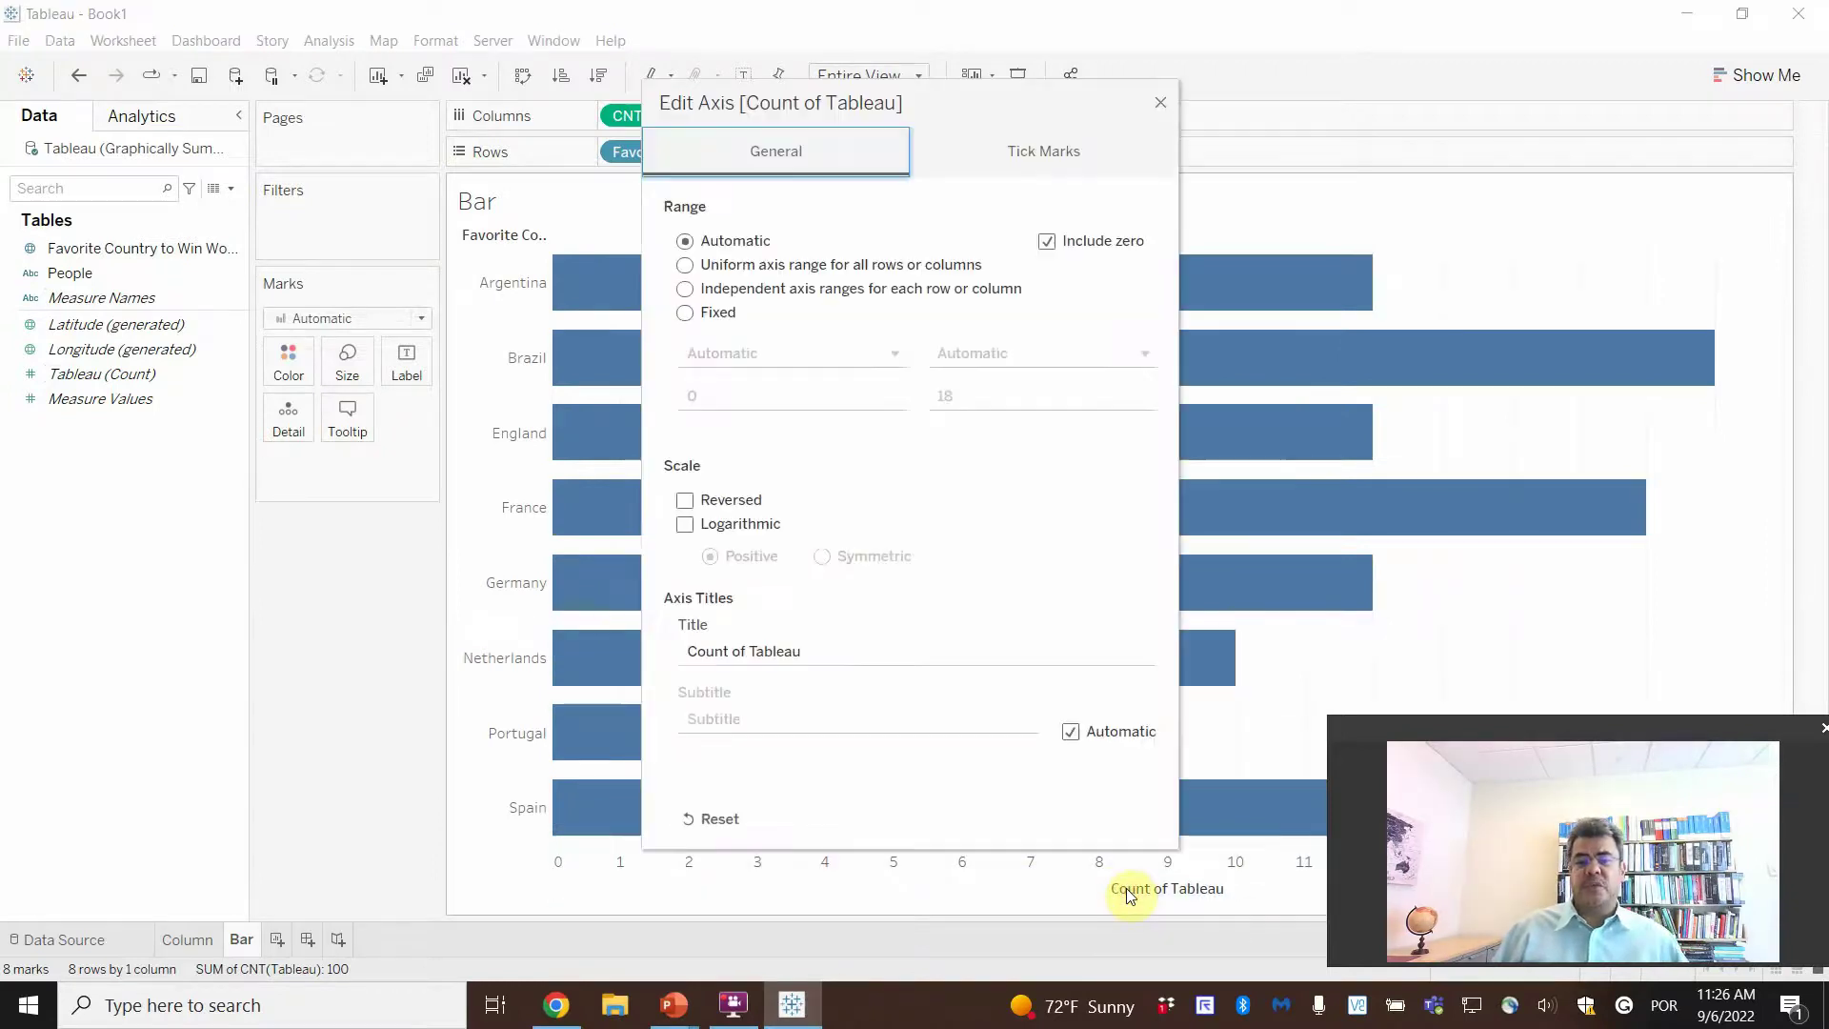
pyautogui.tripleClick(817, 651)
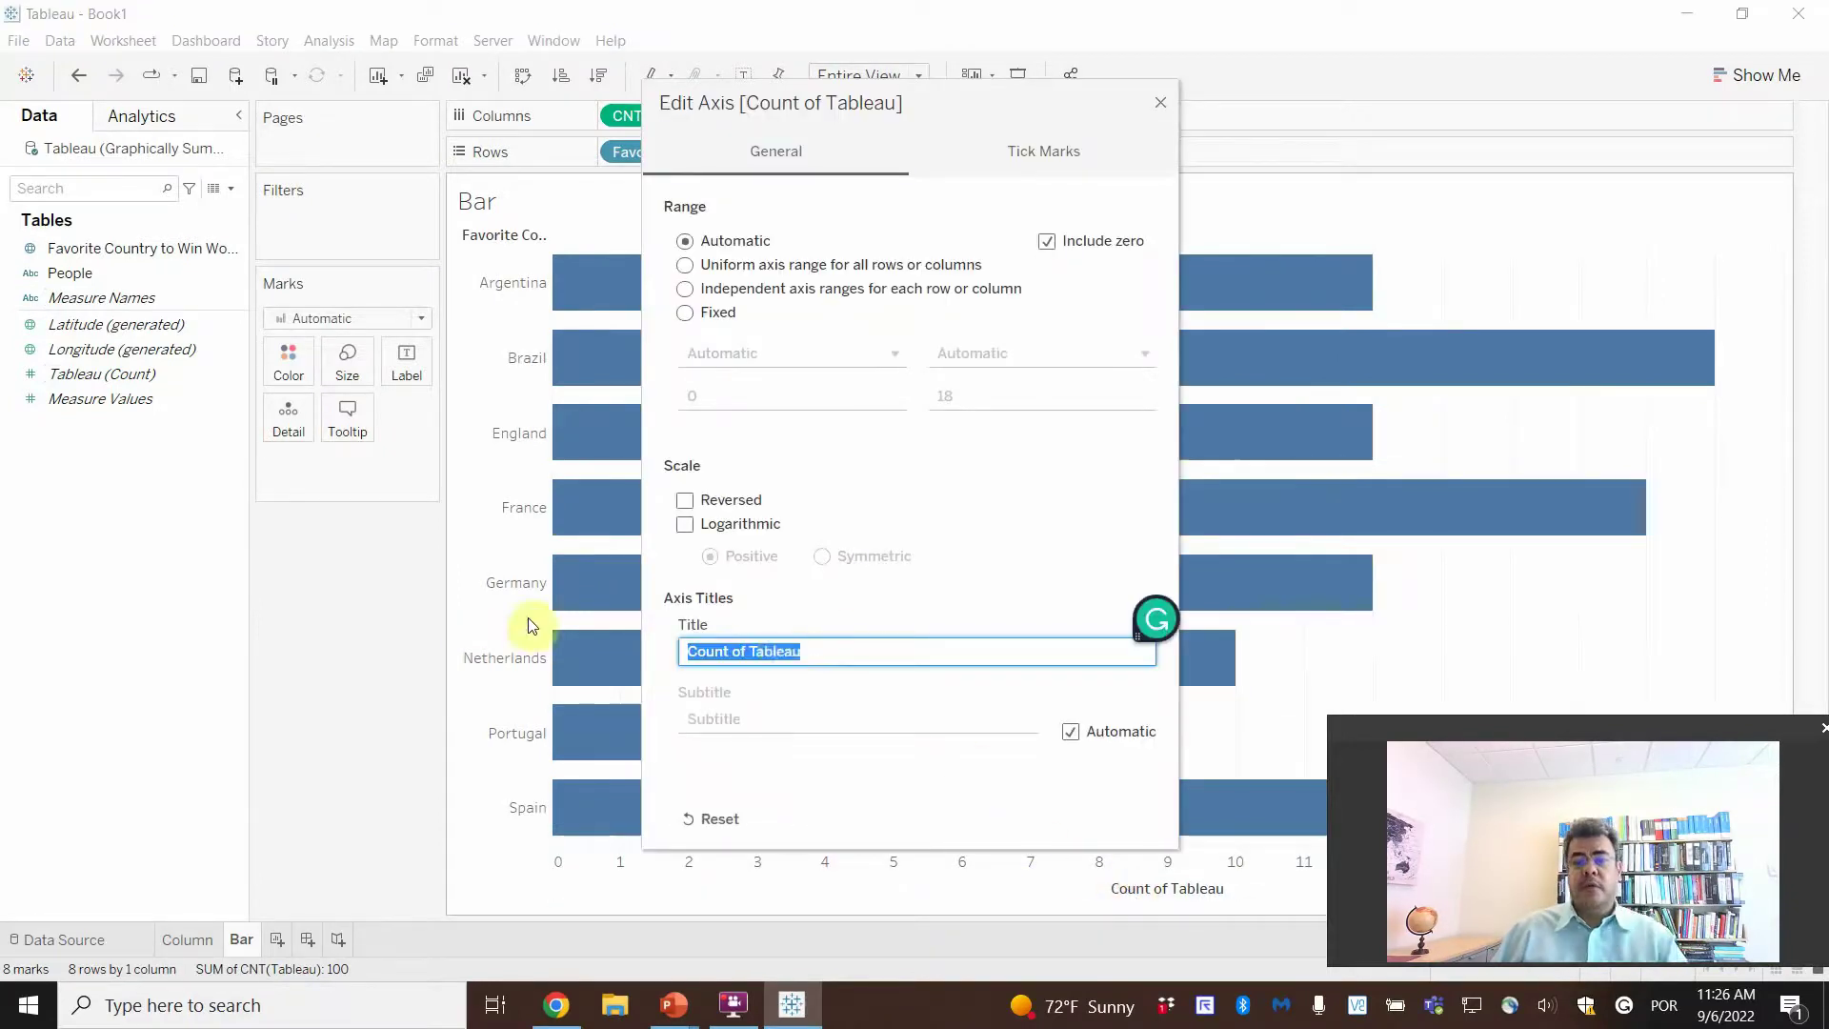
pyautogui.press('BackSpace')
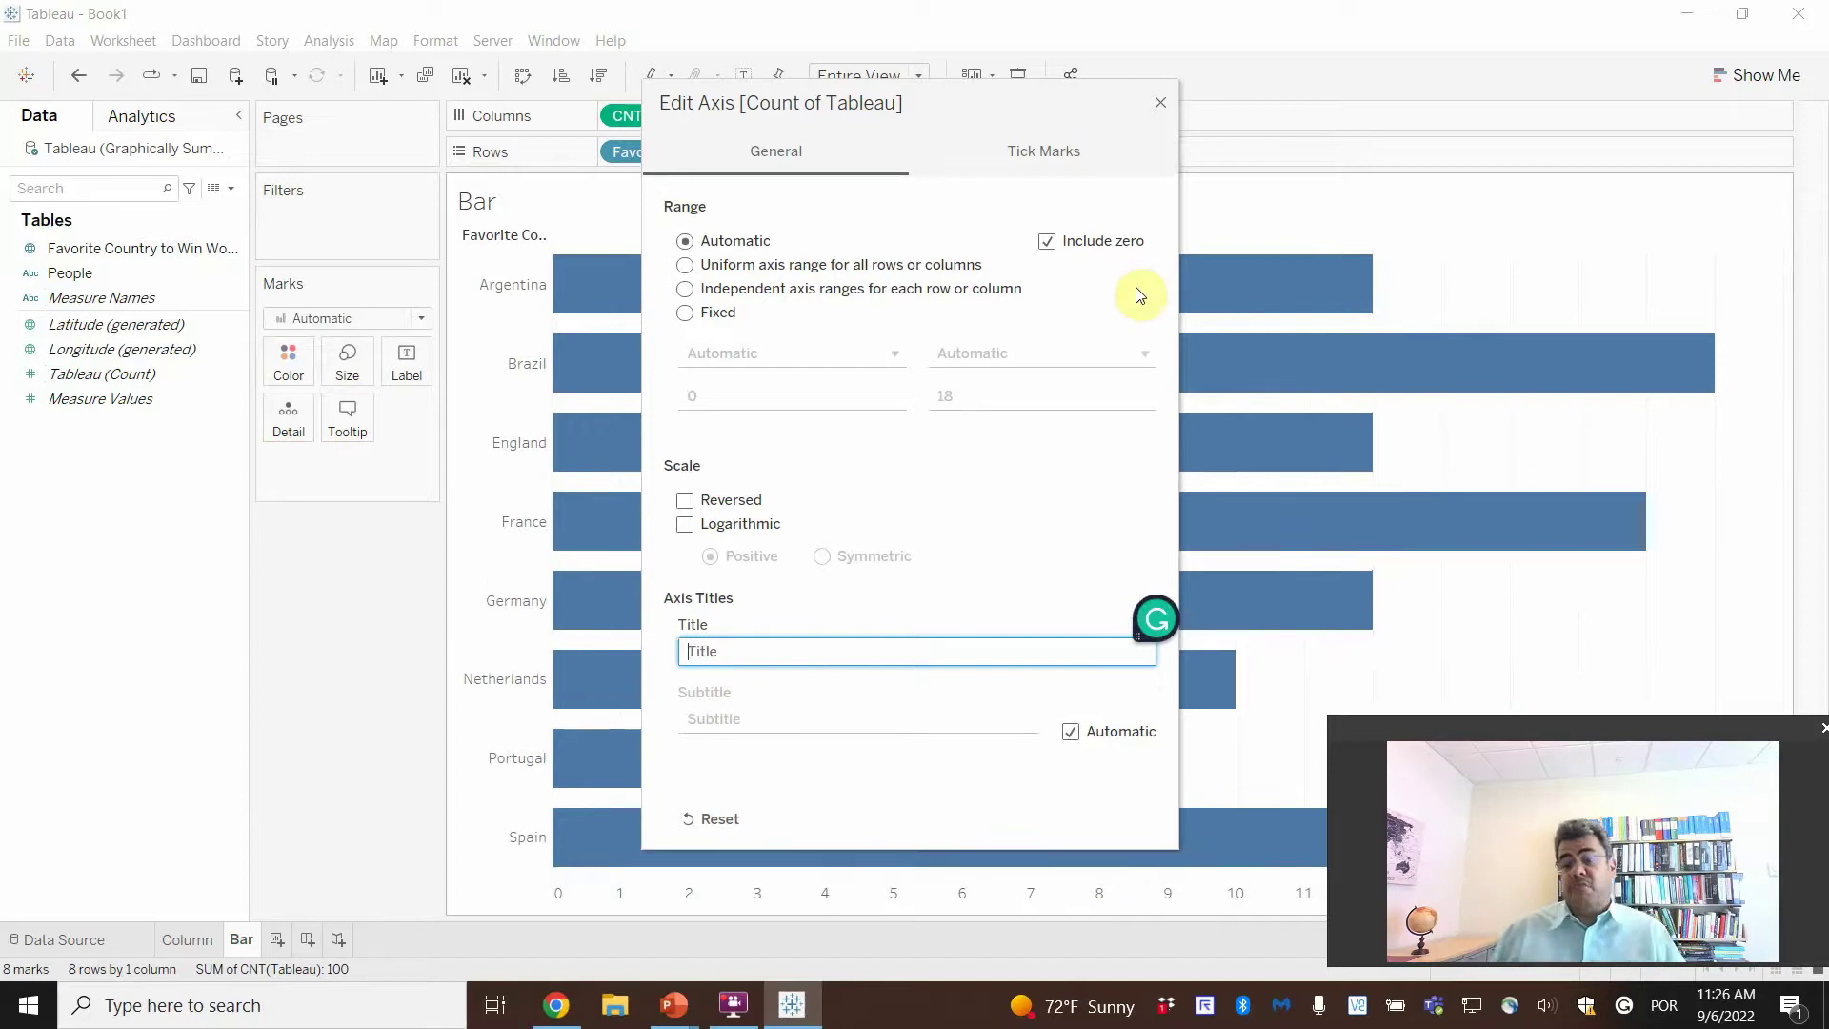
pyautogui.click(1163, 105)
# - Clear the Column chart's axis title, then label each bar on the Bar sheet with its count
pyautogui.click(185, 940)
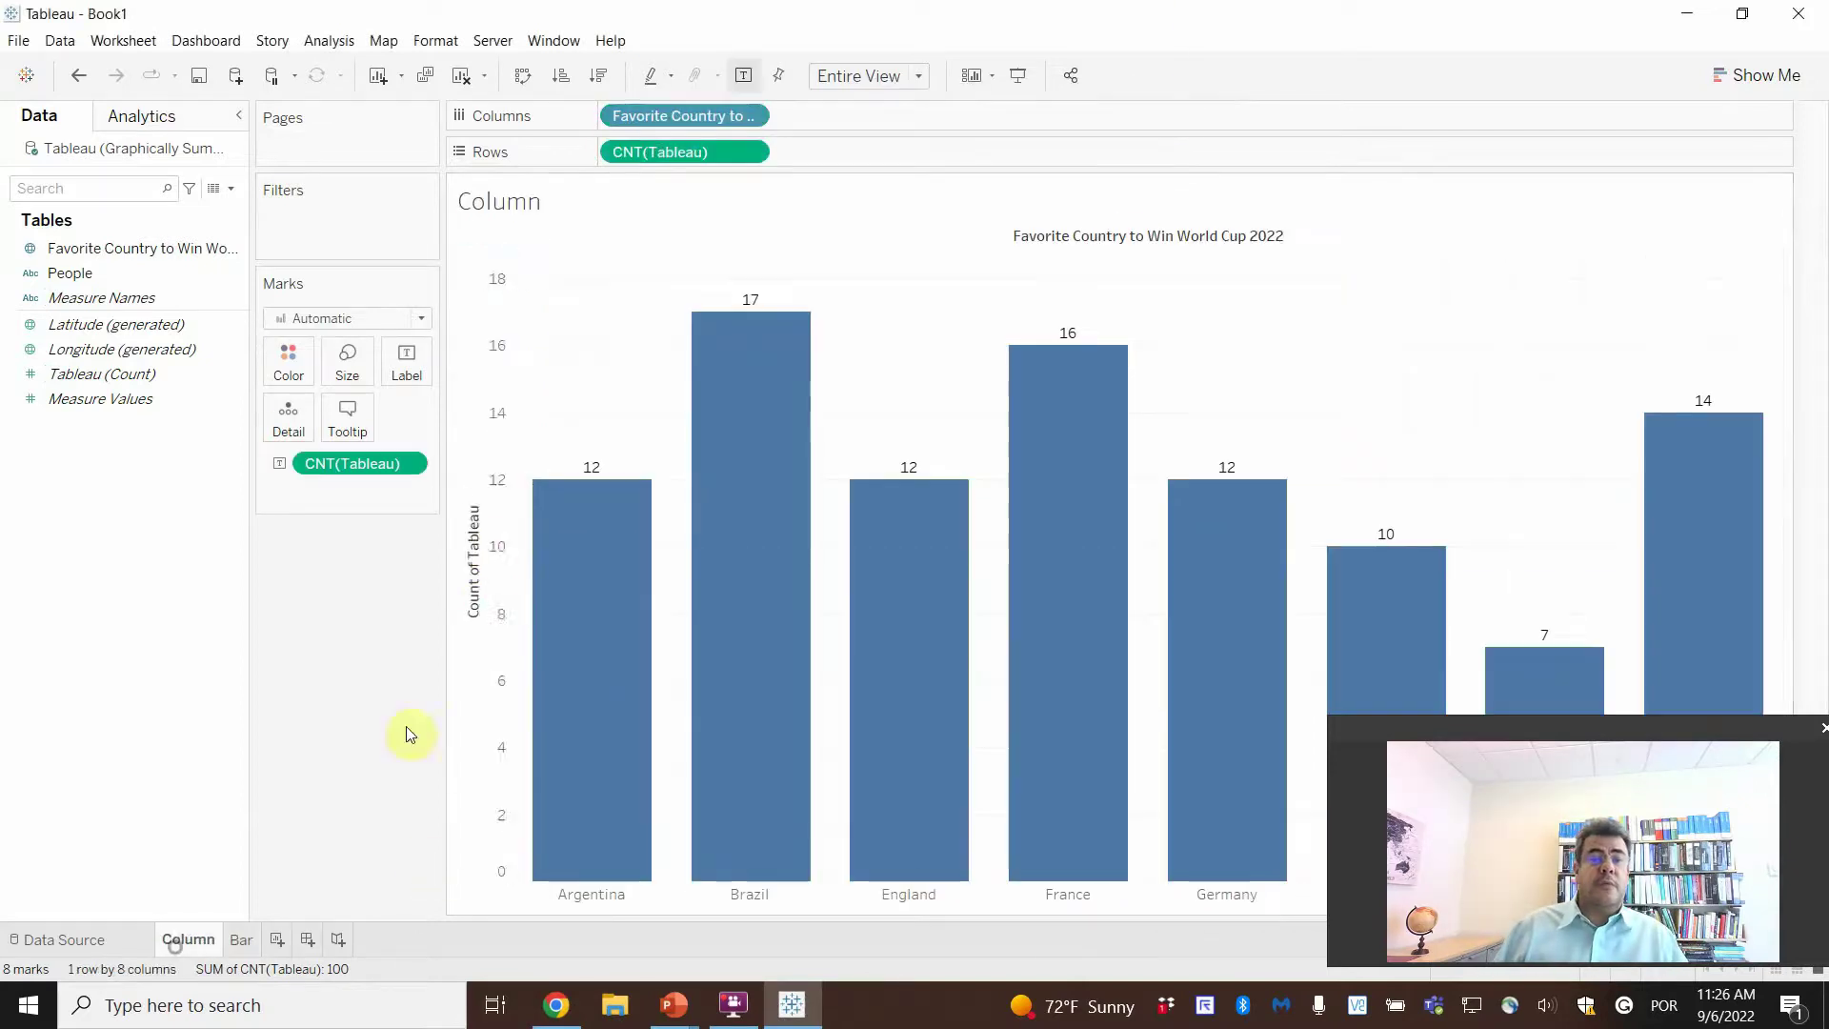
pyautogui.doubleClick(472, 561)
pyautogui.moveTo(822, 651); pyautogui.dragTo(519, 658)
pyautogui.press('BackSpace')
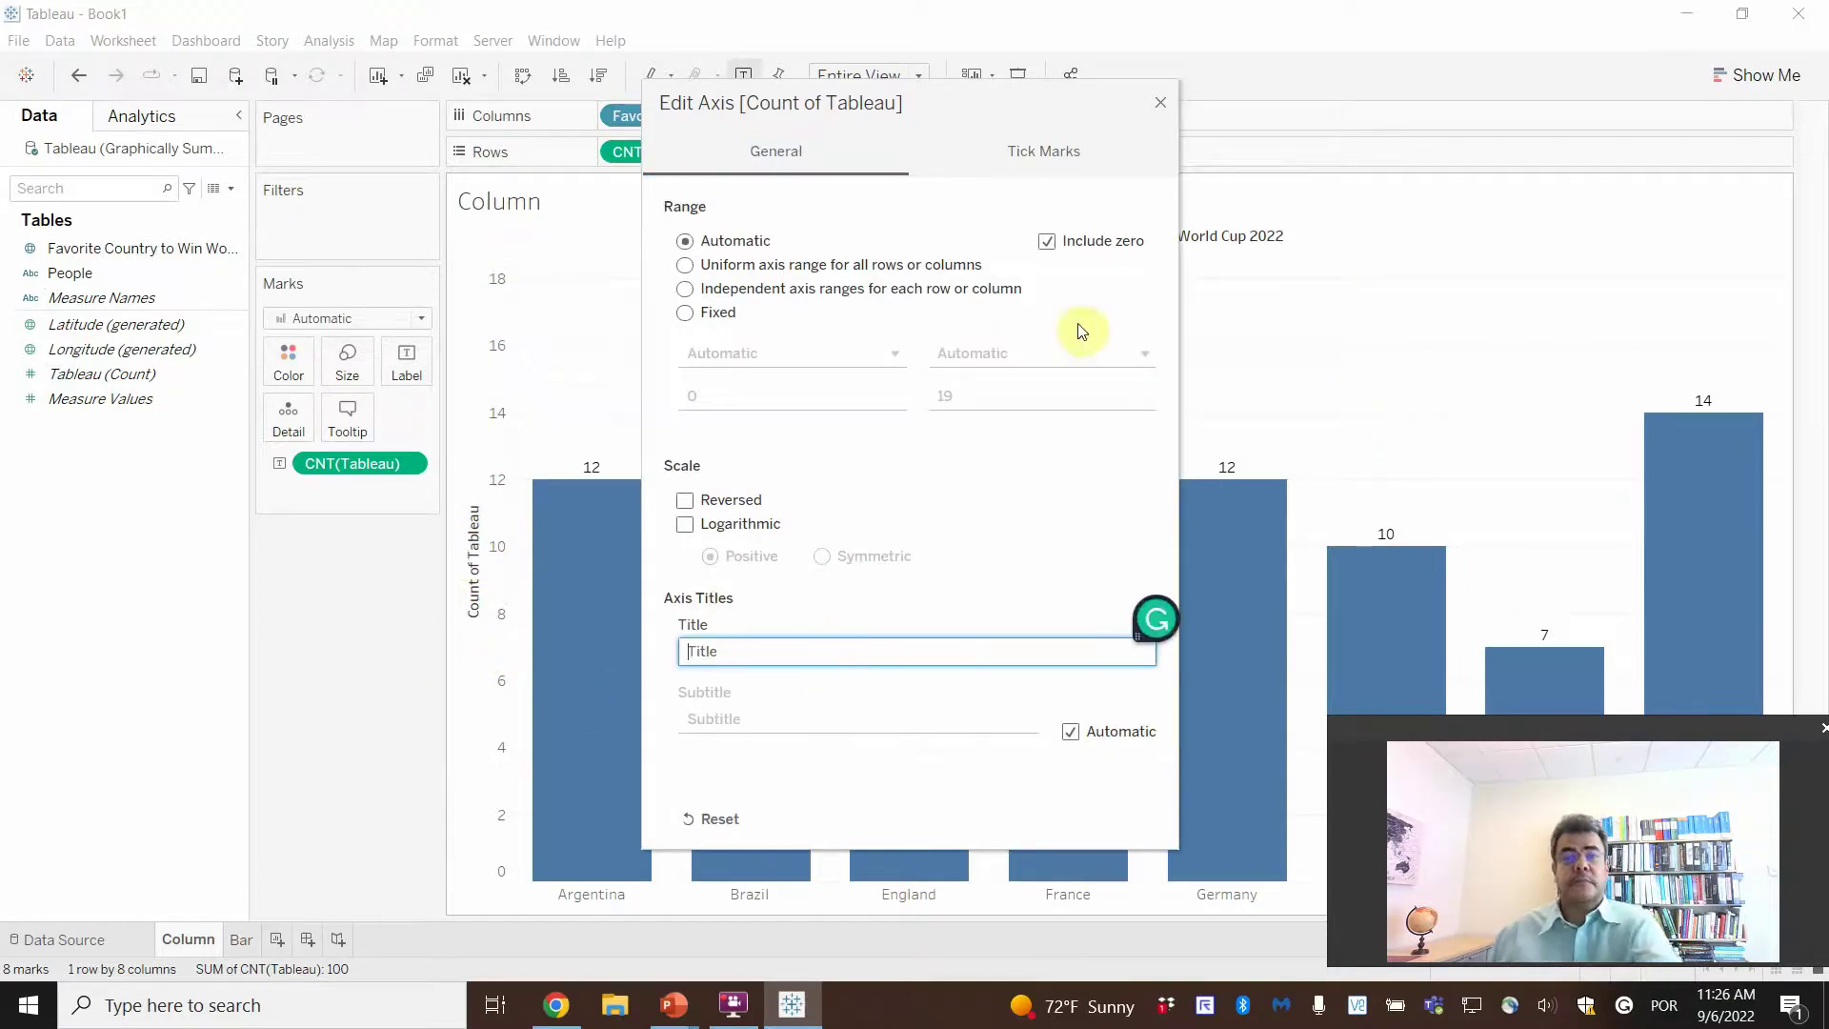
pyautogui.click(1161, 102)
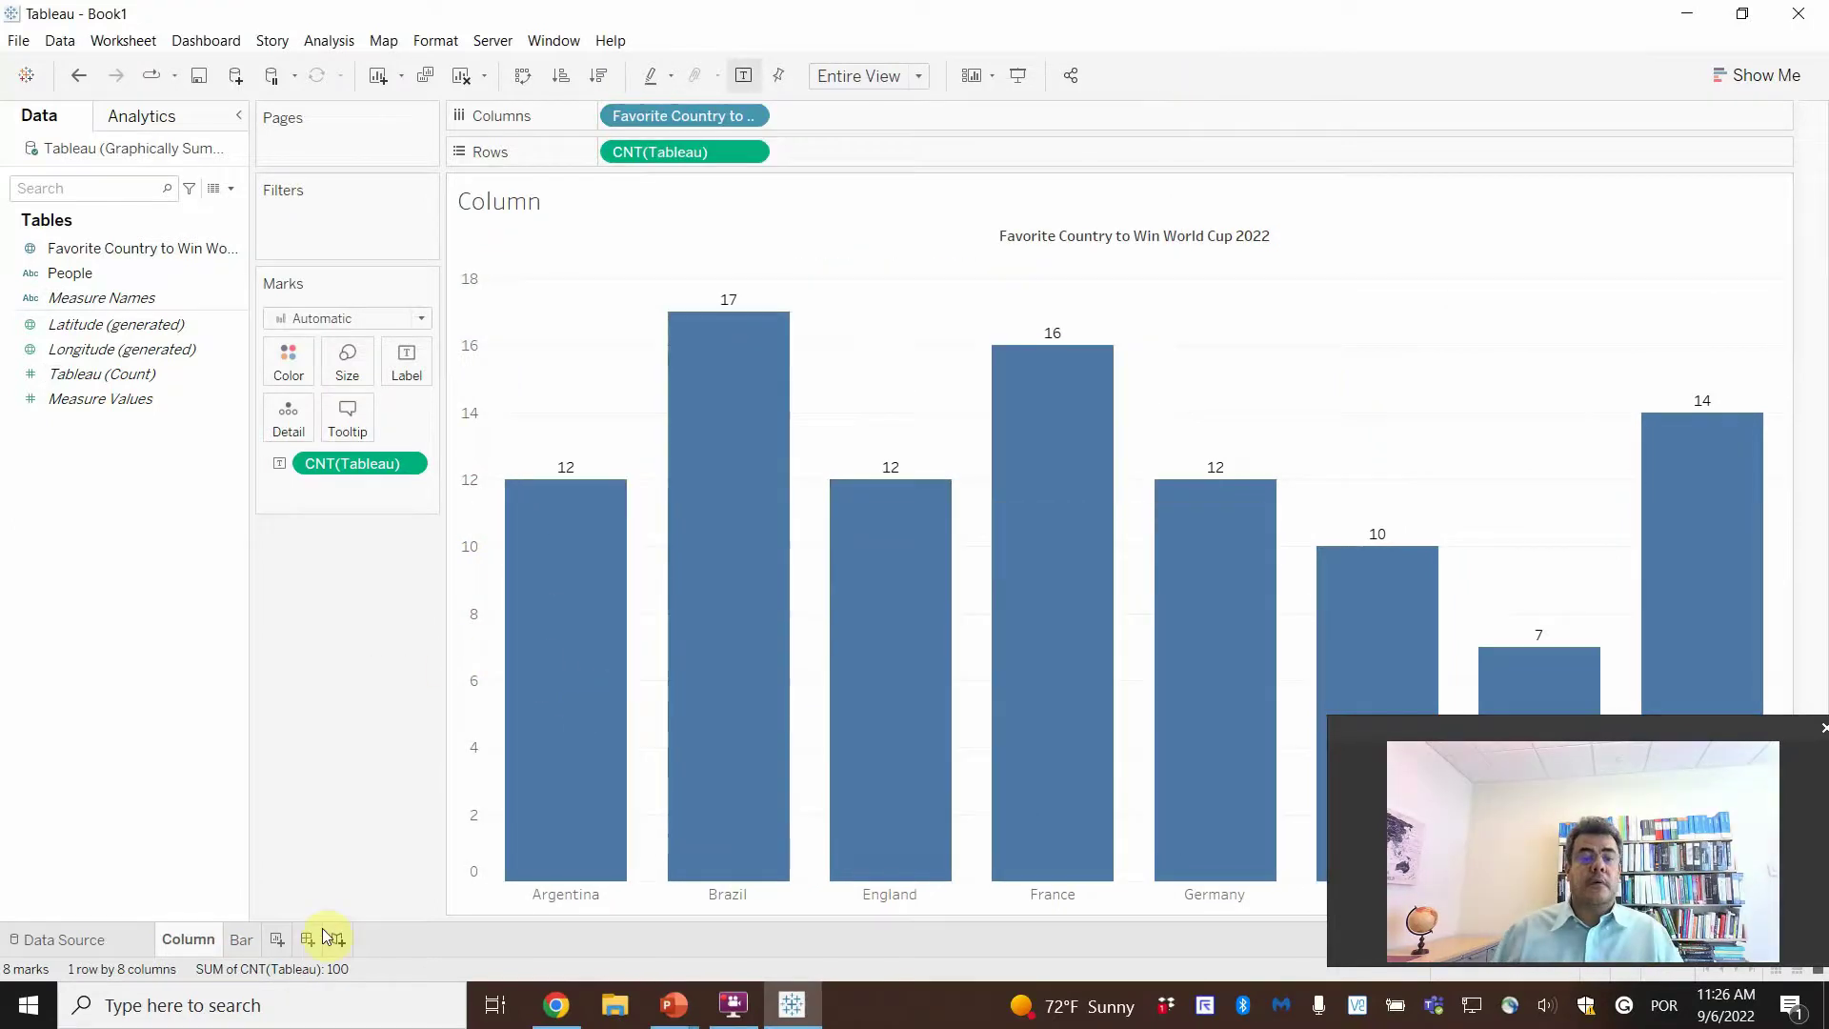
pyautogui.click(234, 941)
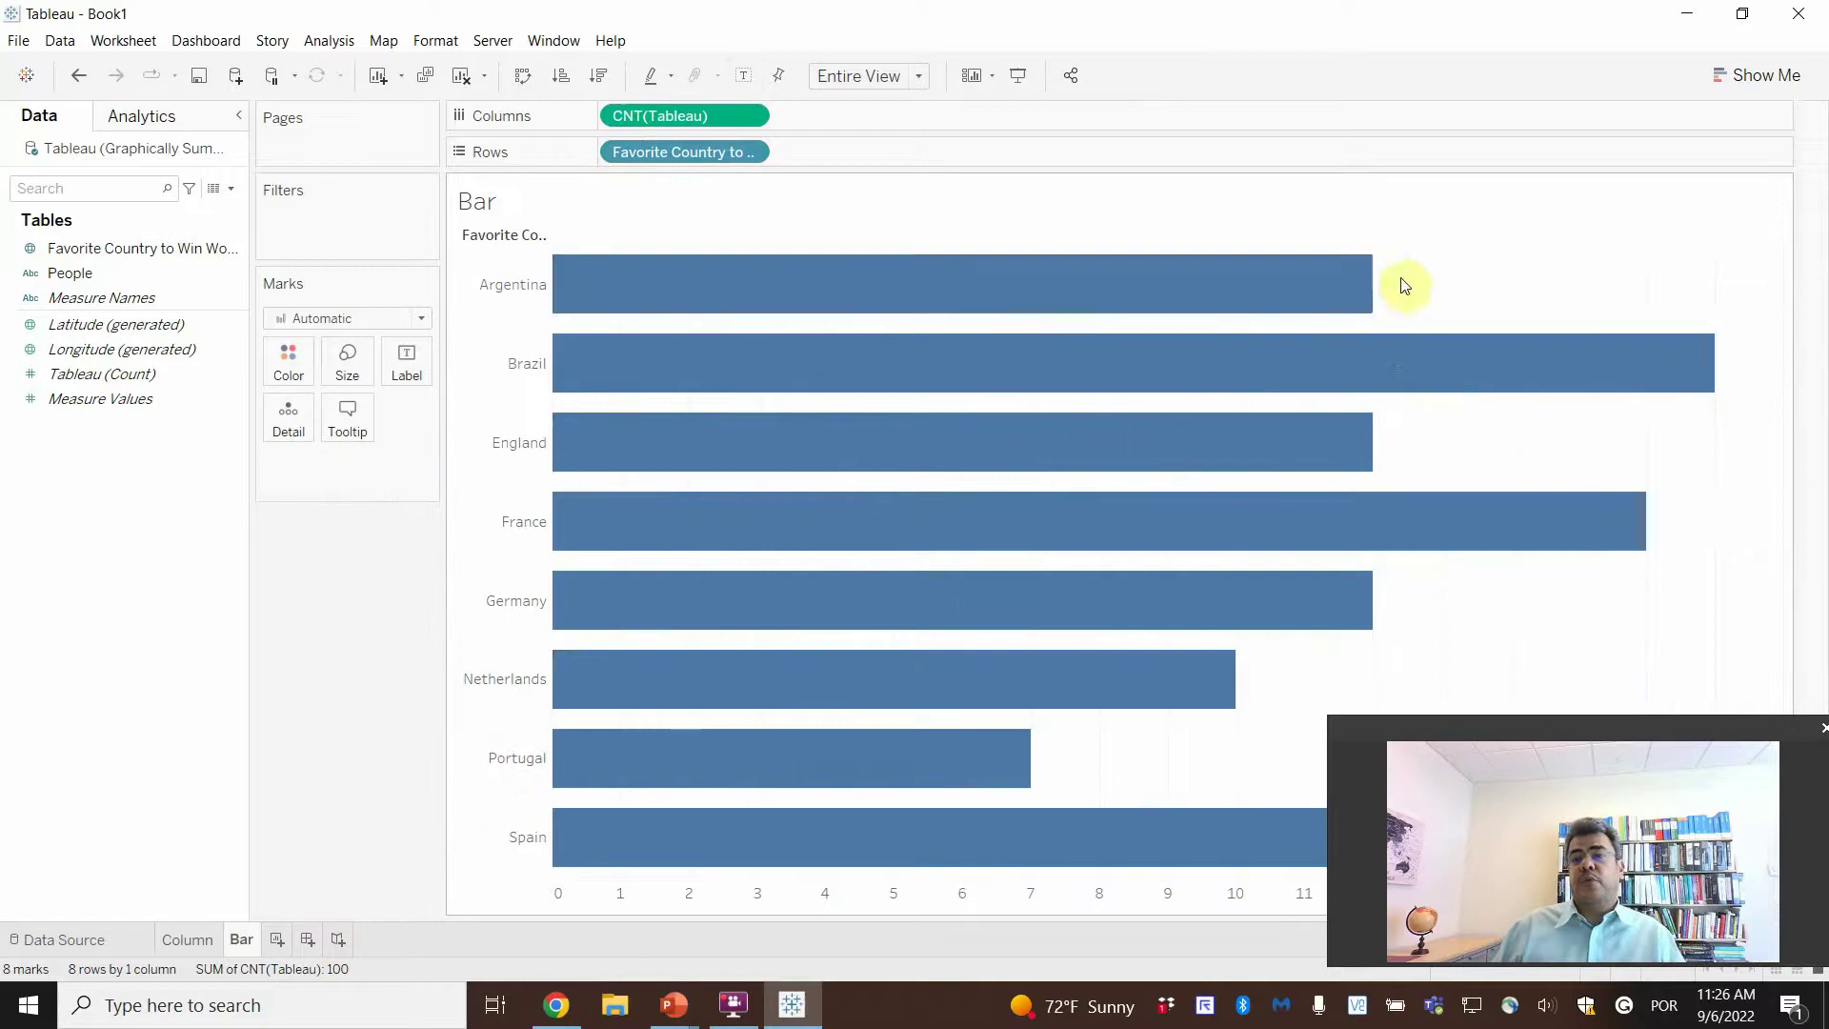
pyautogui.moveTo(95, 373); pyautogui.dragTo(403, 375)
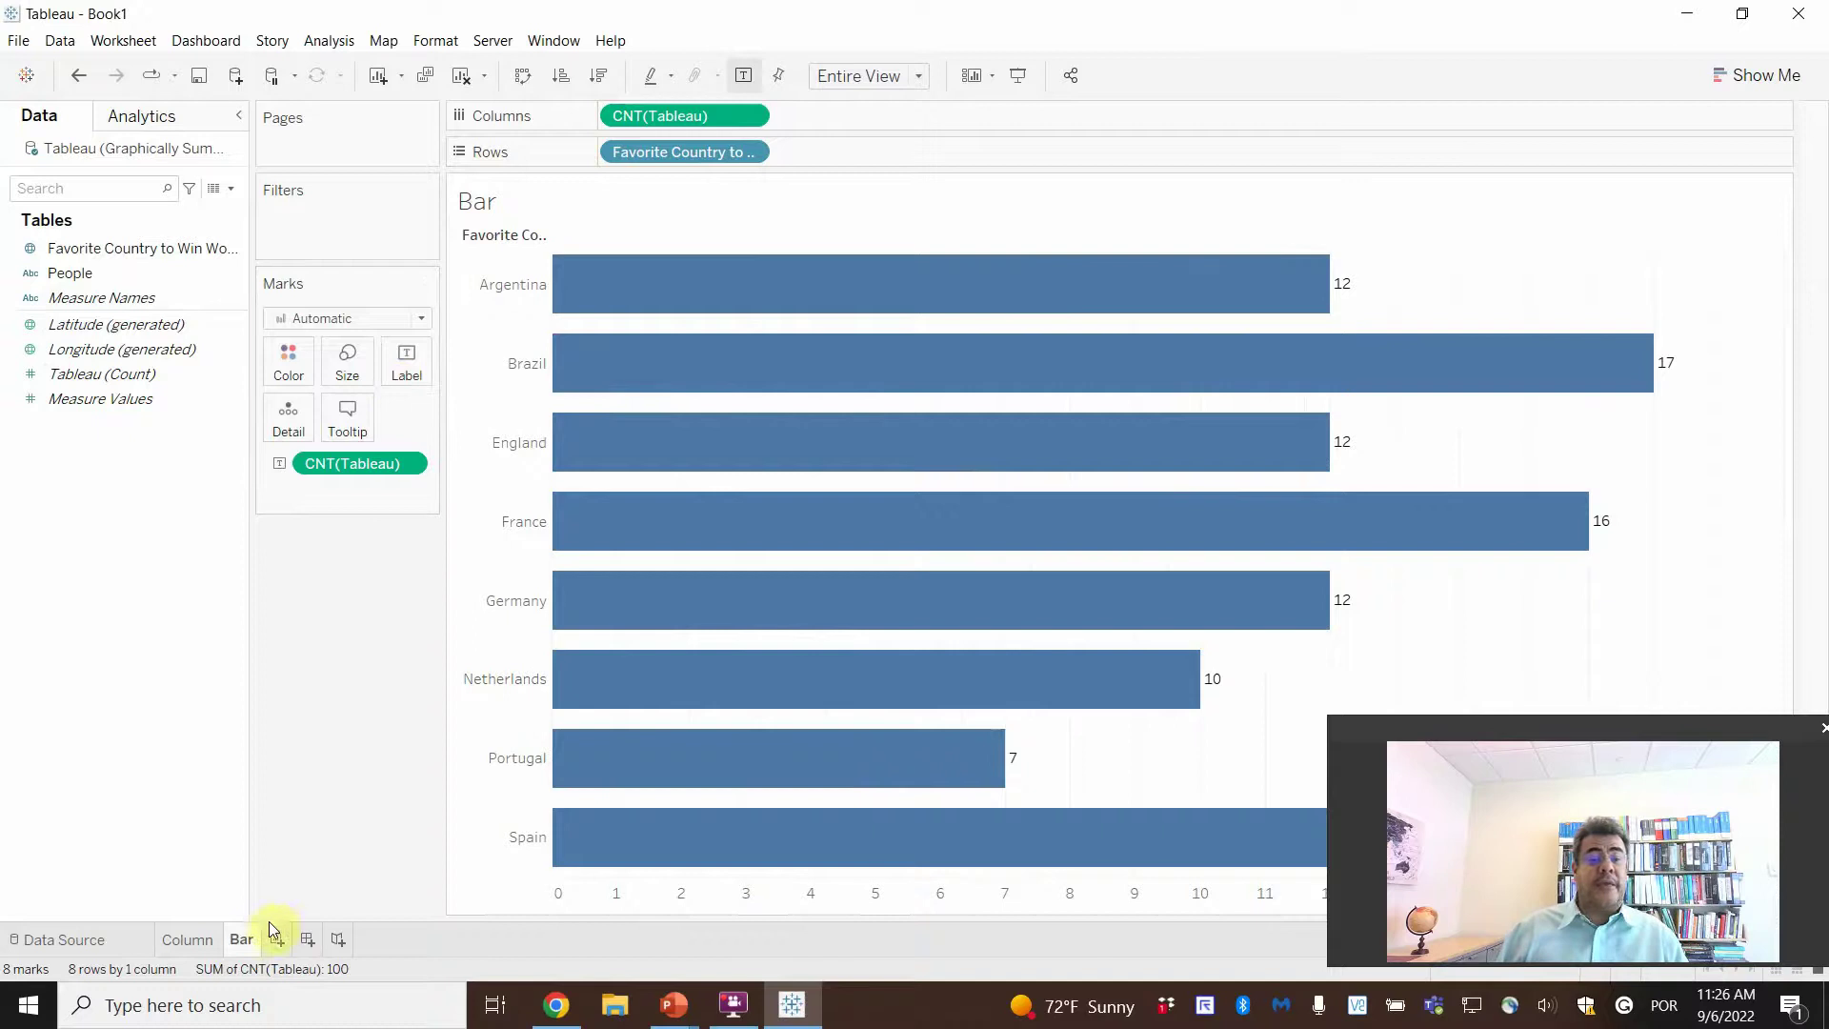
# - Duplicate the Bar sheet, rename the copy Pie, and bring up Show Me
pyautogui.rightClick(244, 942)
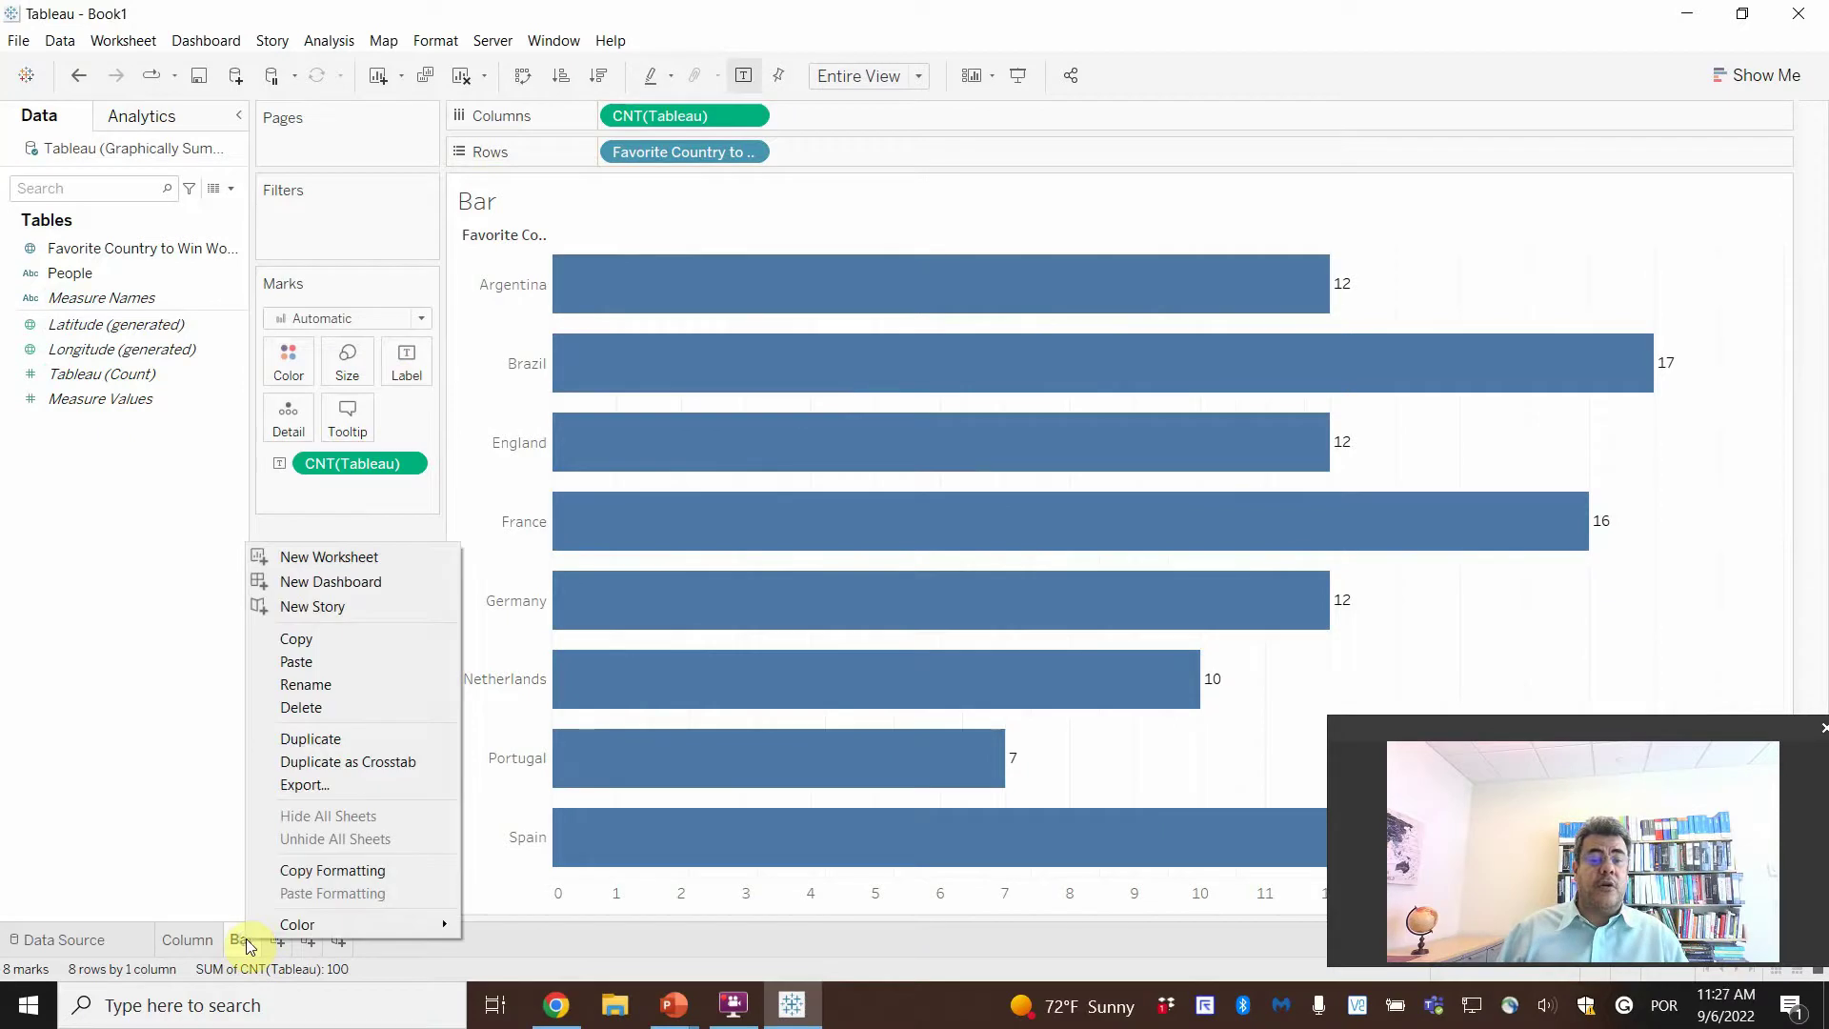
pyautogui.click(354, 741)
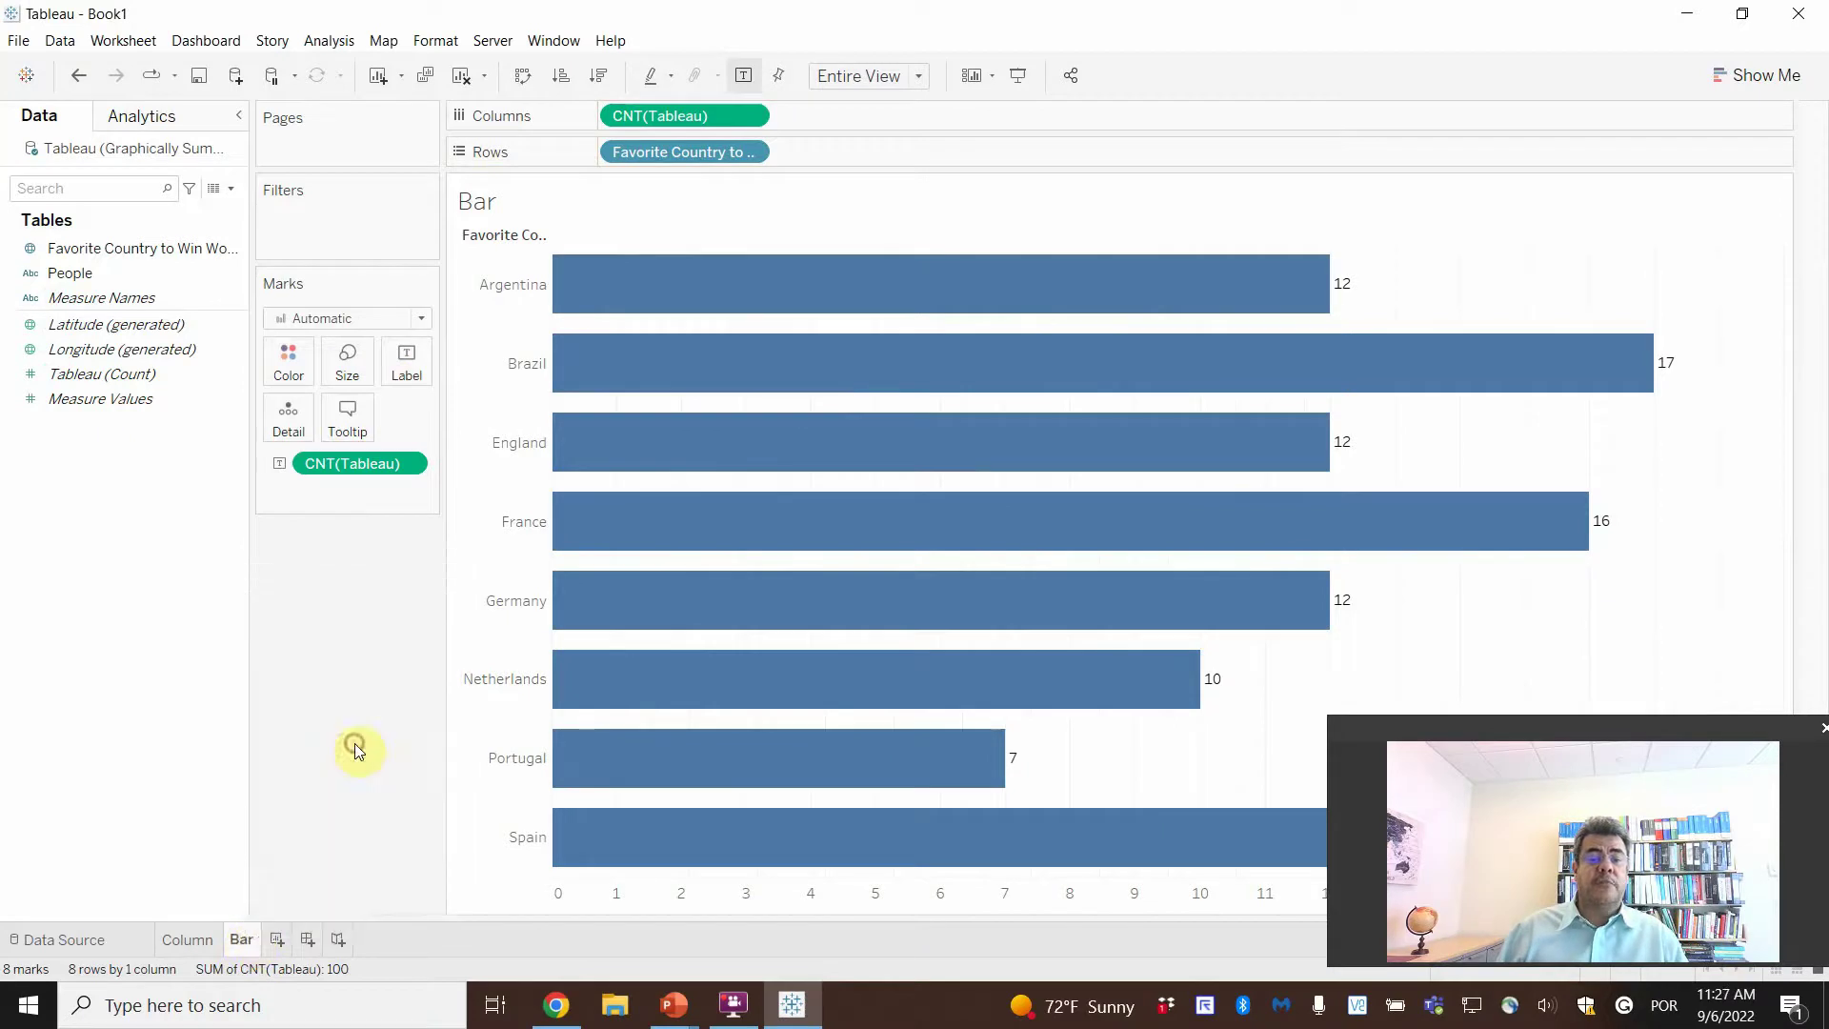
pyautogui.doubleClick(287, 939)
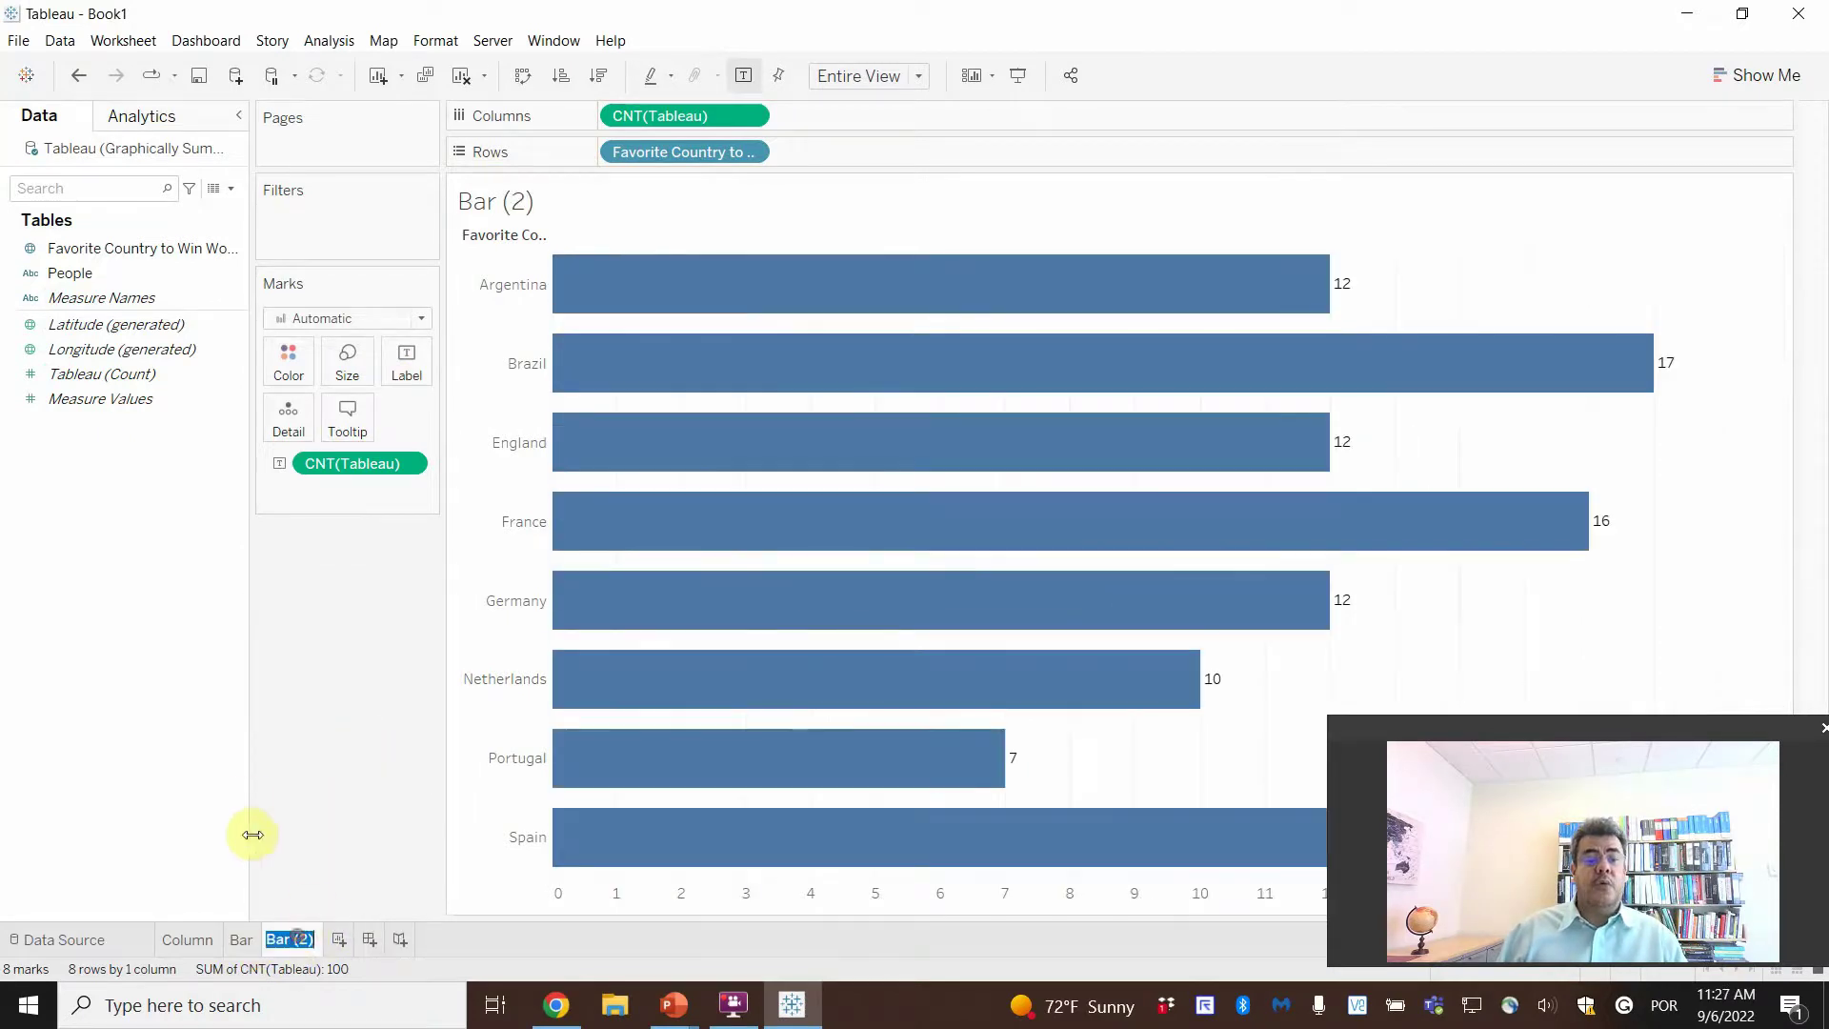
pyautogui.write('Pie')
pyautogui.press('Return')
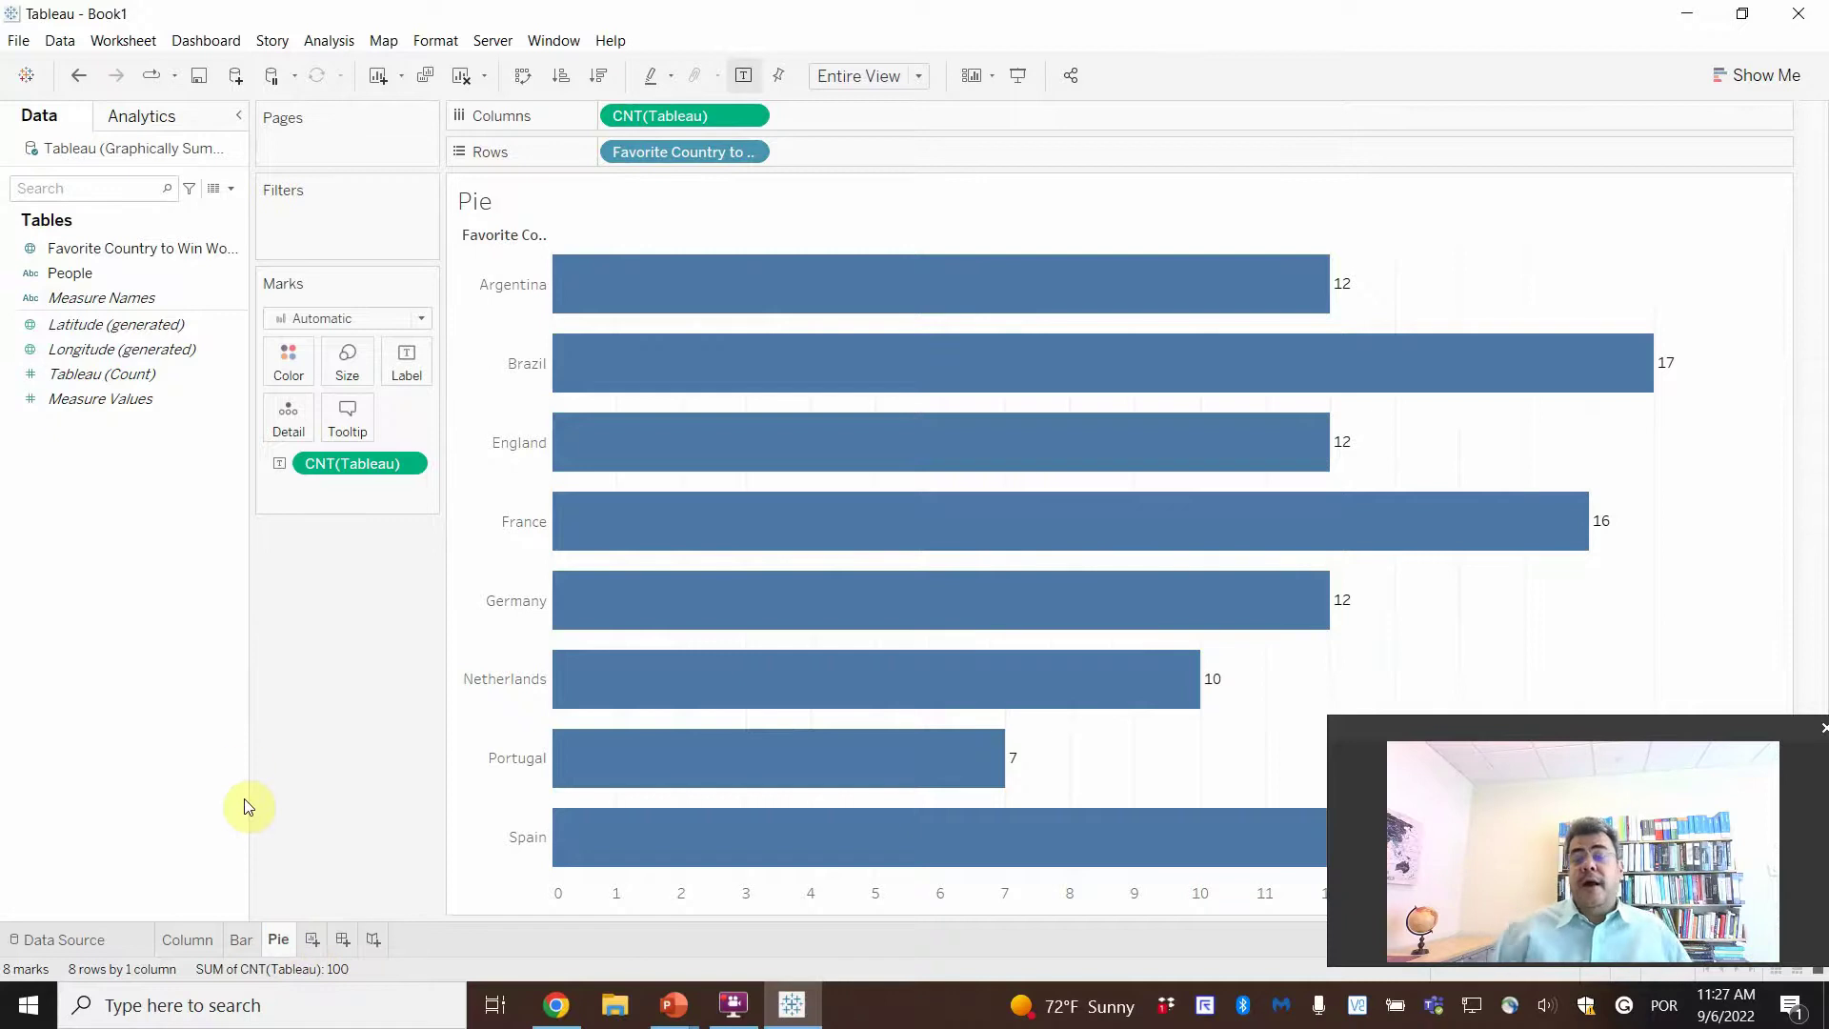
pyautogui.moveTo(902, 359)
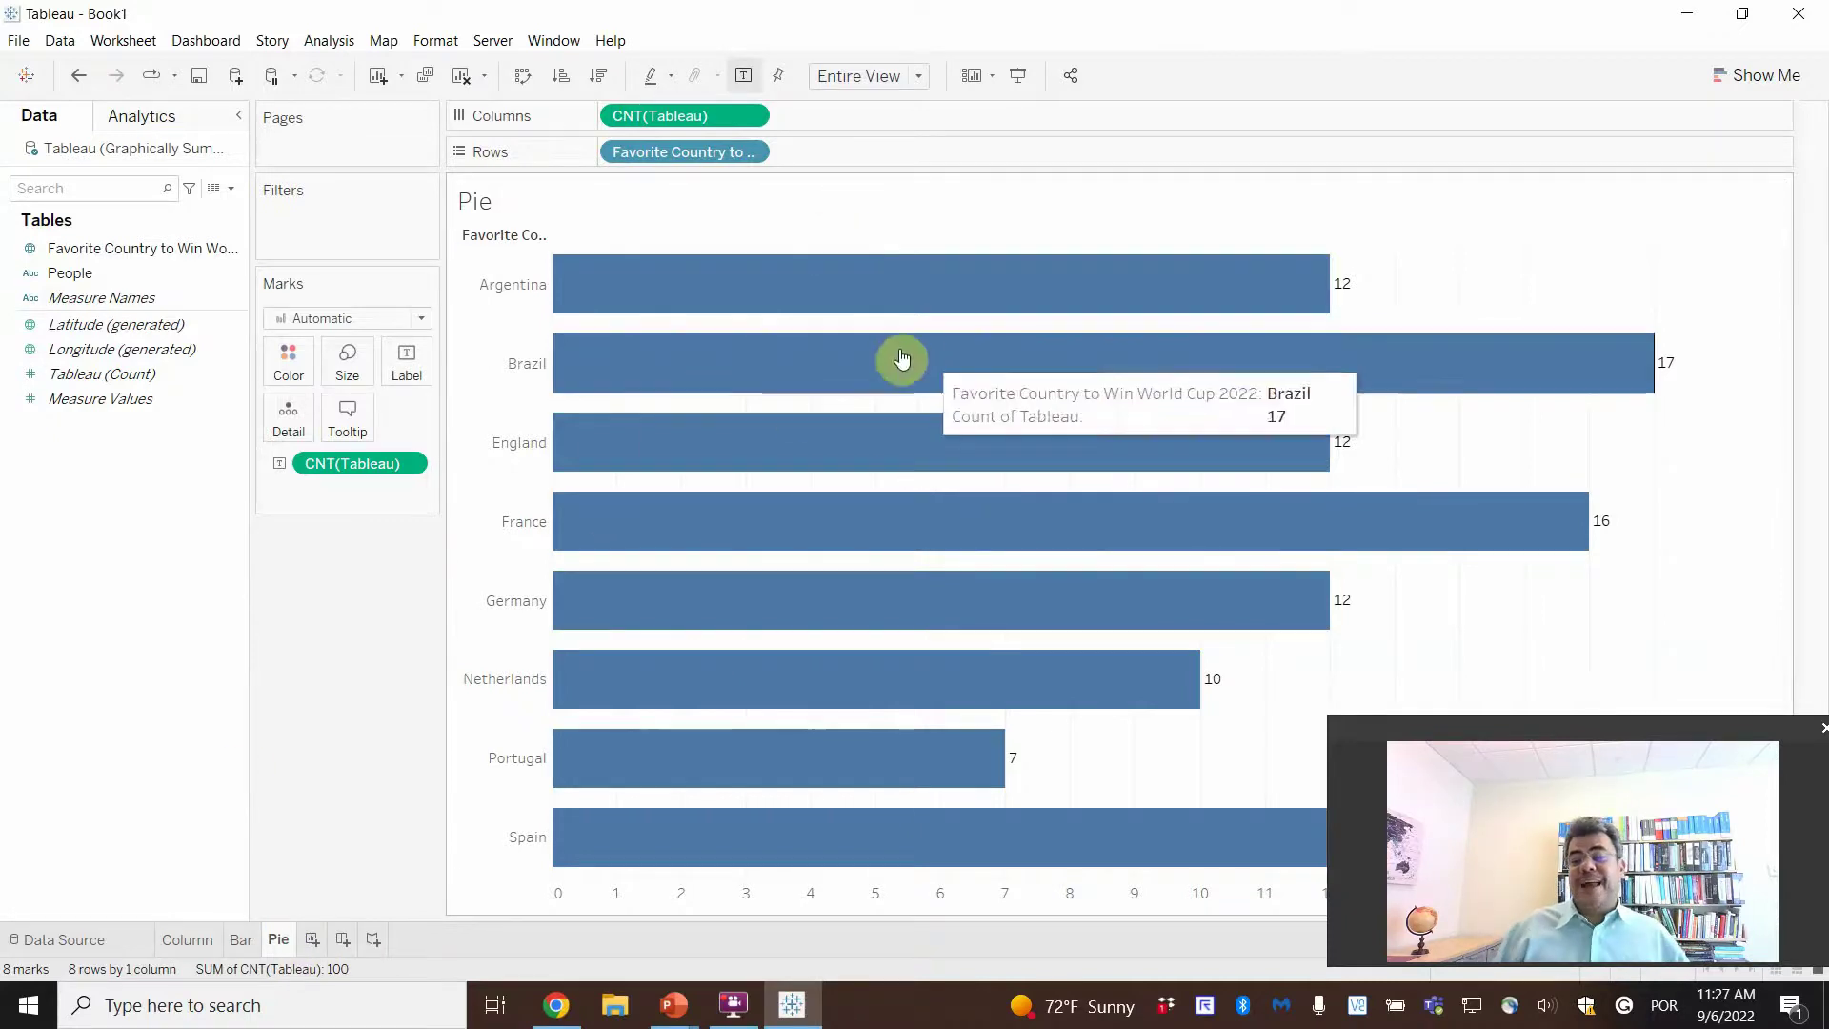
pyautogui.click(1748, 76)
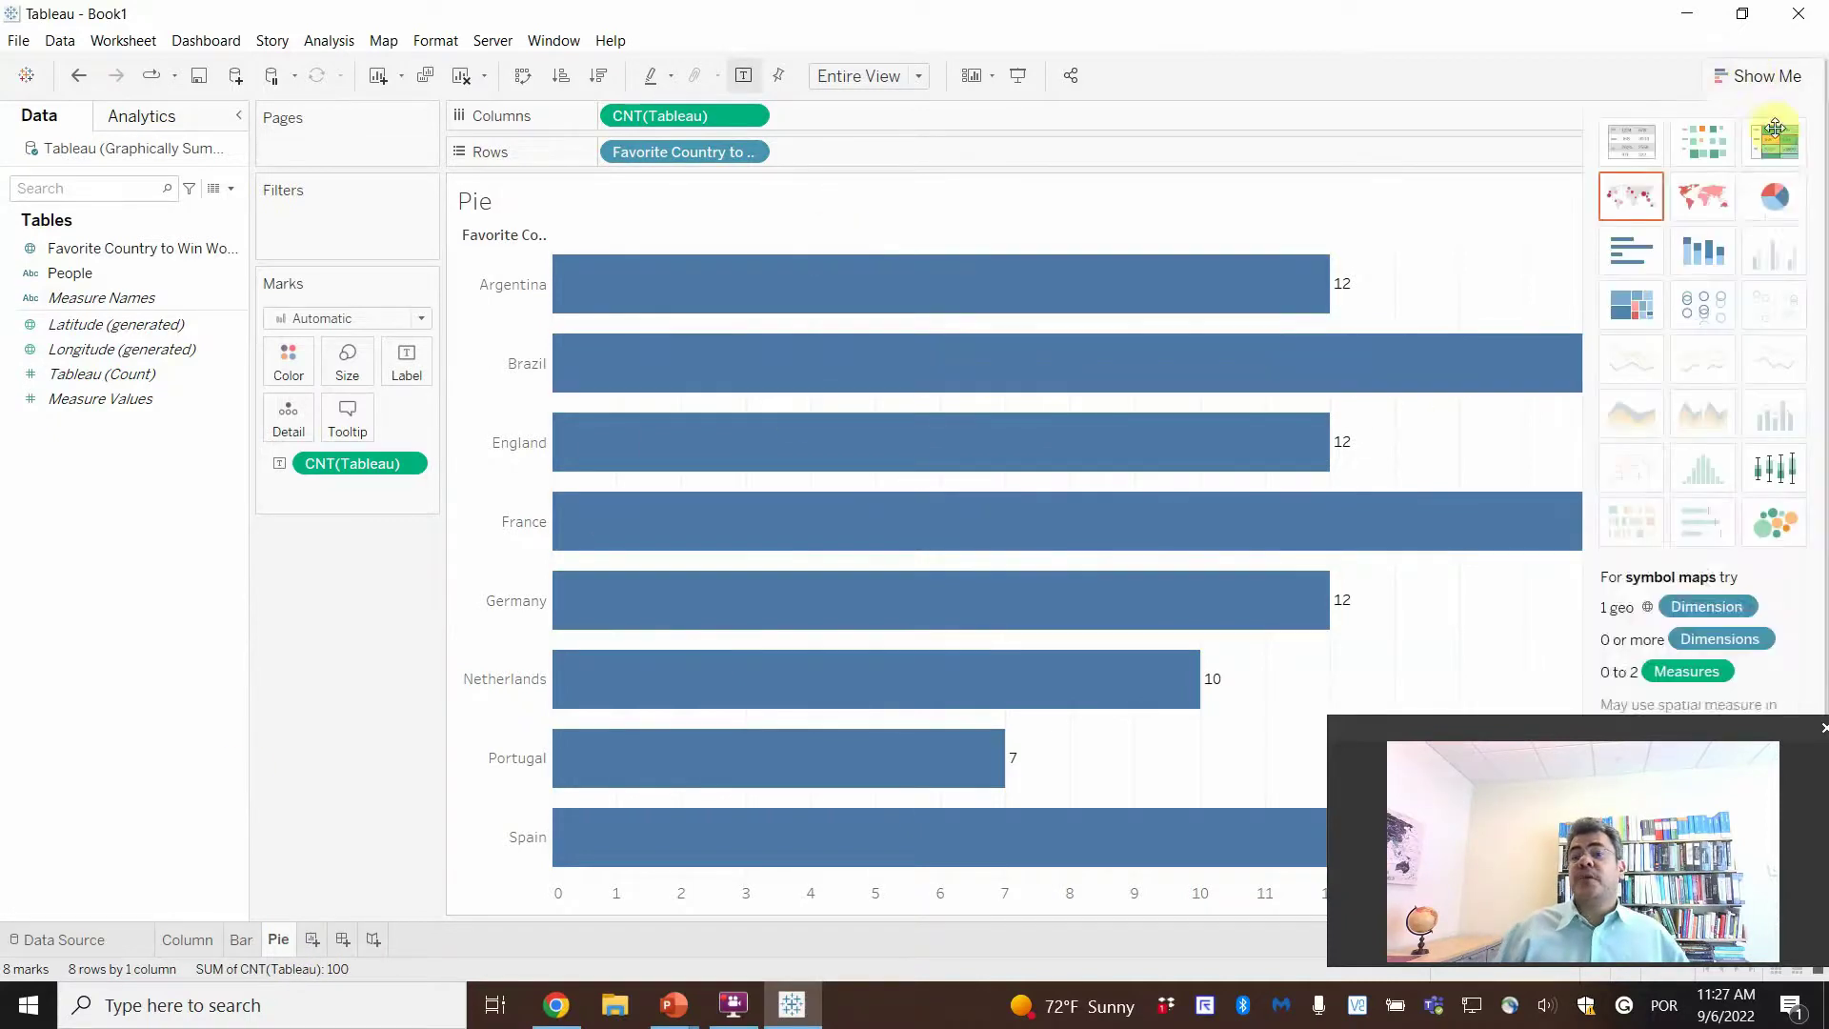
# - Convert the chart to a pie chart fitted to Entire View and close Show Me
pyautogui.click(1774, 197)
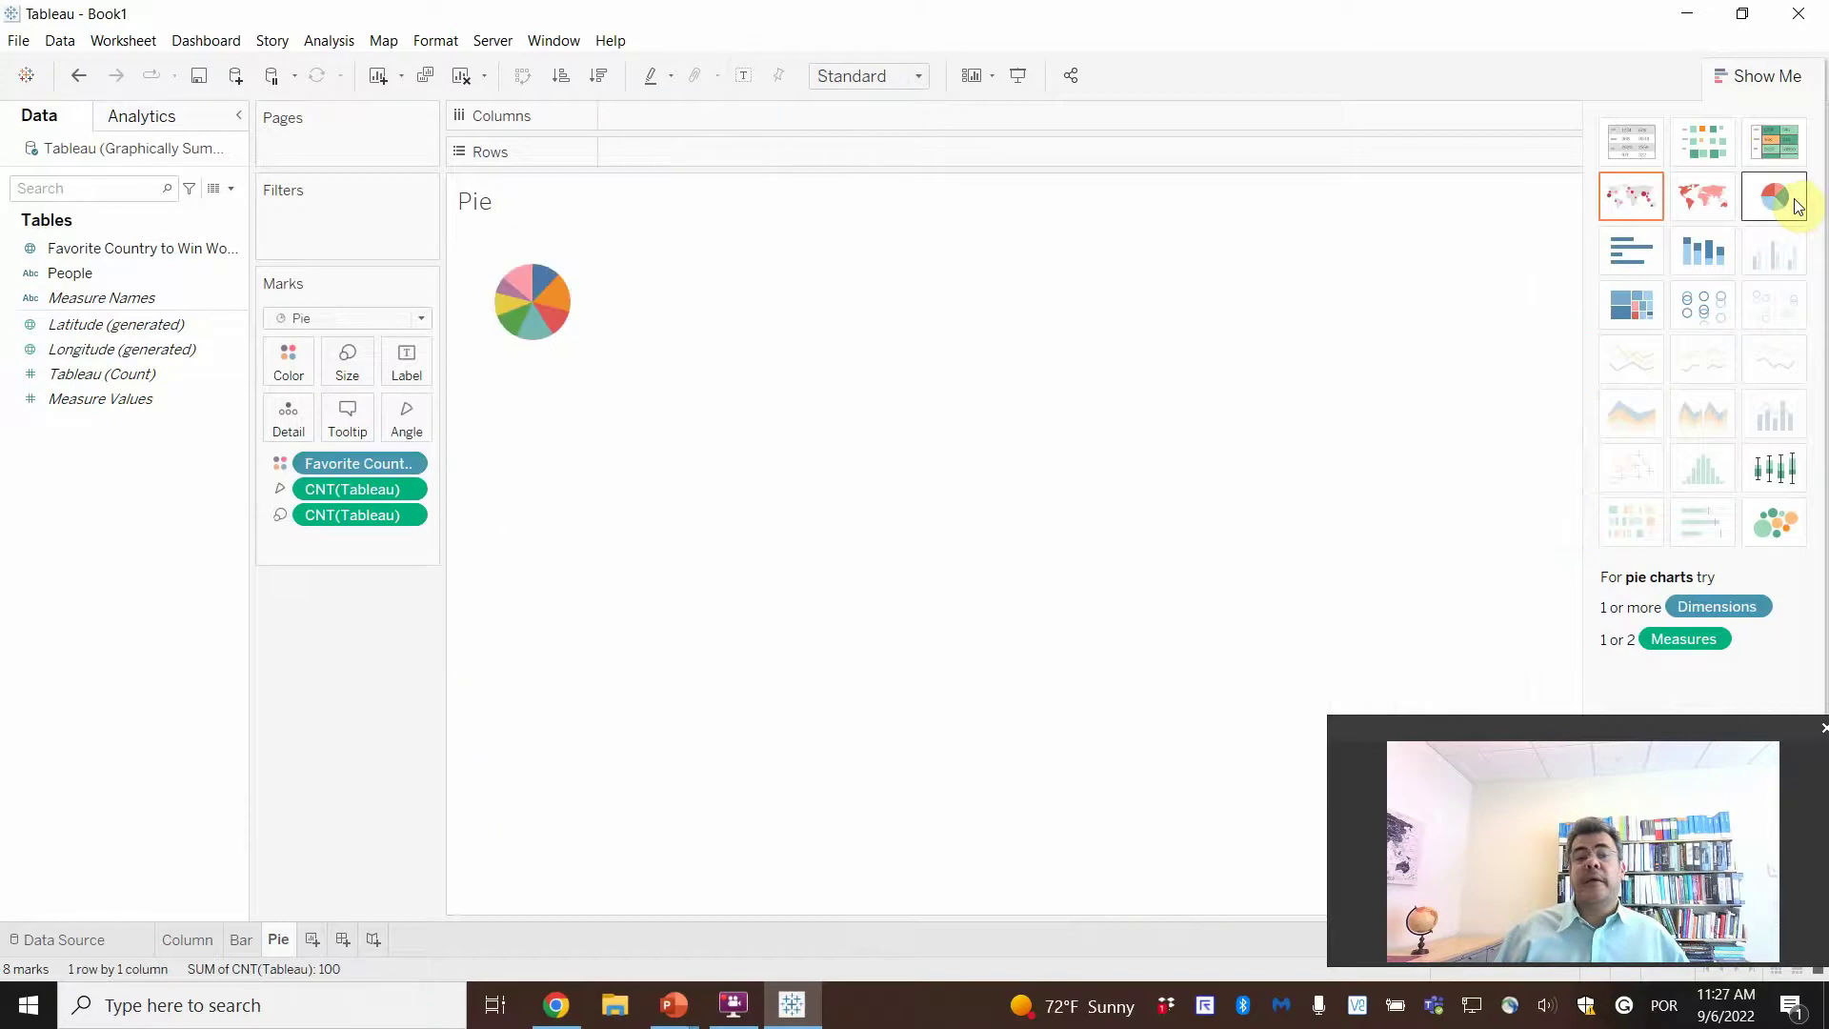
pyautogui.click(900, 77)
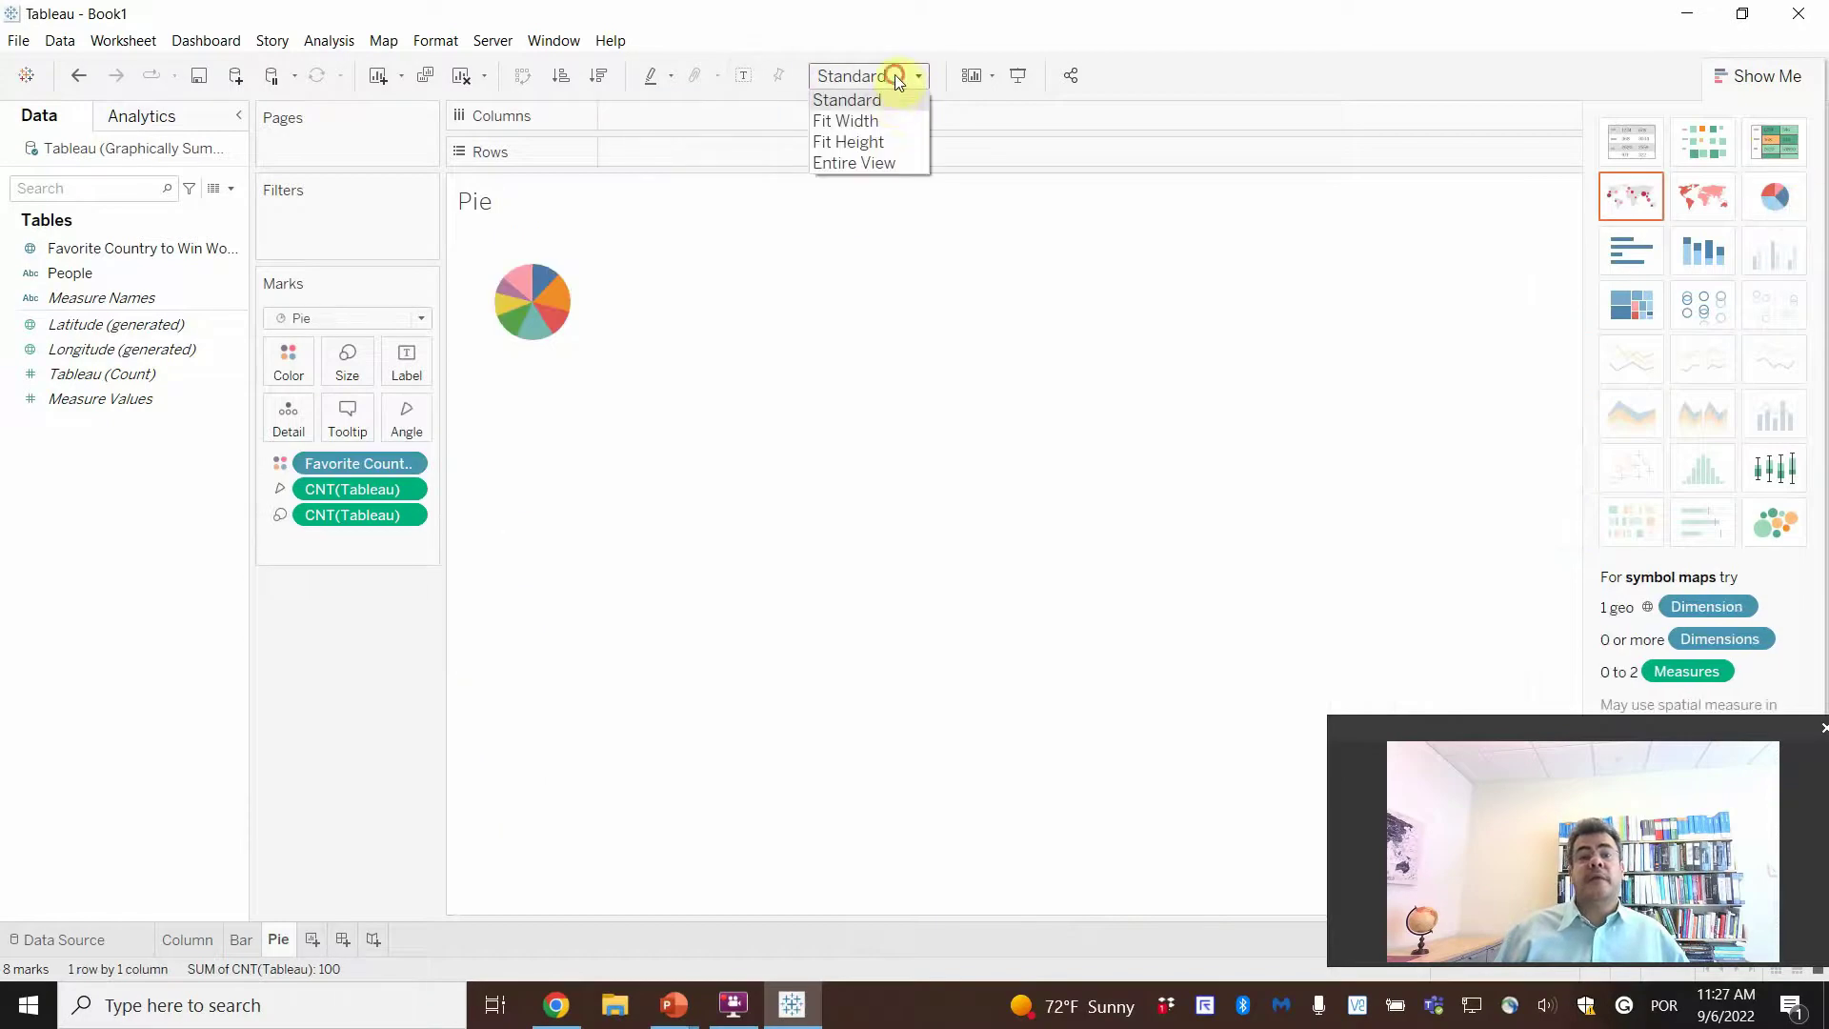
pyautogui.click(871, 162)
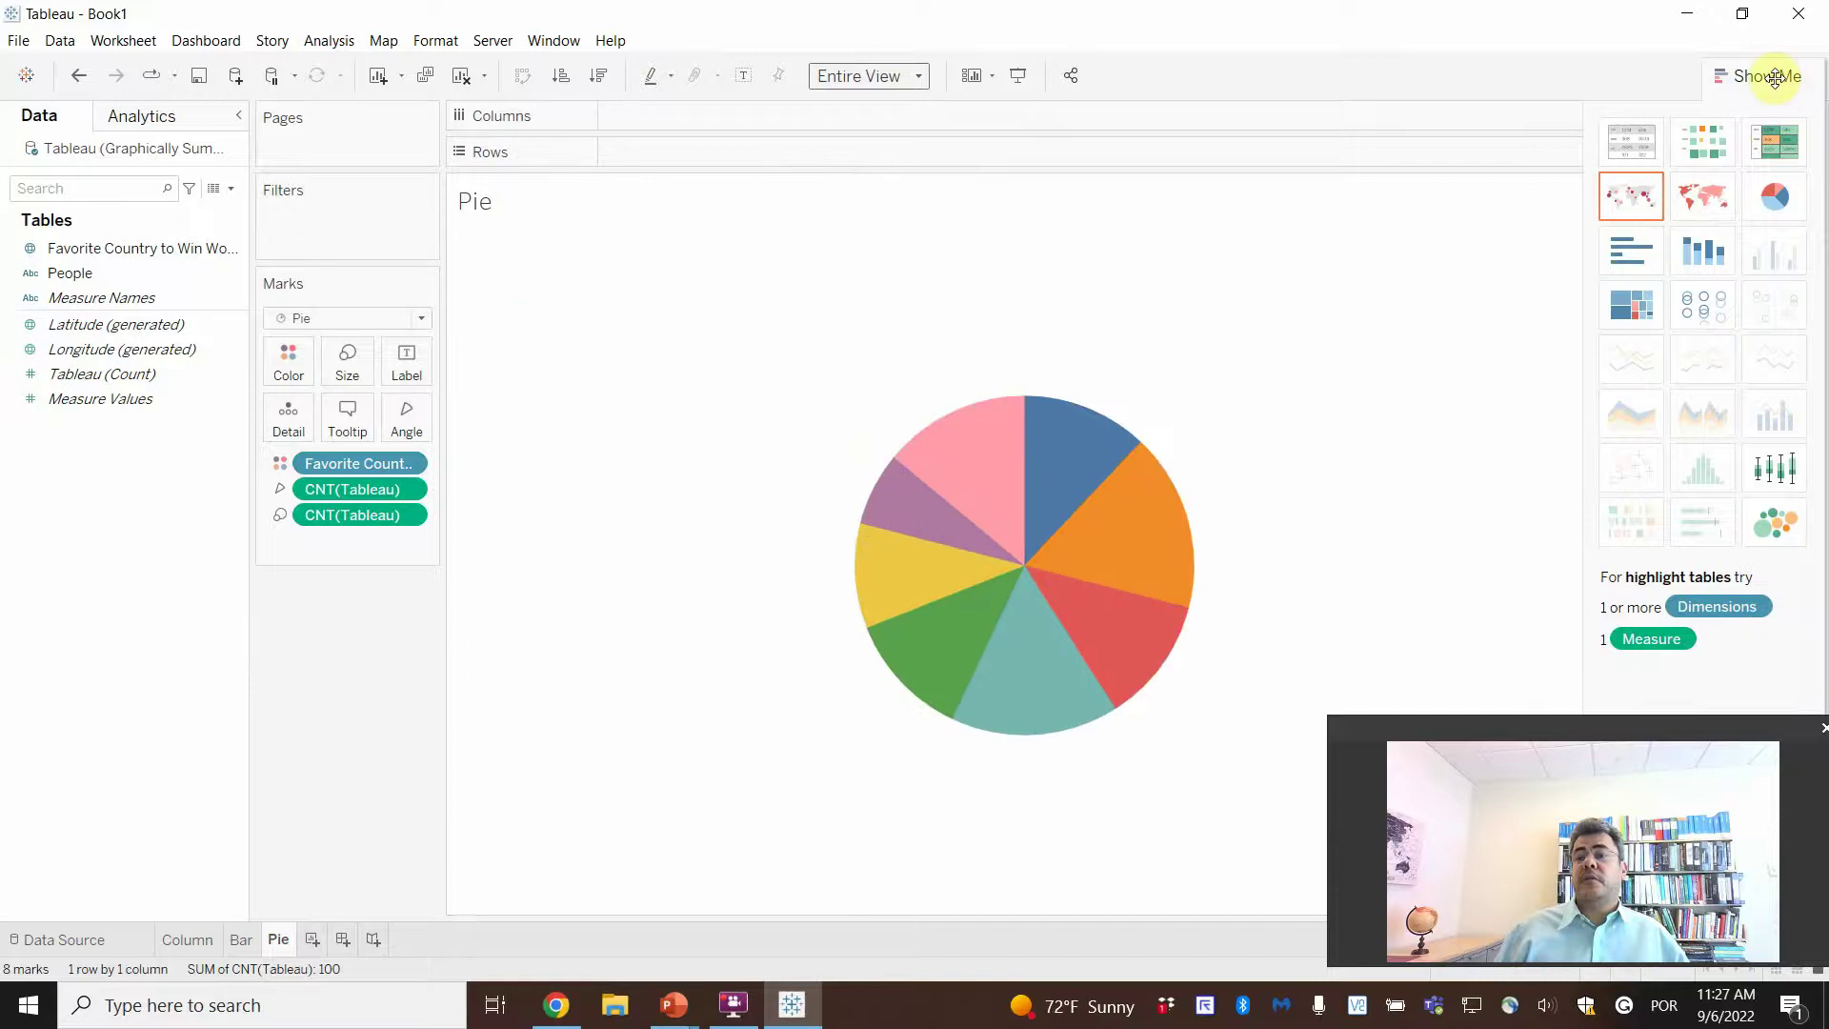
pyautogui.click(1767, 77)
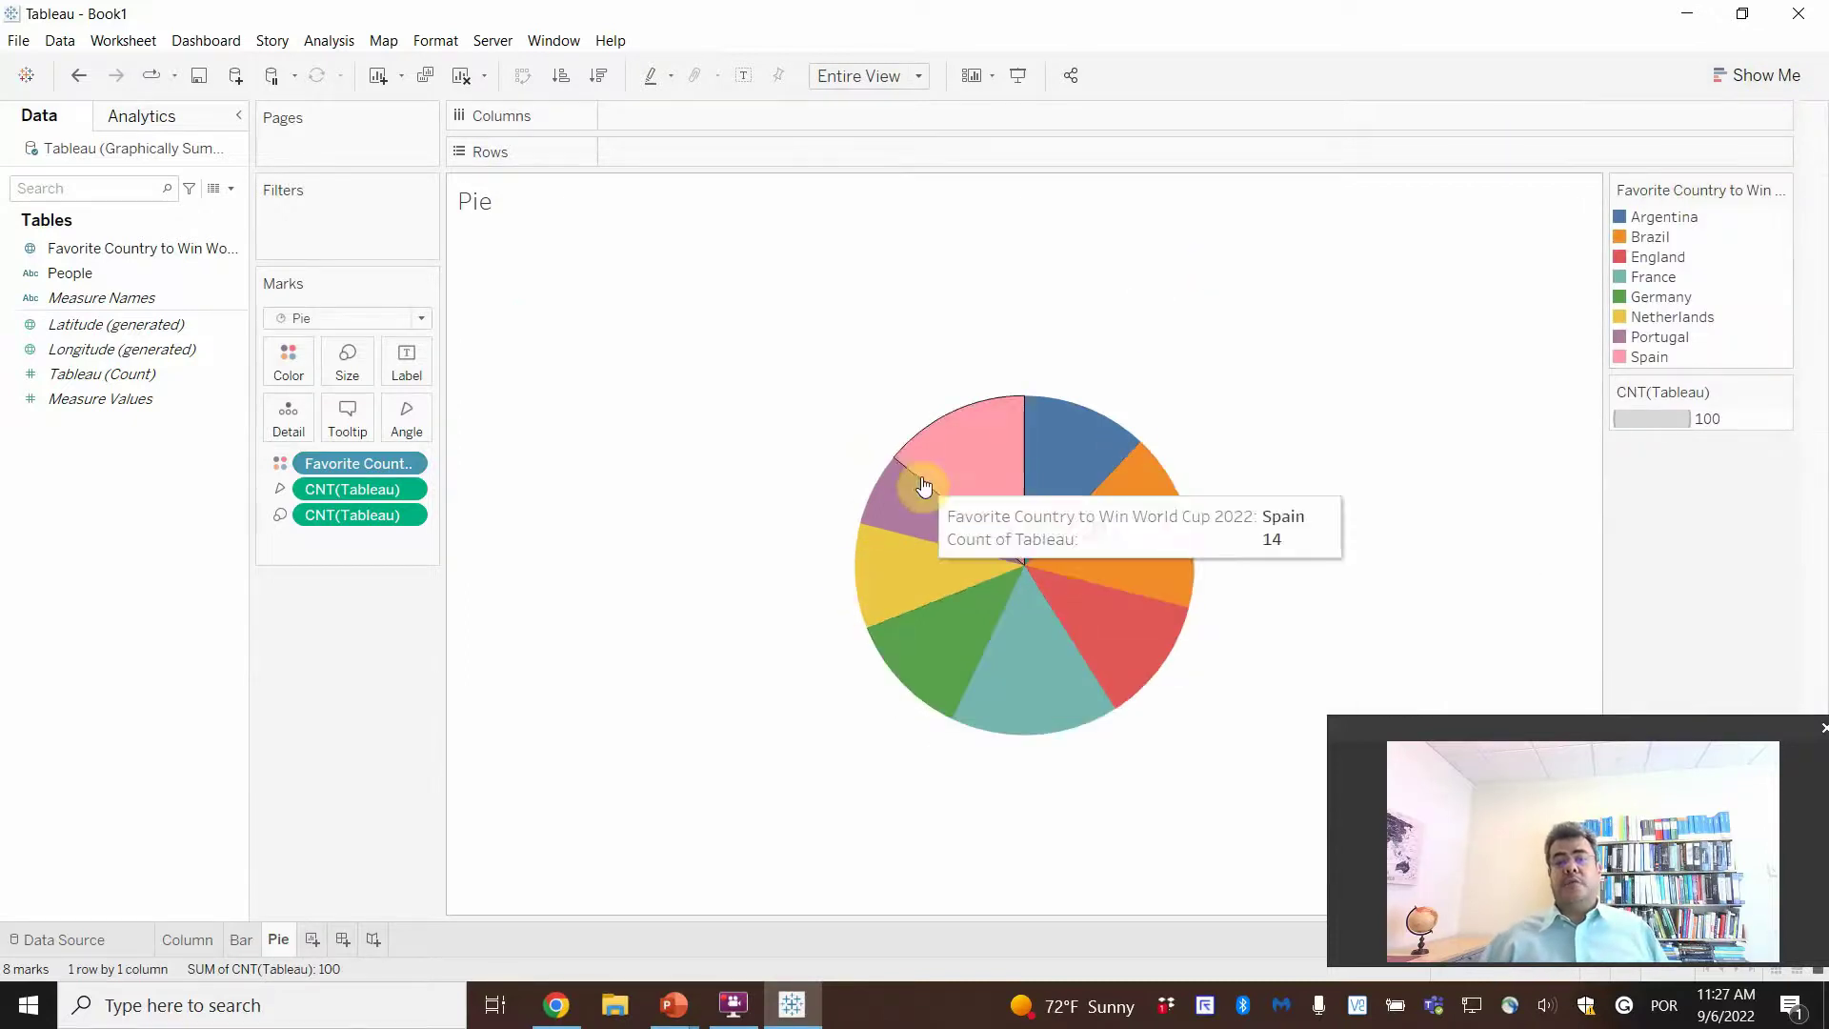
# - Hide the CNT(Tableau) size legend card
pyautogui.moveTo(1049, 464)
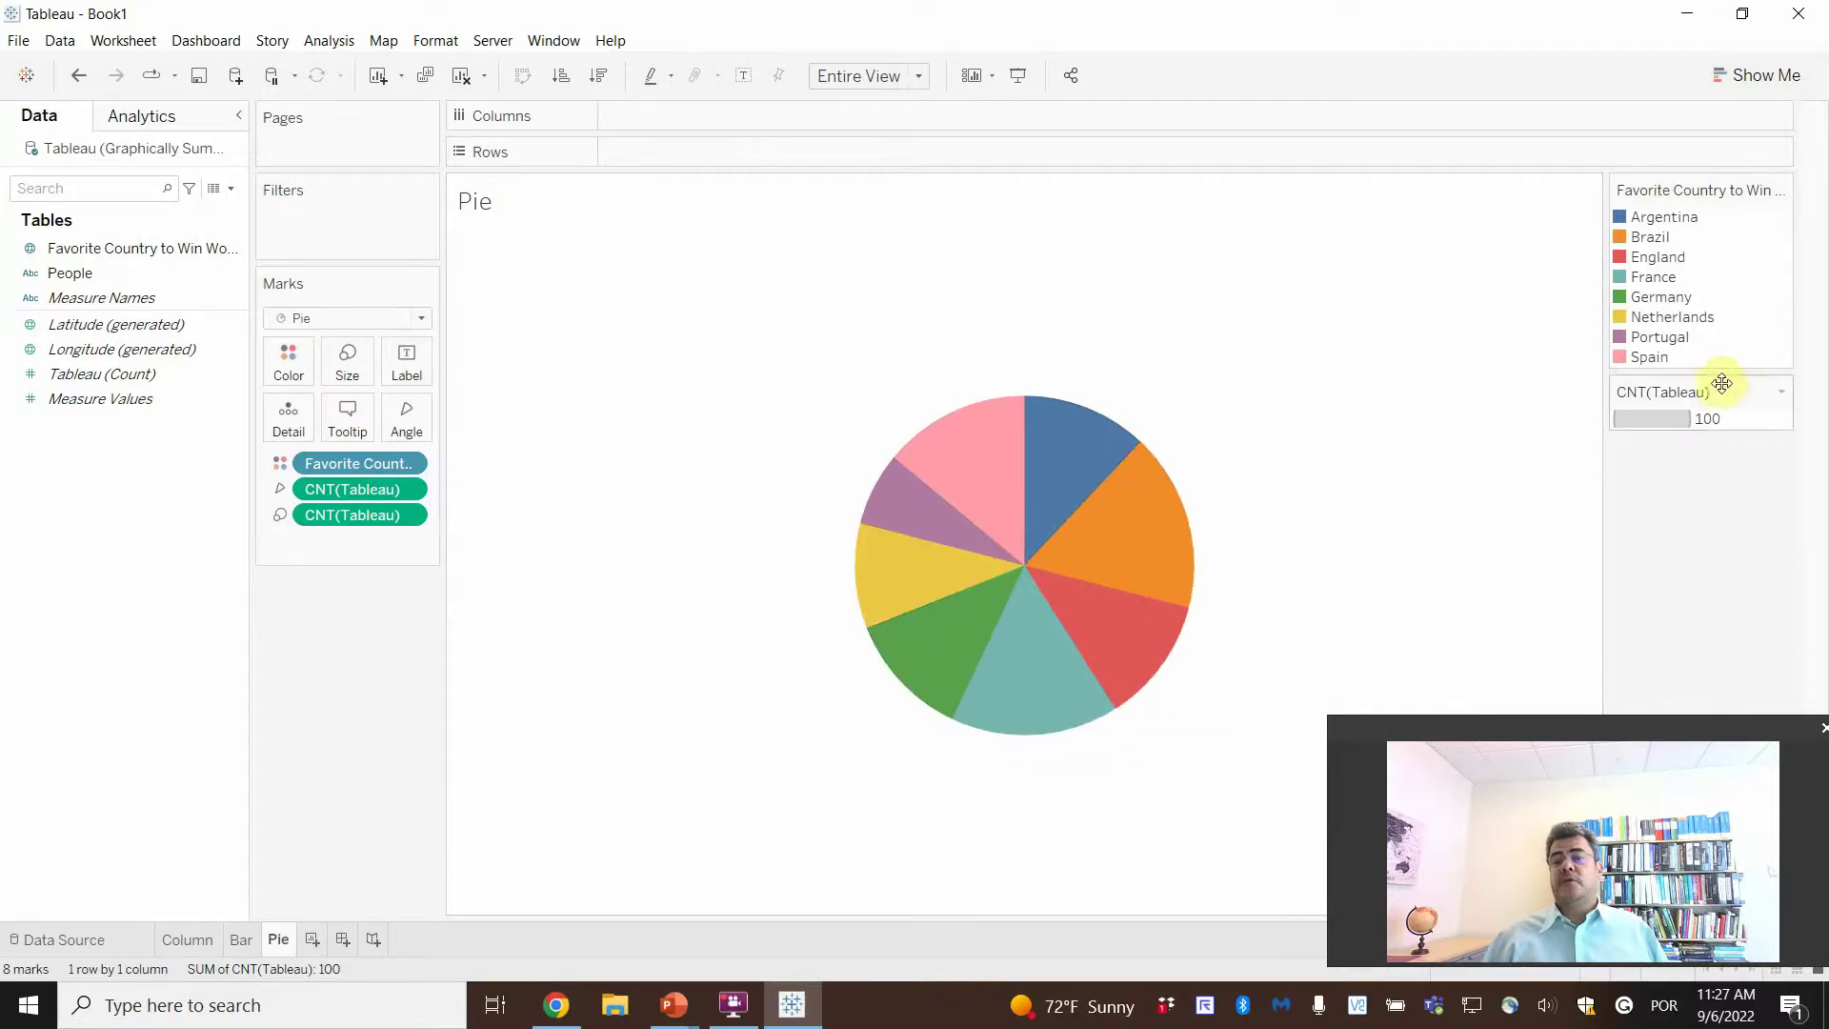
pyautogui.click(1778, 392)
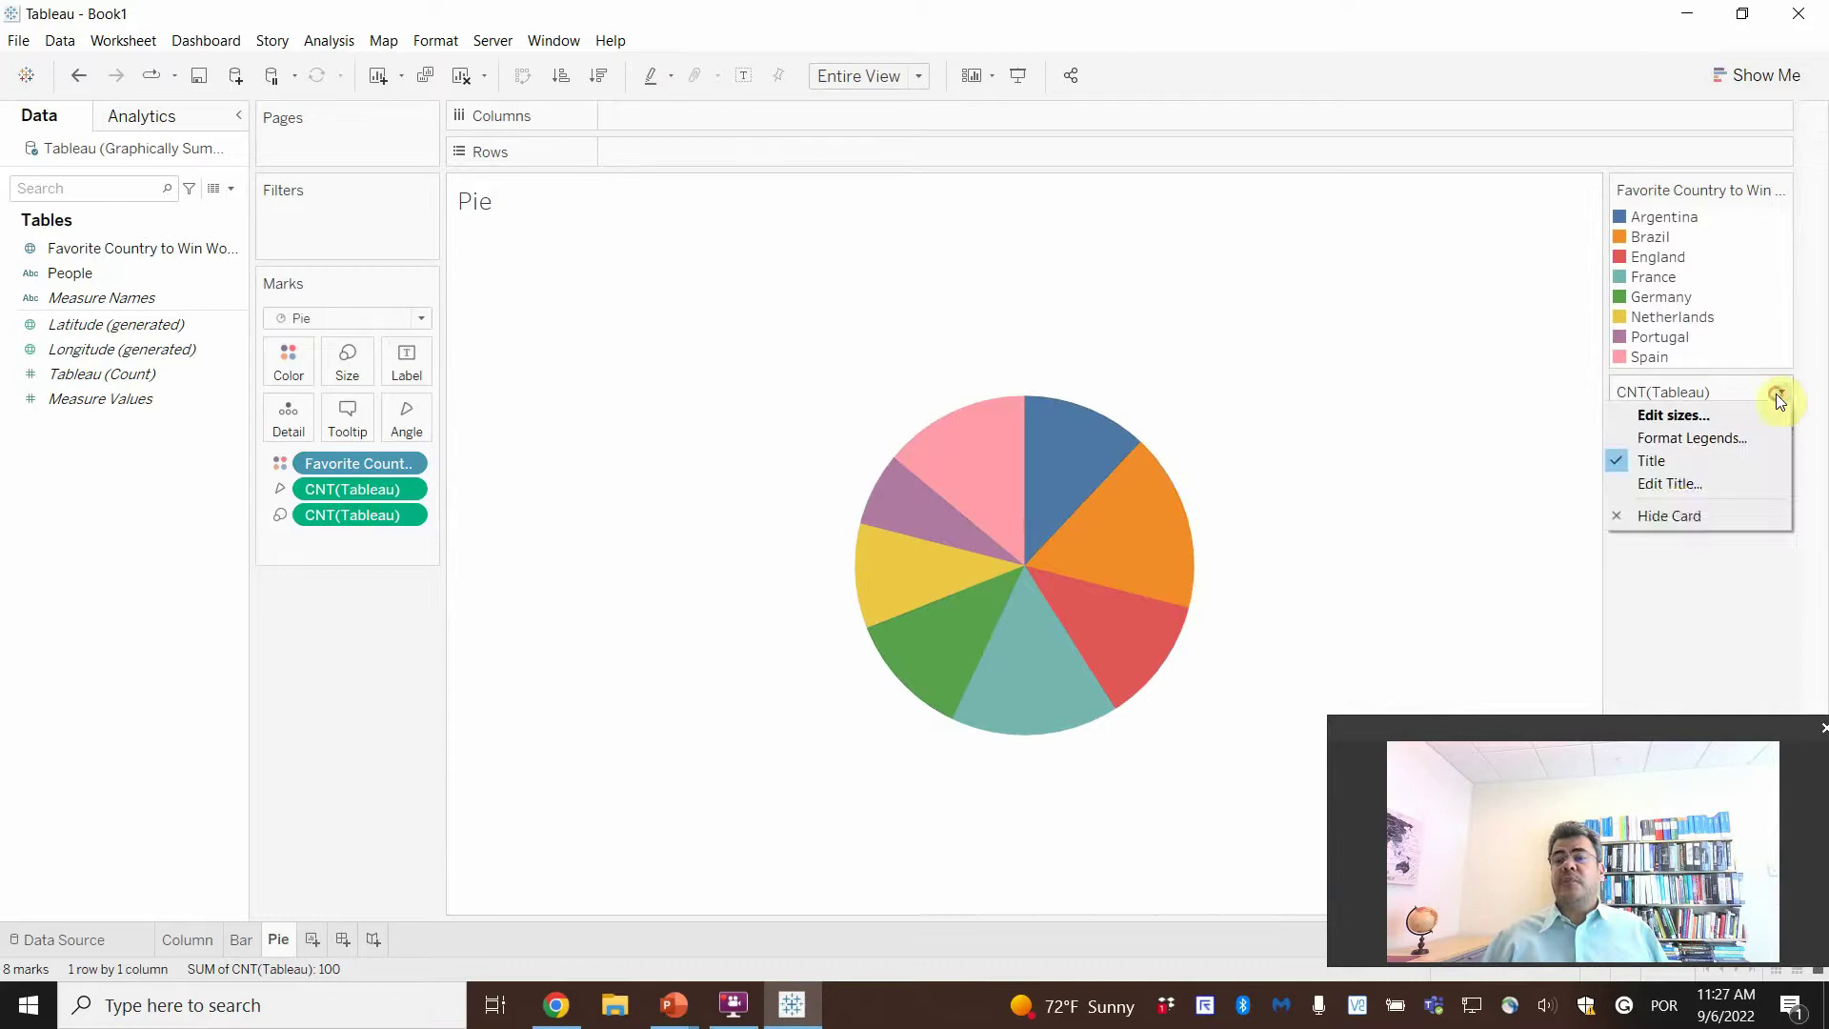
pyautogui.click(1669, 516)
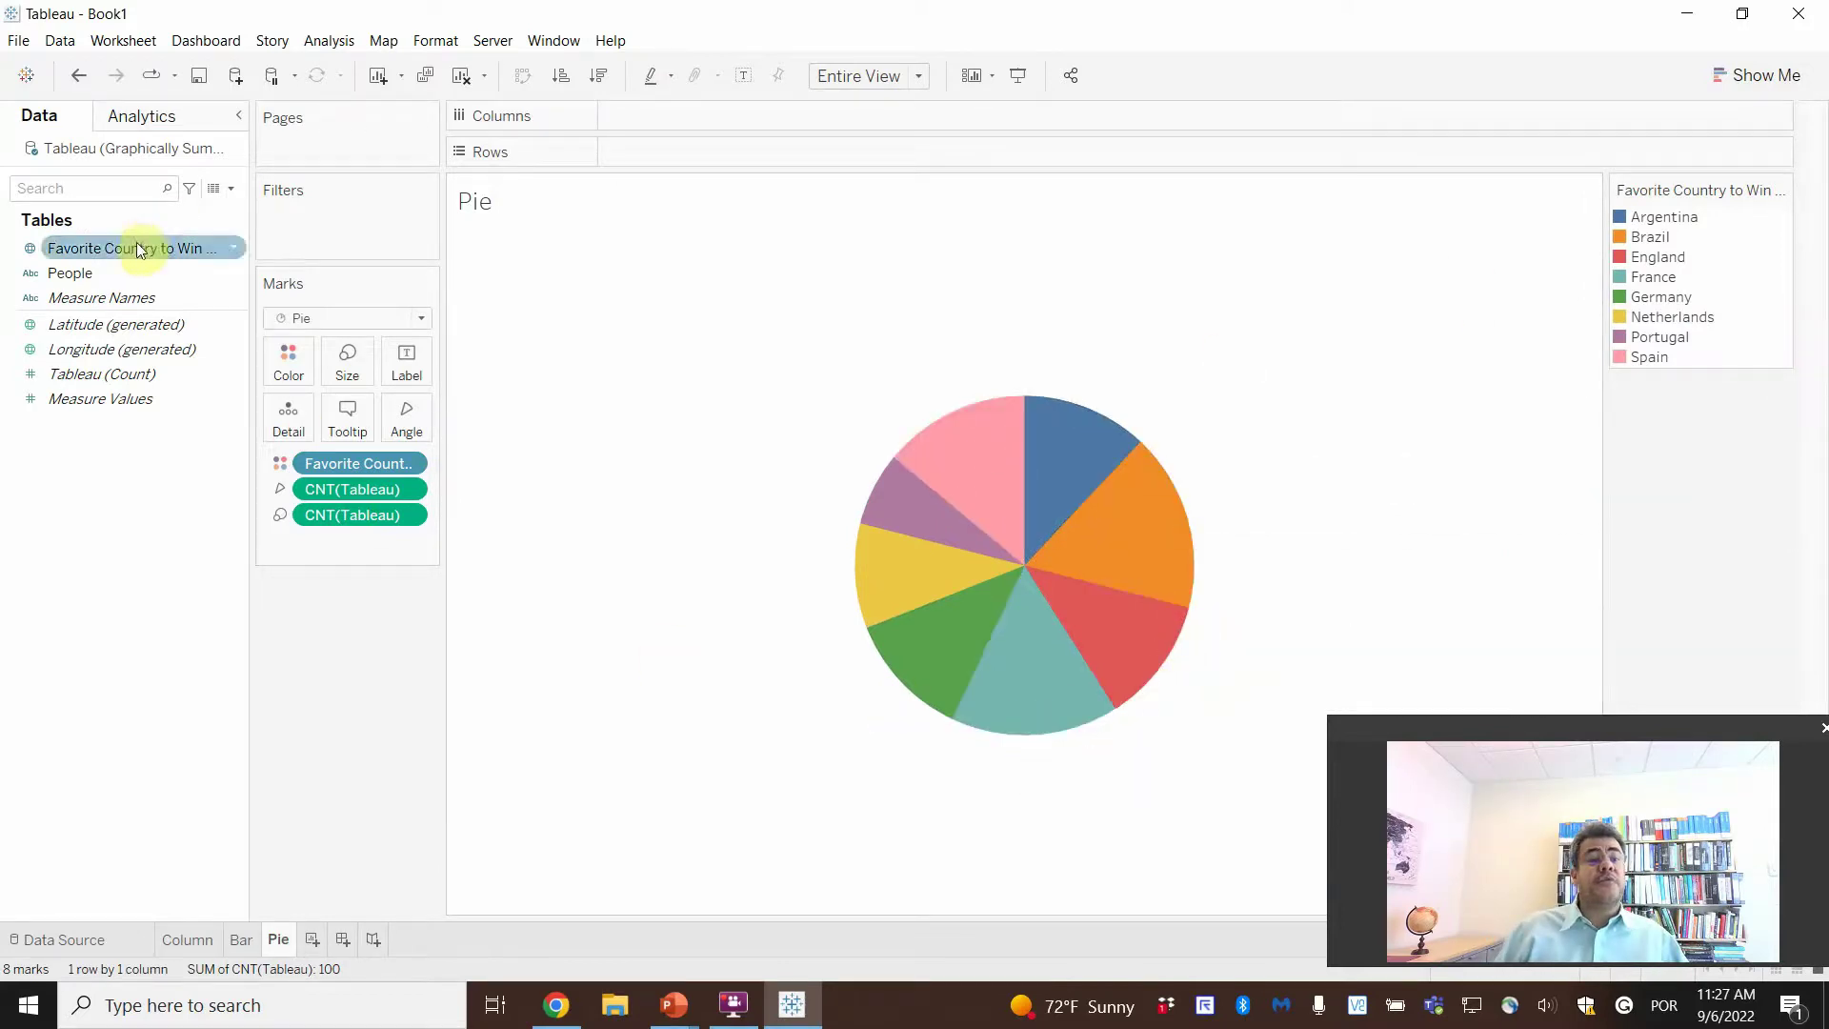
# - Label each pie slice with its country name and count shown as Percent of Total
pyautogui.moveTo(135, 245); pyautogui.dragTo(412, 368)
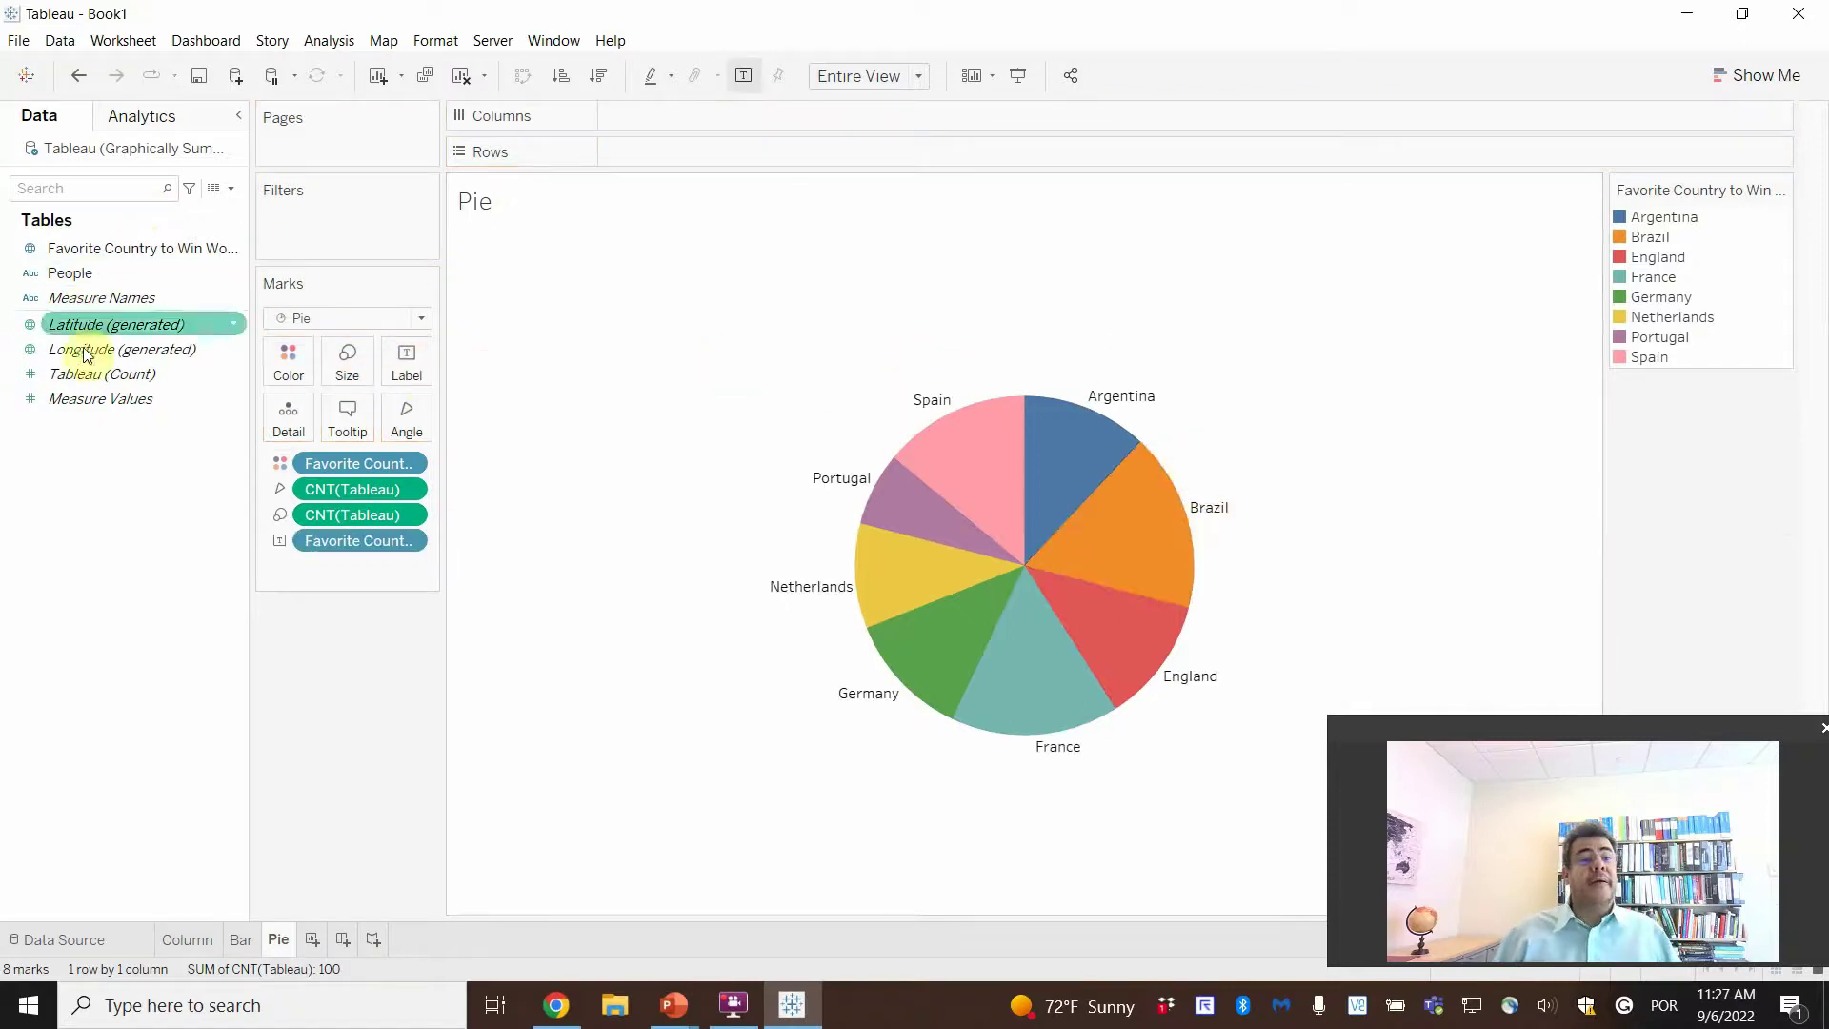
pyautogui.moveTo(91, 373); pyautogui.dragTo(402, 370)
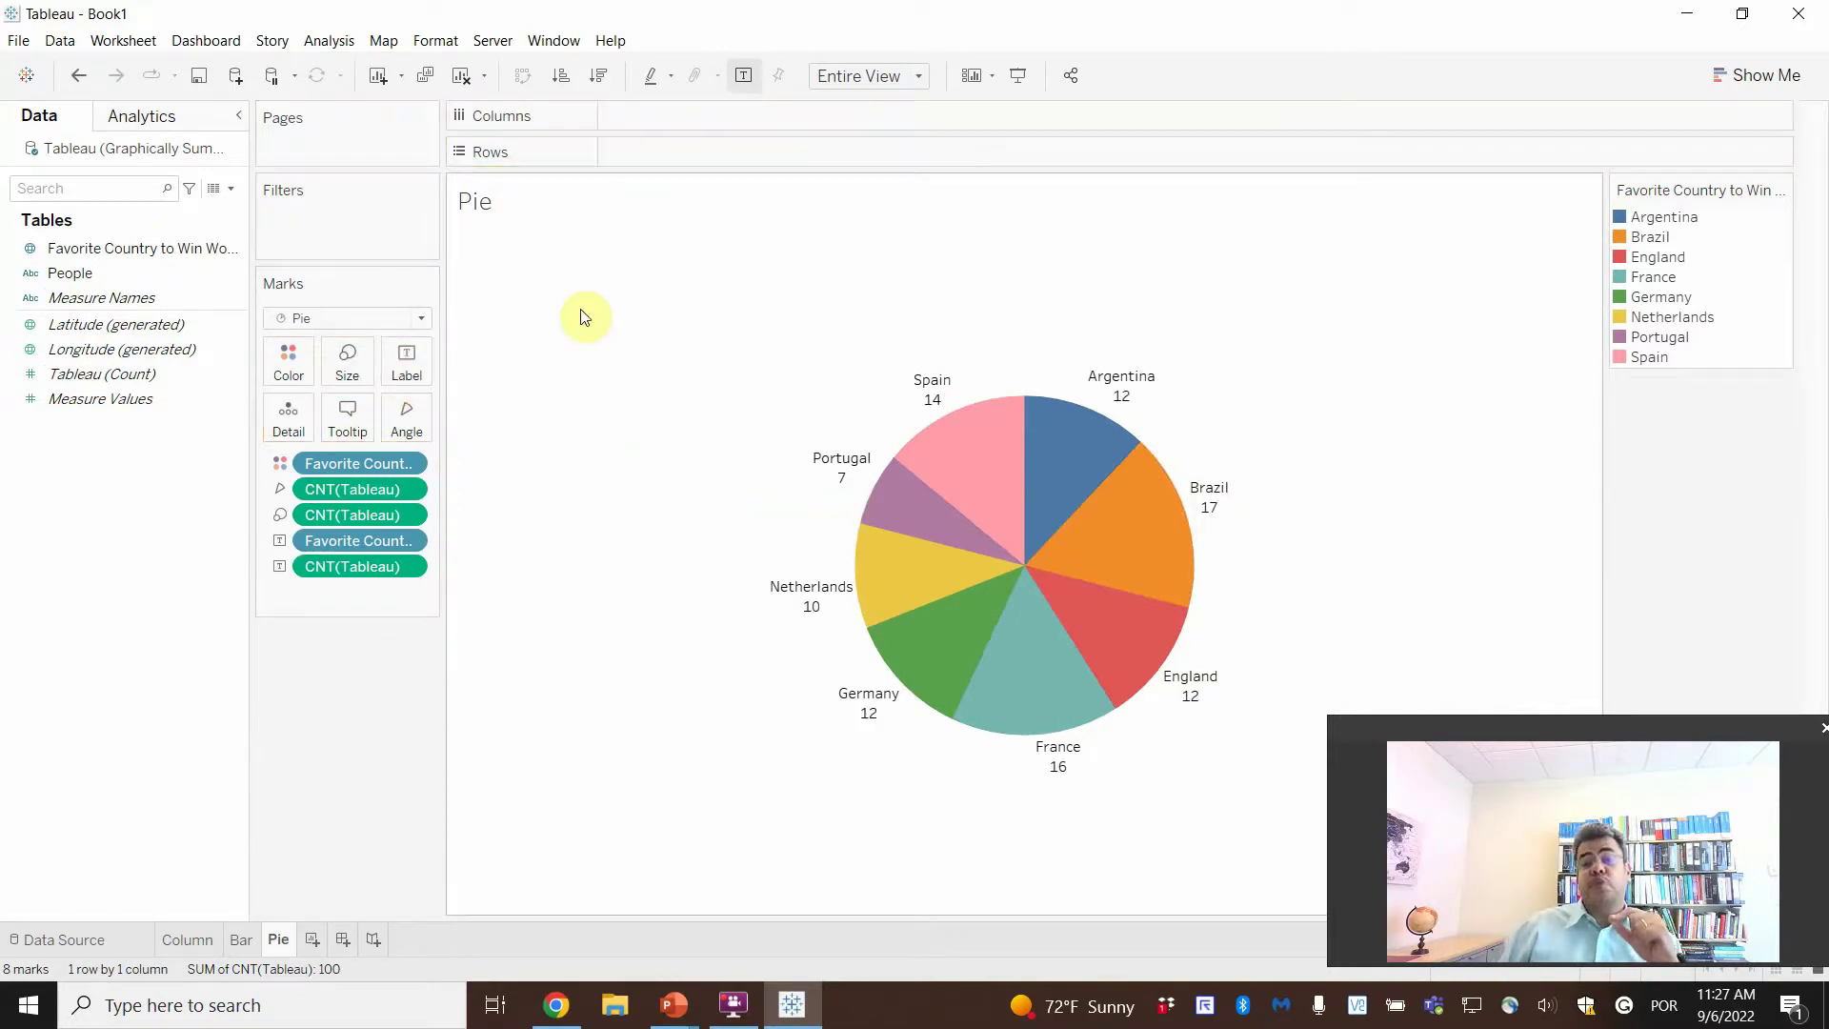
pyautogui.click(408, 567)
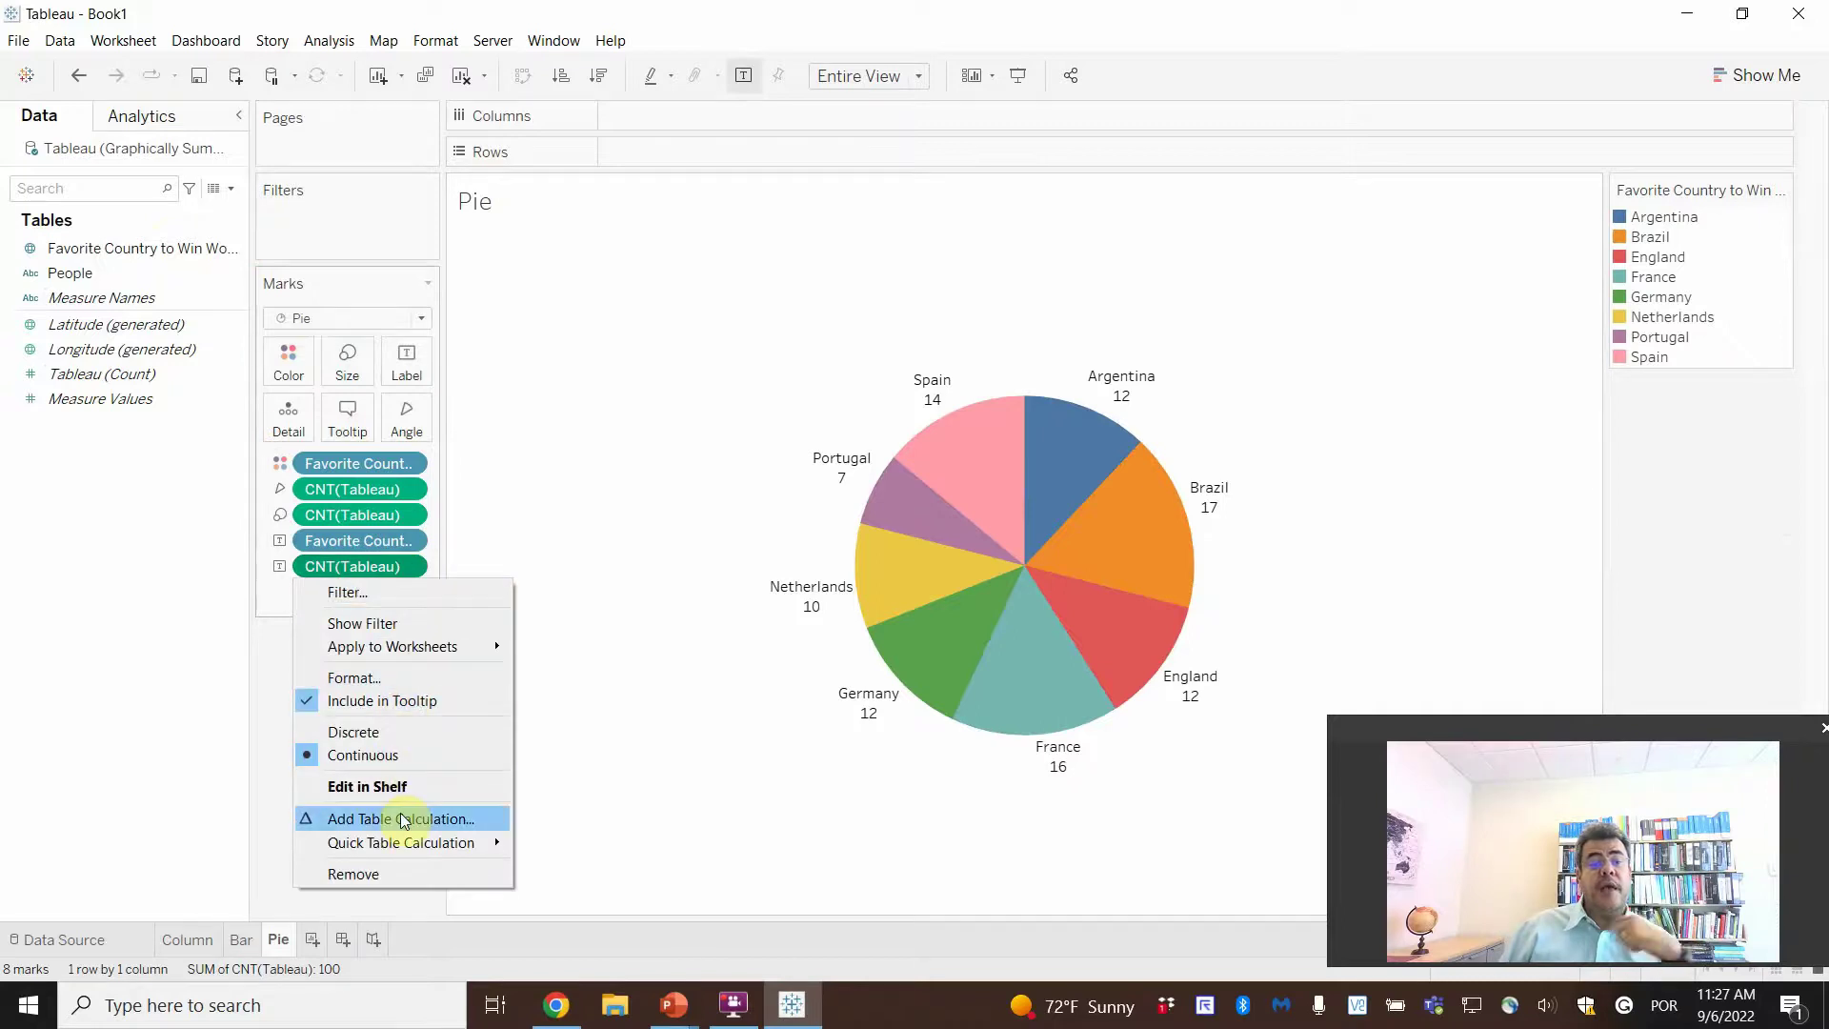
pyautogui.click(400, 816)
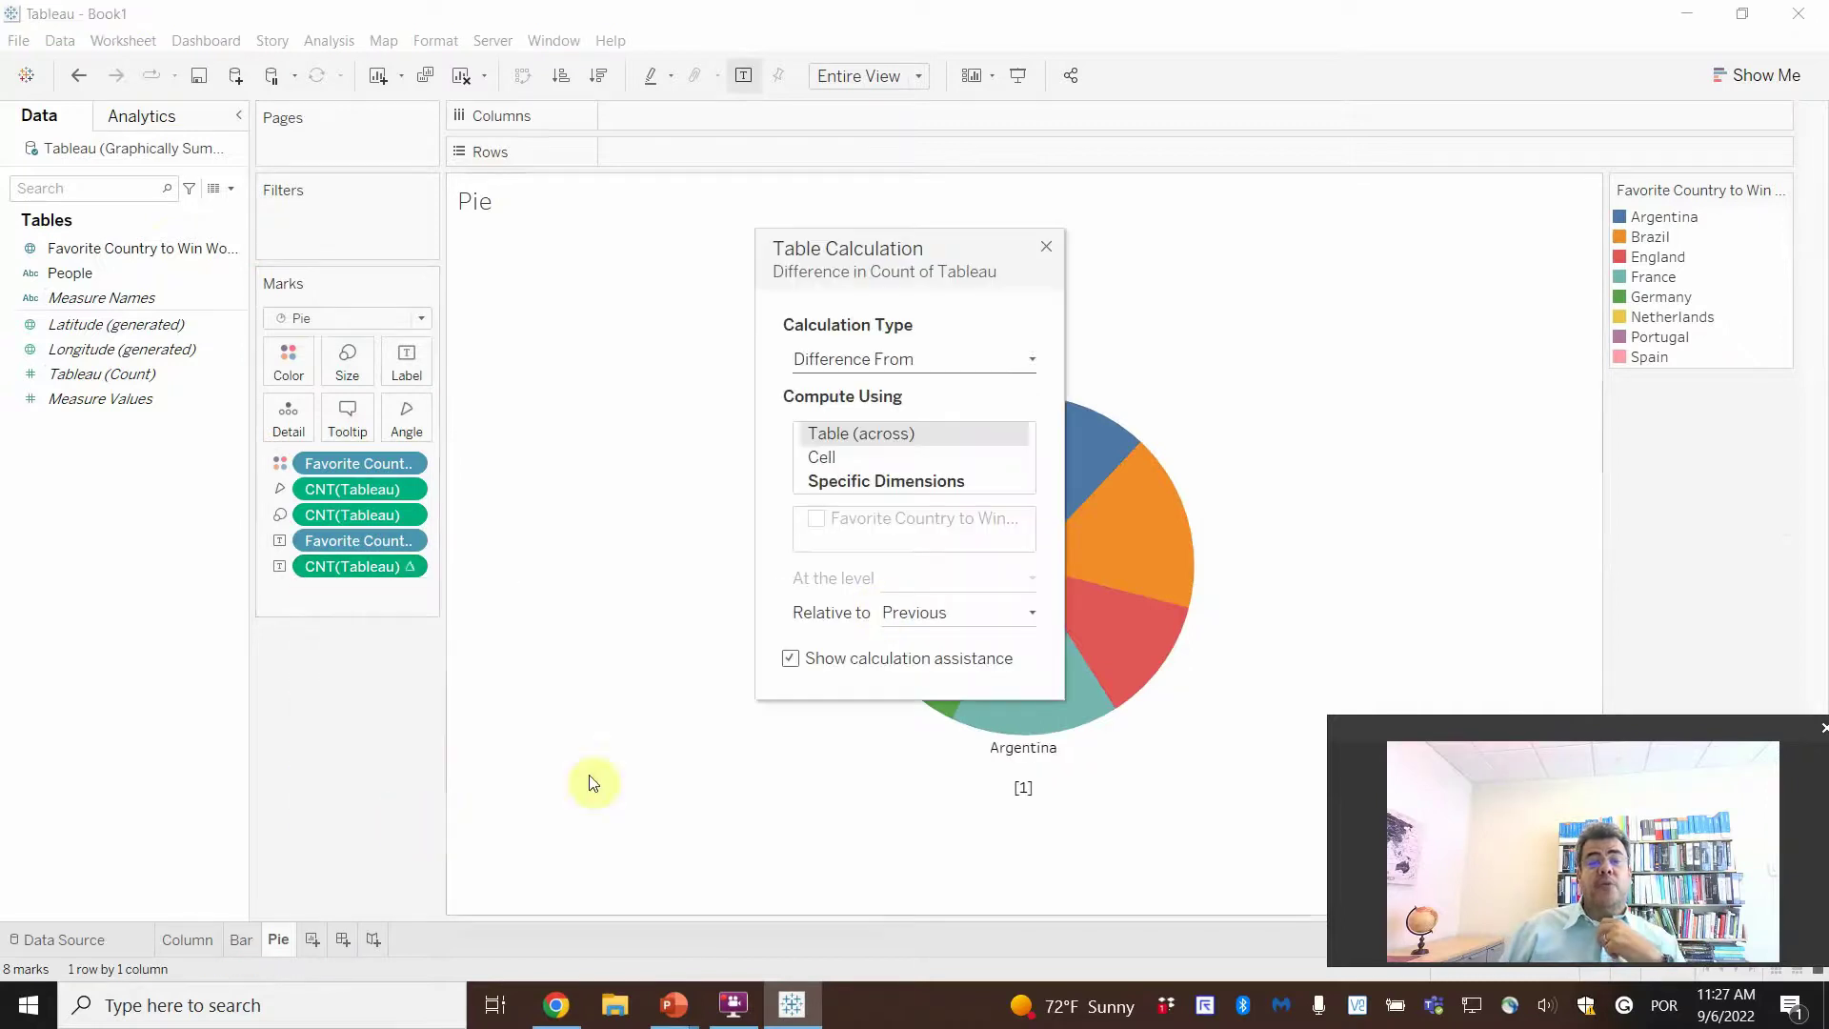
pyautogui.click(972, 362)
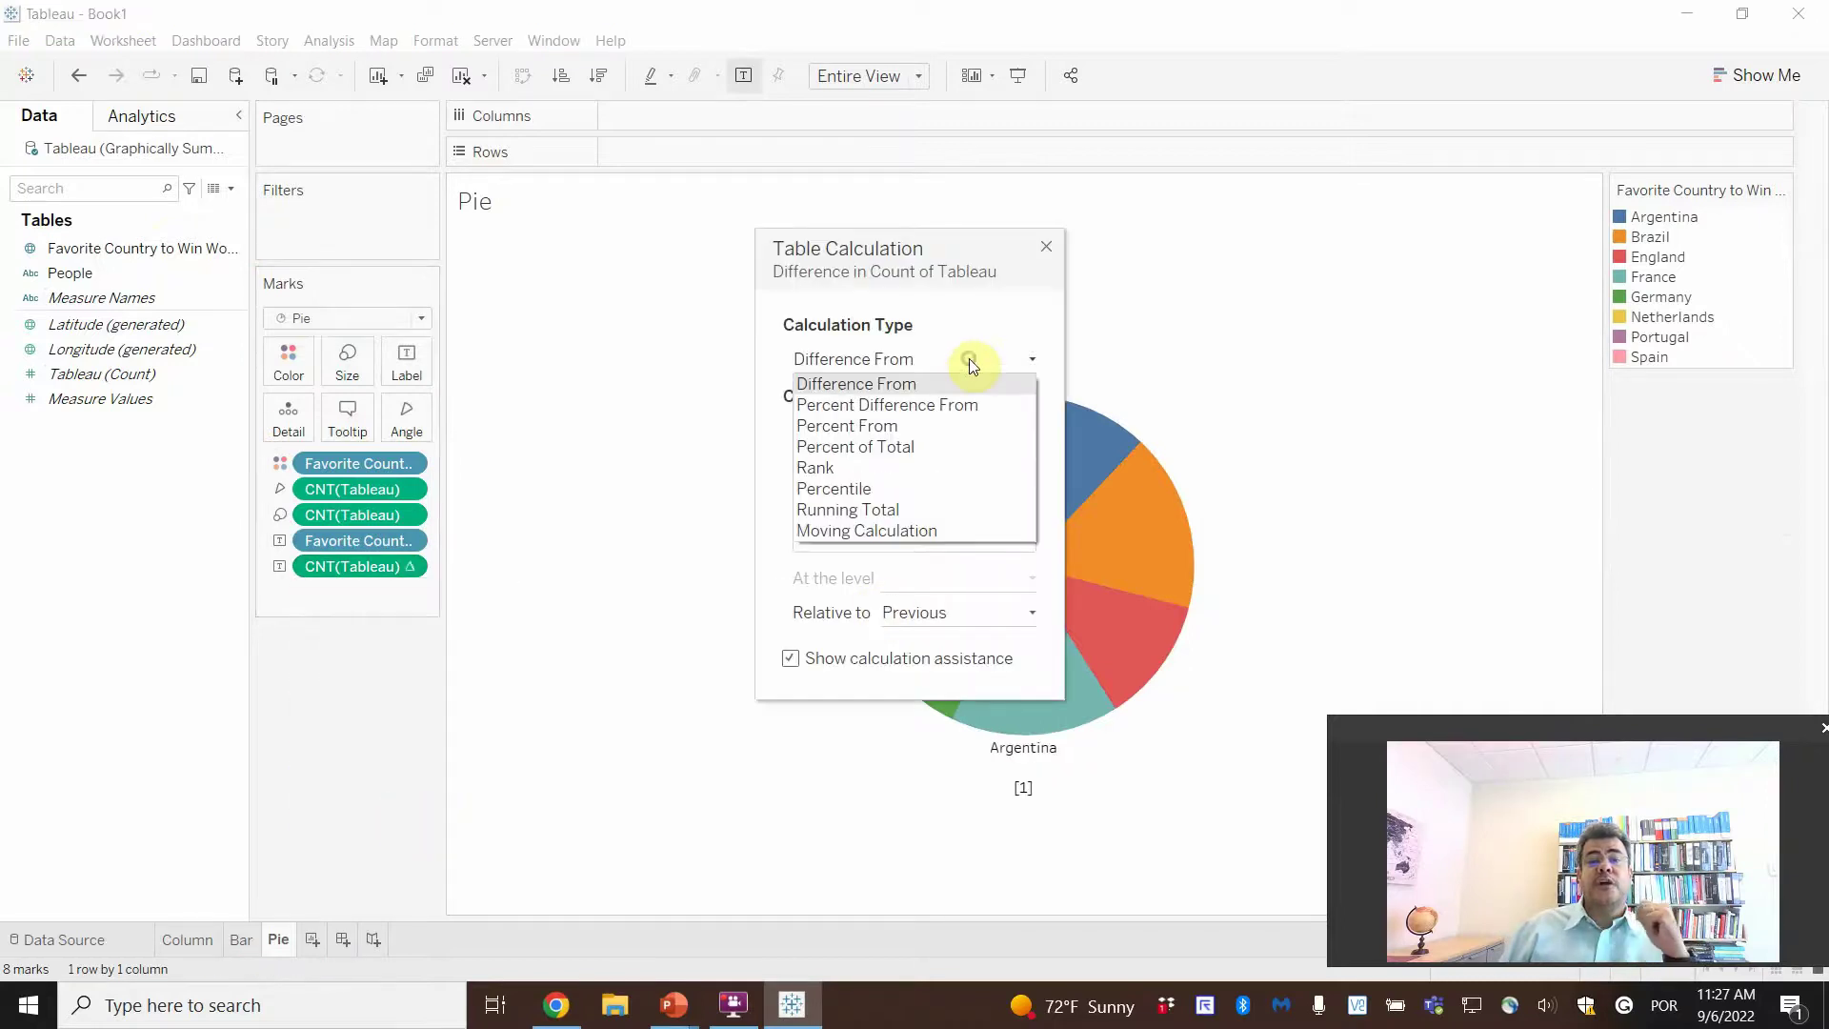
pyautogui.click(879, 448)
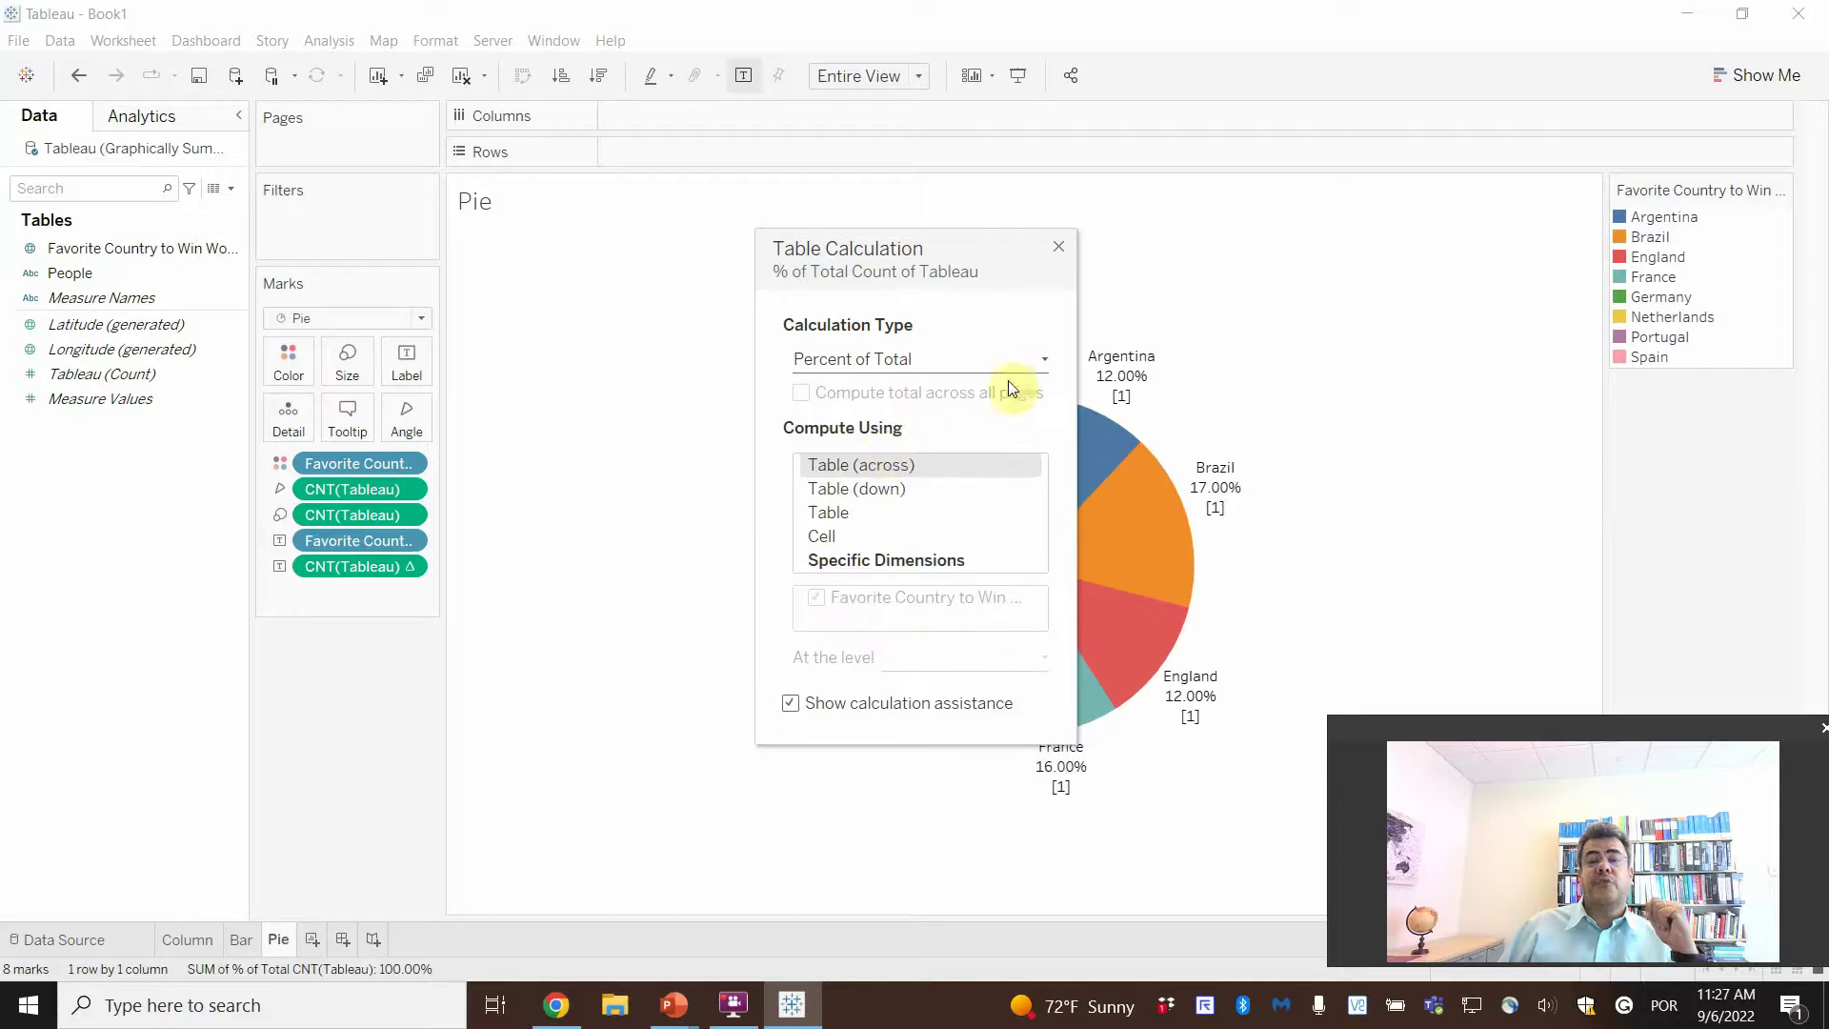
pyautogui.click(1060, 248)
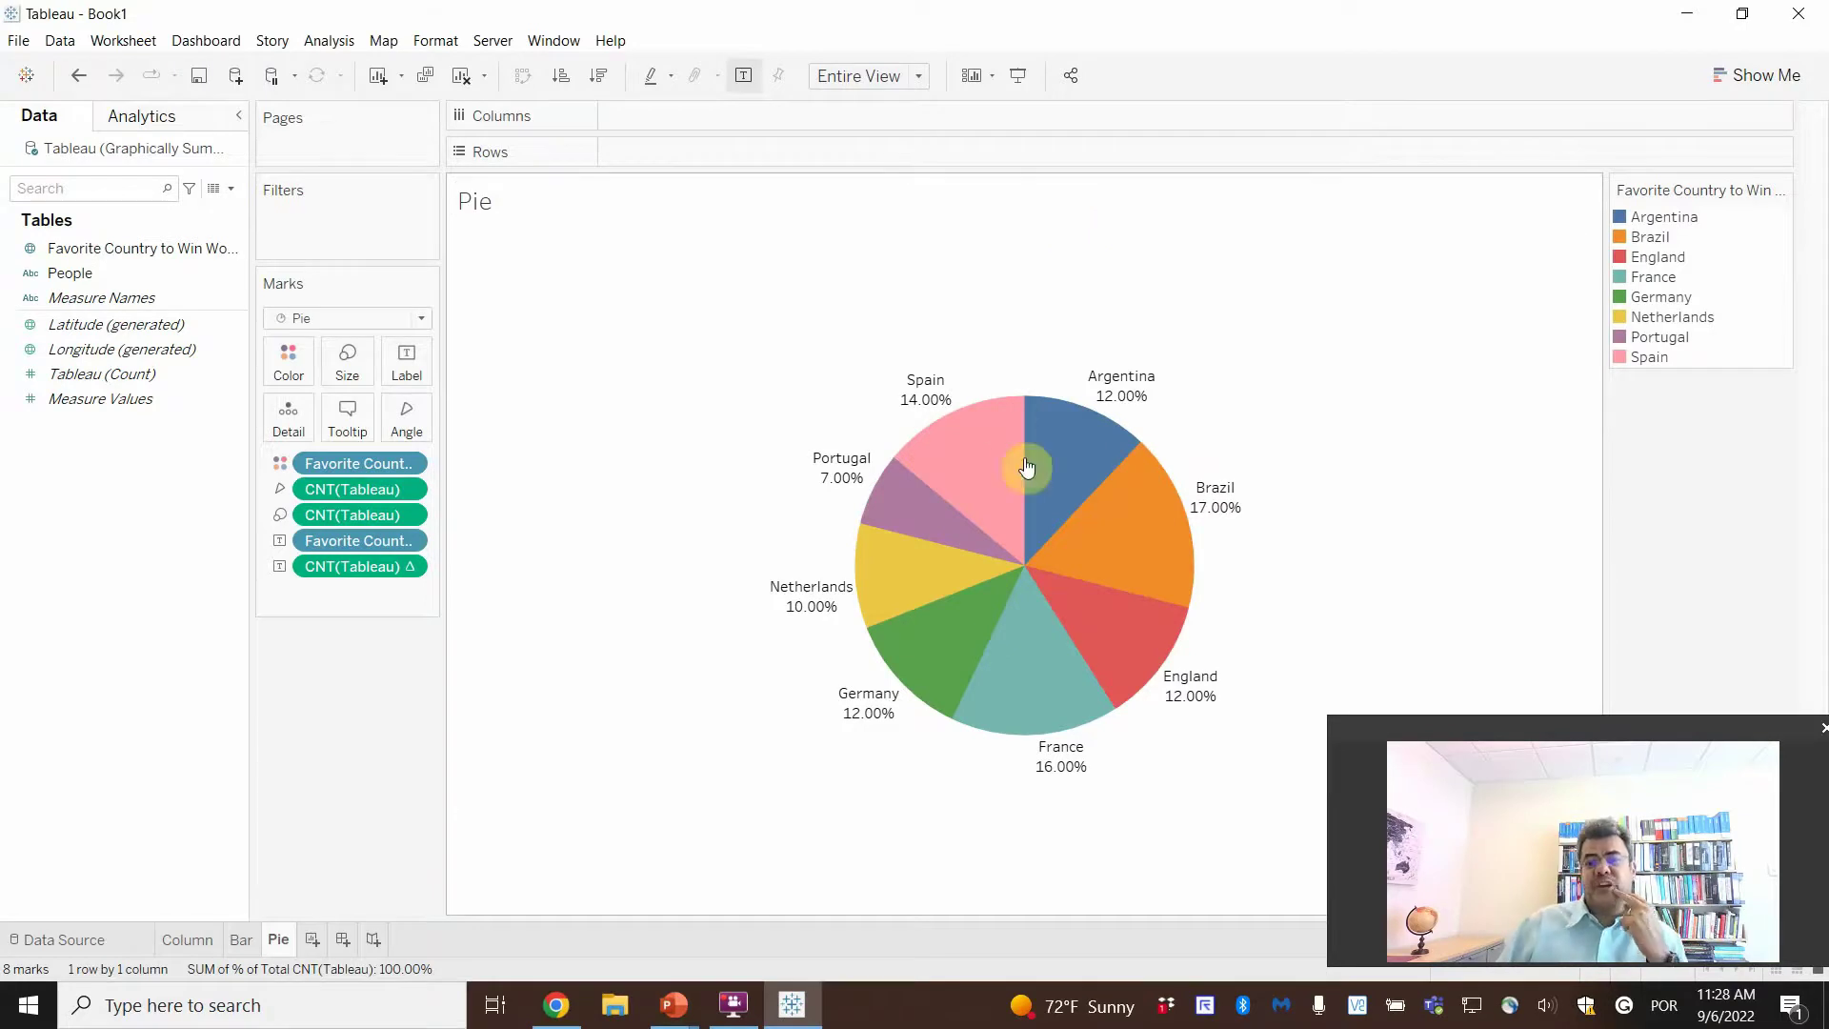
pyautogui.moveTo(1045, 544)
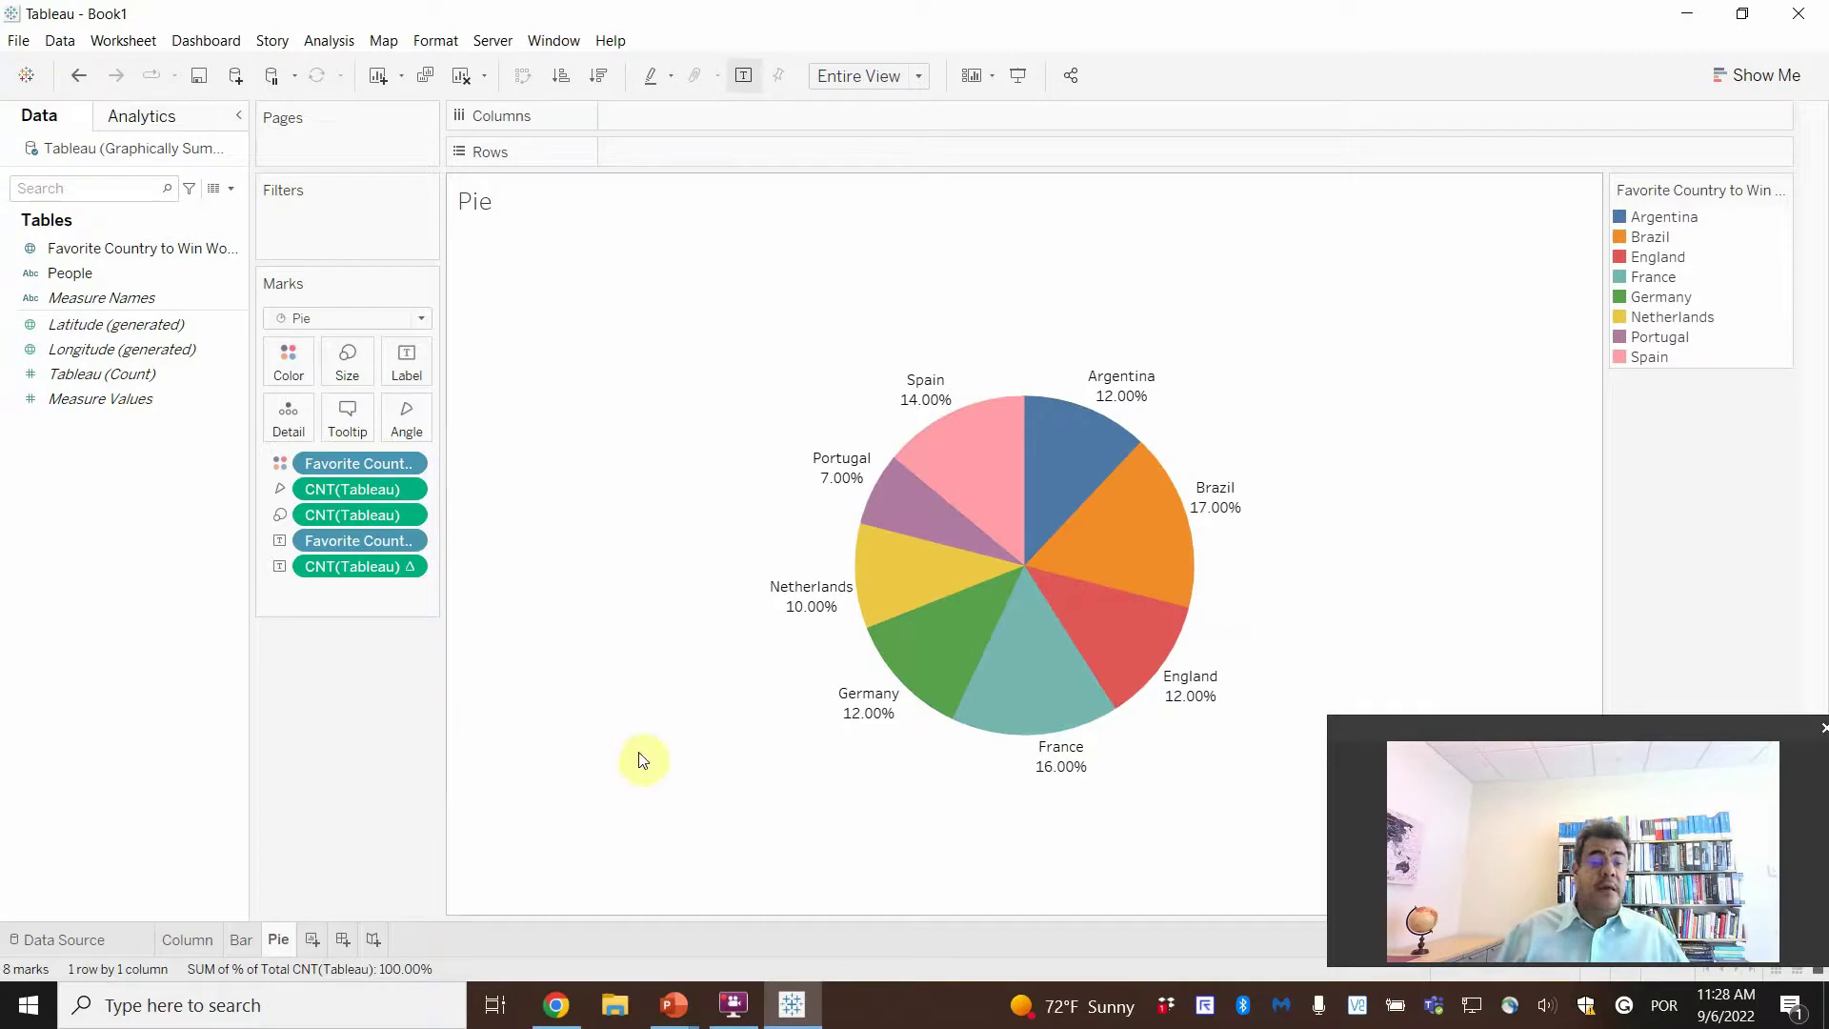
pyautogui.moveTo(680, 1016)
pyautogui.click(686, 914)
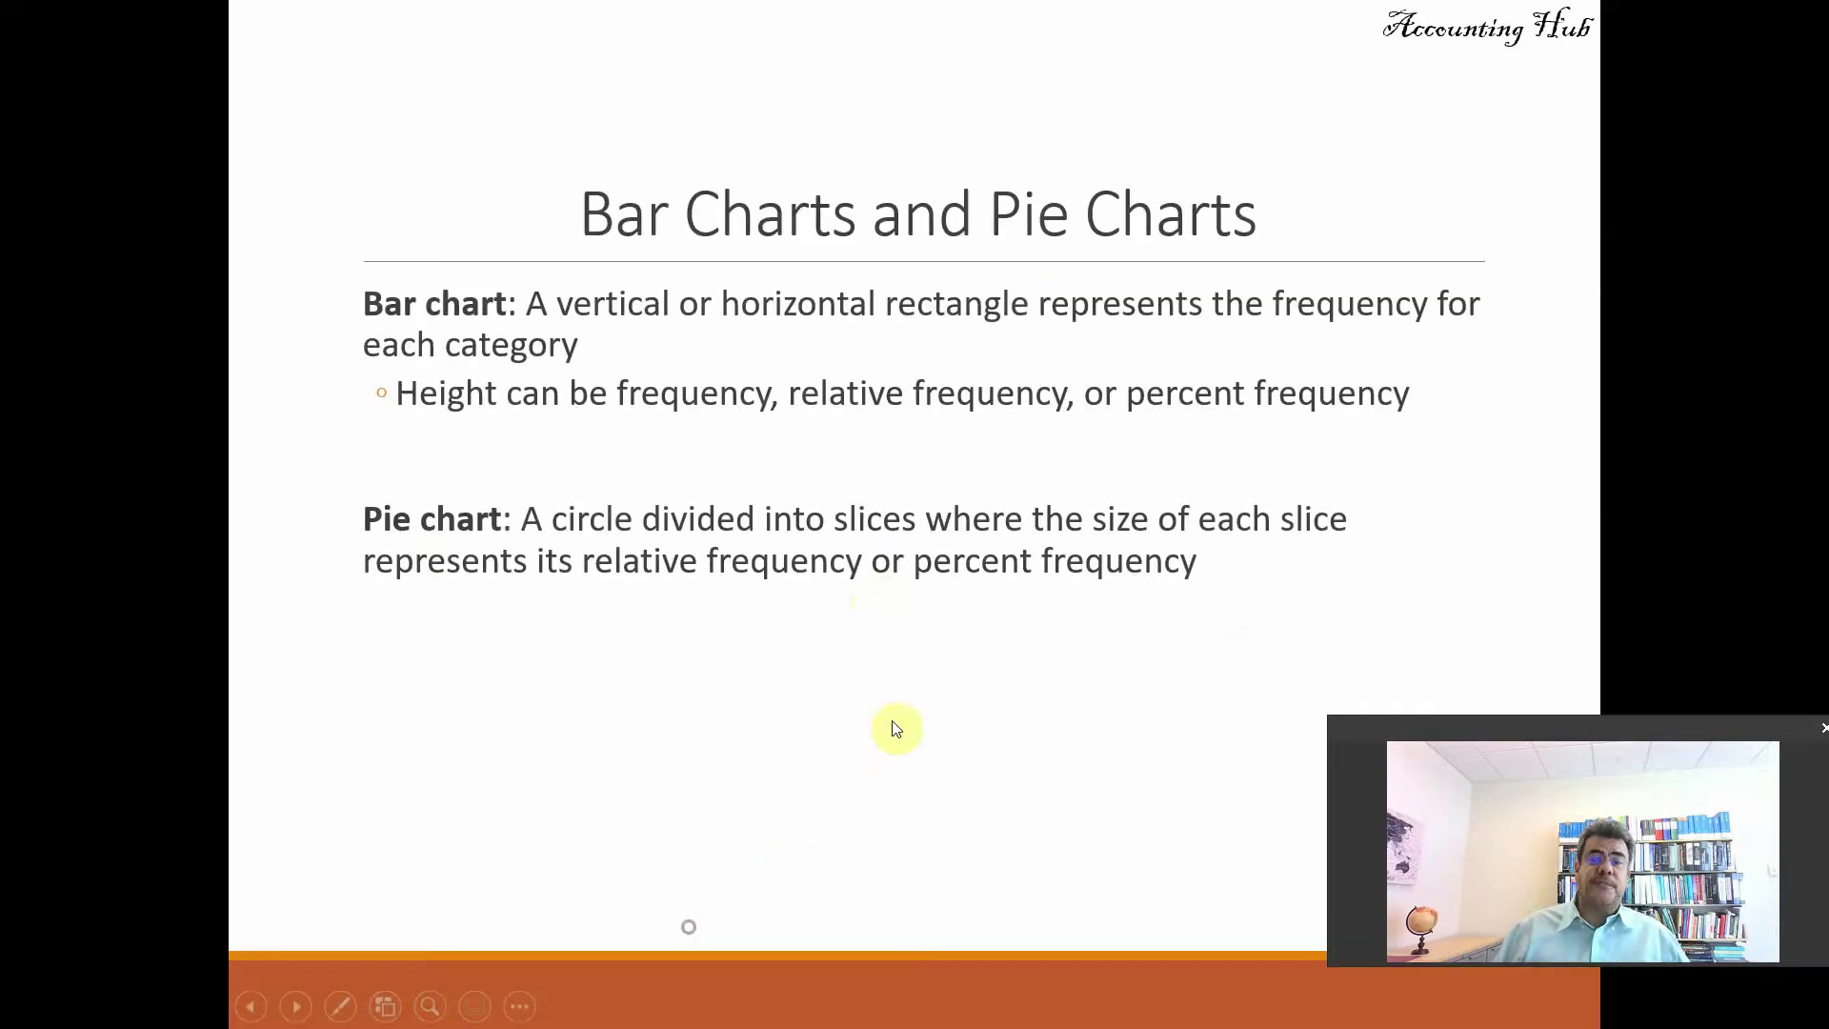
pyautogui.click(937, 591)
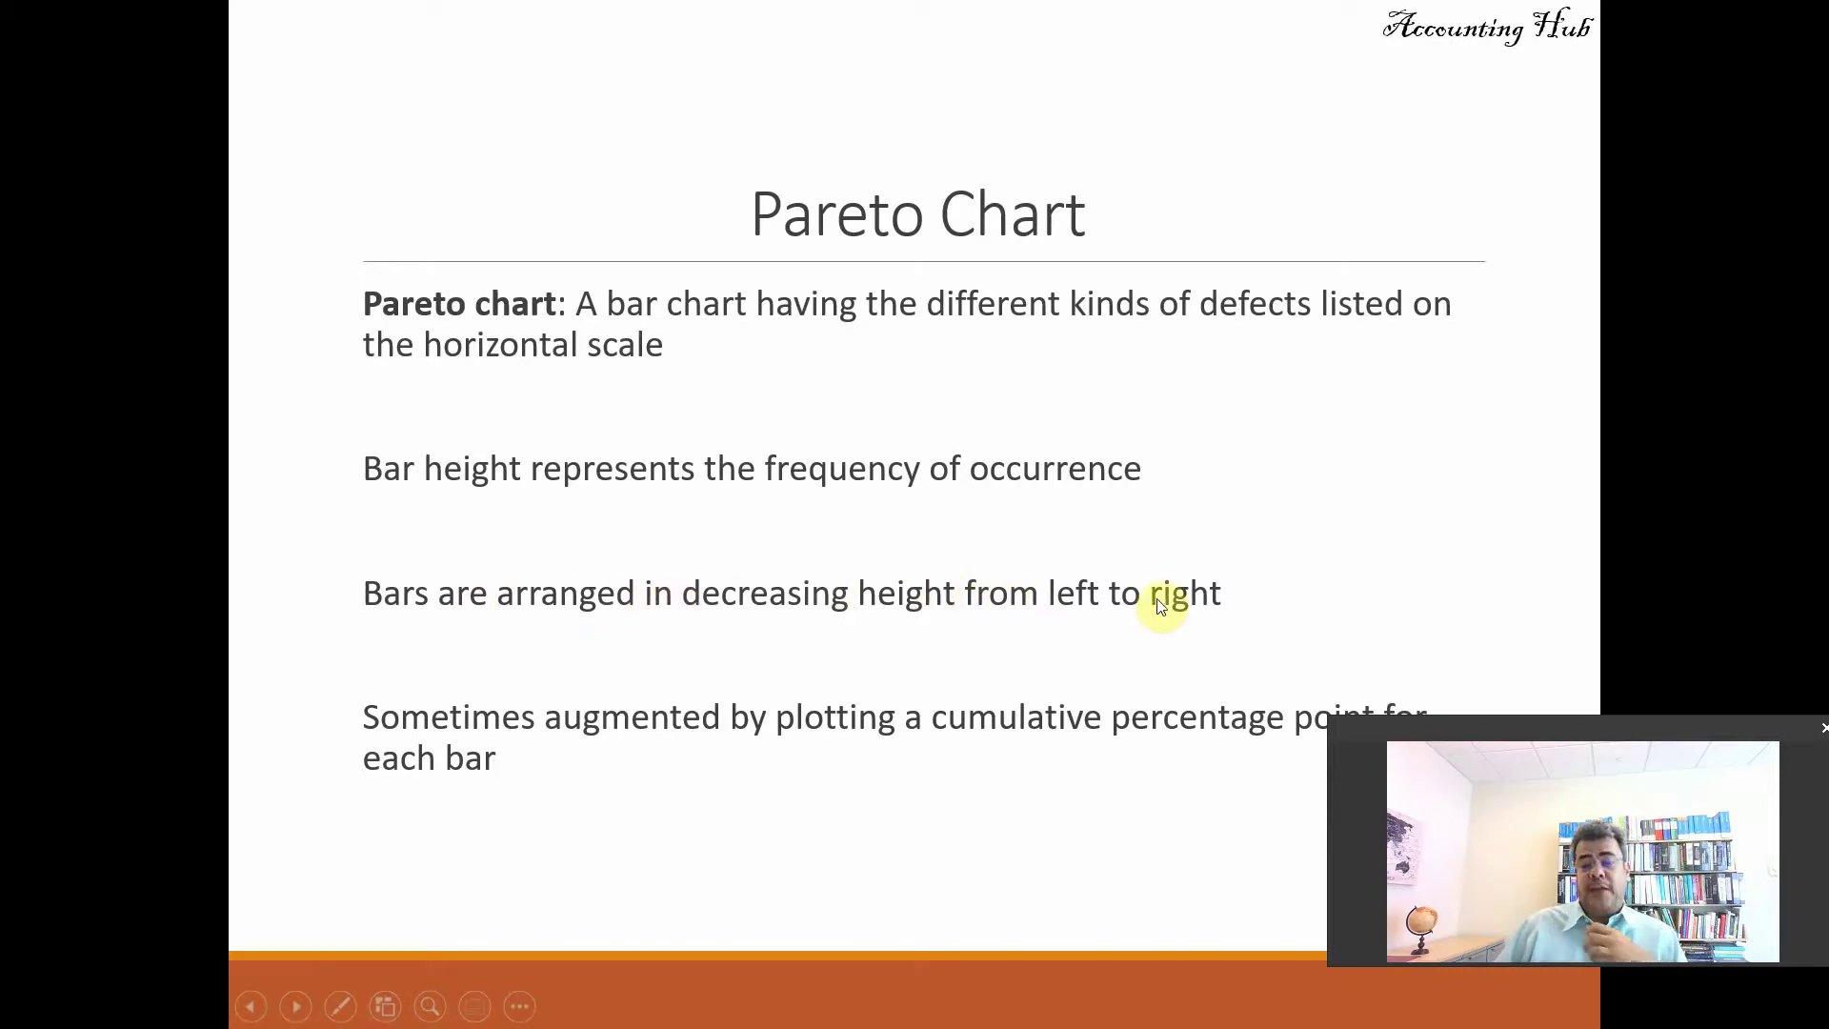
pyautogui.hotkey('alt', 'Tab')
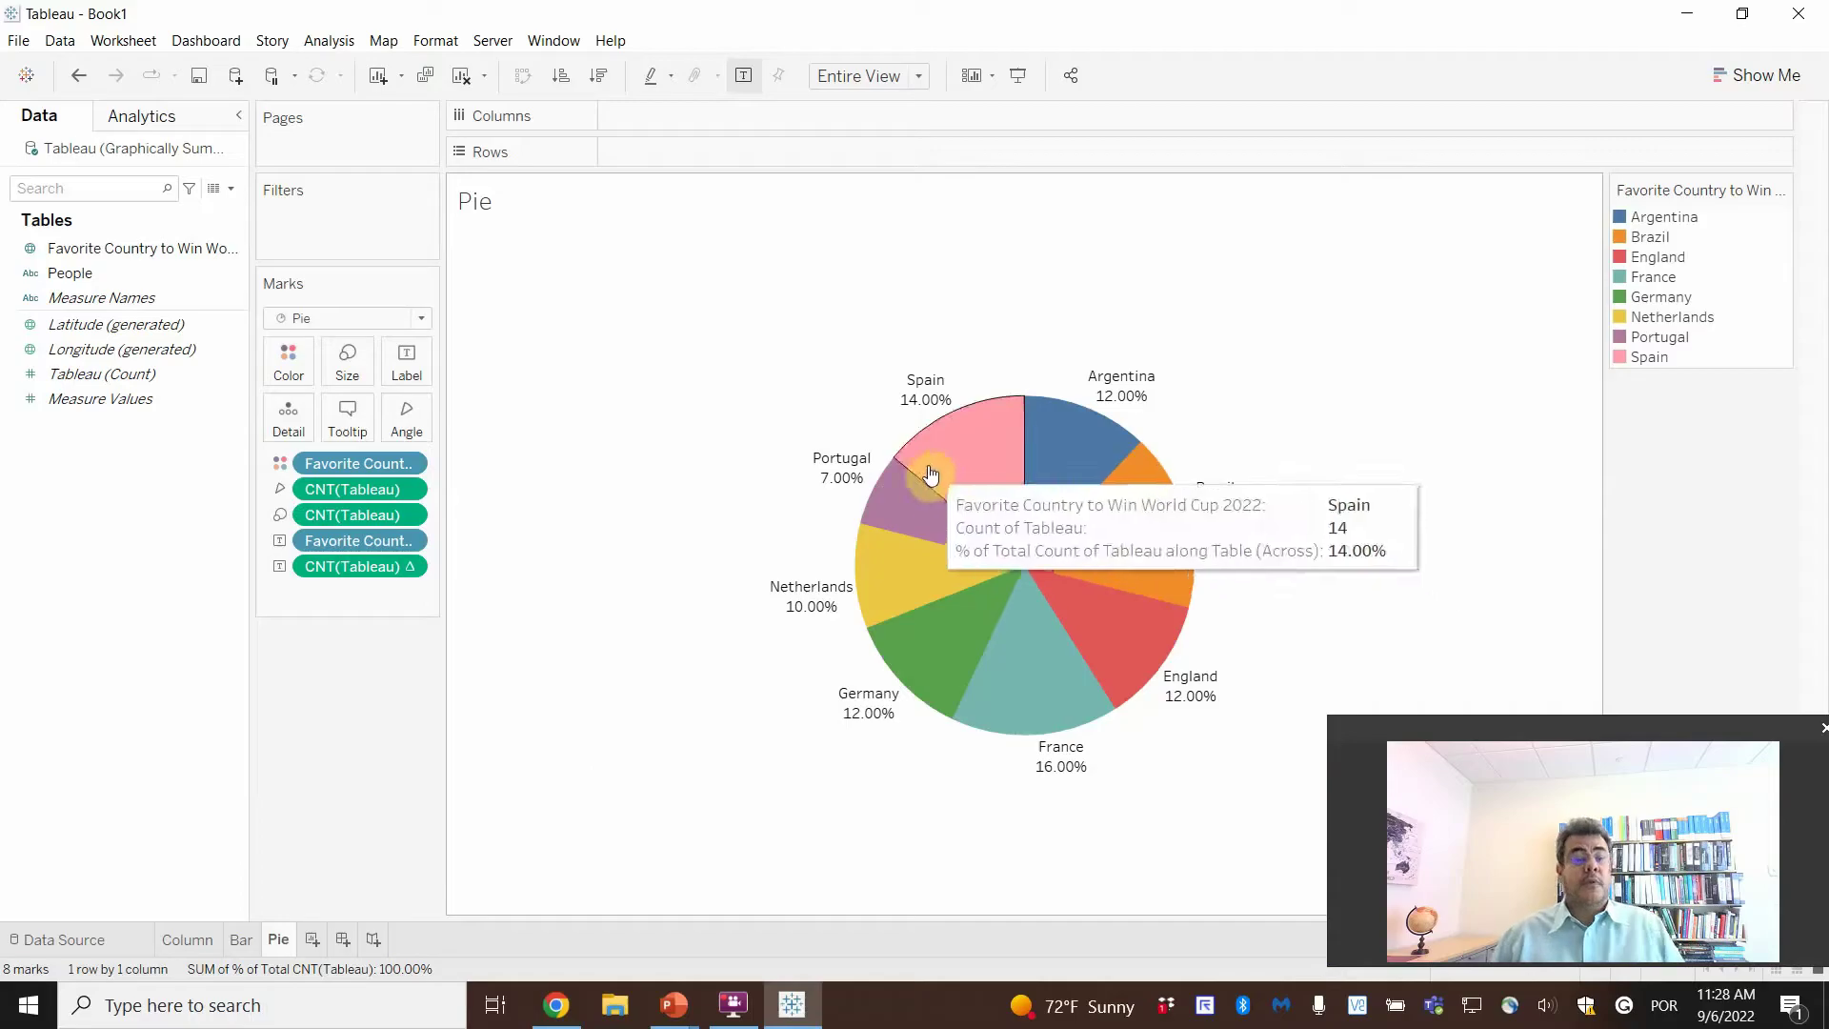
# - Duplicate the Column sheet, move the copy after Pie, and rename it Pareto
pyautogui.click(190, 941)
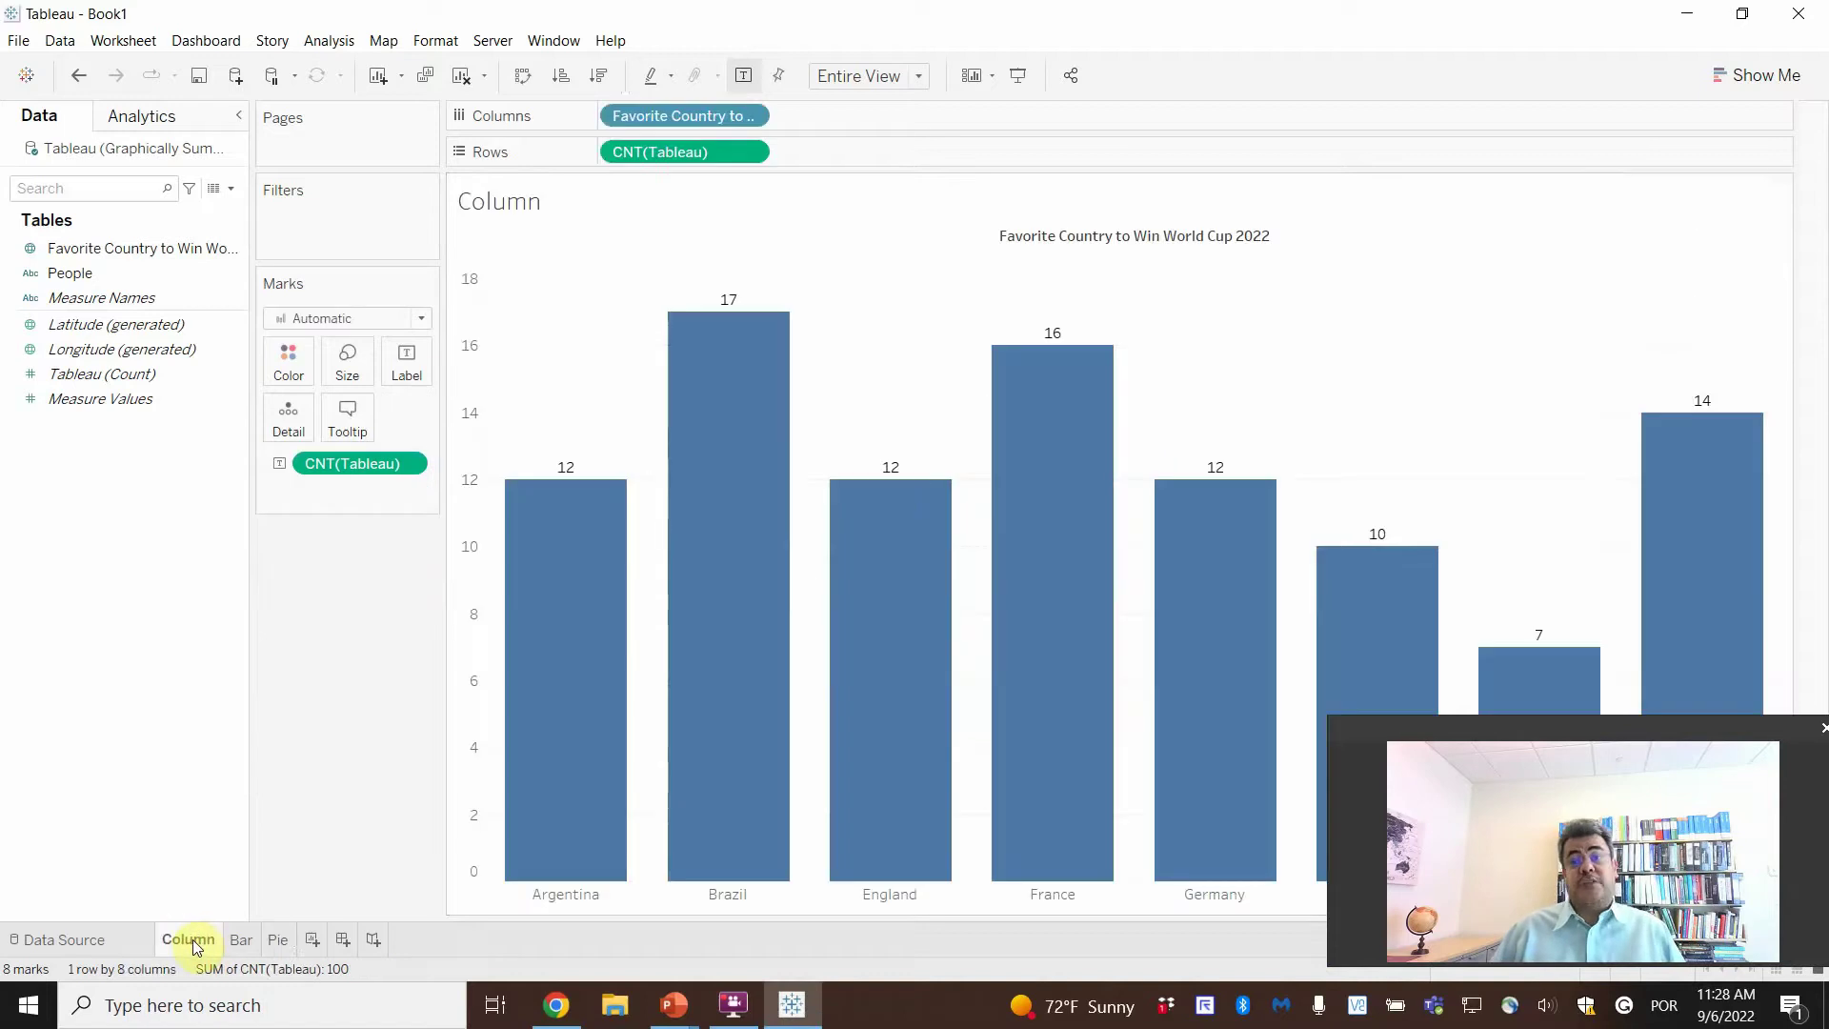
pyautogui.rightClick(191, 944)
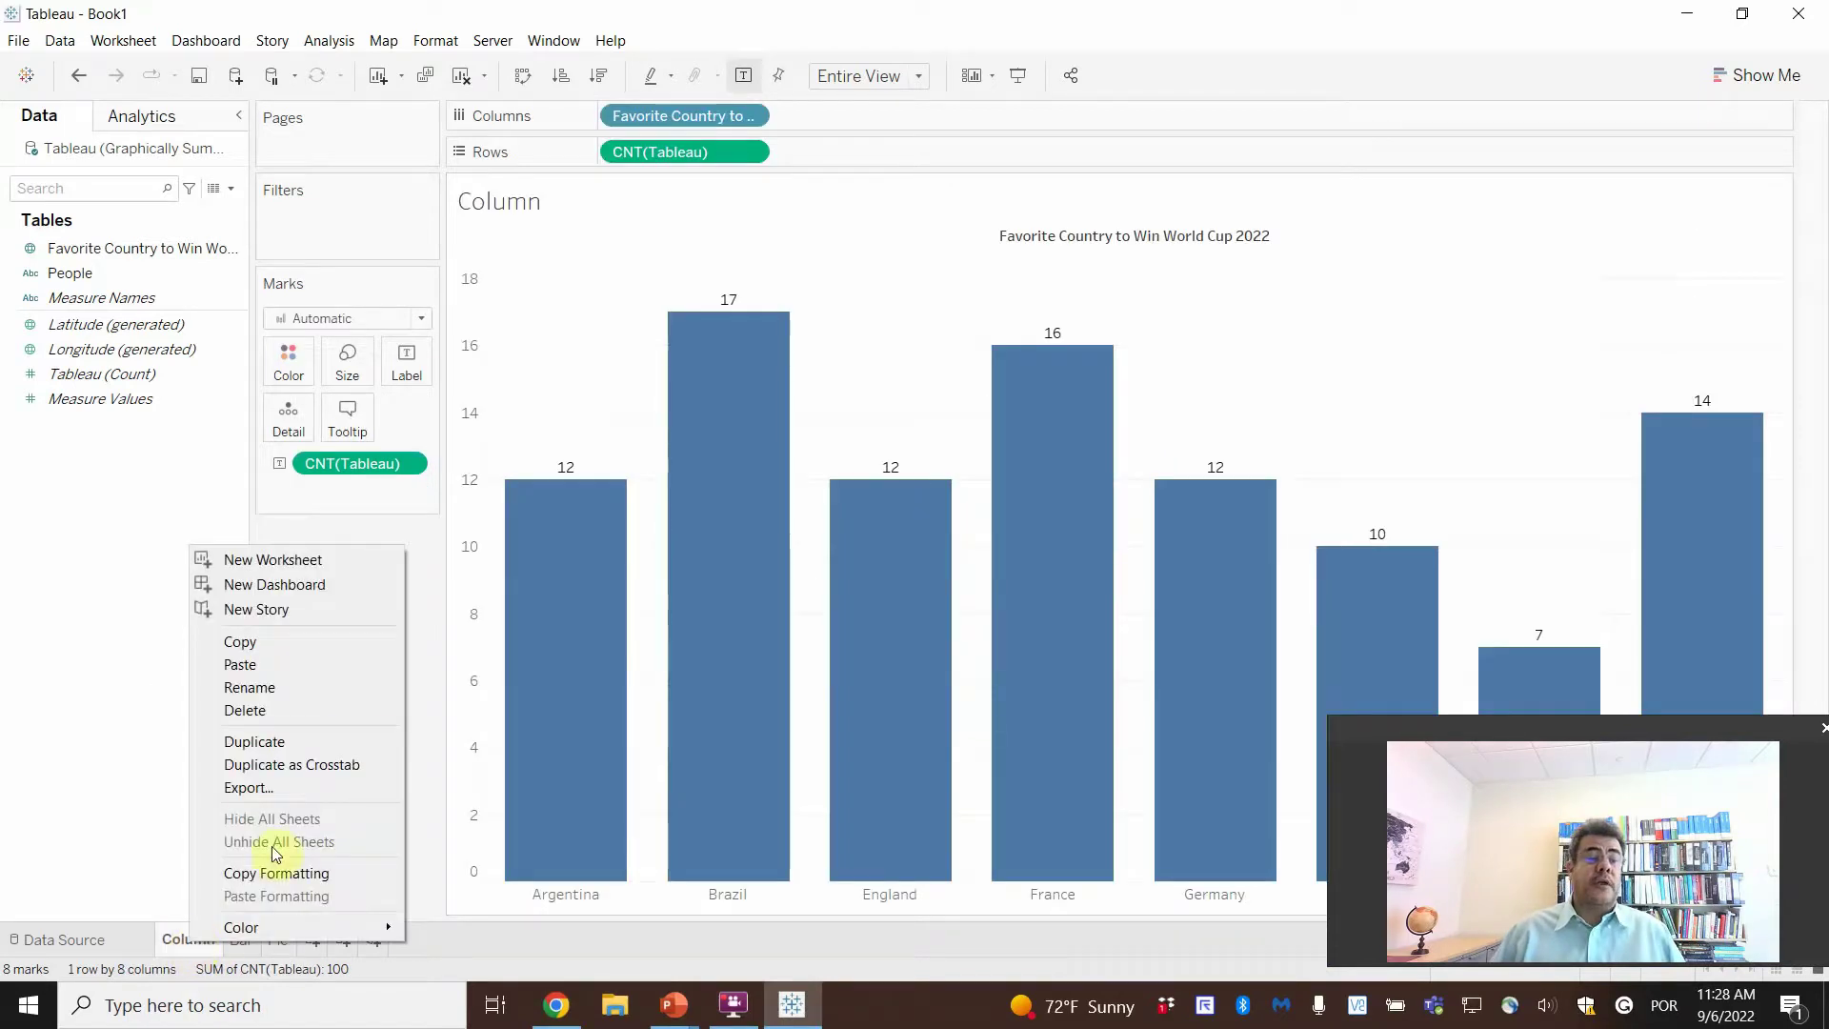
pyautogui.click(316, 742)
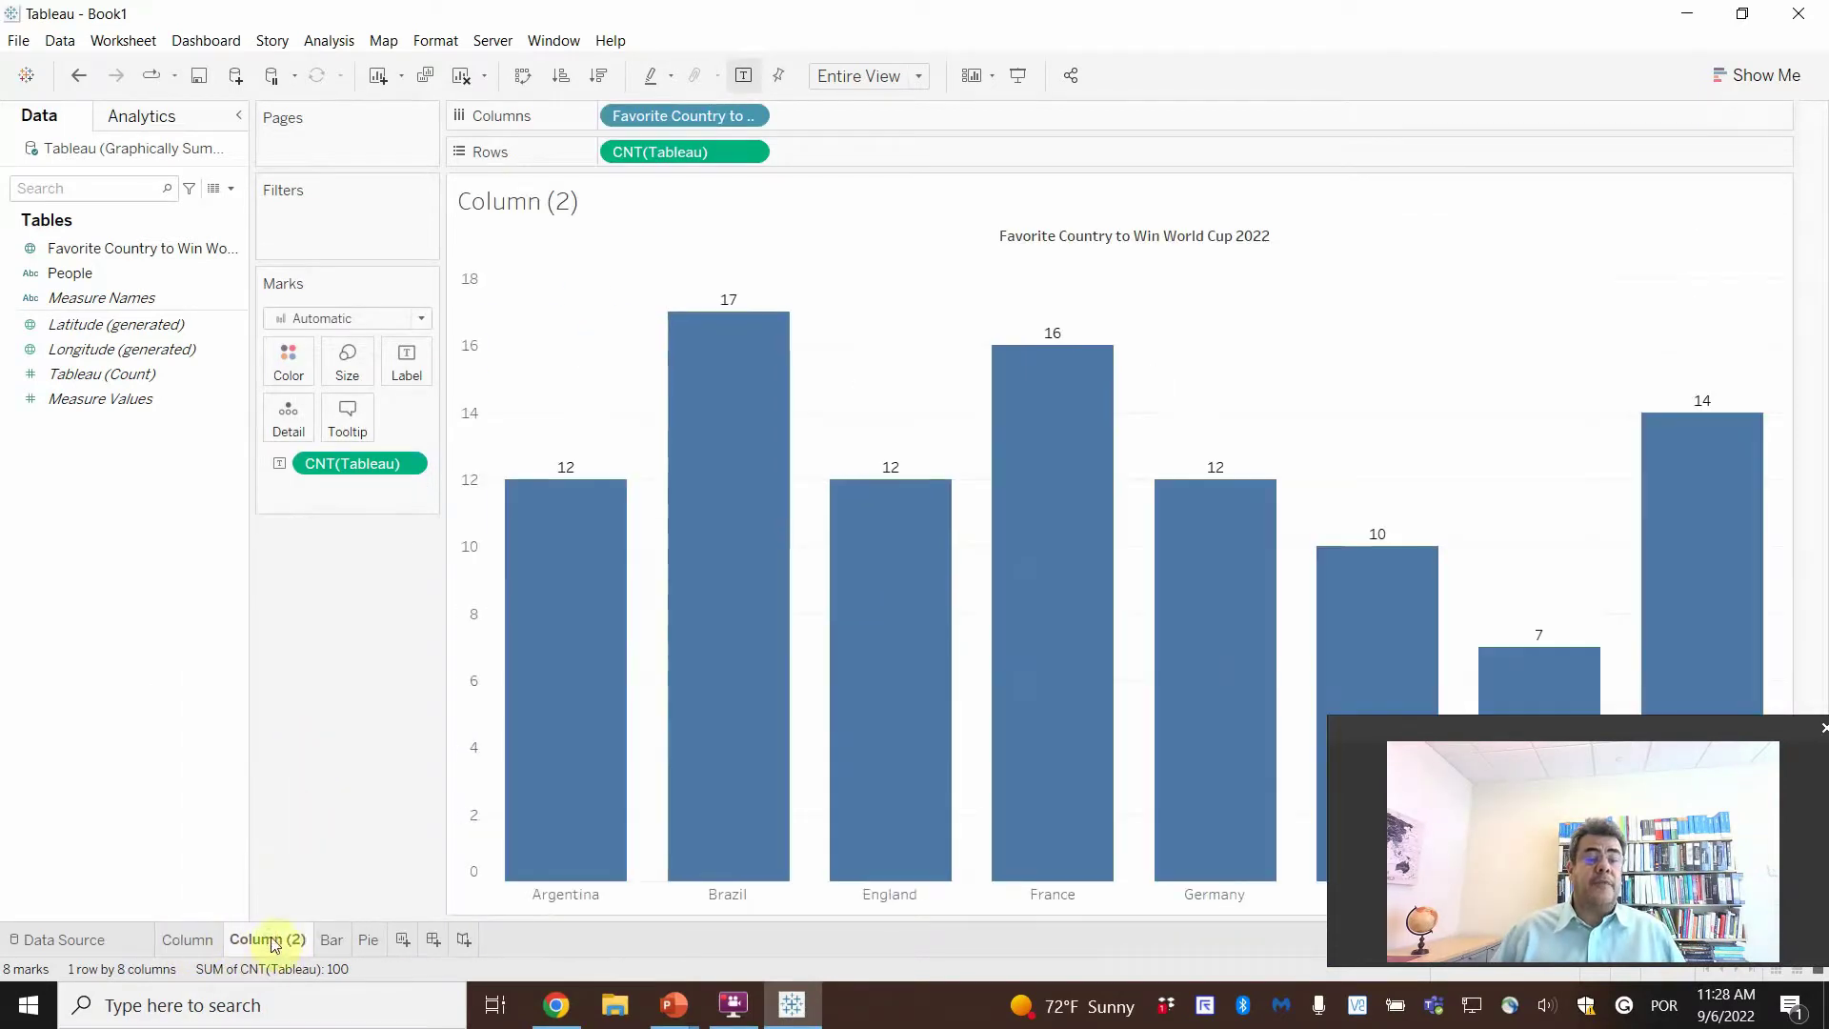
pyautogui.moveTo(319, 941); pyautogui.dragTo(378, 938)
pyautogui.doubleClick(350, 941)
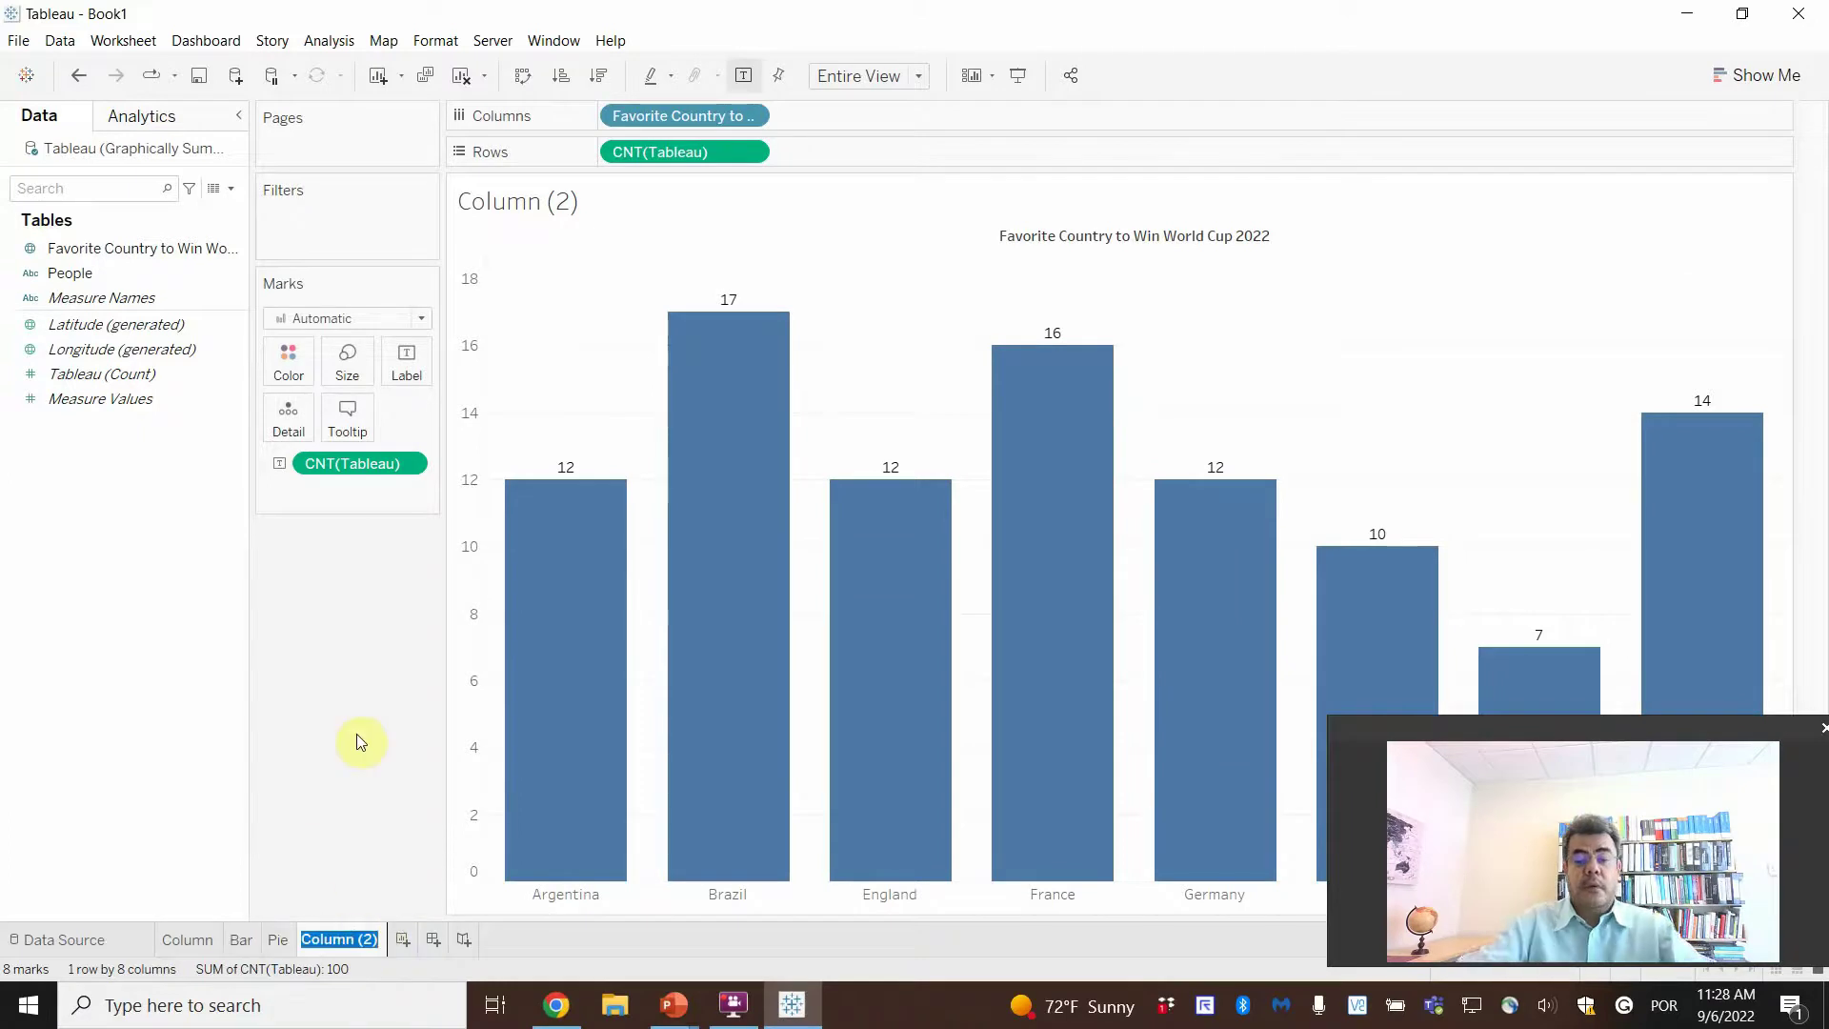
pyautogui.write('Pareto')
pyautogui.press('Return')
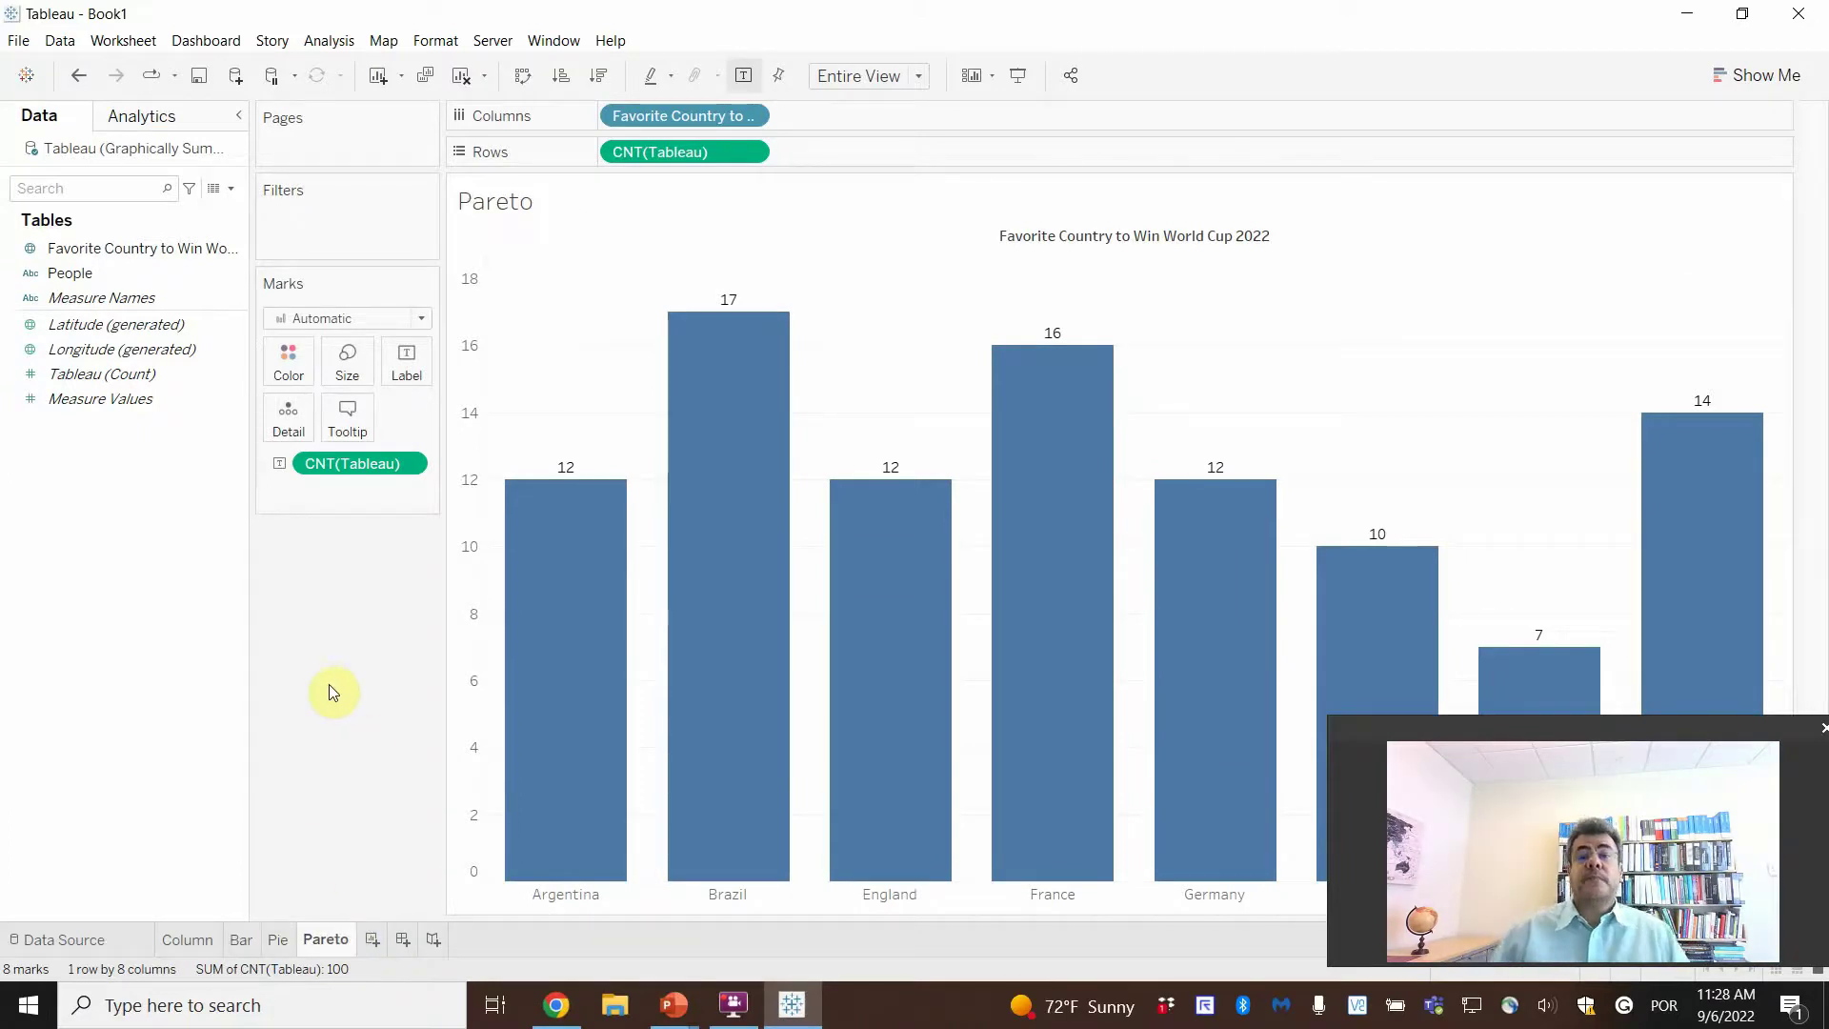
pyautogui.moveTo(692, 354)
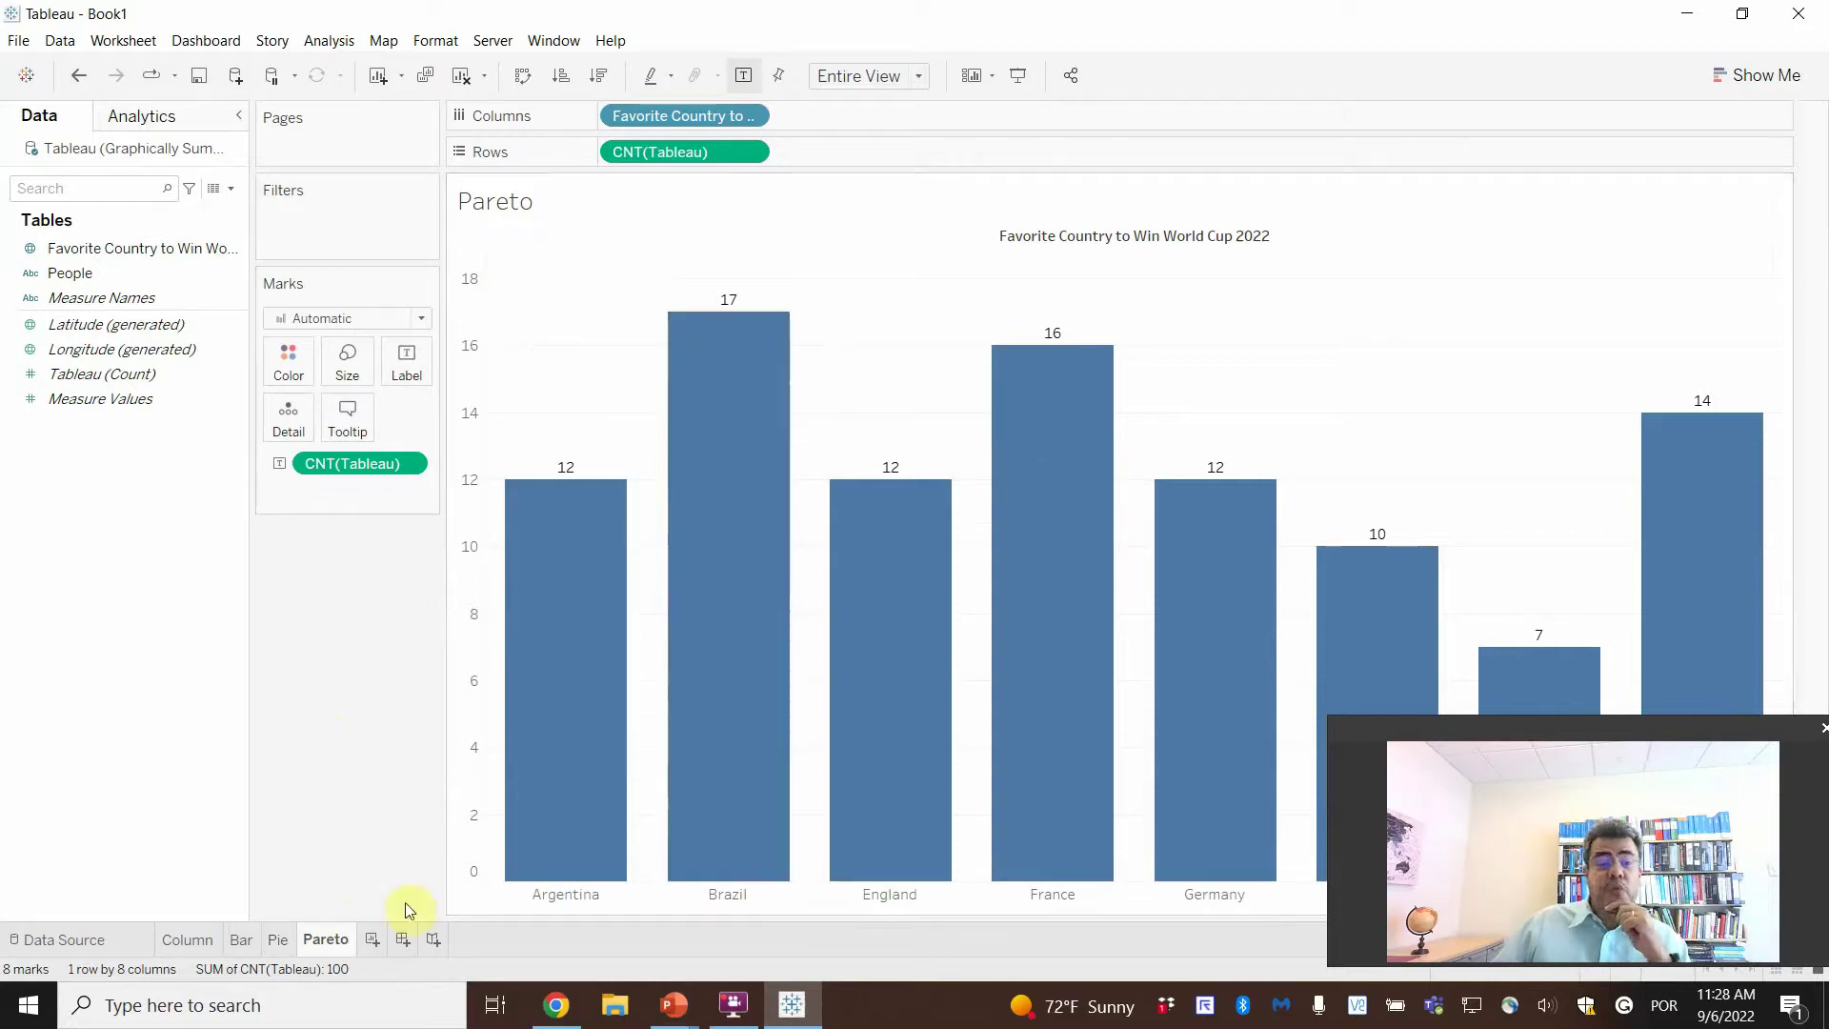
pyautogui.moveTo(1430, 585)
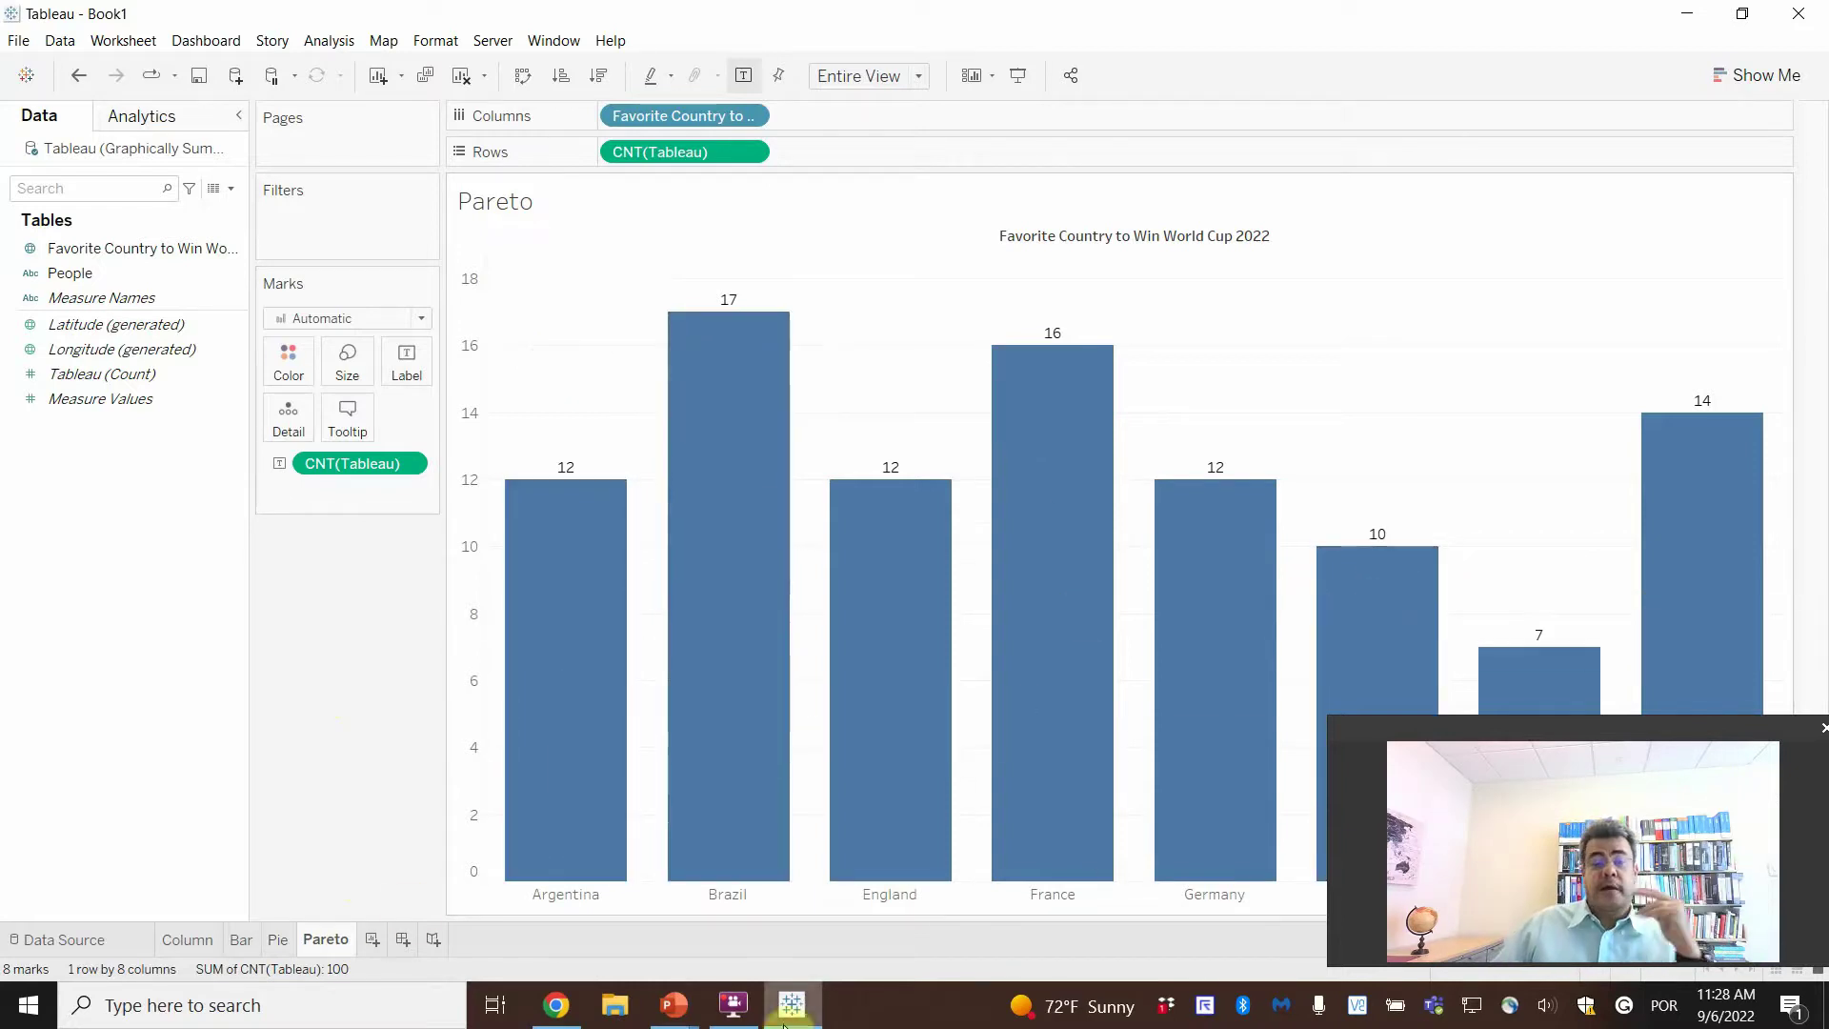
pyautogui.moveTo(684, 1002)
pyautogui.click(684, 920)
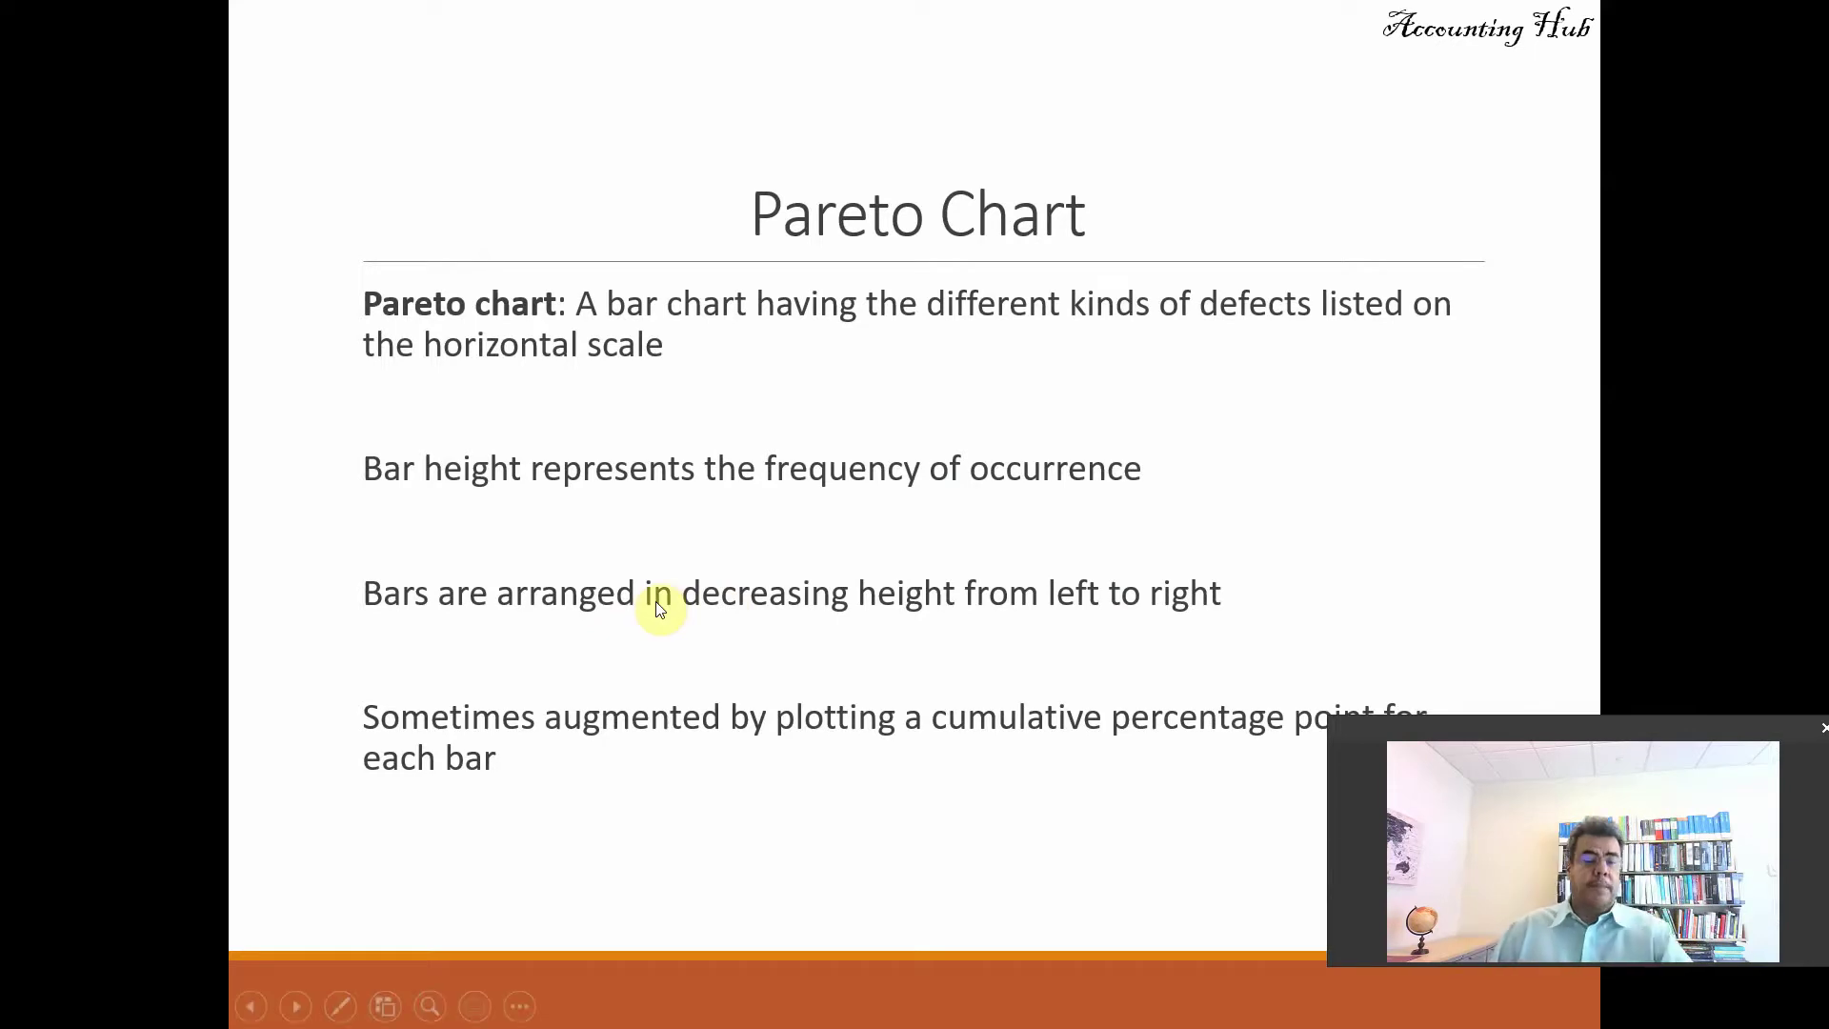
pyautogui.hotkey('alt', 'Tab')
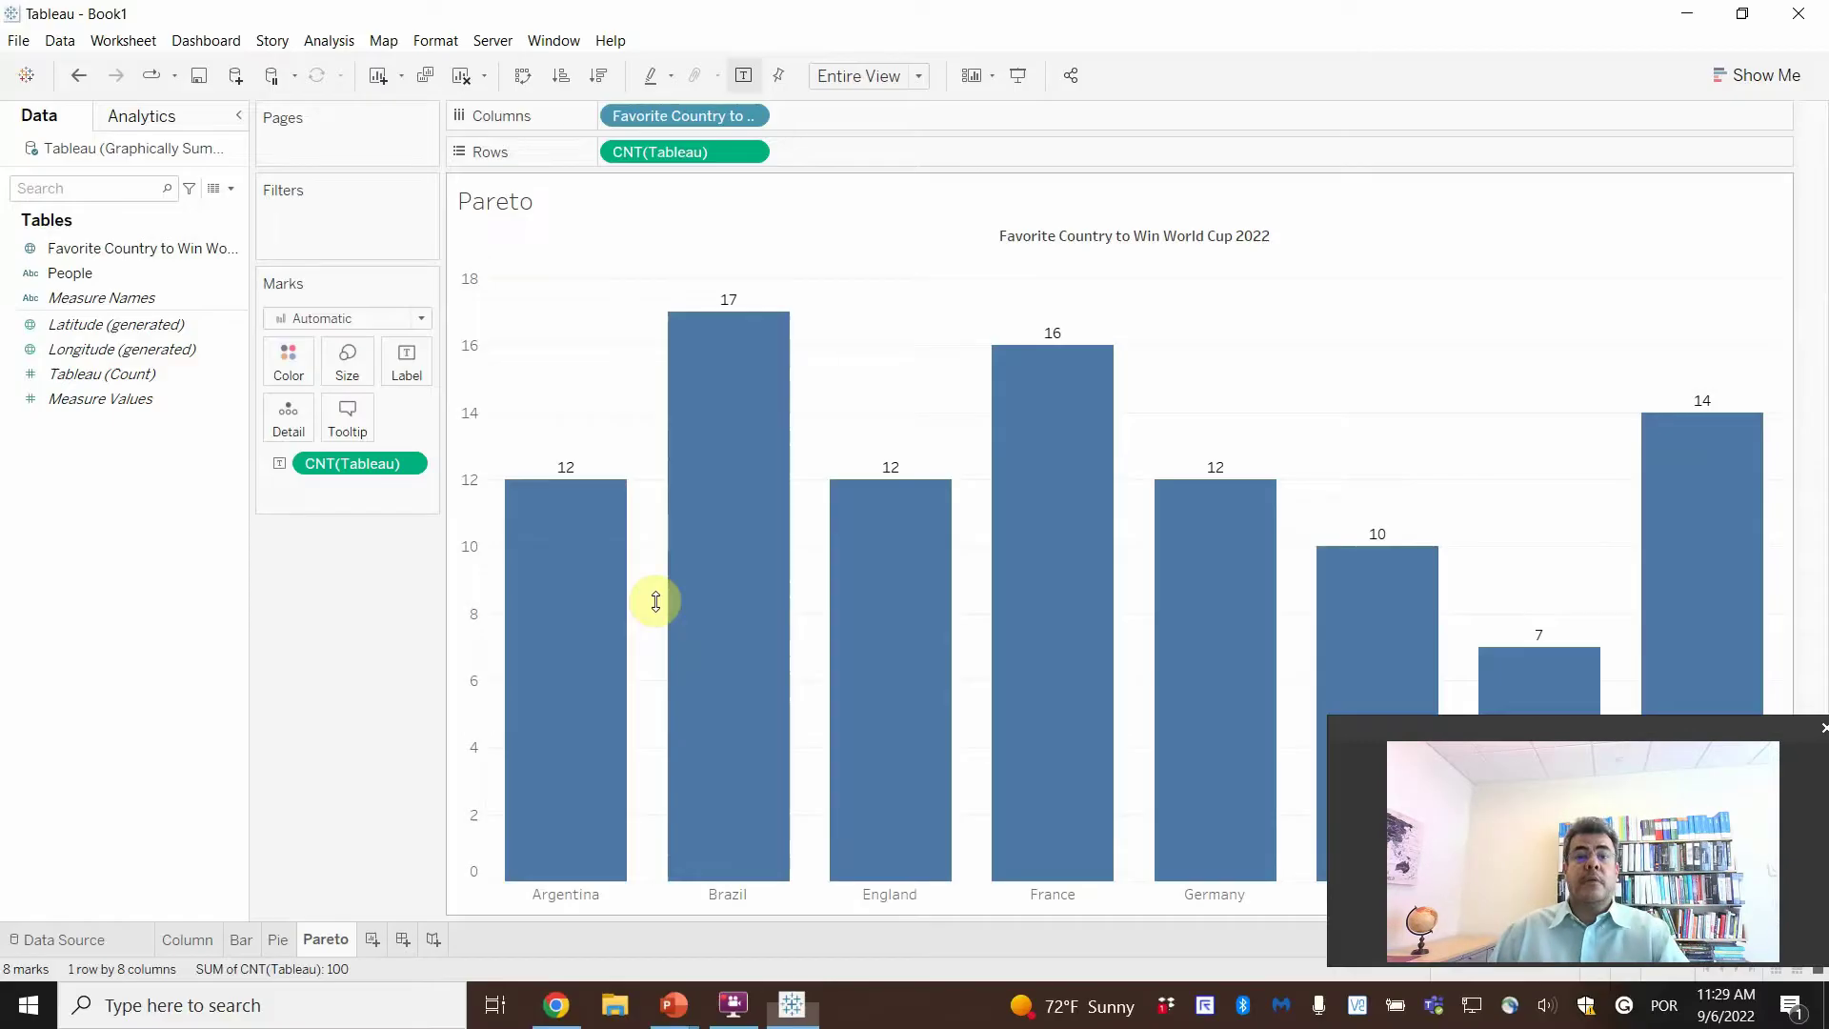
# - Sort the country columns descending by count and set the chart fit to Standard
pyautogui.rightClick(1072, 246)
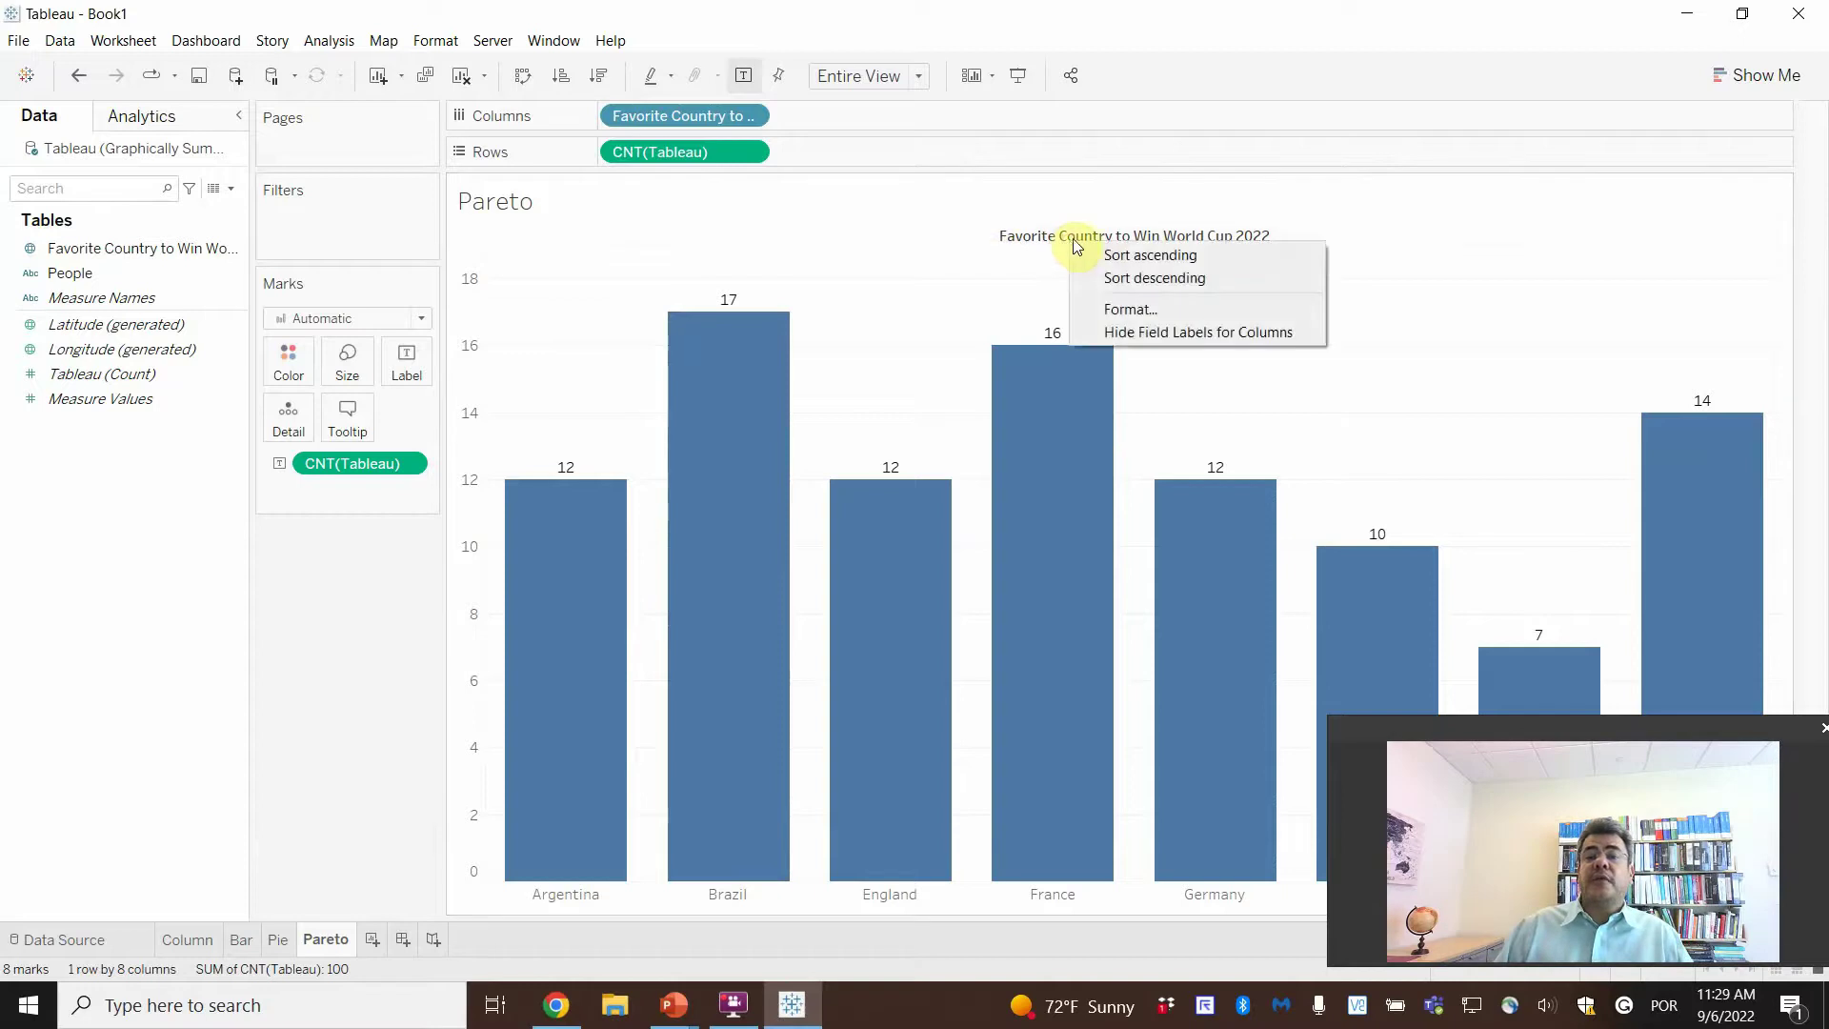
pyautogui.click(1137, 278)
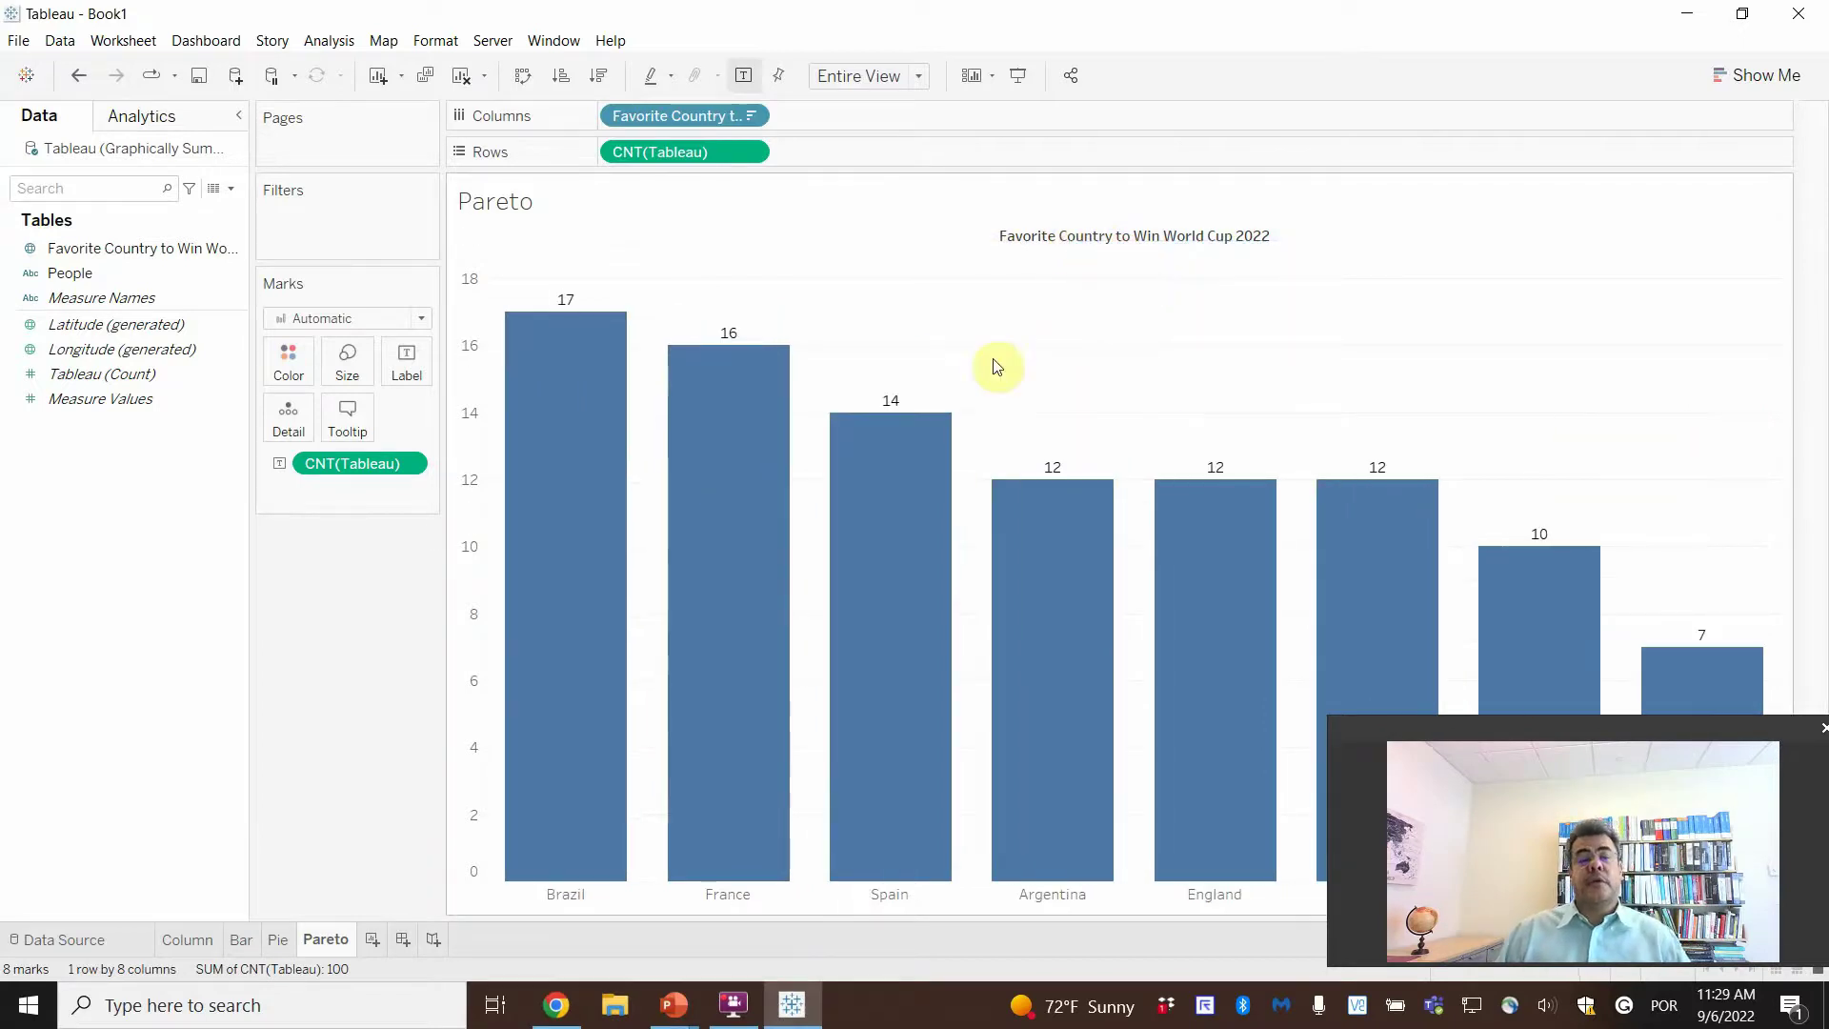
pyautogui.moveTo(620, 484)
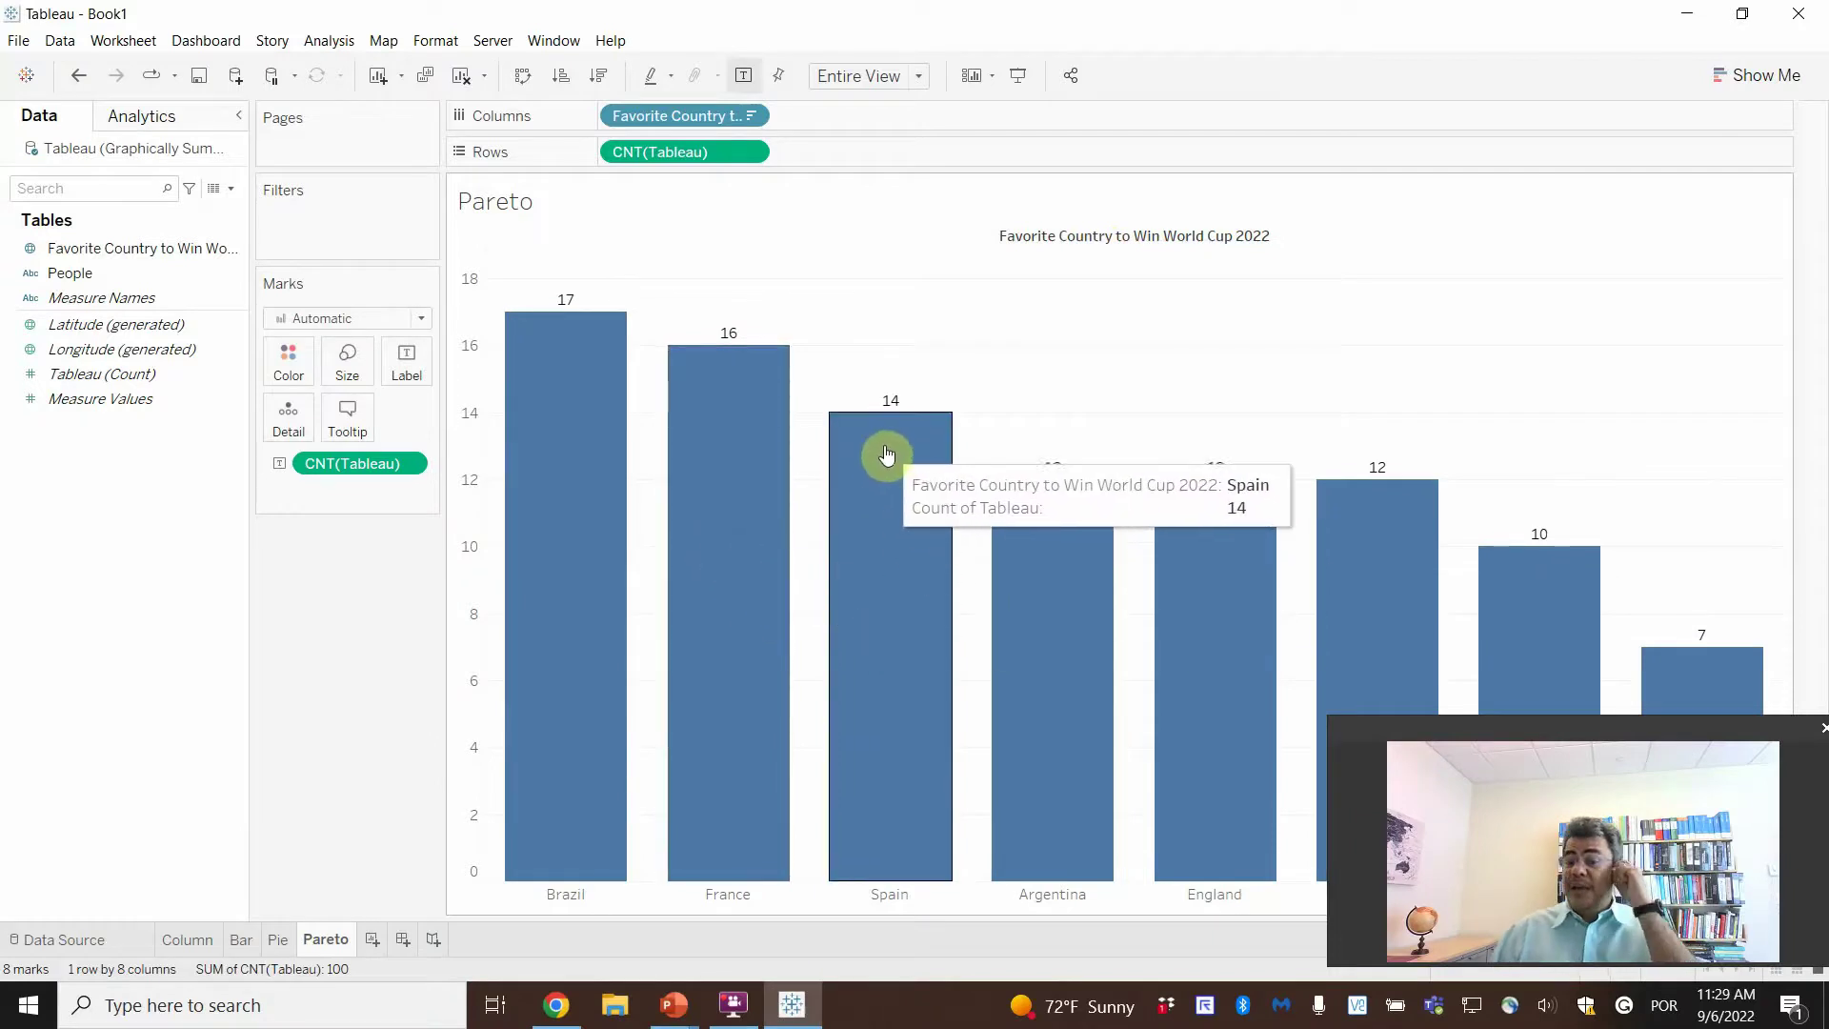
pyautogui.click(920, 76)
pyautogui.click(900, 101)
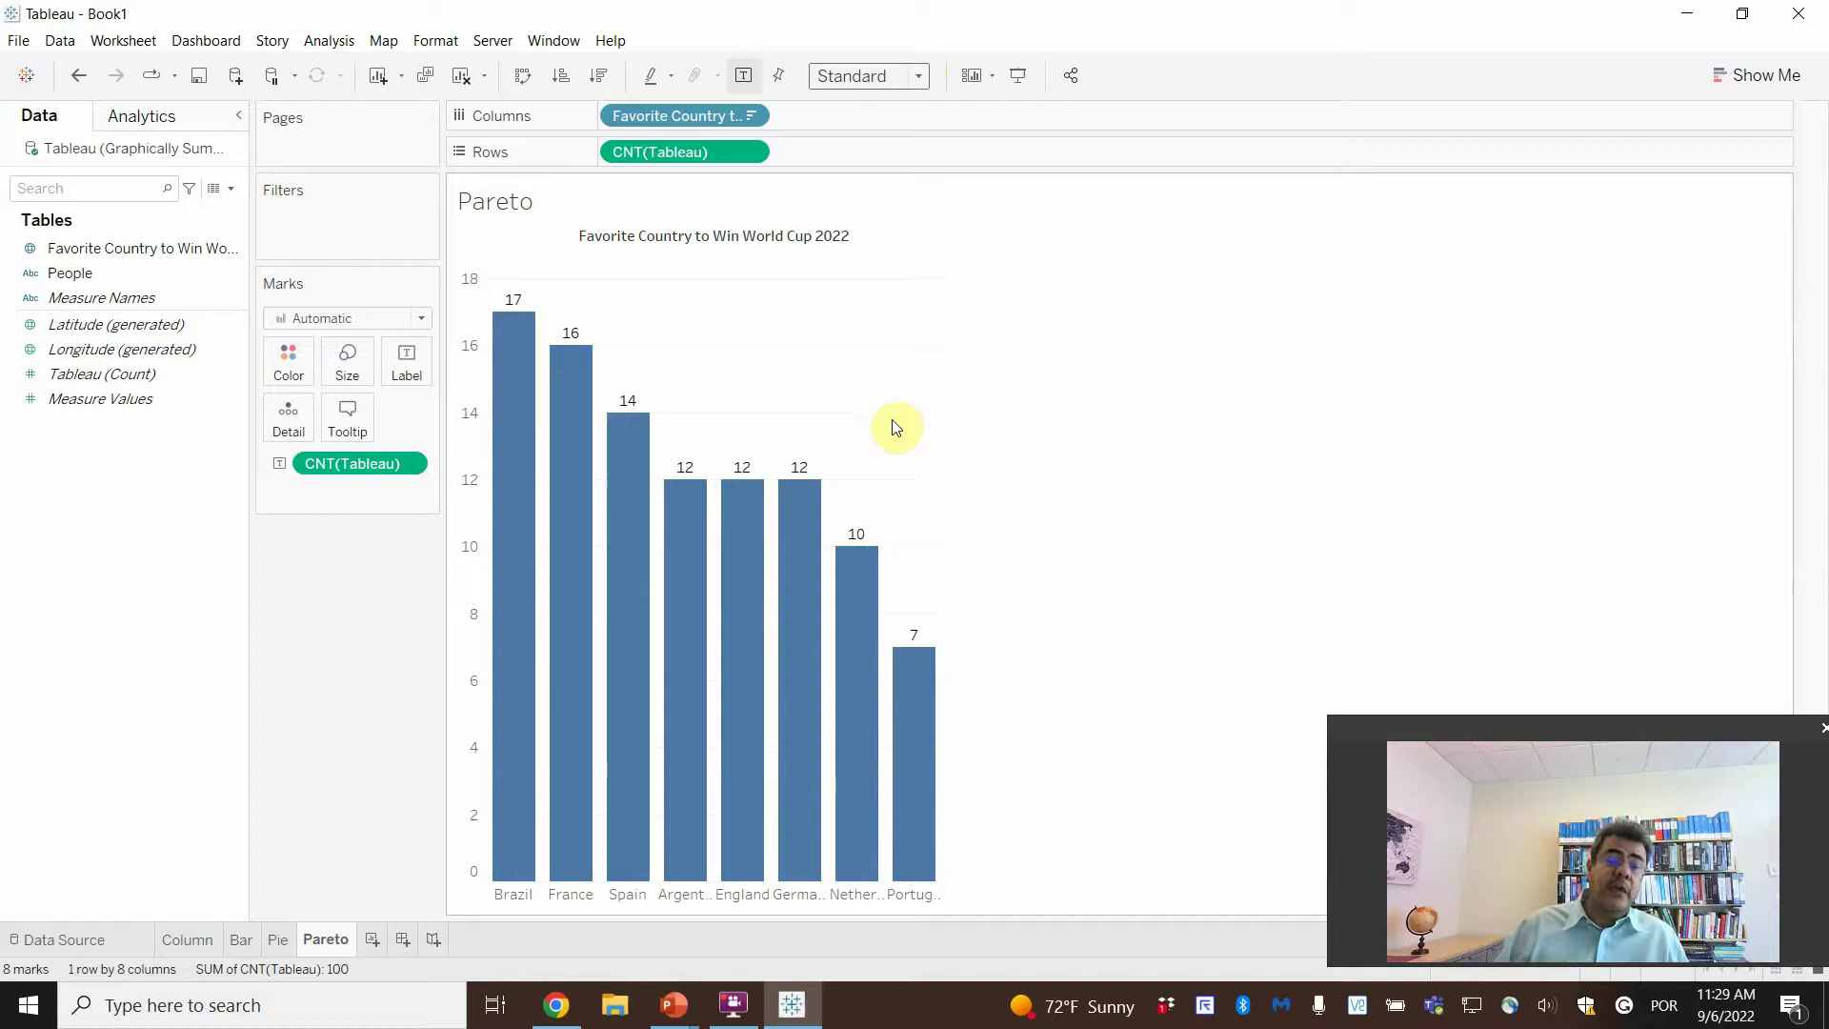
# - Bring up the PowerPoint Pareto Chart slide, then return to the Tableau workbook with Alt+Tab
pyautogui.moveTo(674, 1006)
pyautogui.click(658, 929)
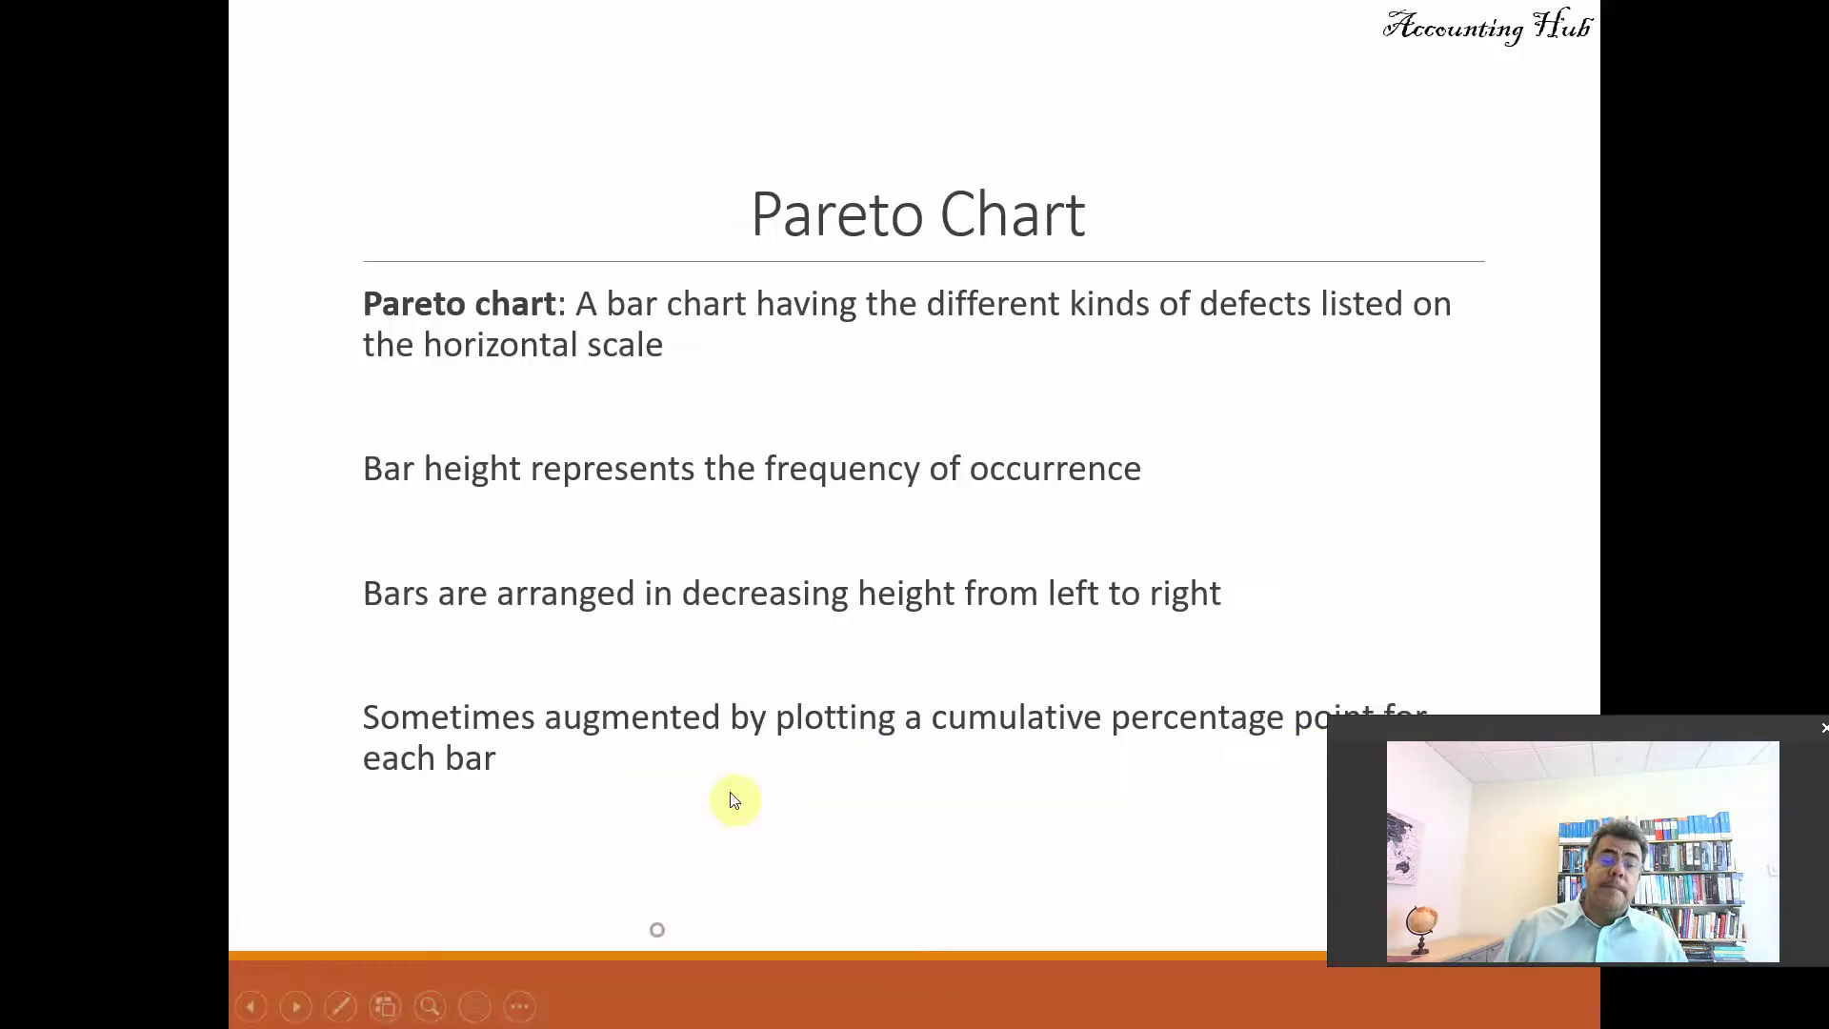
pyautogui.moveTo(1478, 736); pyautogui.dragTo(1479, 792)
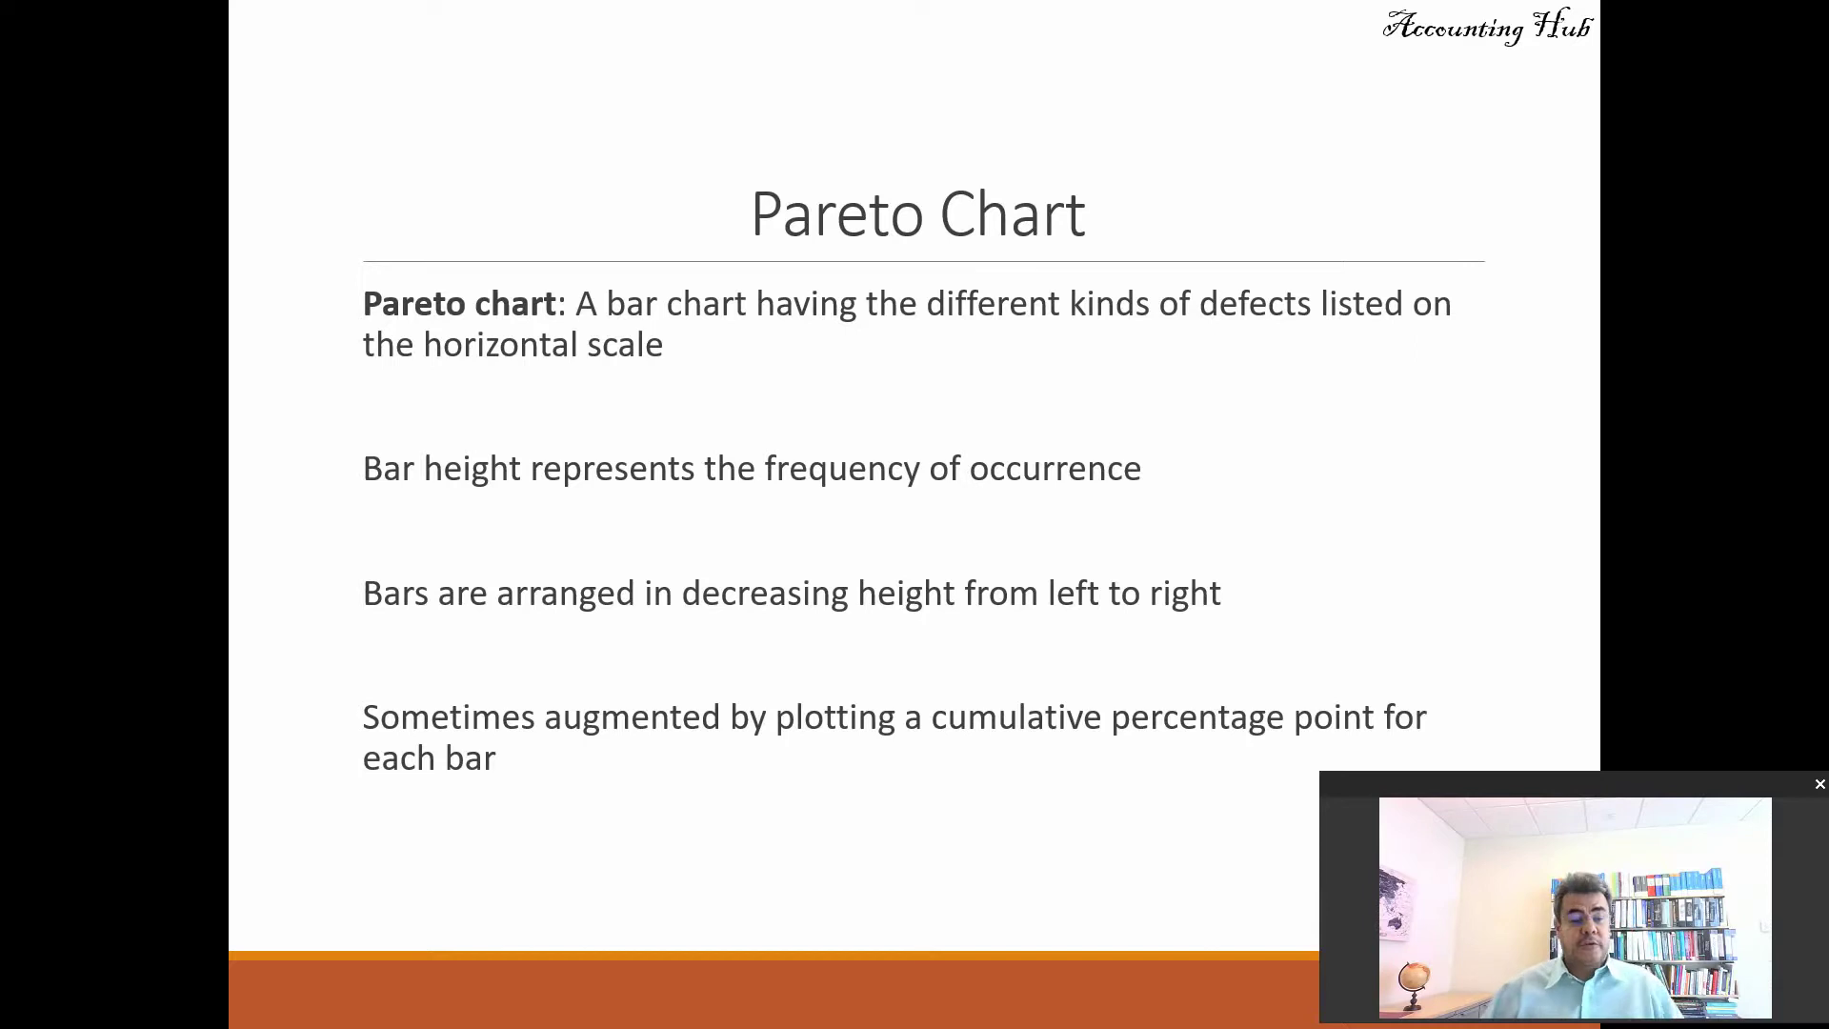
pyautogui.hotkey('alt', 'Tab')
pyautogui.hotkey('alt', 'Tab')
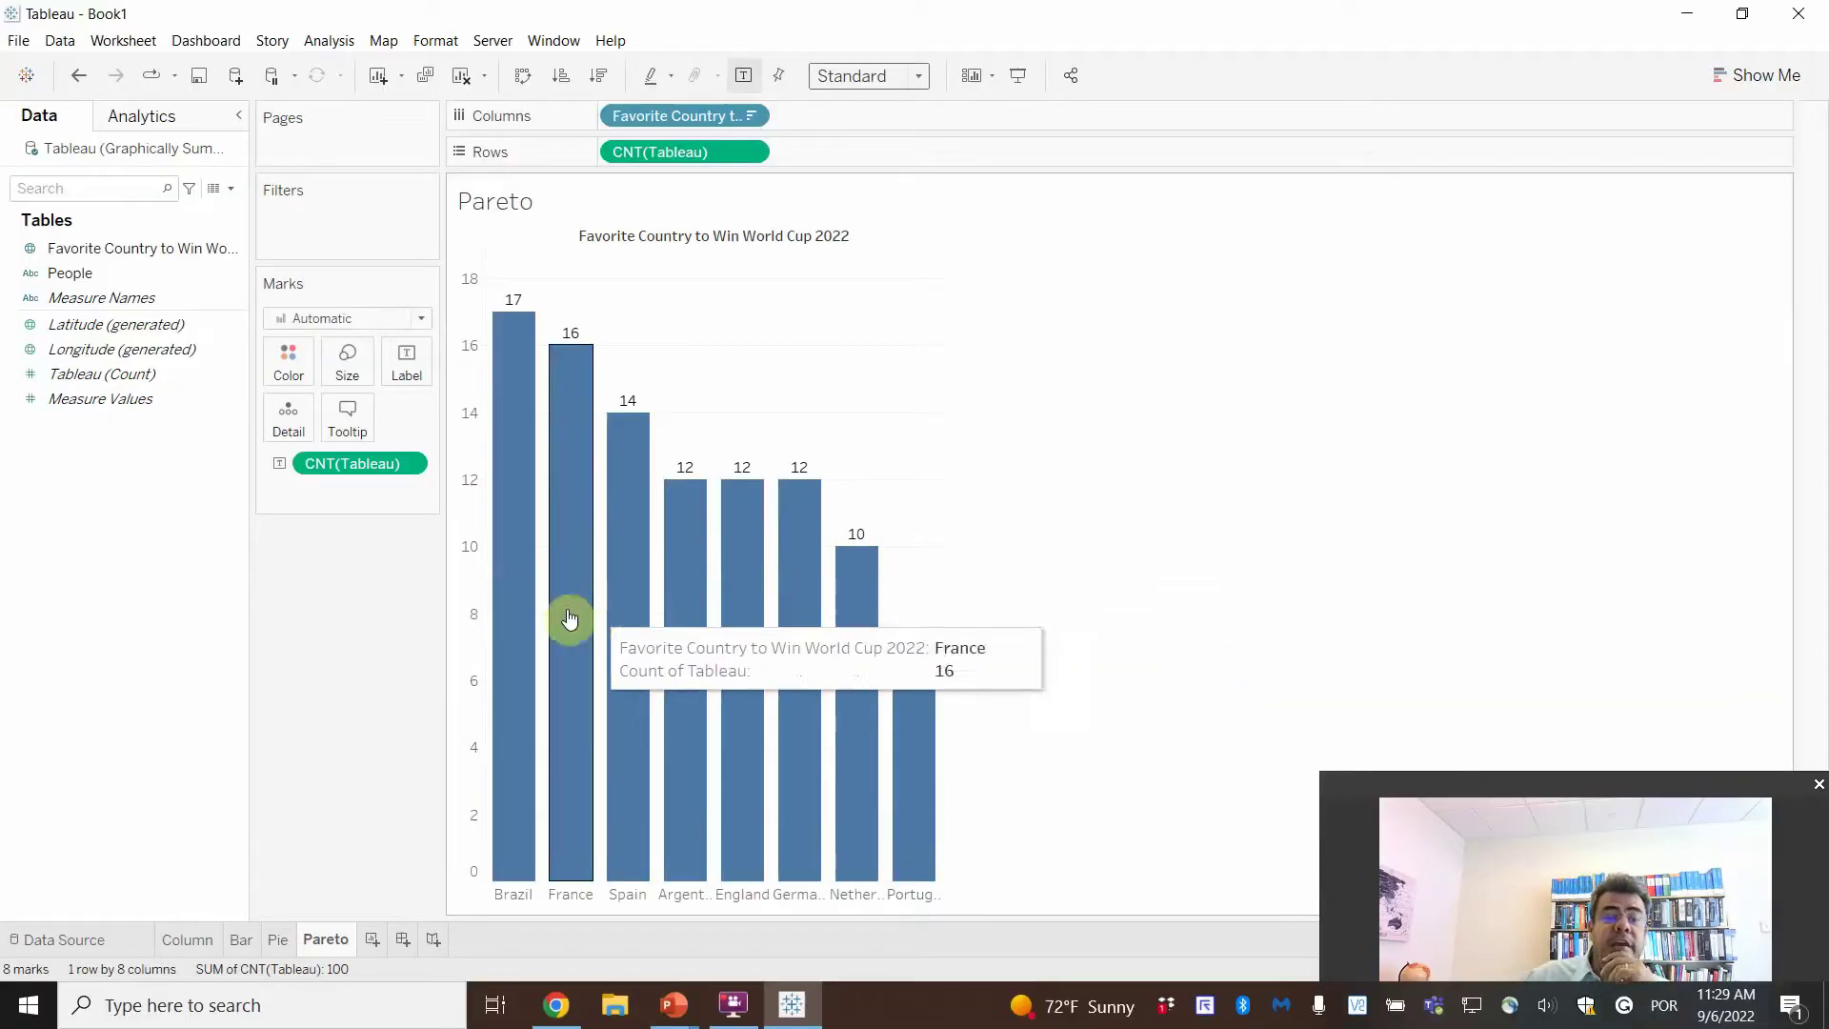
pyautogui.moveTo(502, 372)
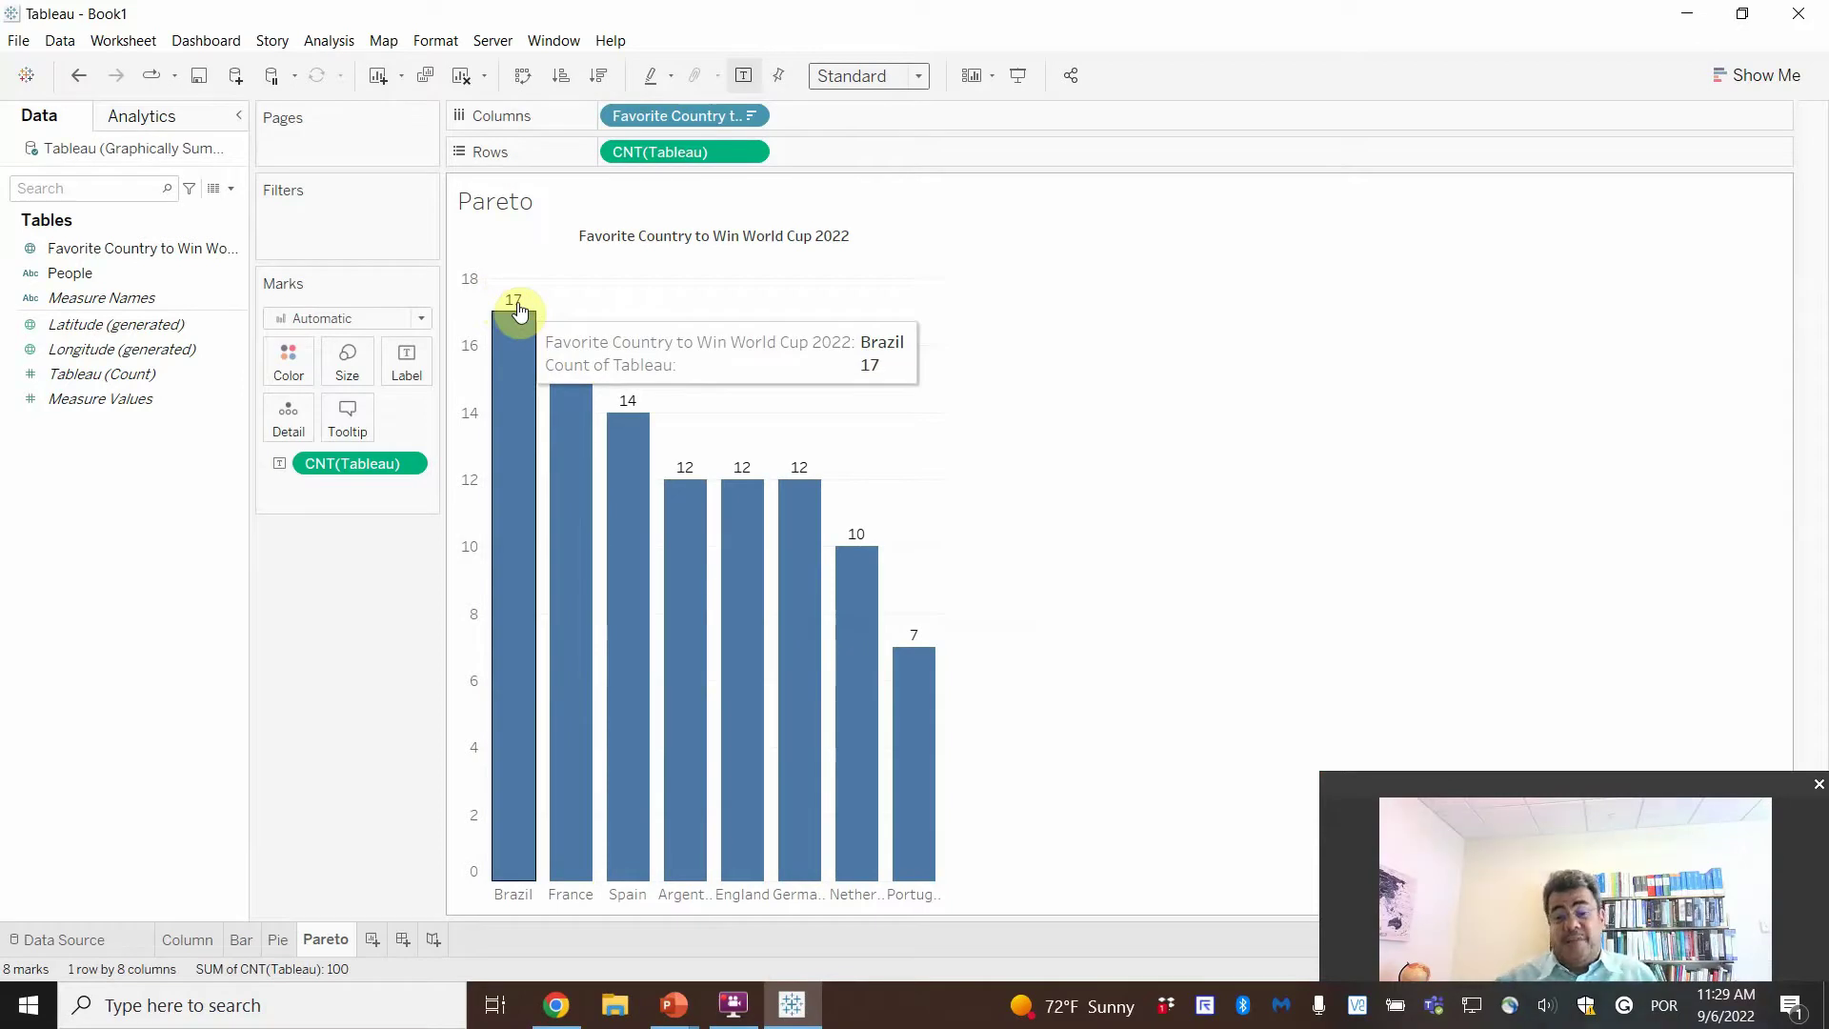
pyautogui.moveTo(506, 791)
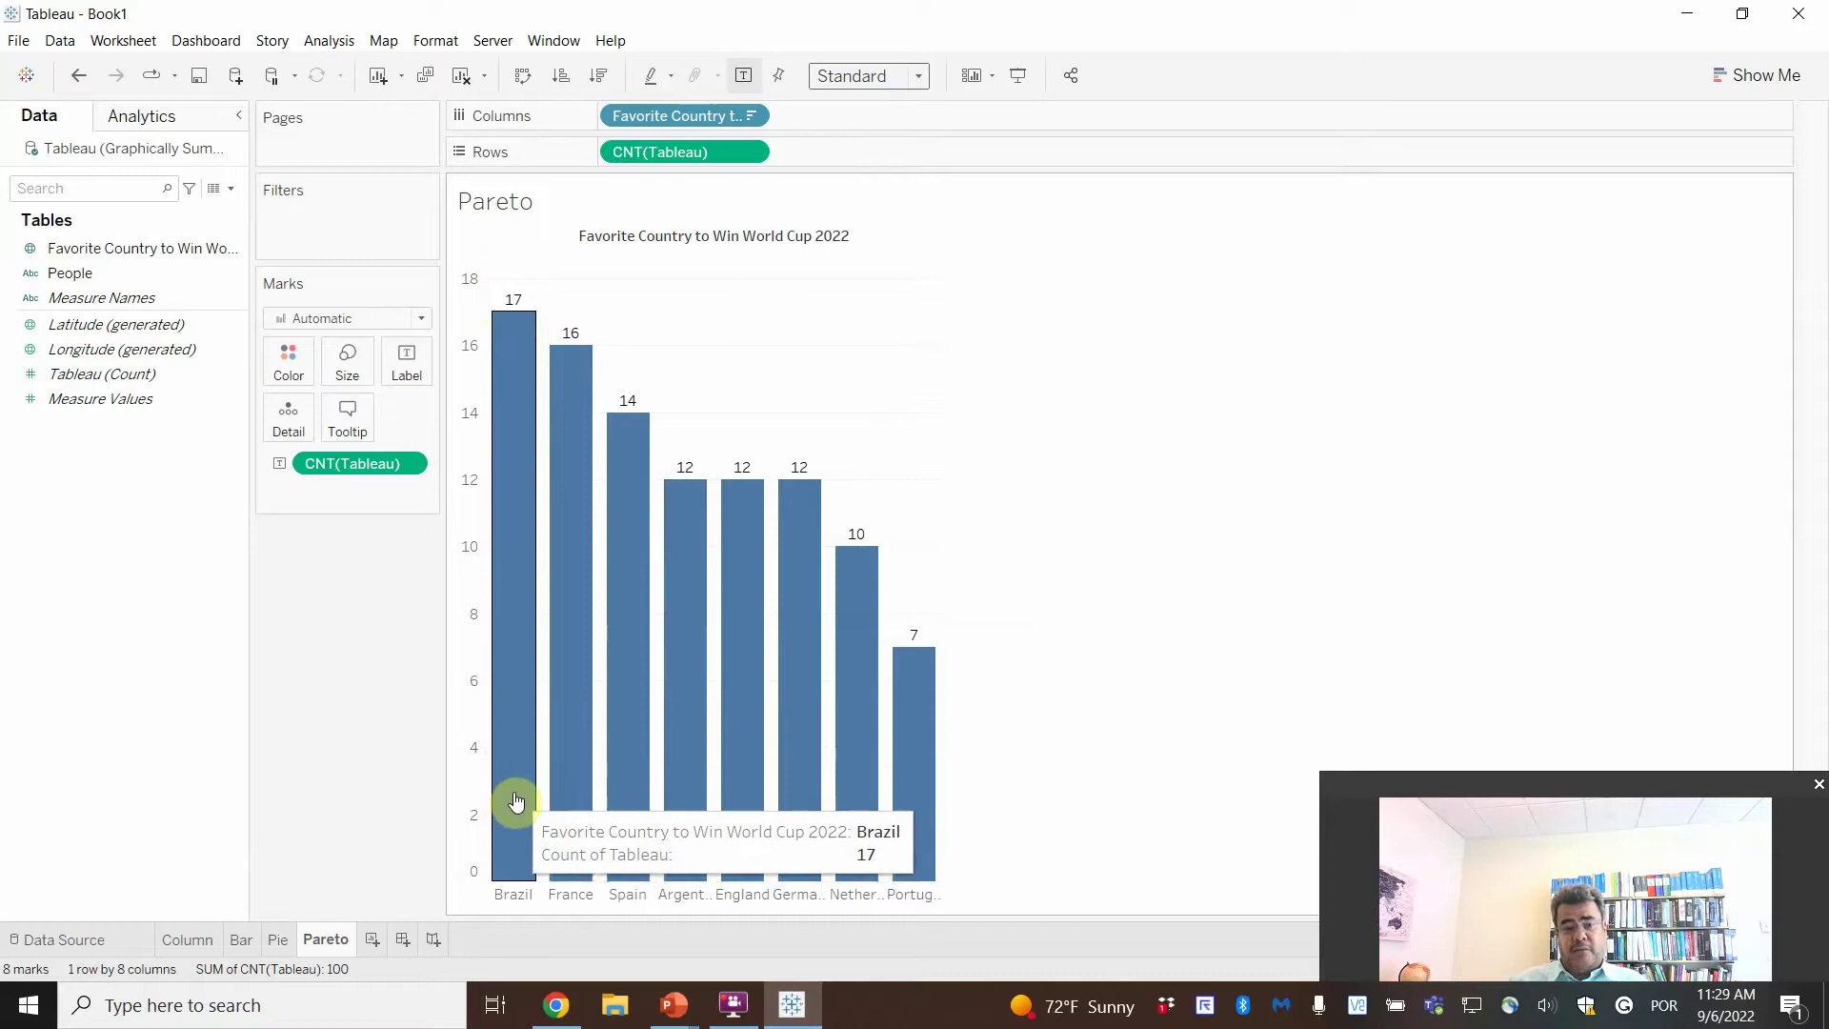
pyautogui.moveTo(574, 789)
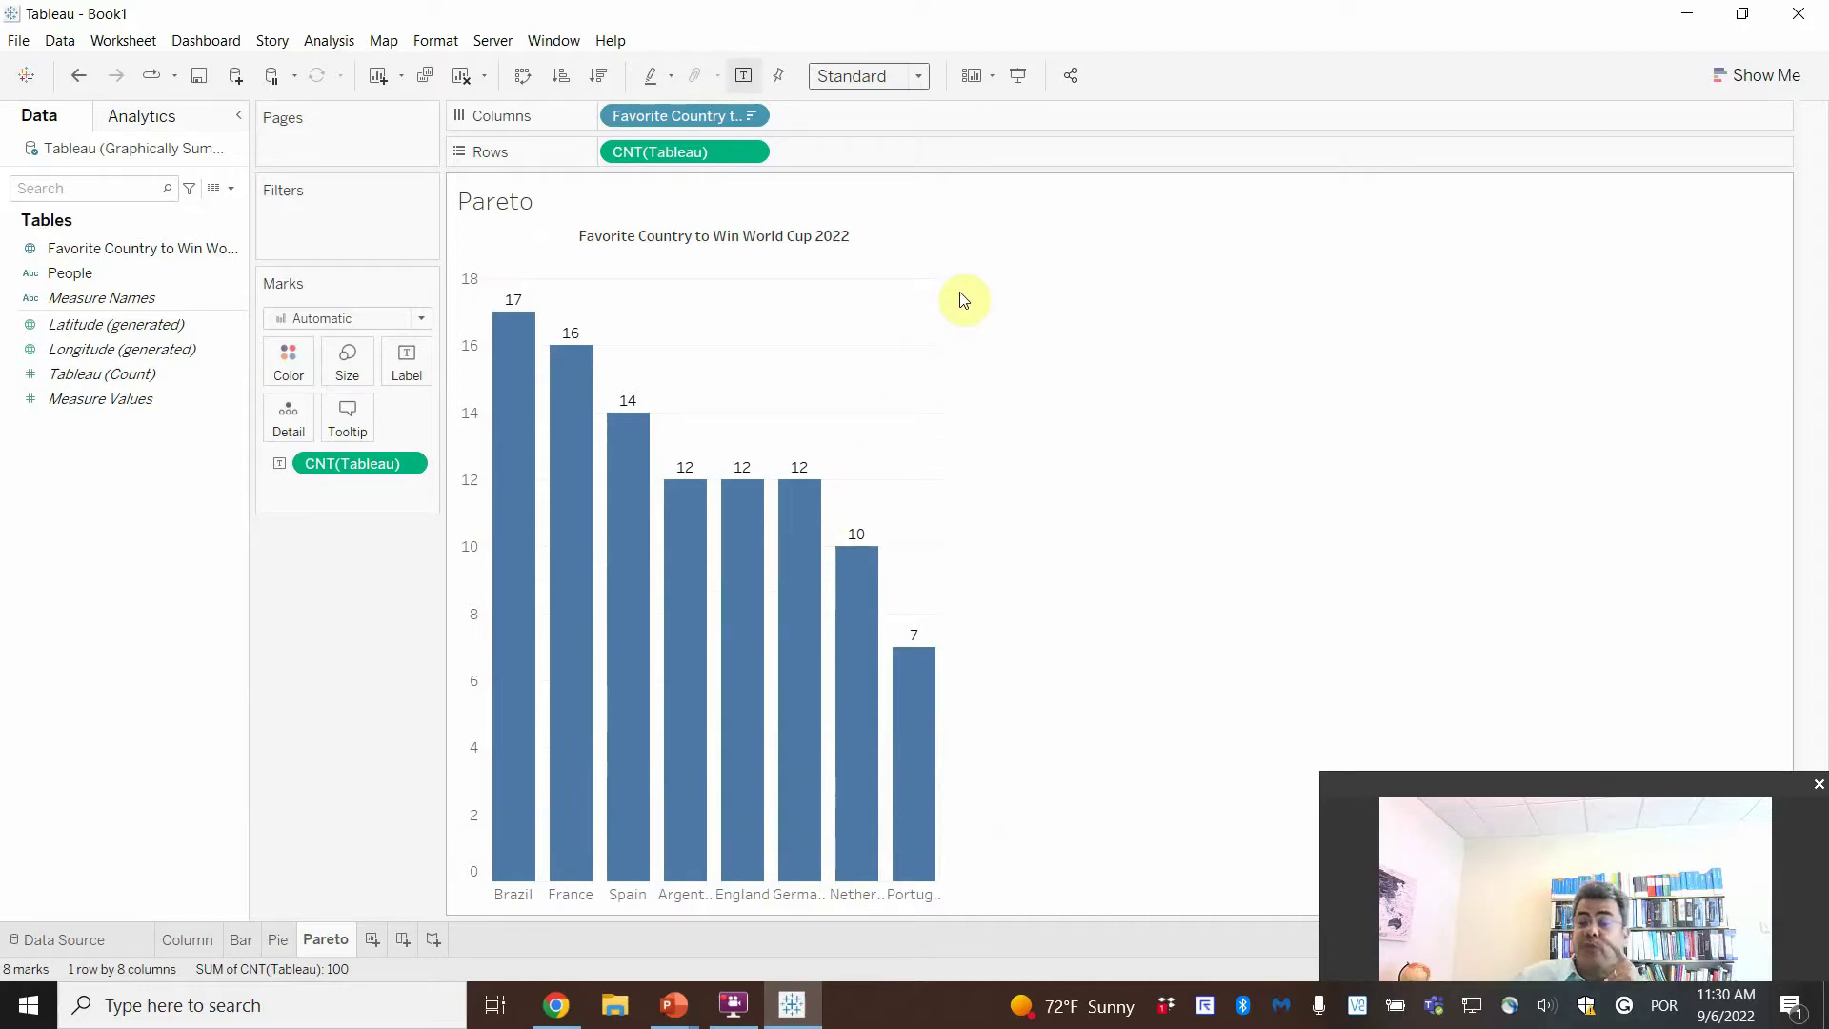
pyautogui.moveTo(1535, 785); pyautogui.dragTo(1550, 745)
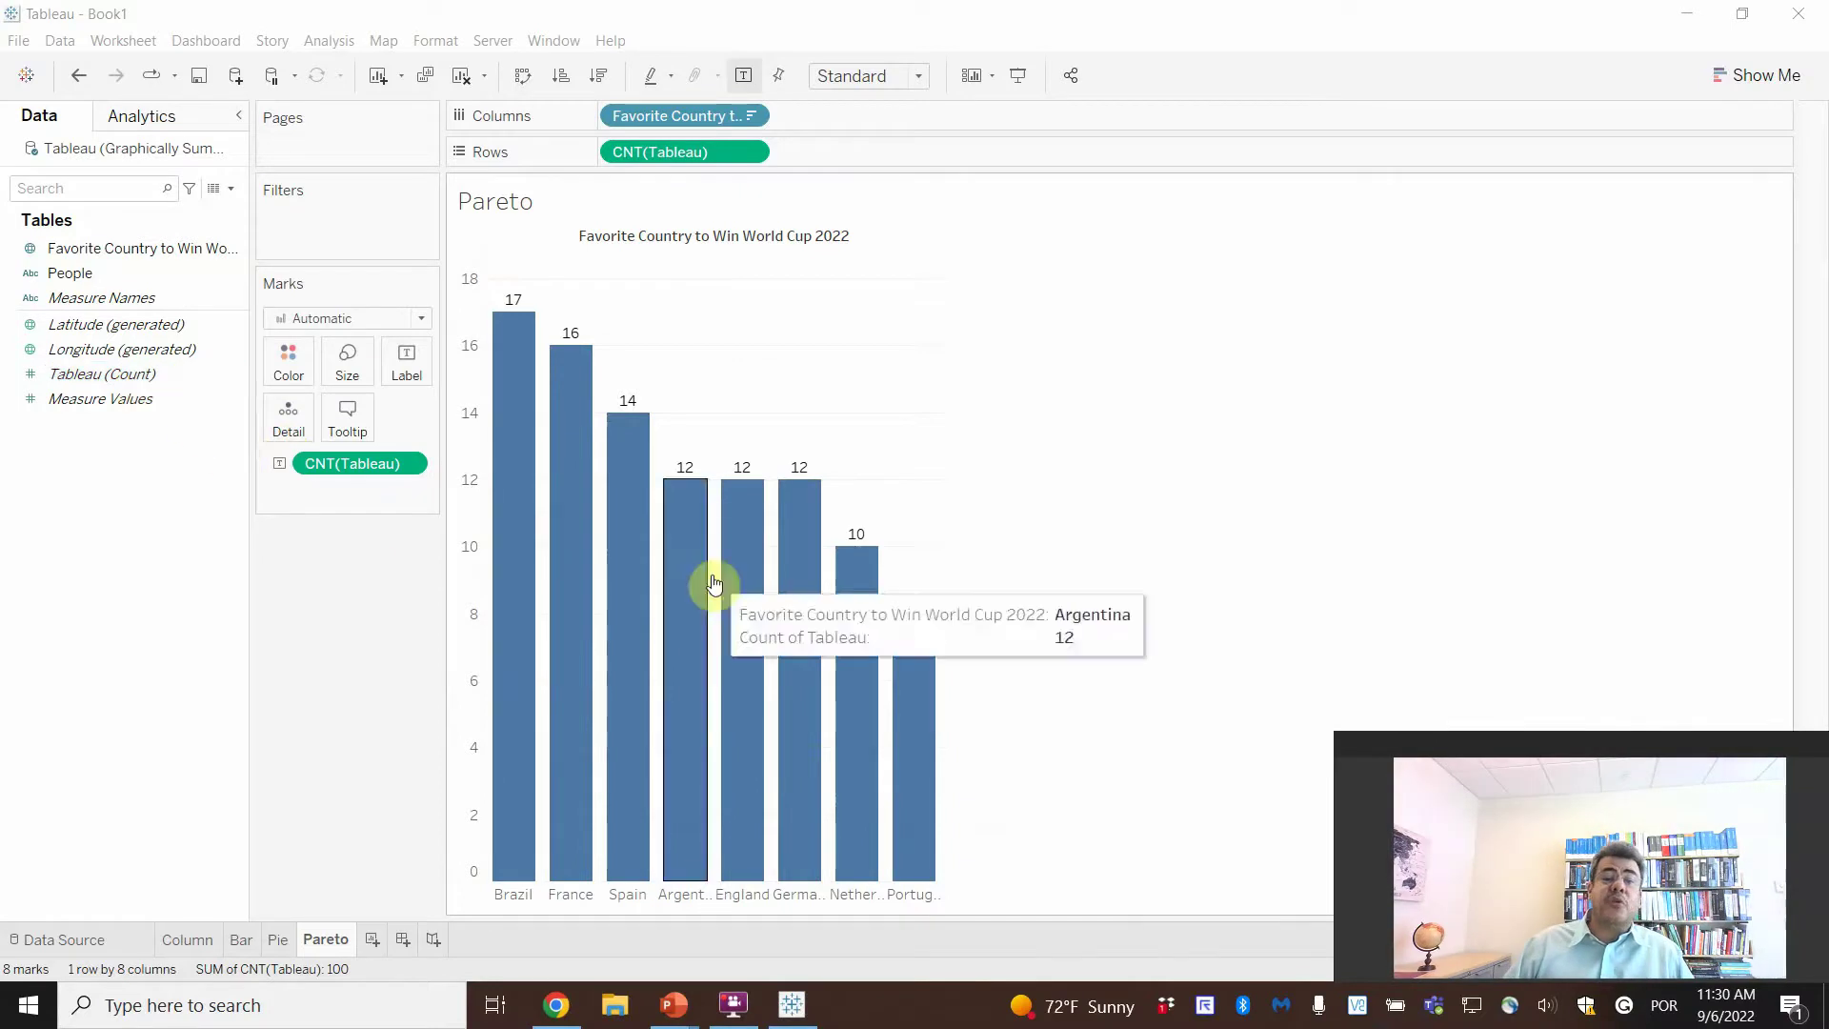
# - Add a second Tableau (Count) to the Pareto chart as a right-hand dual axis
pyautogui.click(119, 379)
pyautogui.moveTo(119, 379); pyautogui.dragTo(875, 539)
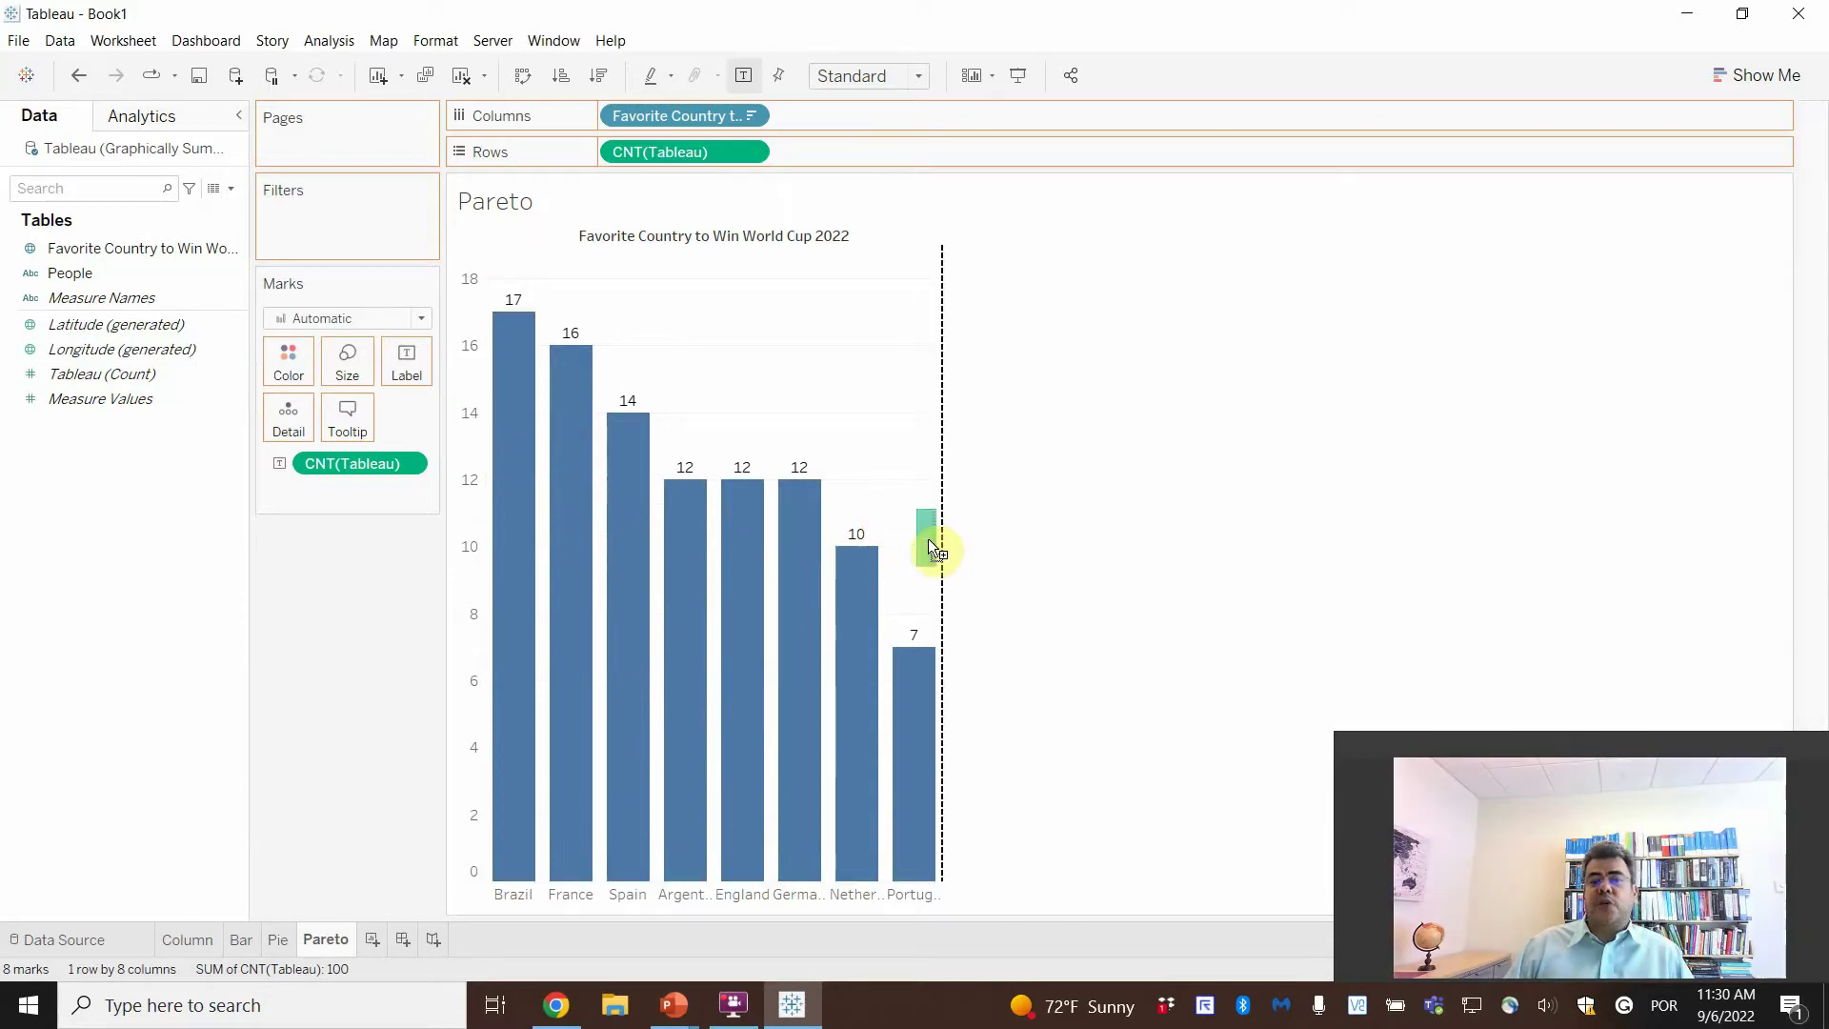
pyautogui.moveTo(931, 545); pyautogui.dragTo(931, 545)
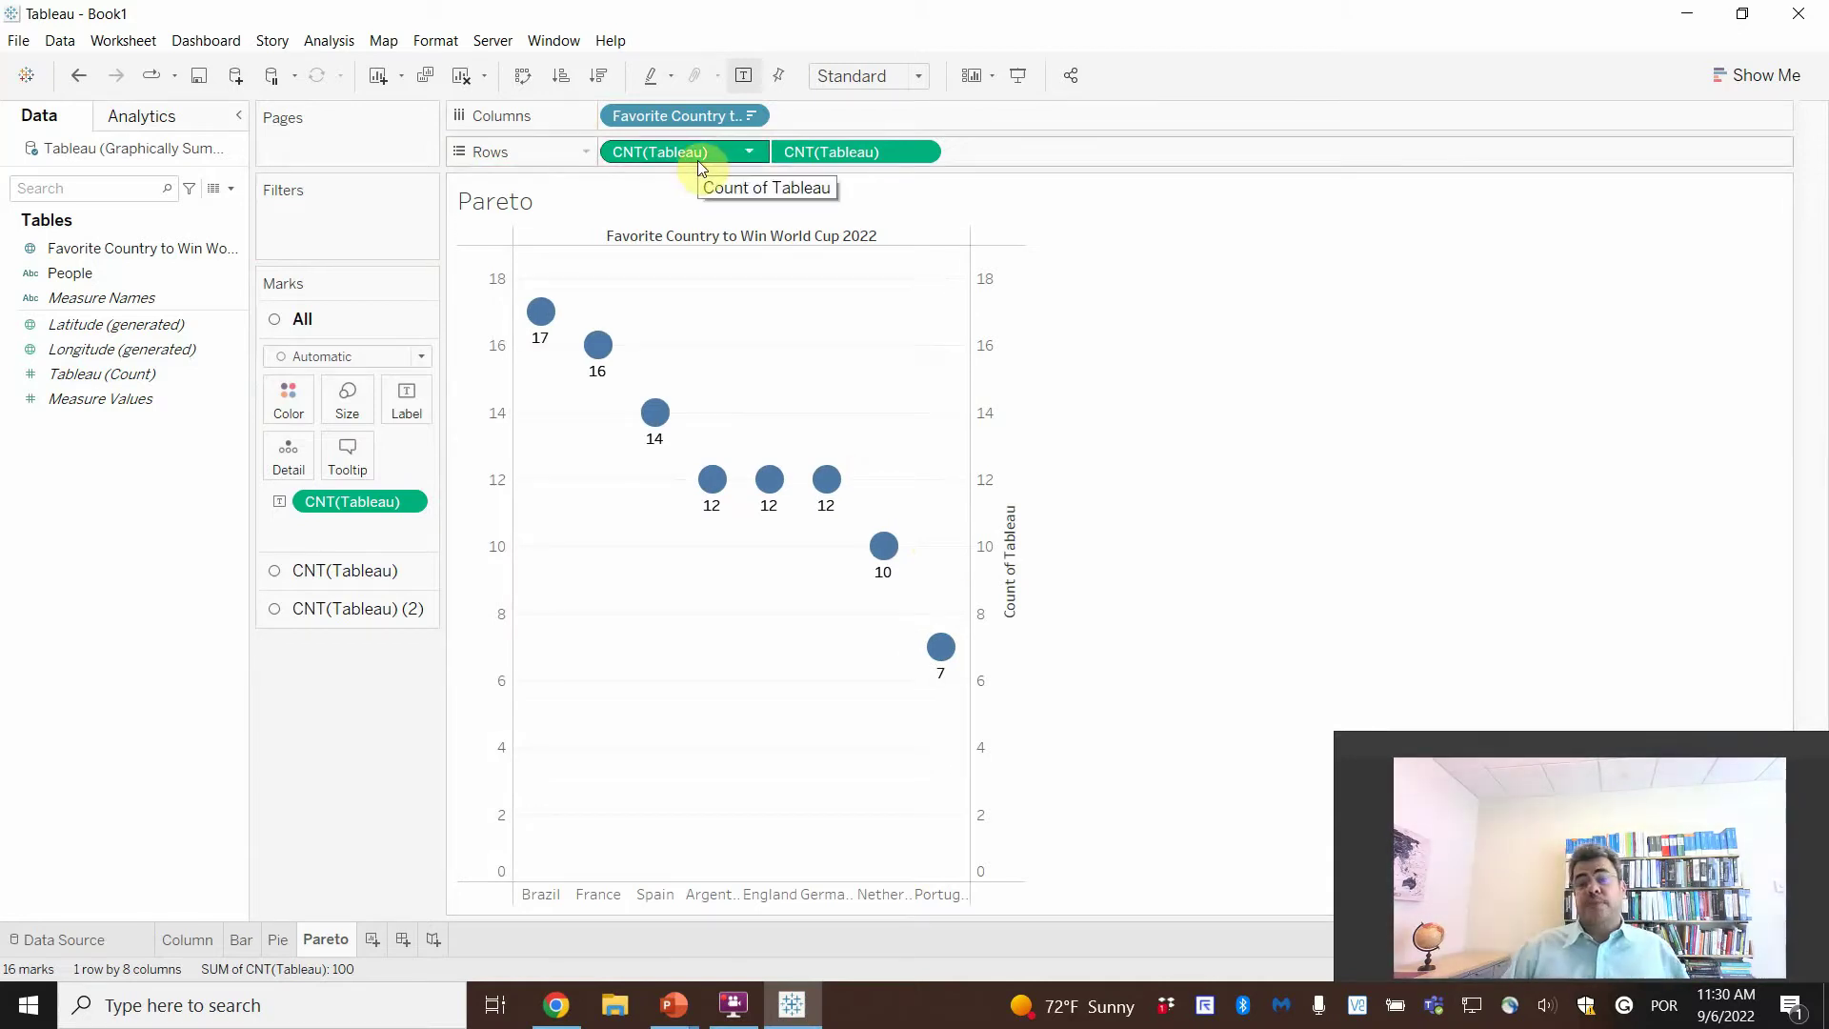
# - Inspect both count layers' mark settings, then view the Column sheet
pyautogui.click(357, 572)
pyautogui.click(359, 597)
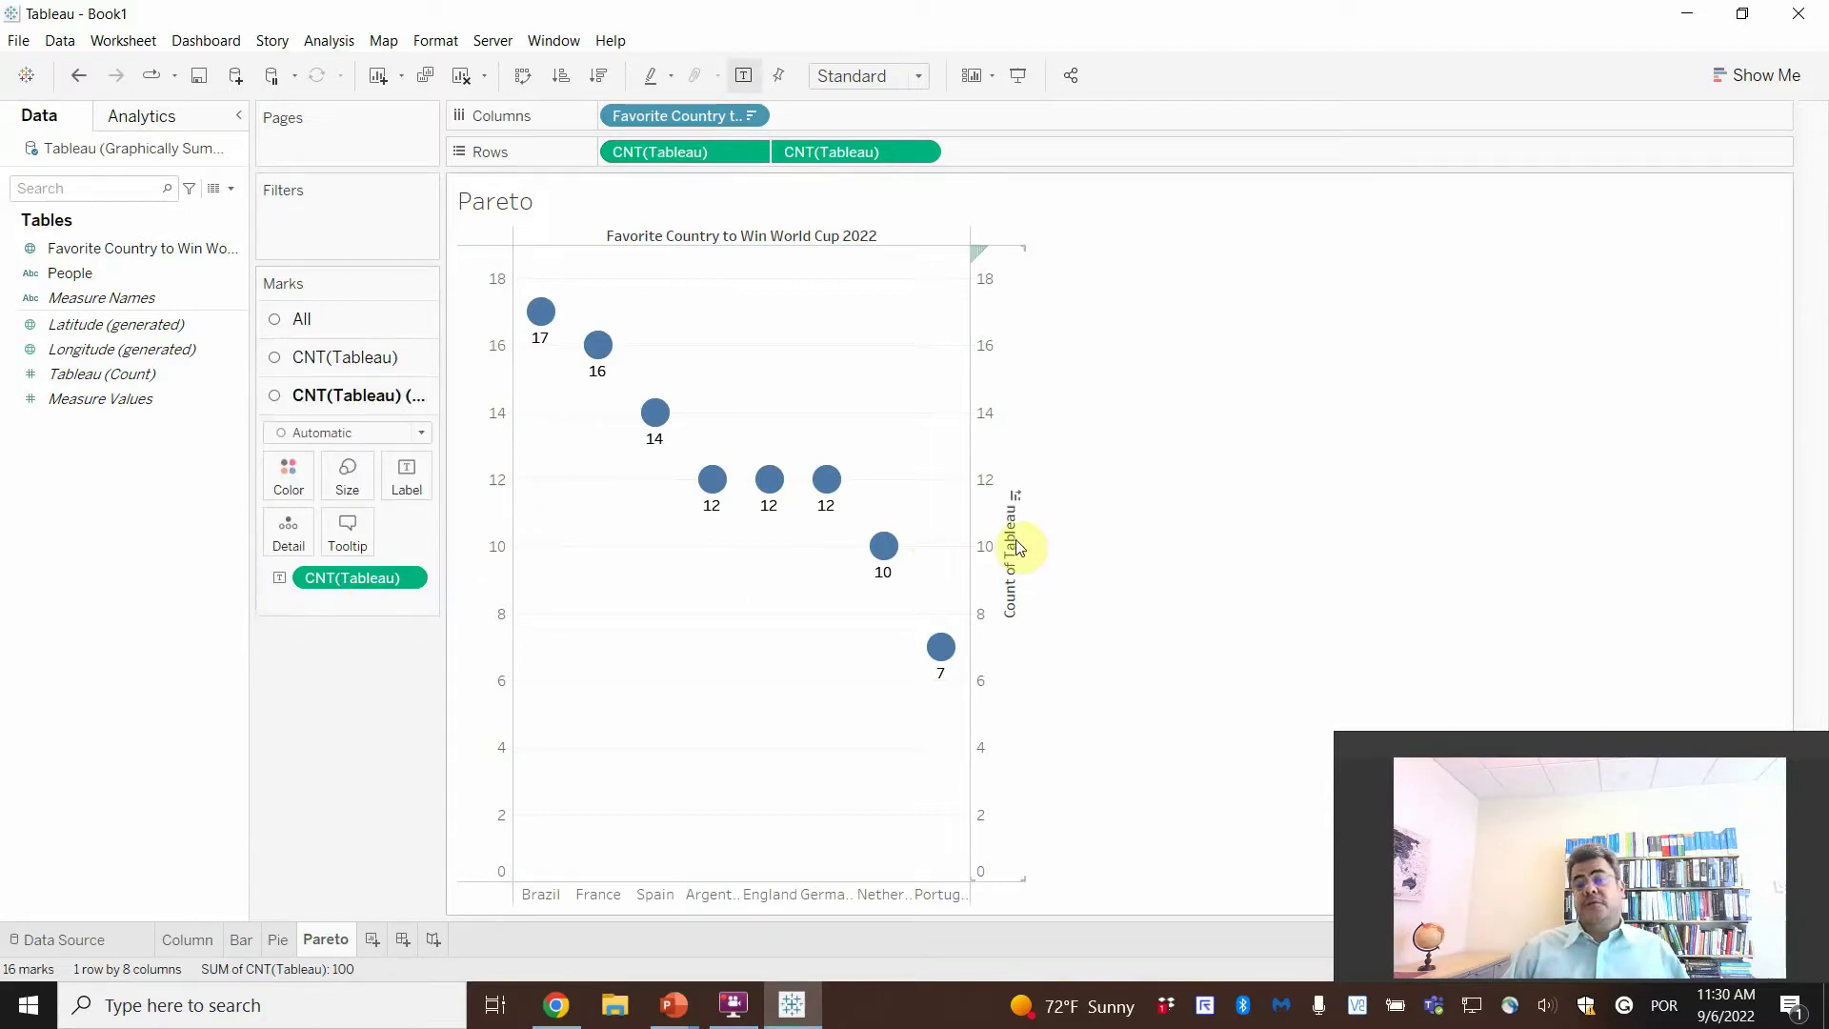
pyautogui.click(326, 362)
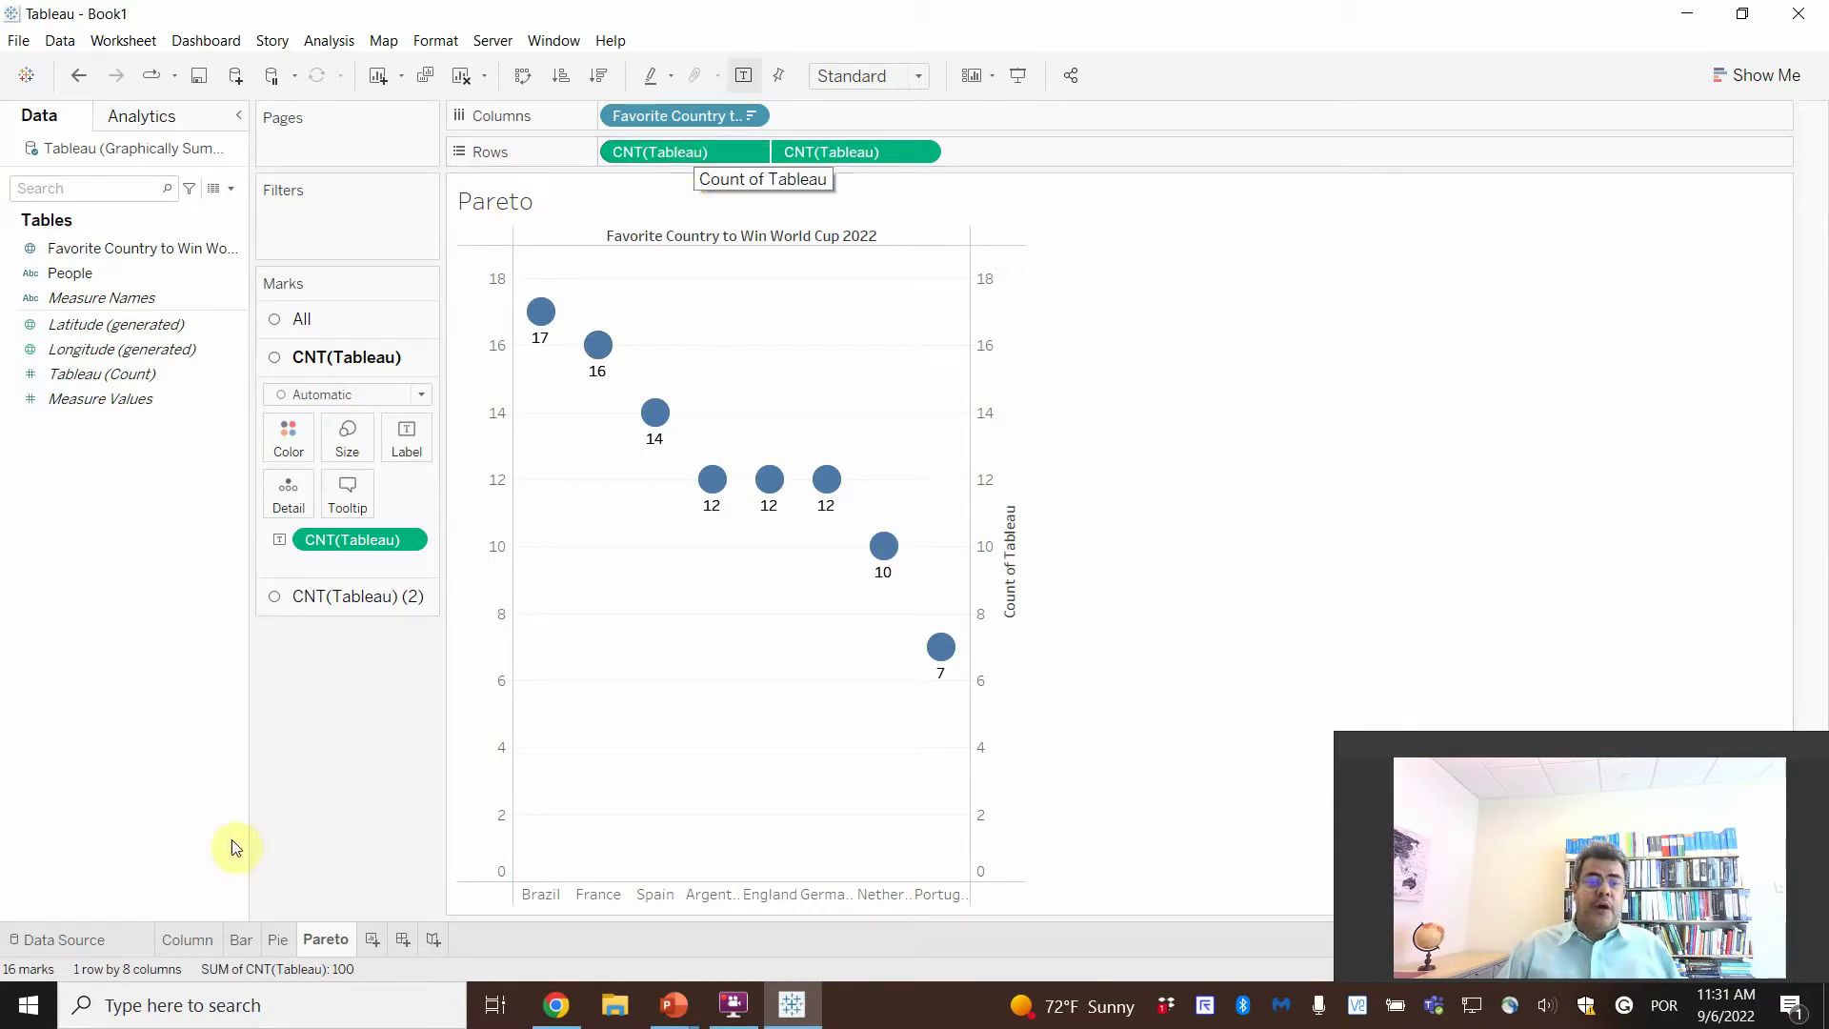
pyautogui.click(195, 940)
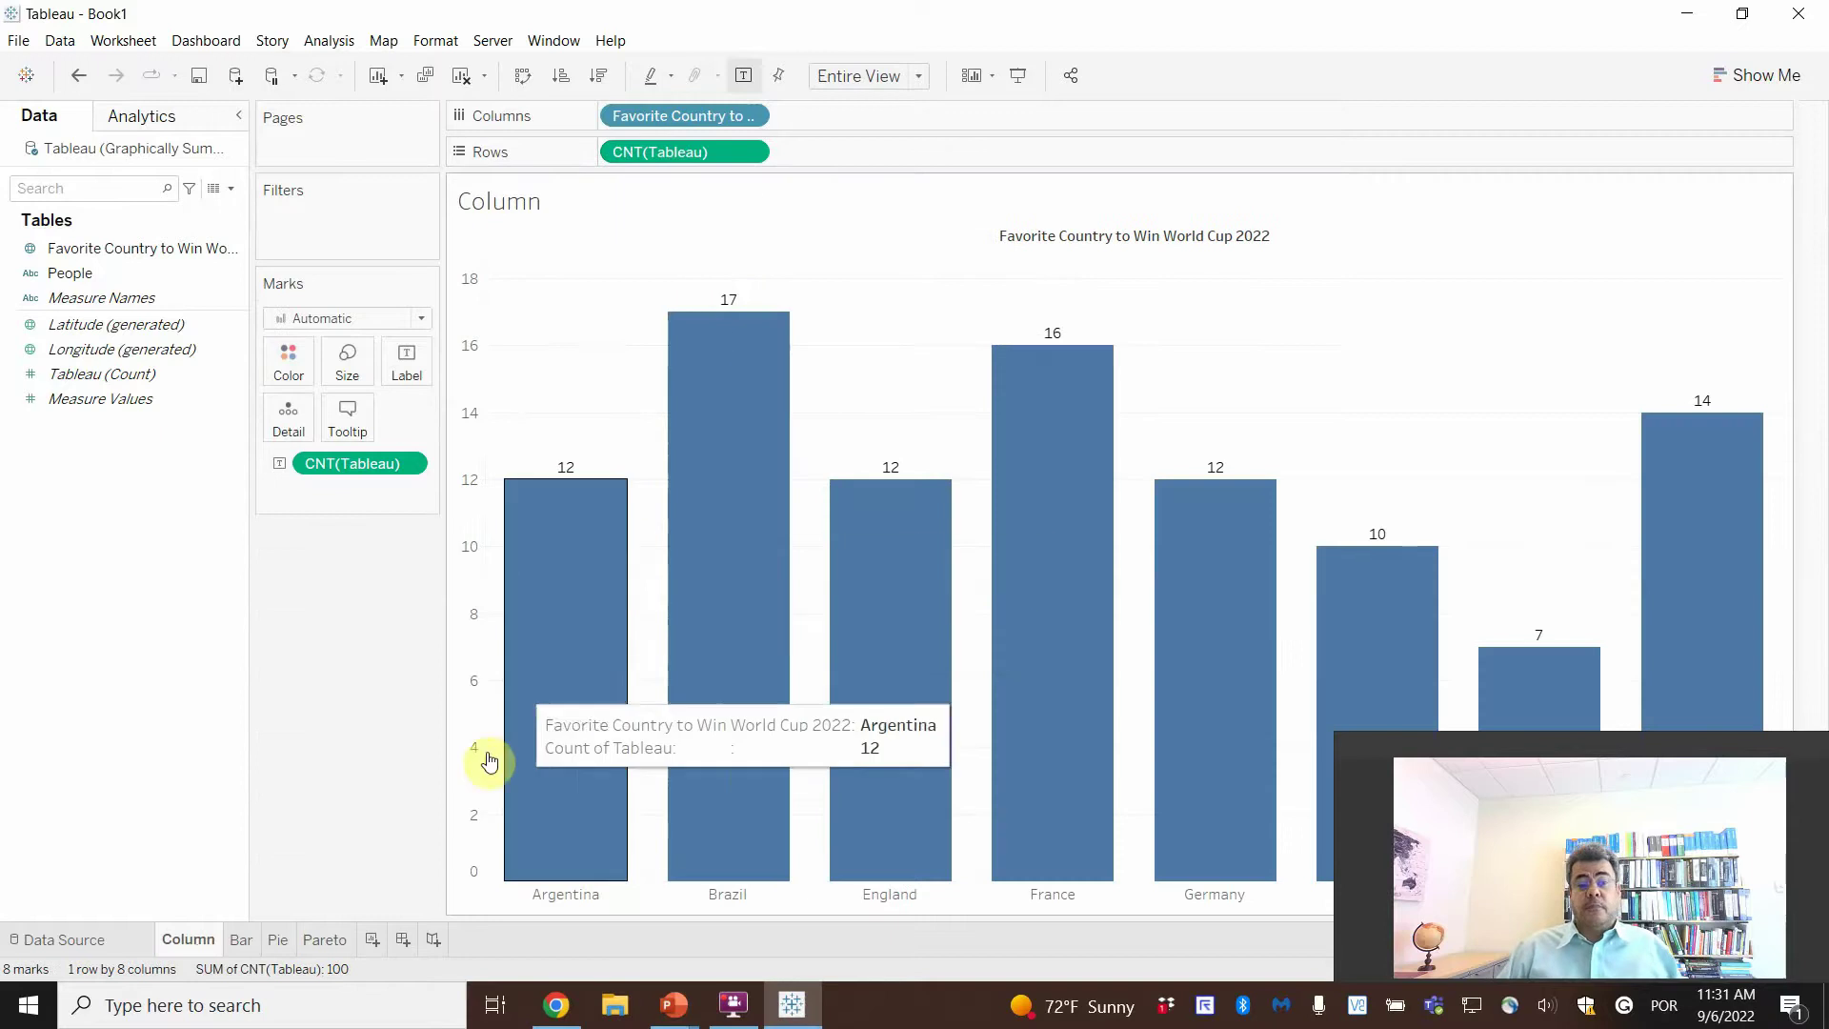
# - On the Pareto sheet, make the second CNT(Tableau) a Running Total with a Percent of Total secondary calculation
pyautogui.click(325, 940)
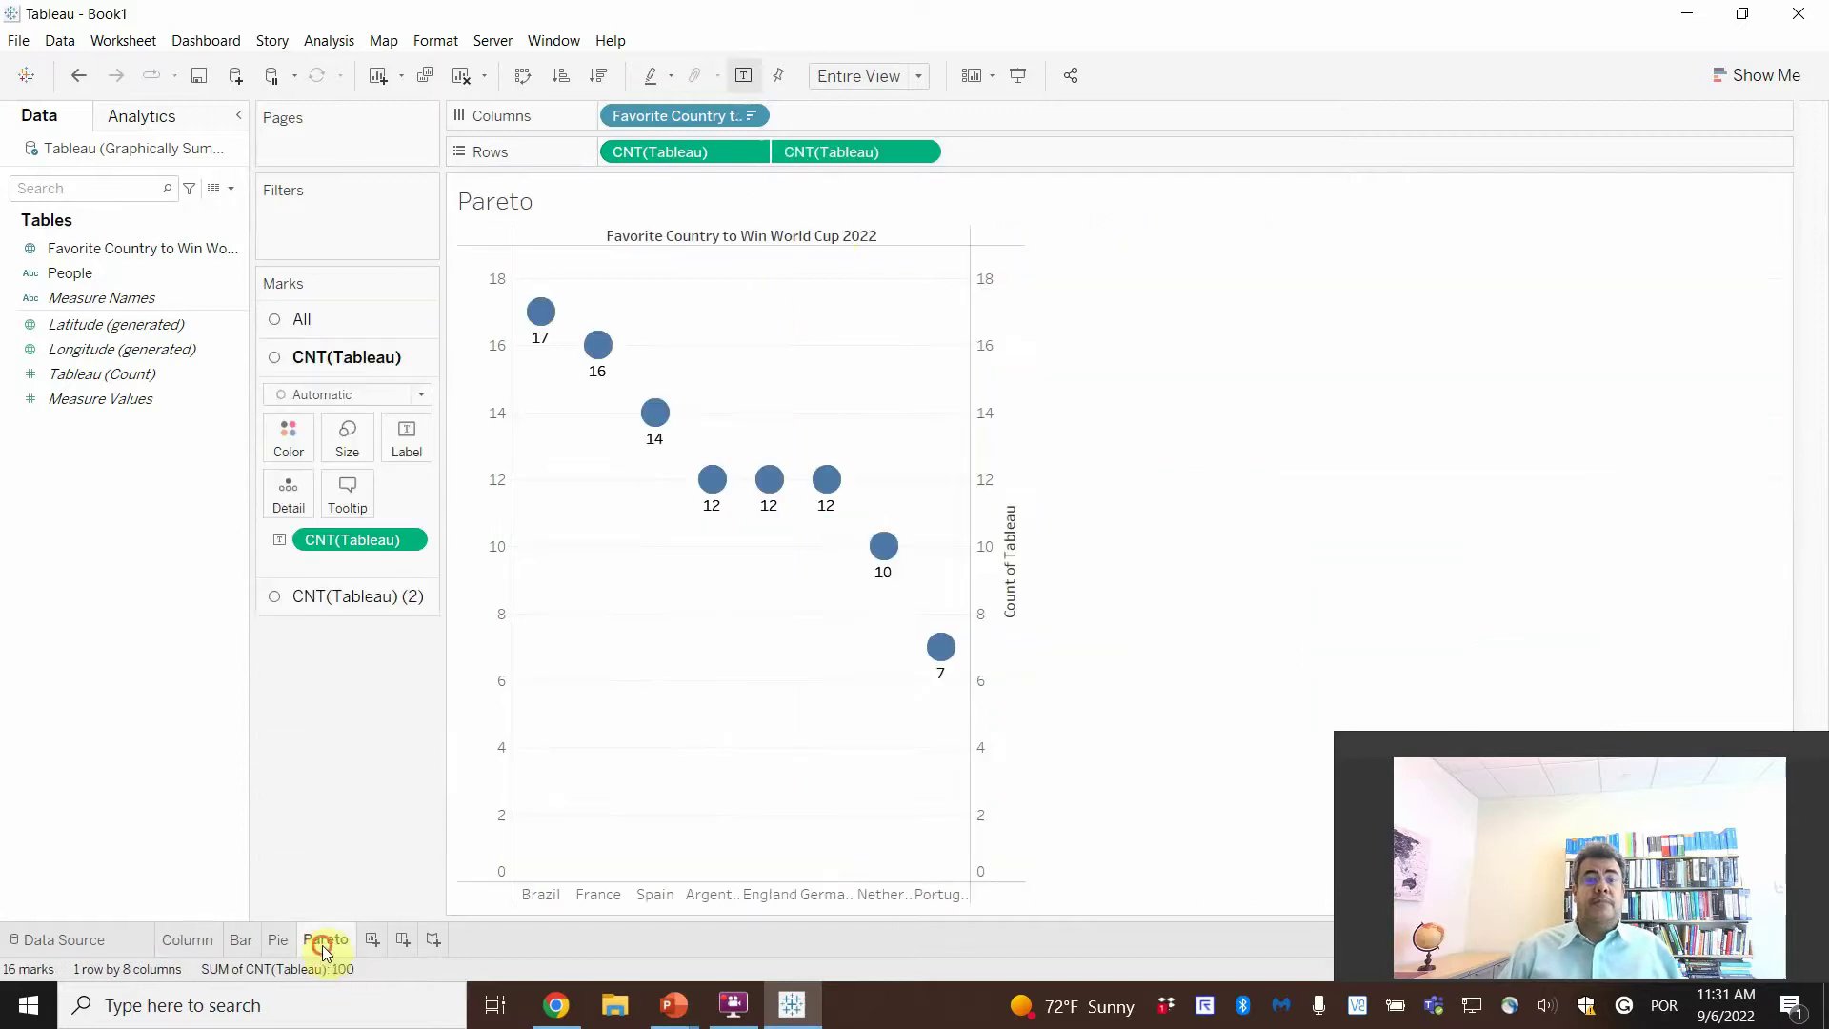
pyautogui.click(923, 152)
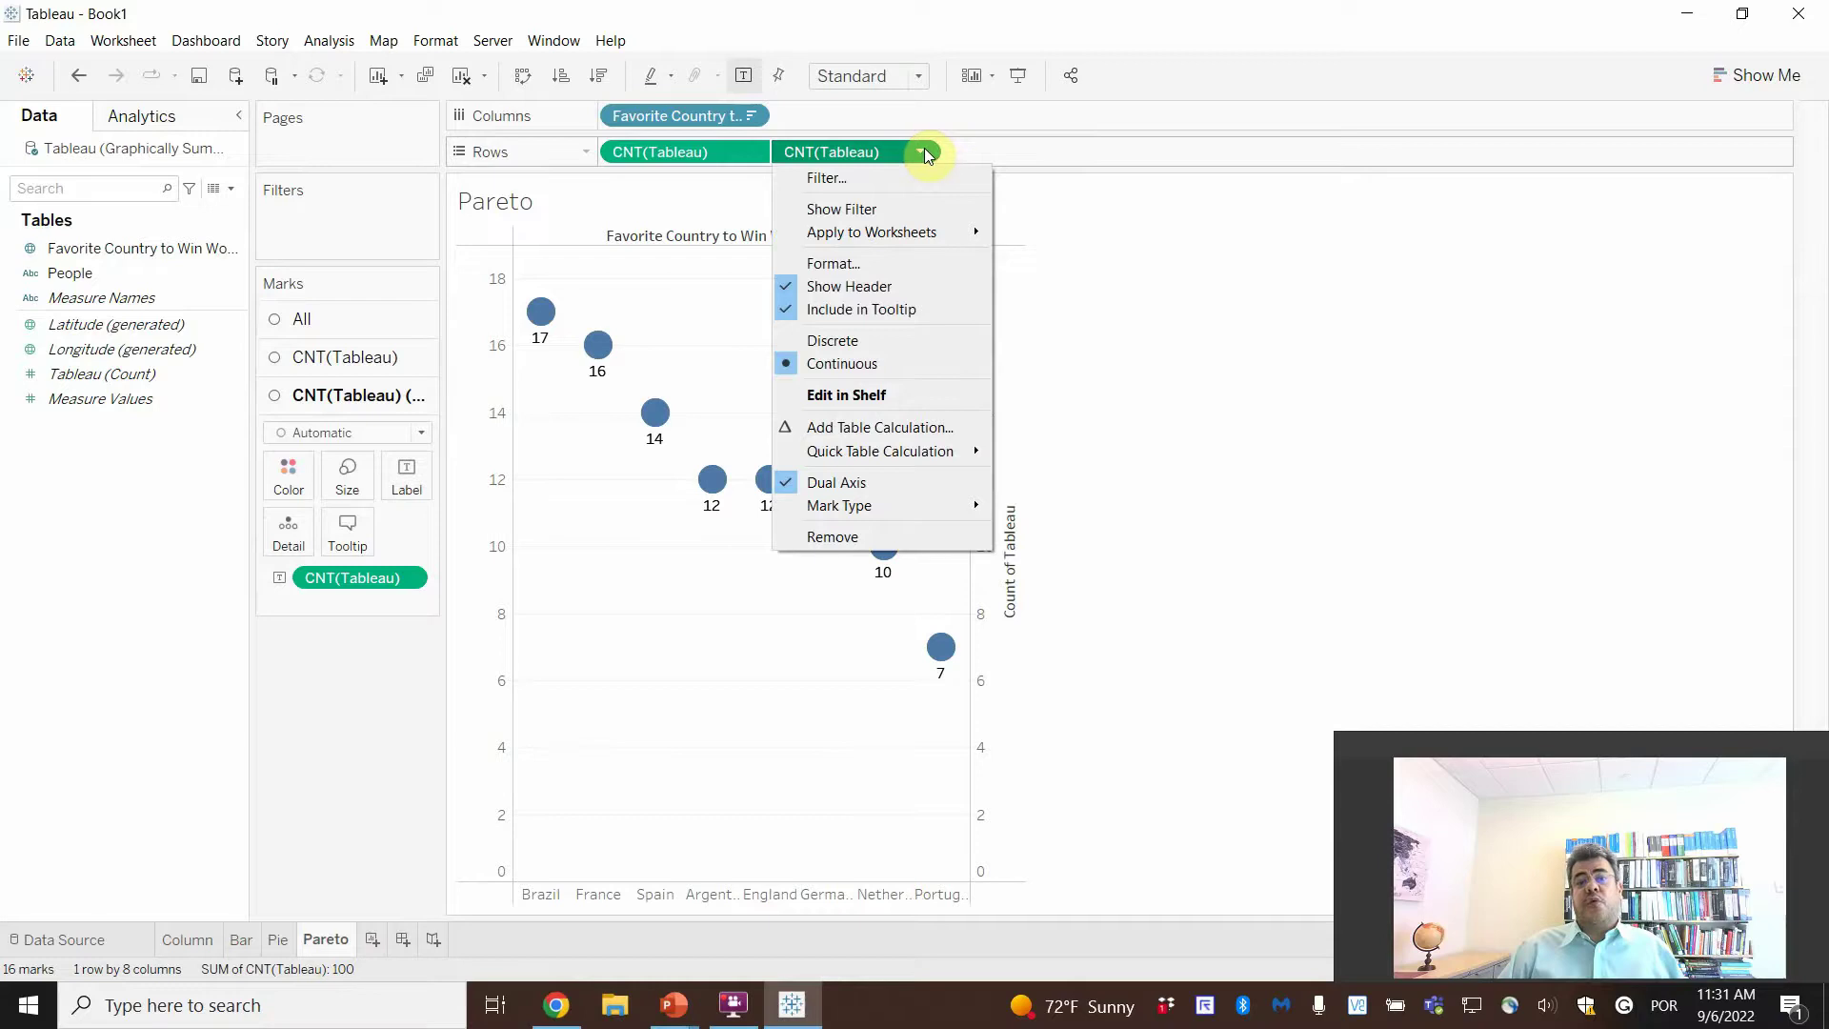
pyautogui.click(883, 435)
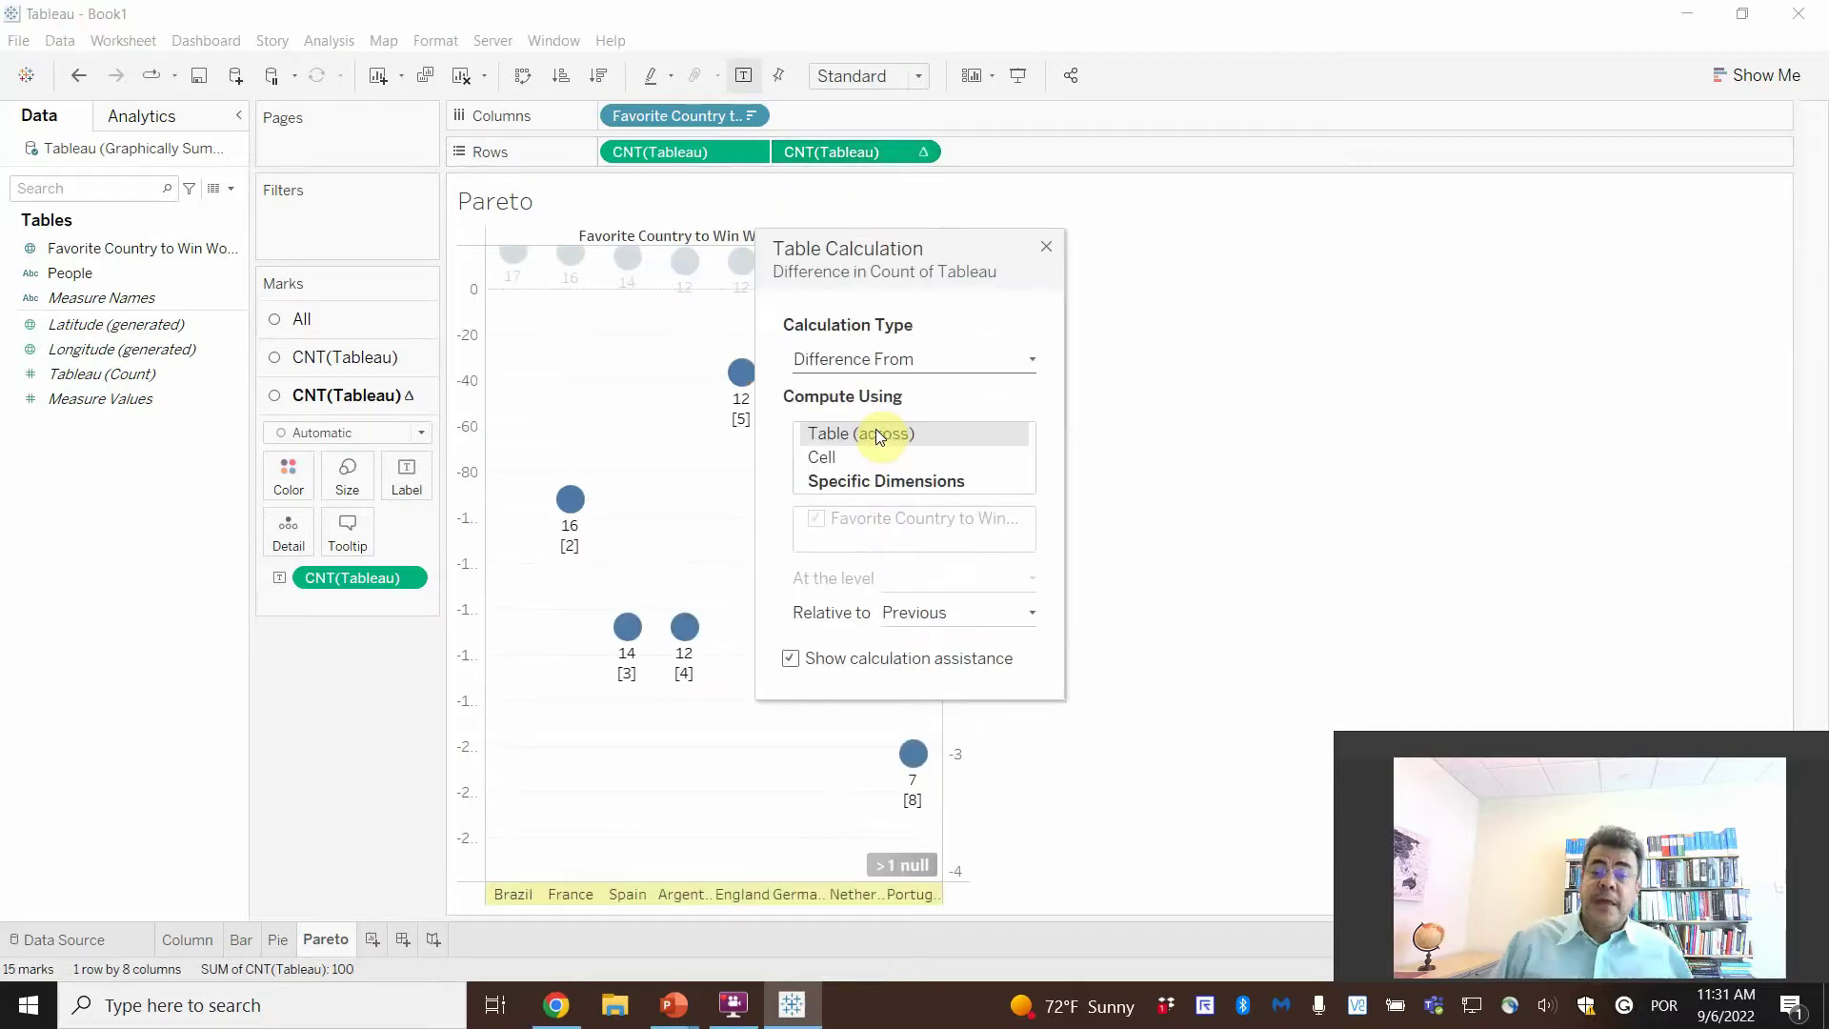
pyautogui.click(921, 358)
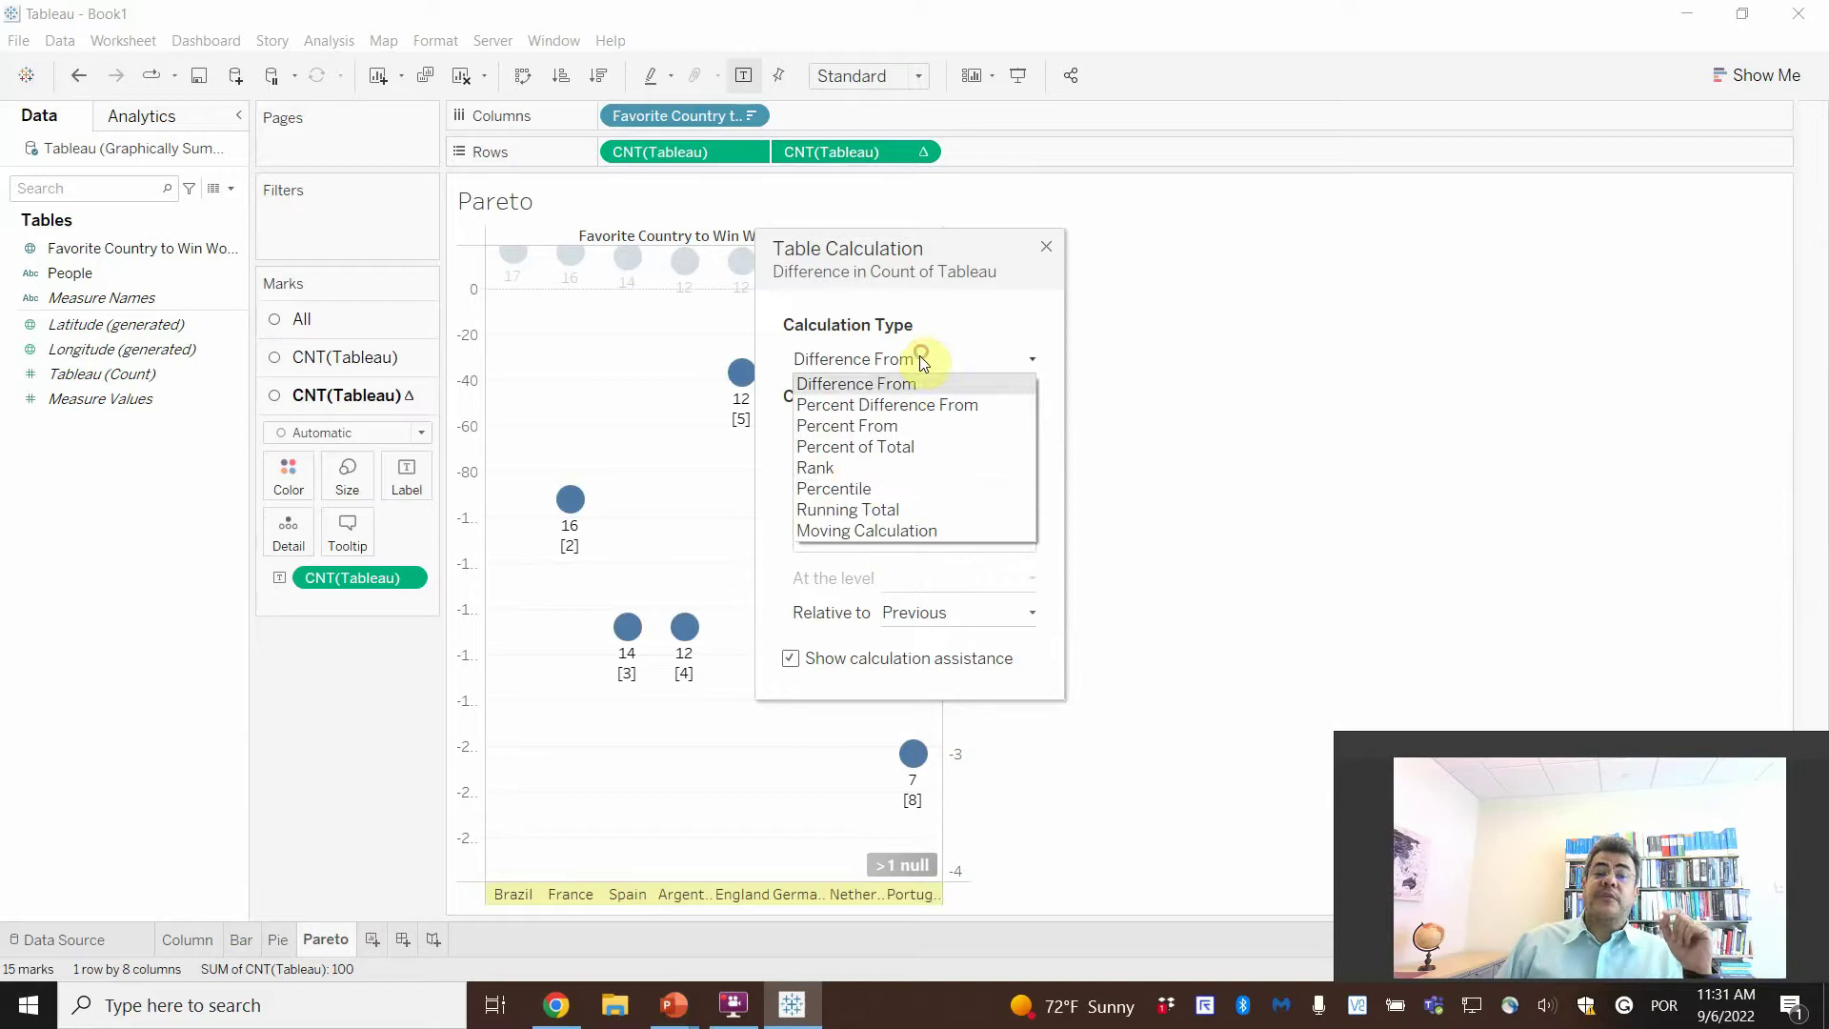
pyautogui.click(863, 509)
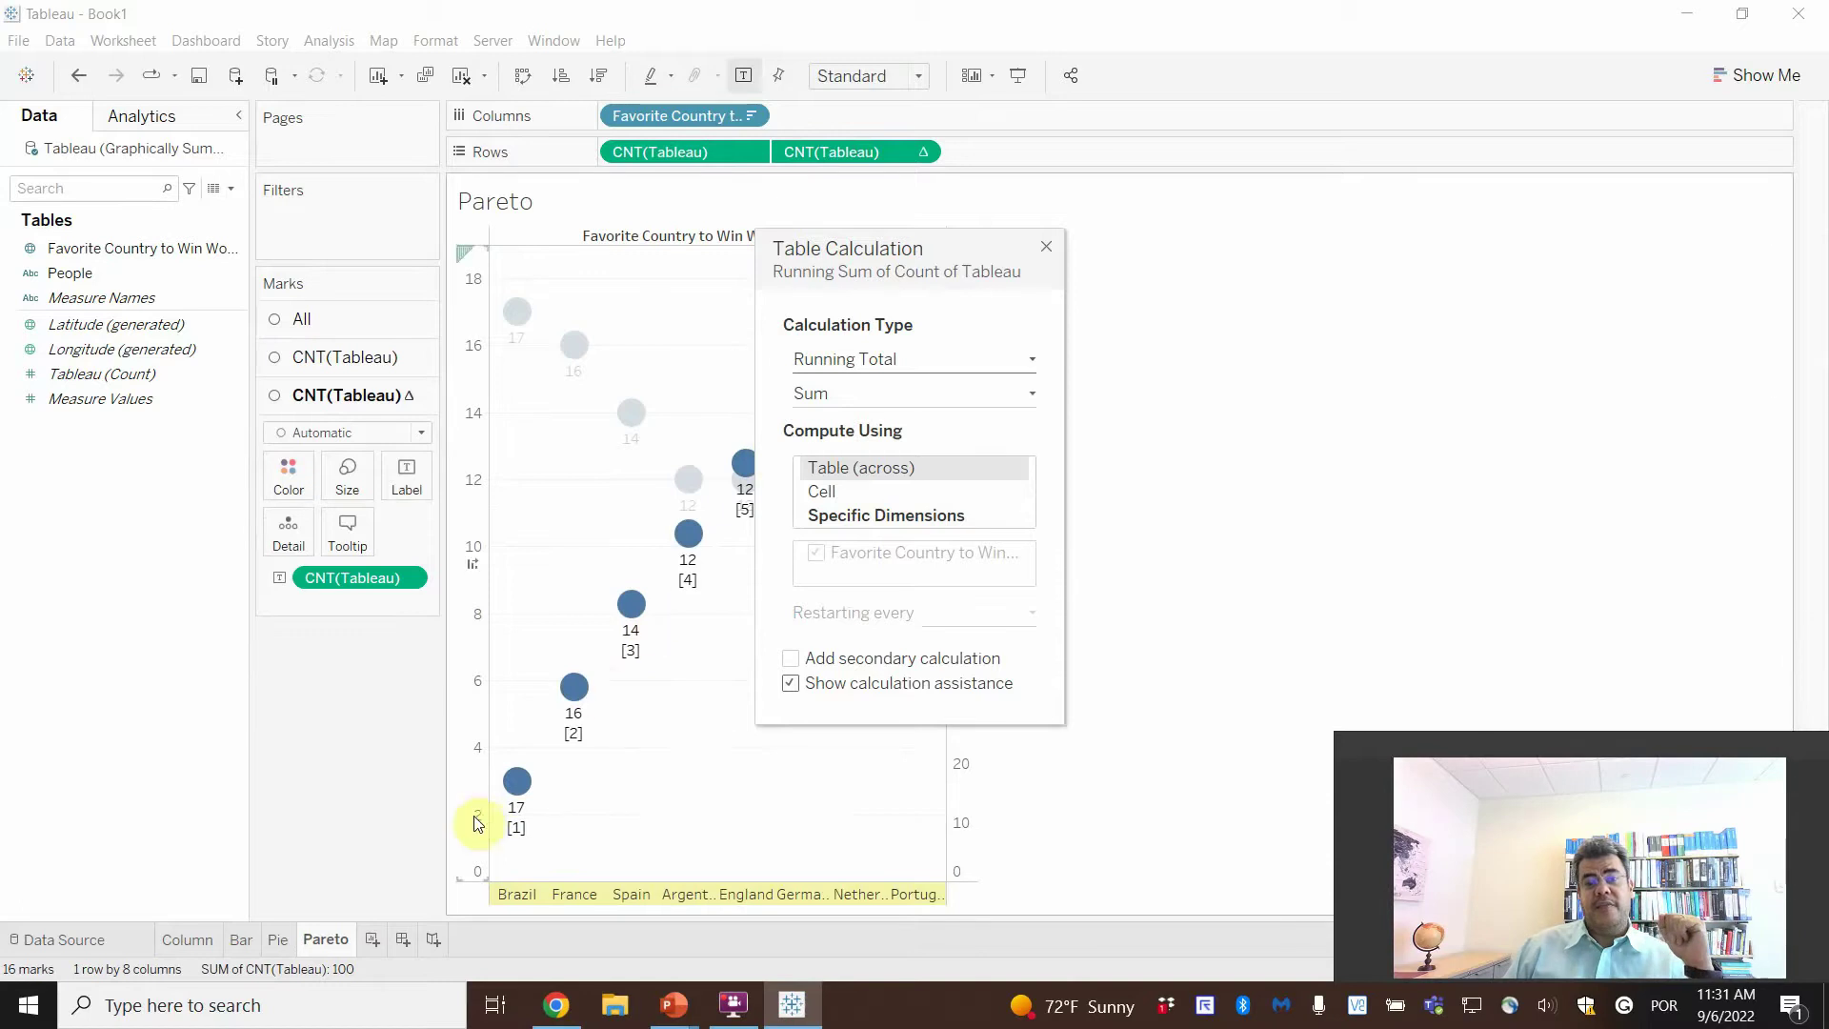
pyautogui.moveTo(532, 793)
pyautogui.moveTo(746, 487)
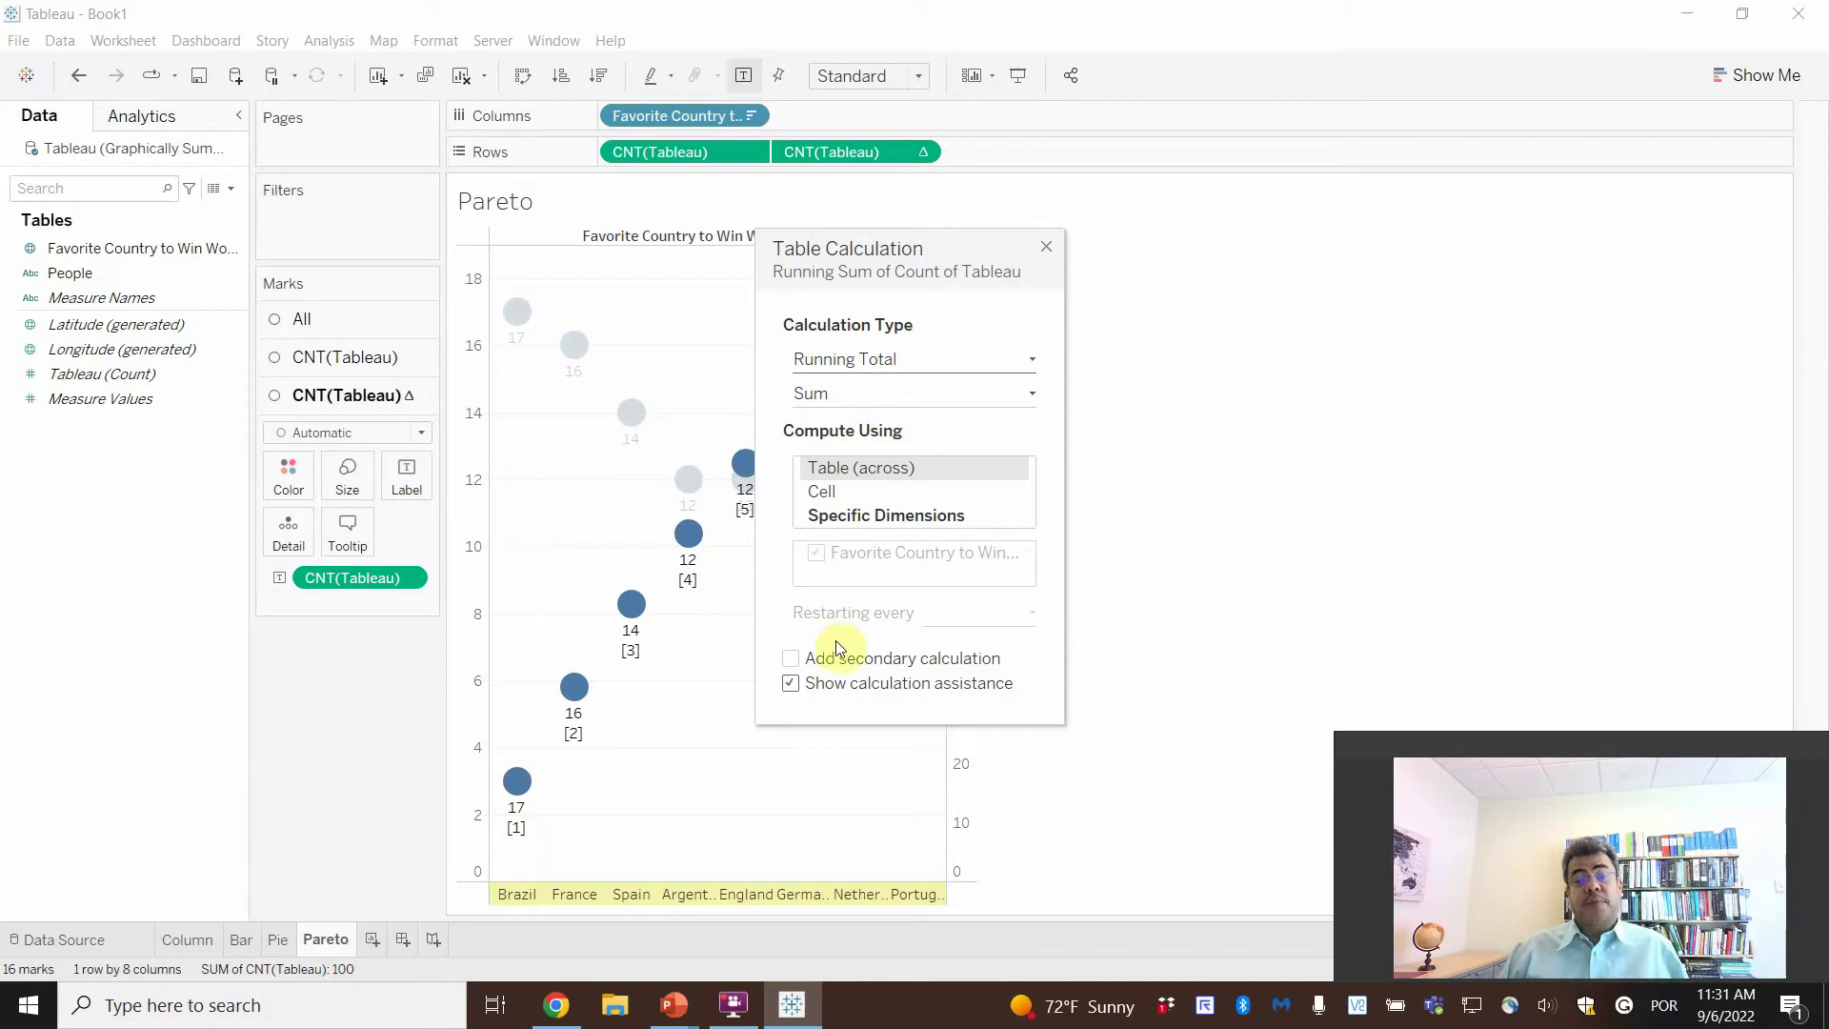
pyautogui.click(792, 660)
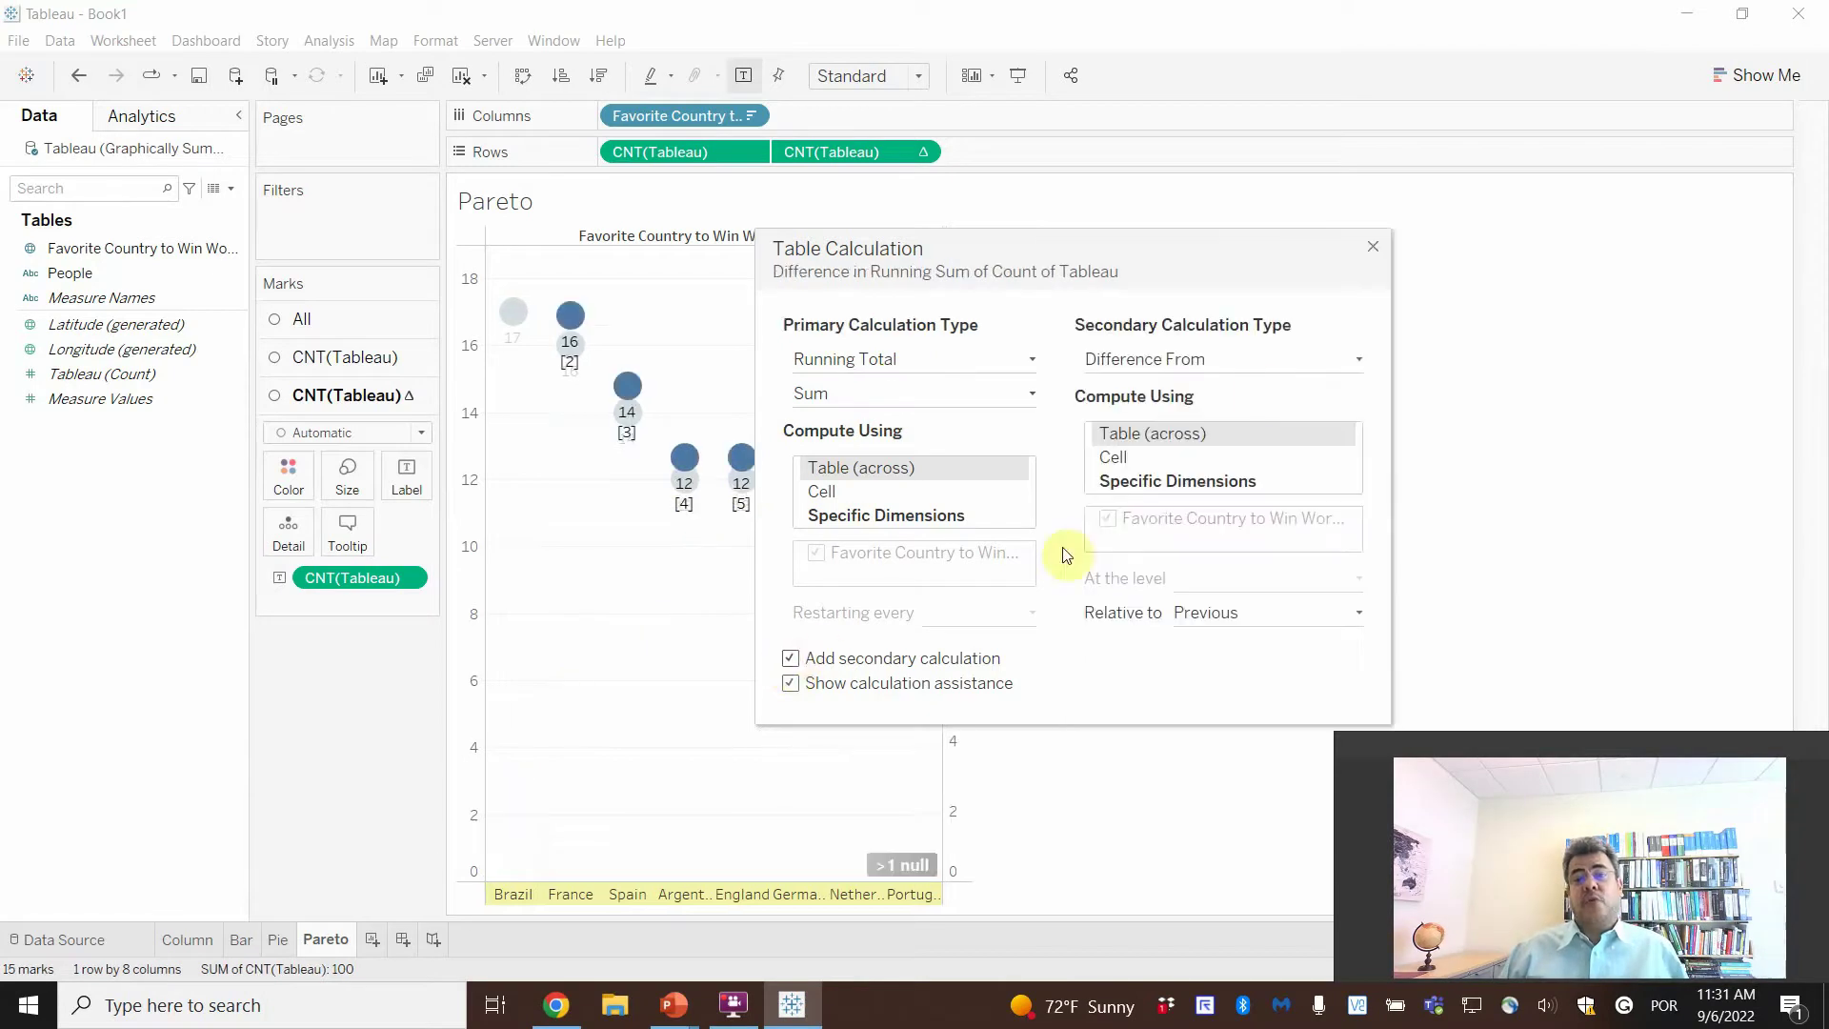
pyautogui.click(1323, 355)
pyautogui.click(1181, 447)
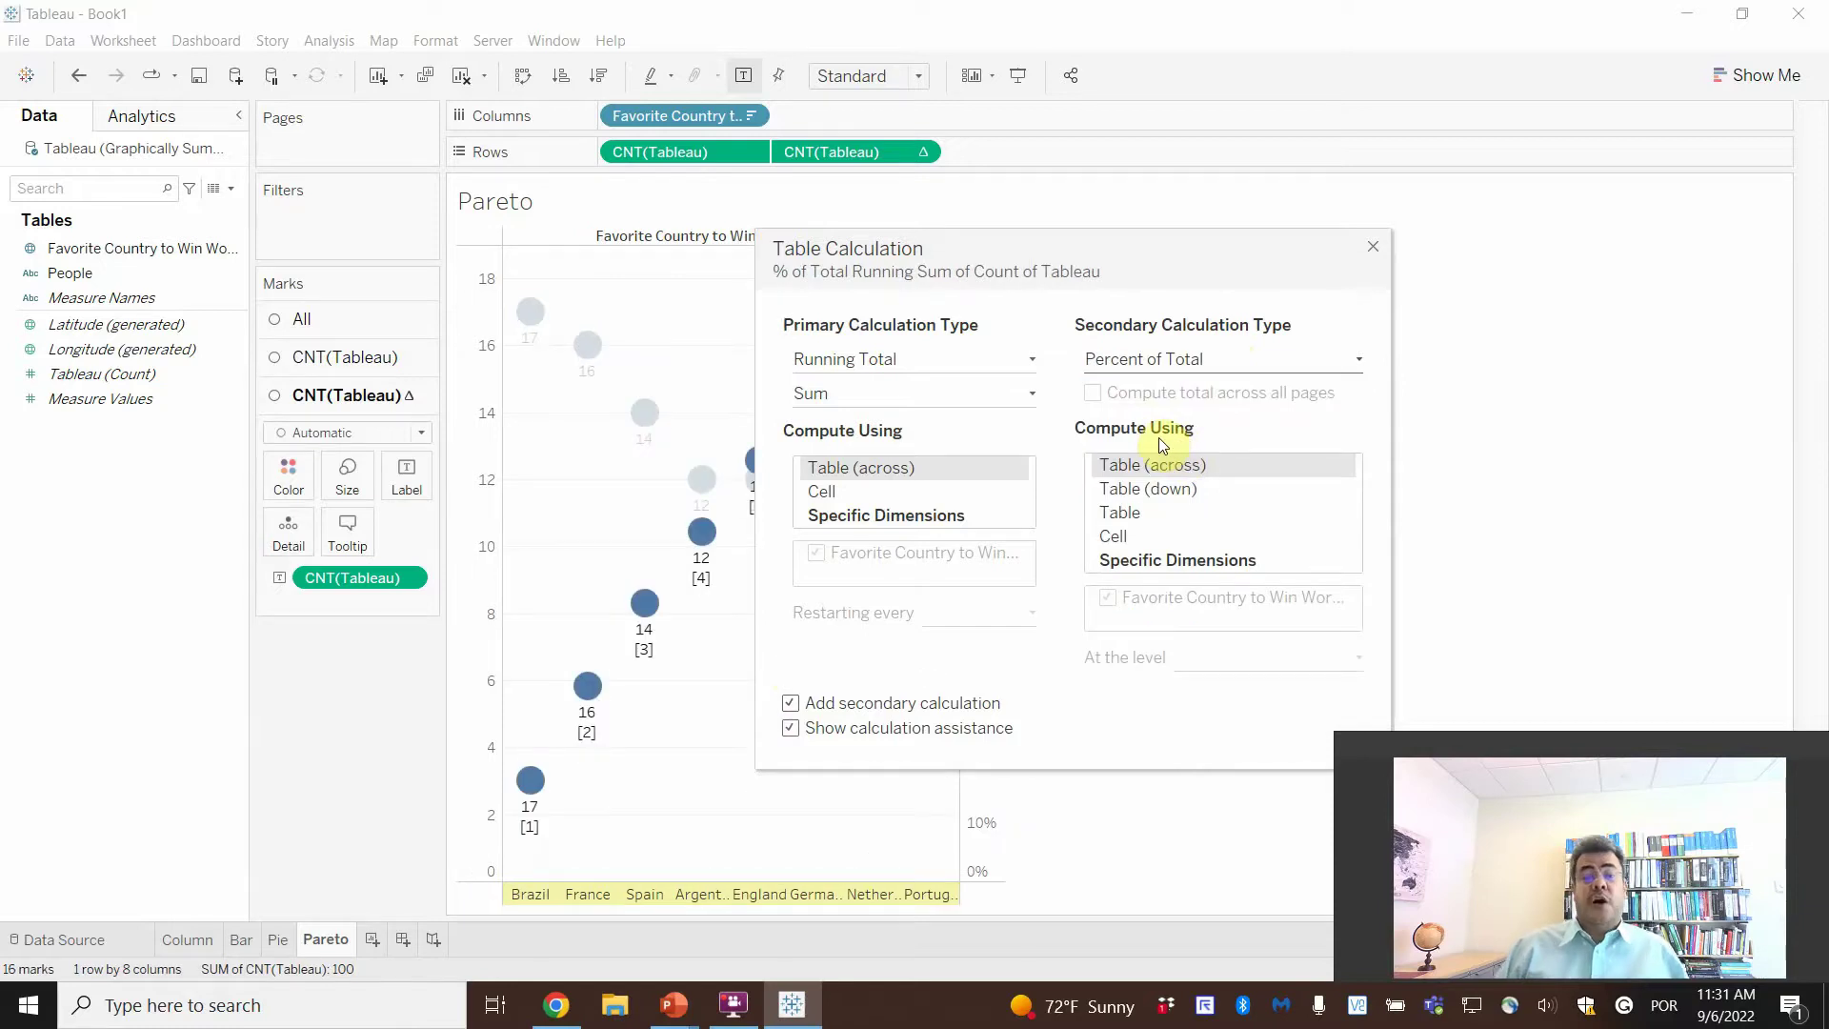
pyautogui.click(1375, 247)
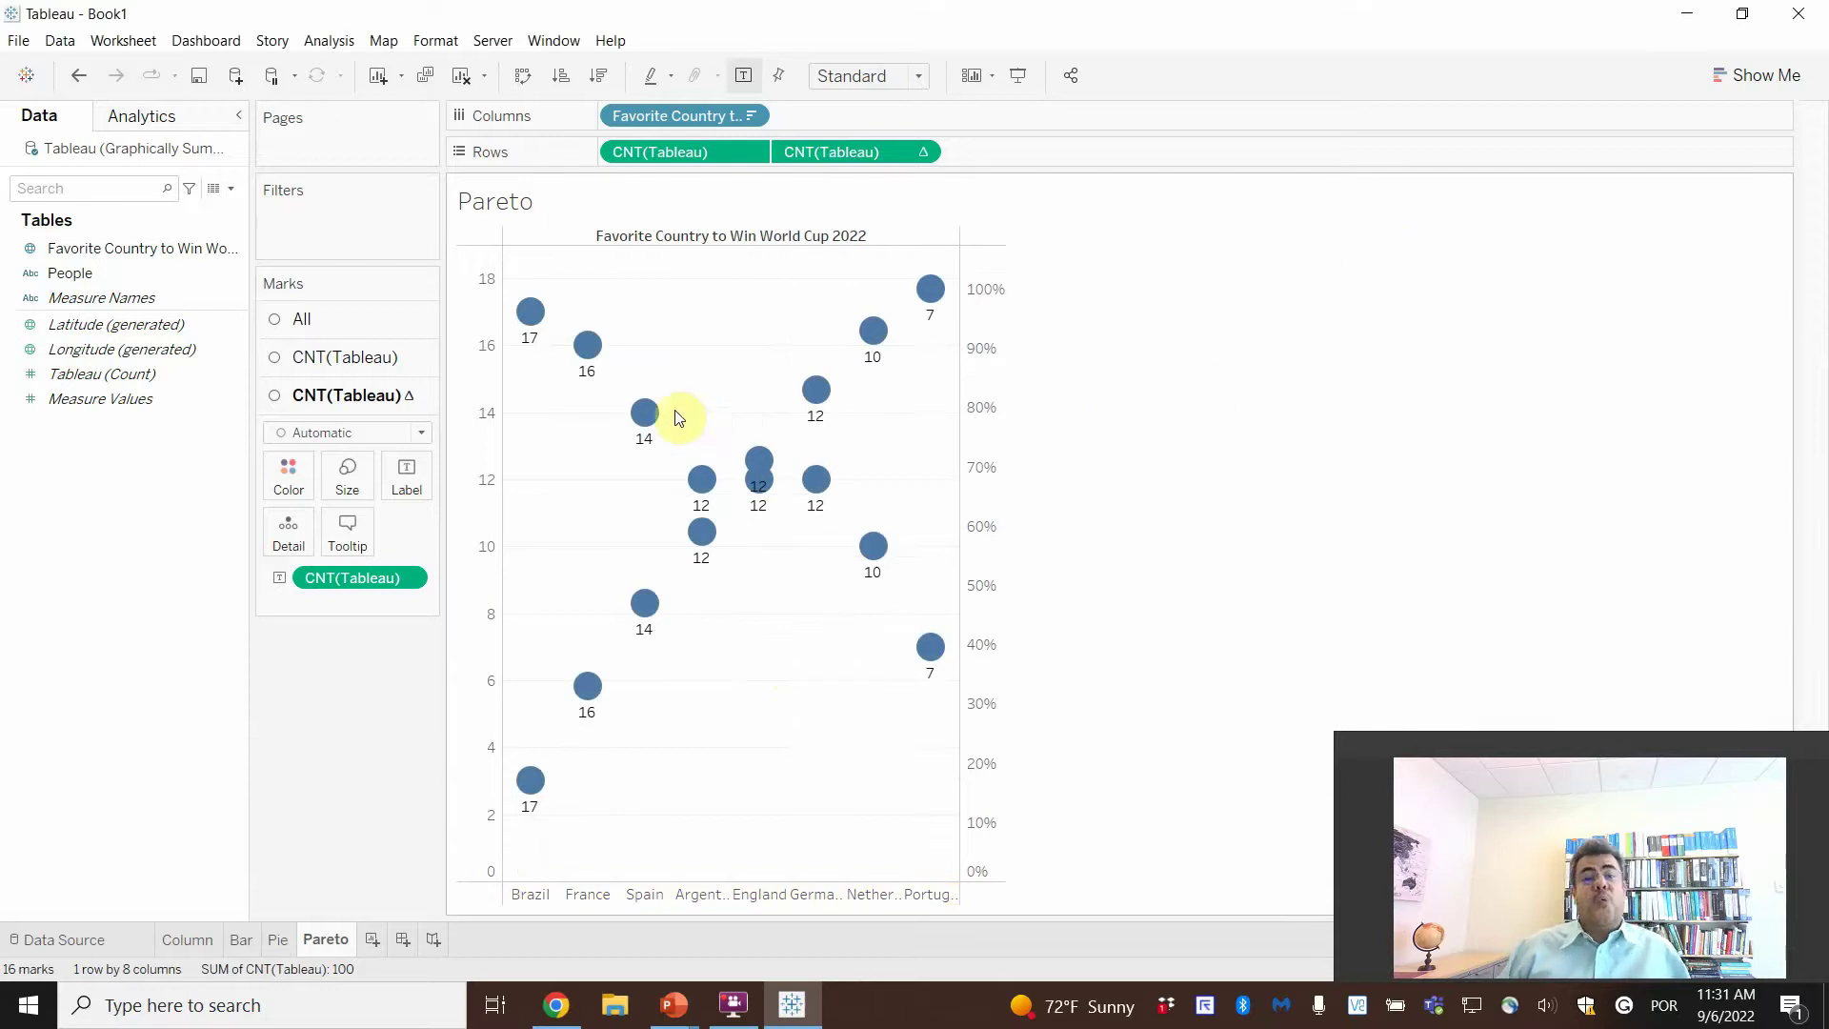
# - Draw the first count layer as bars and the running percentage as a line
pyautogui.click(354, 366)
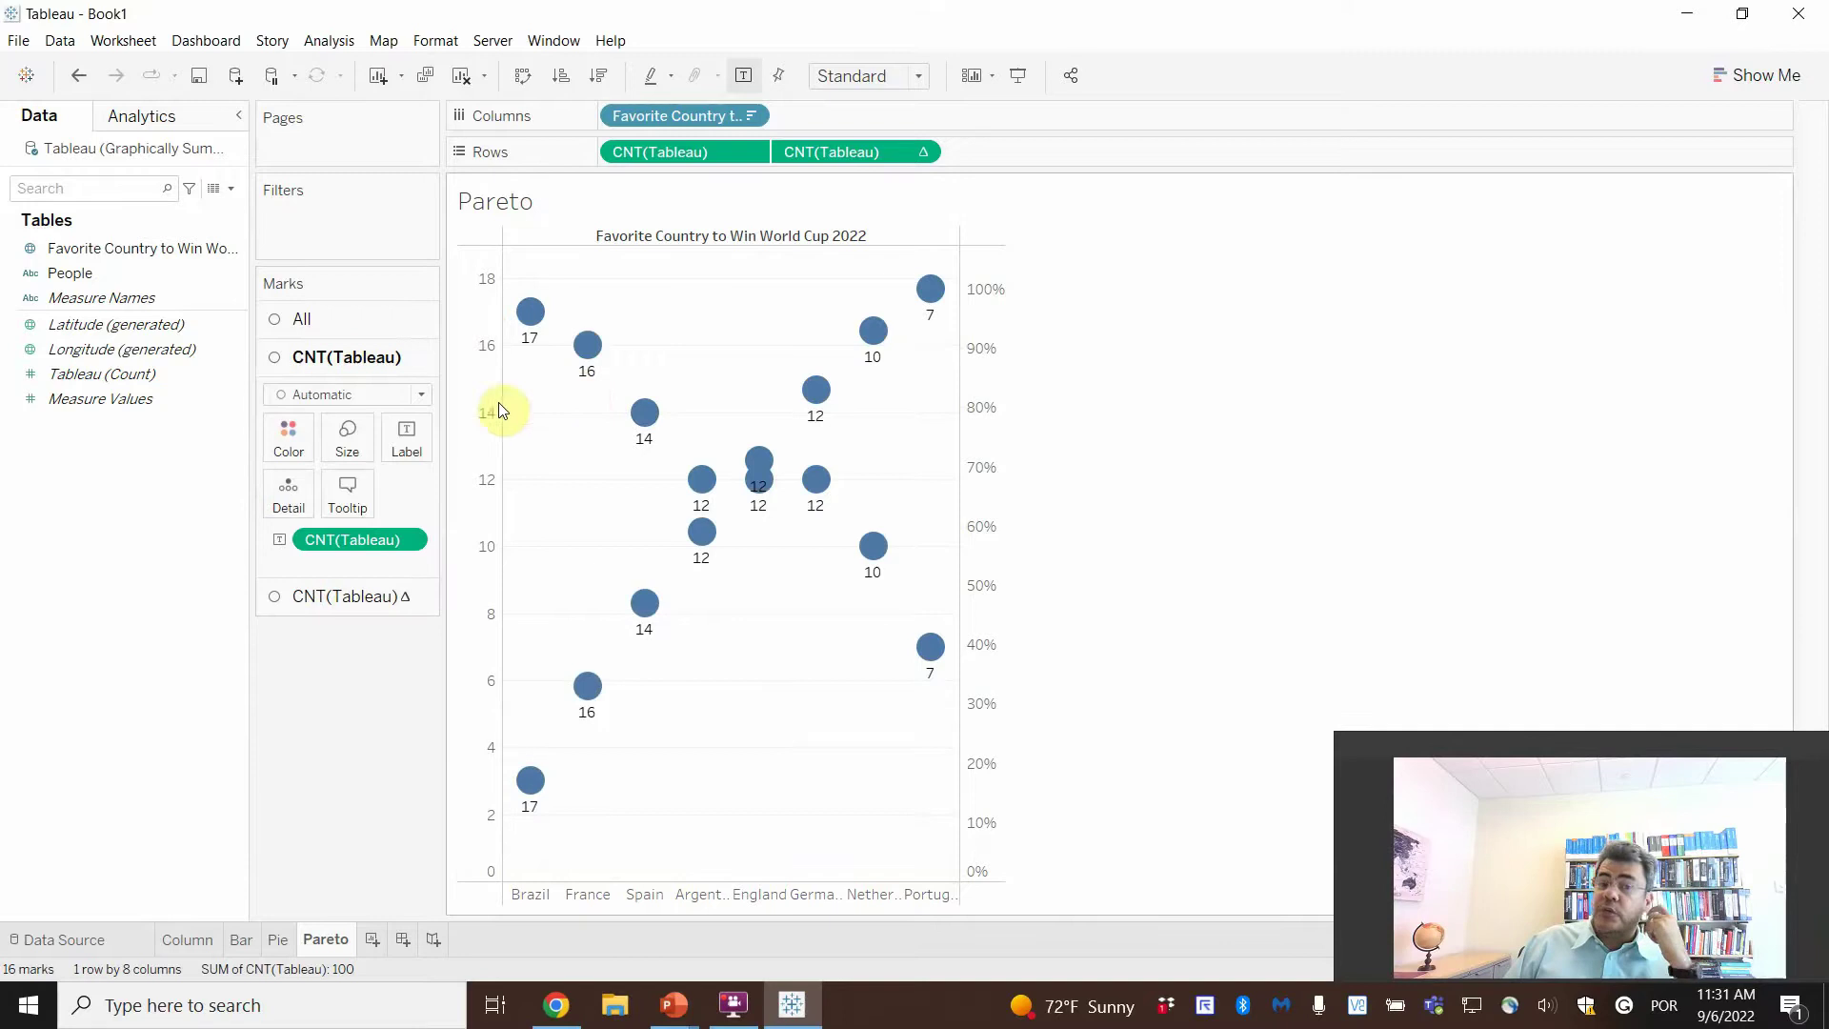
pyautogui.click(368, 396)
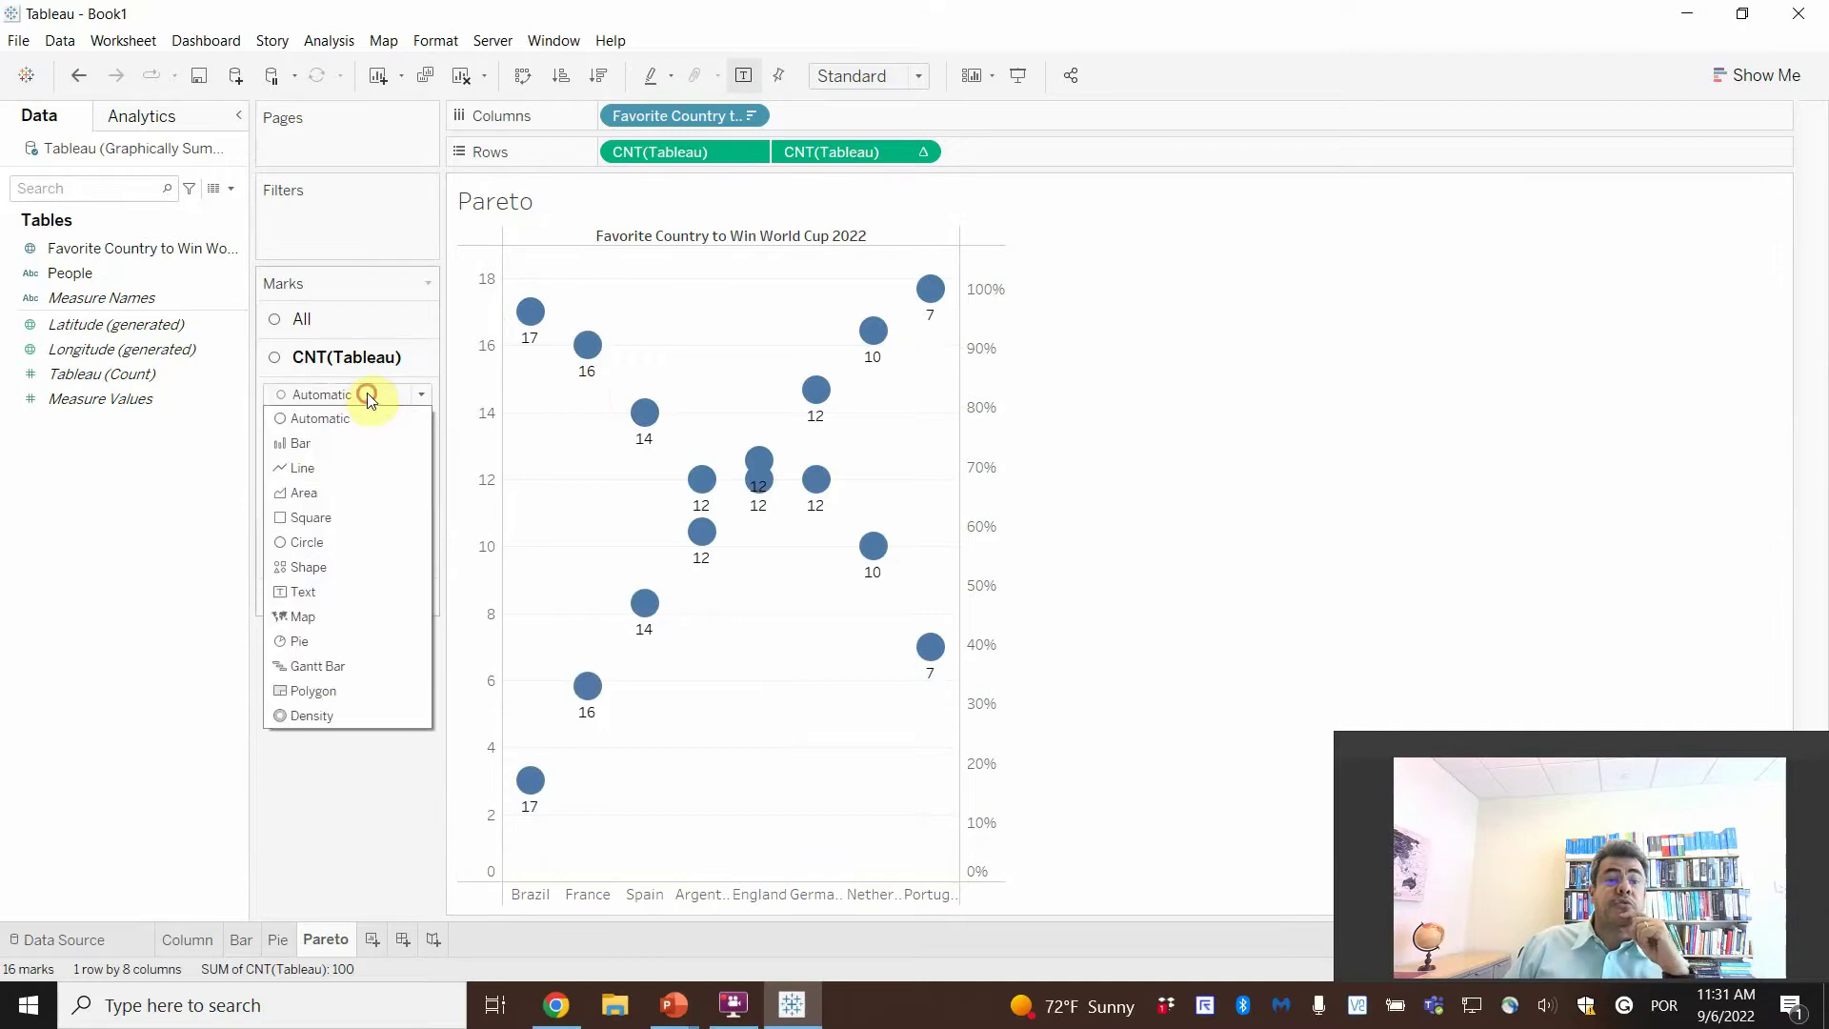
pyautogui.click(301, 444)
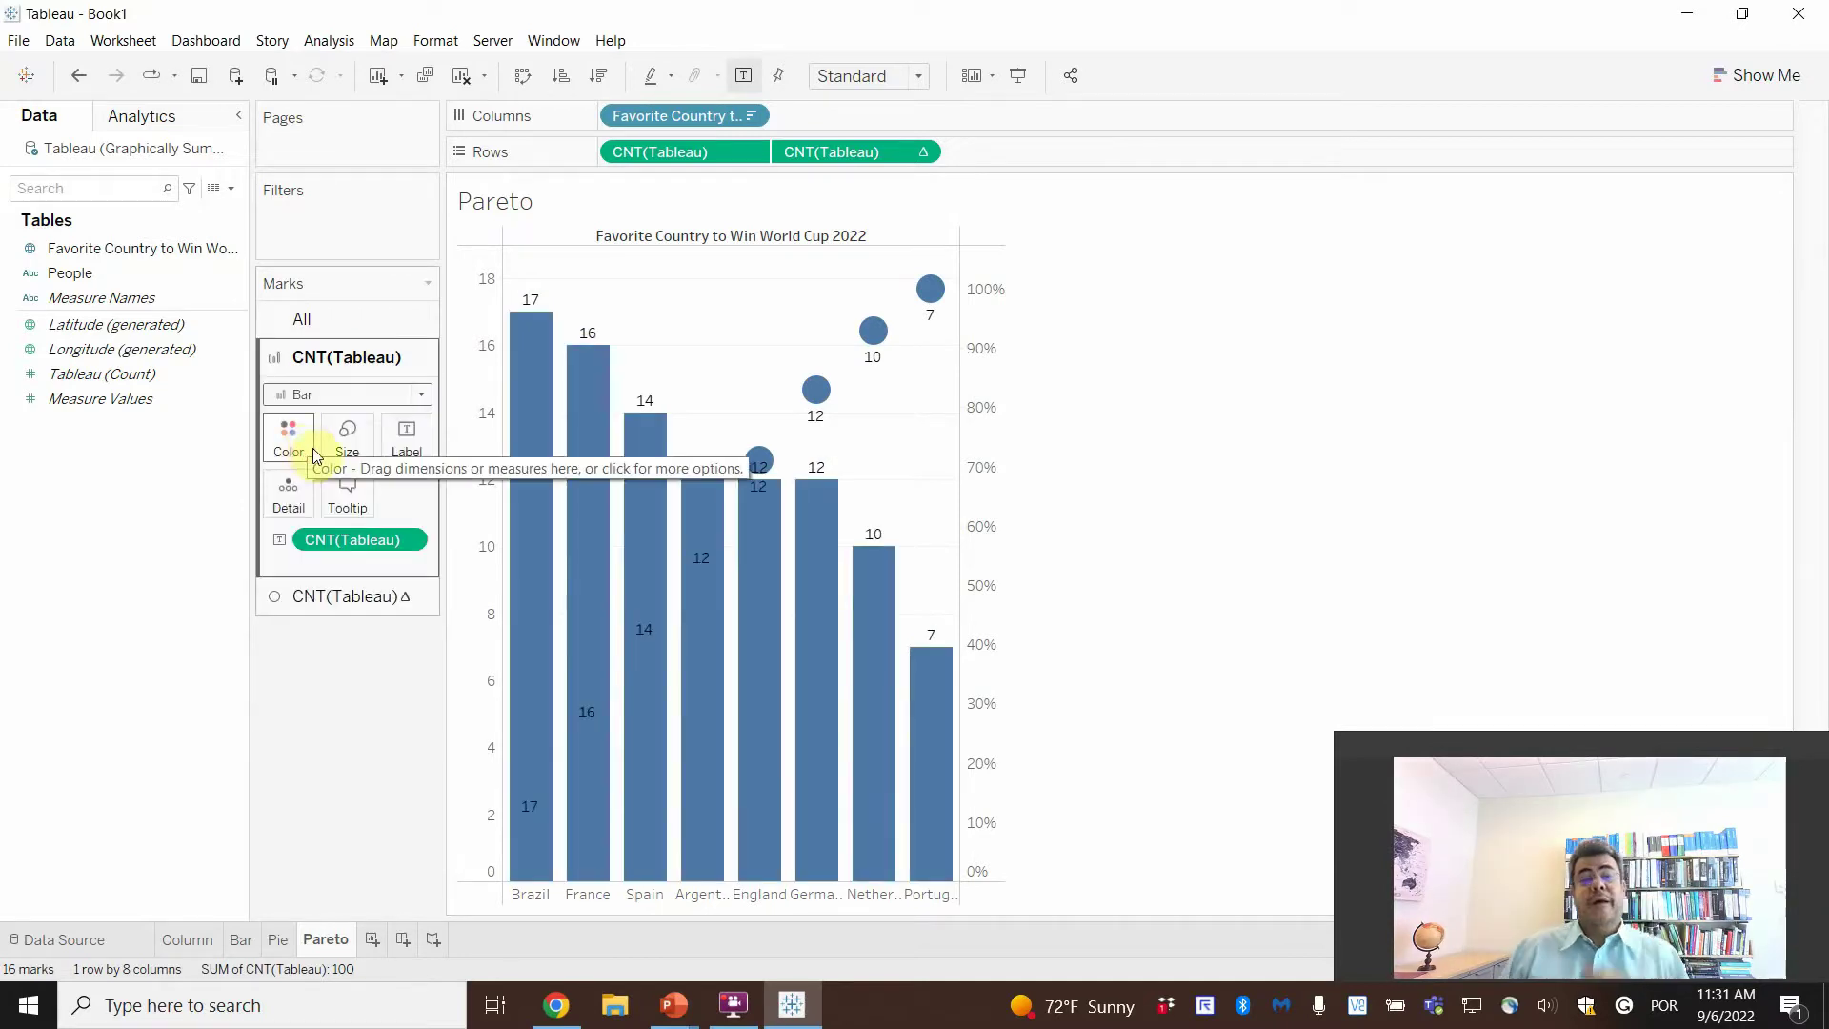
pyautogui.click(360, 596)
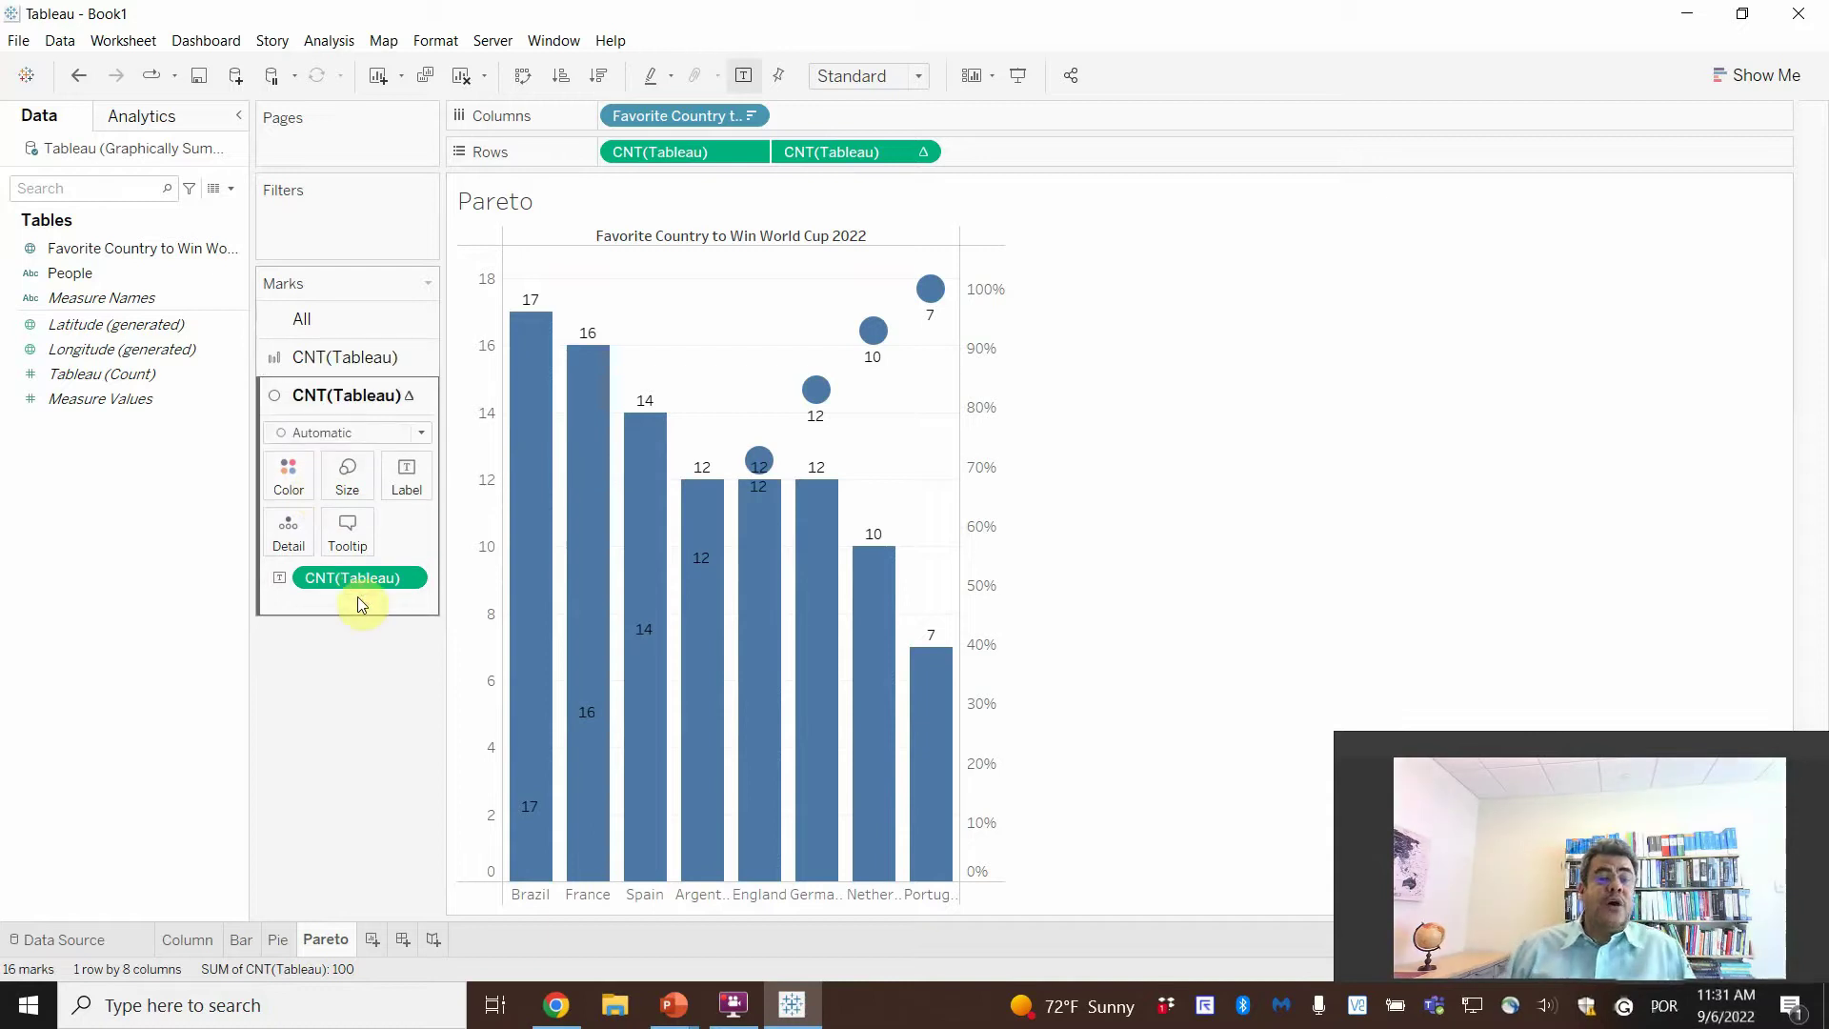
pyautogui.click(408, 438)
pyautogui.click(312, 507)
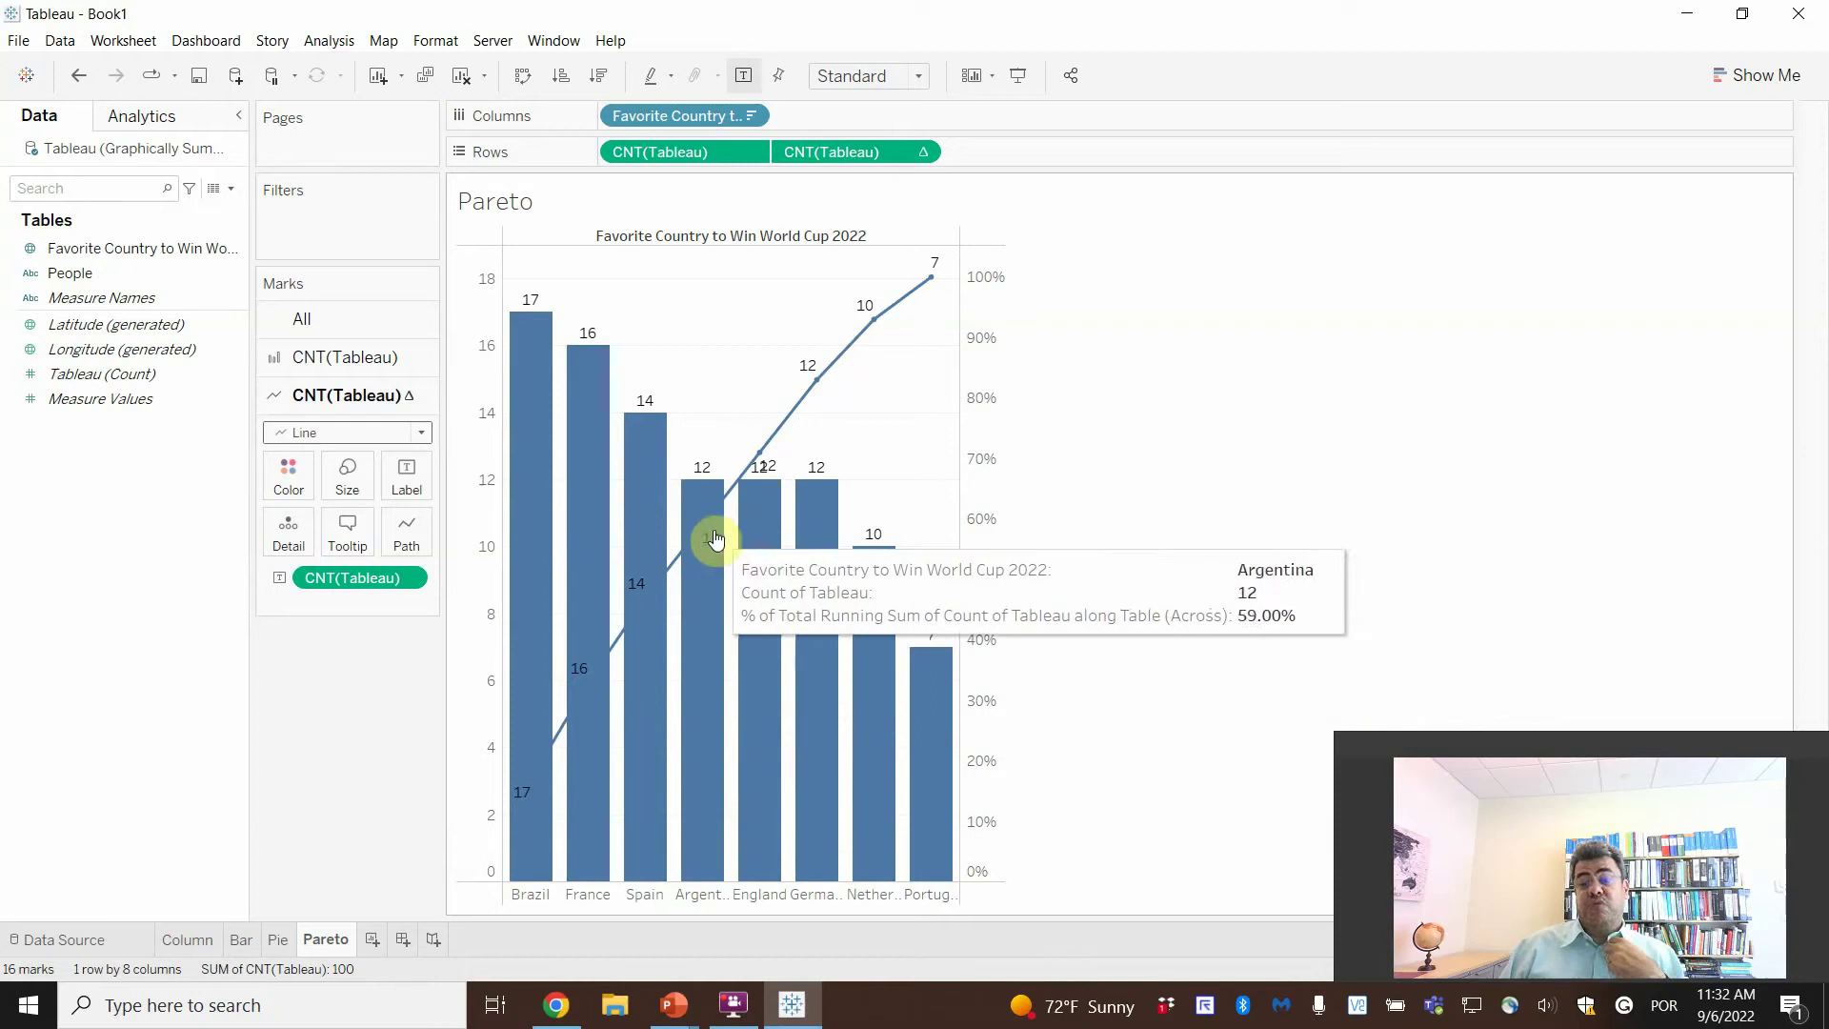
# - Colour the running-percentage line orange and remove its value labels
pyautogui.click(313, 492)
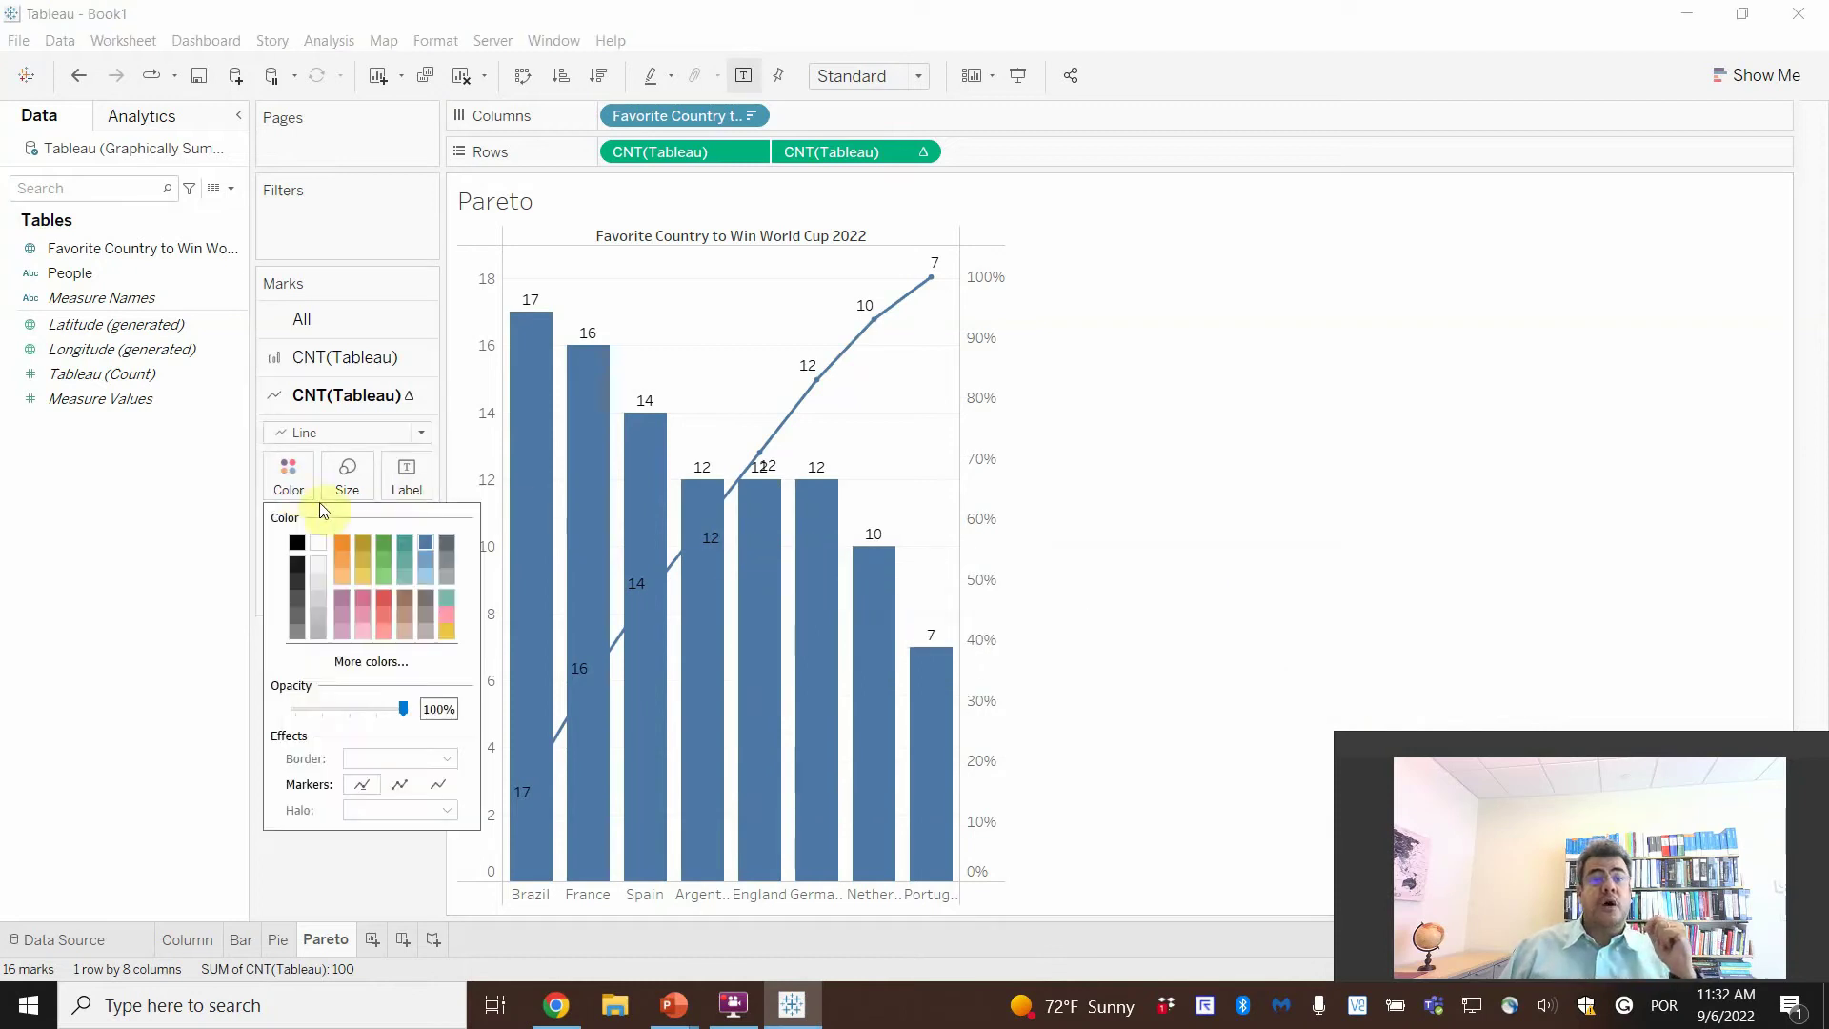
pyautogui.click(347, 541)
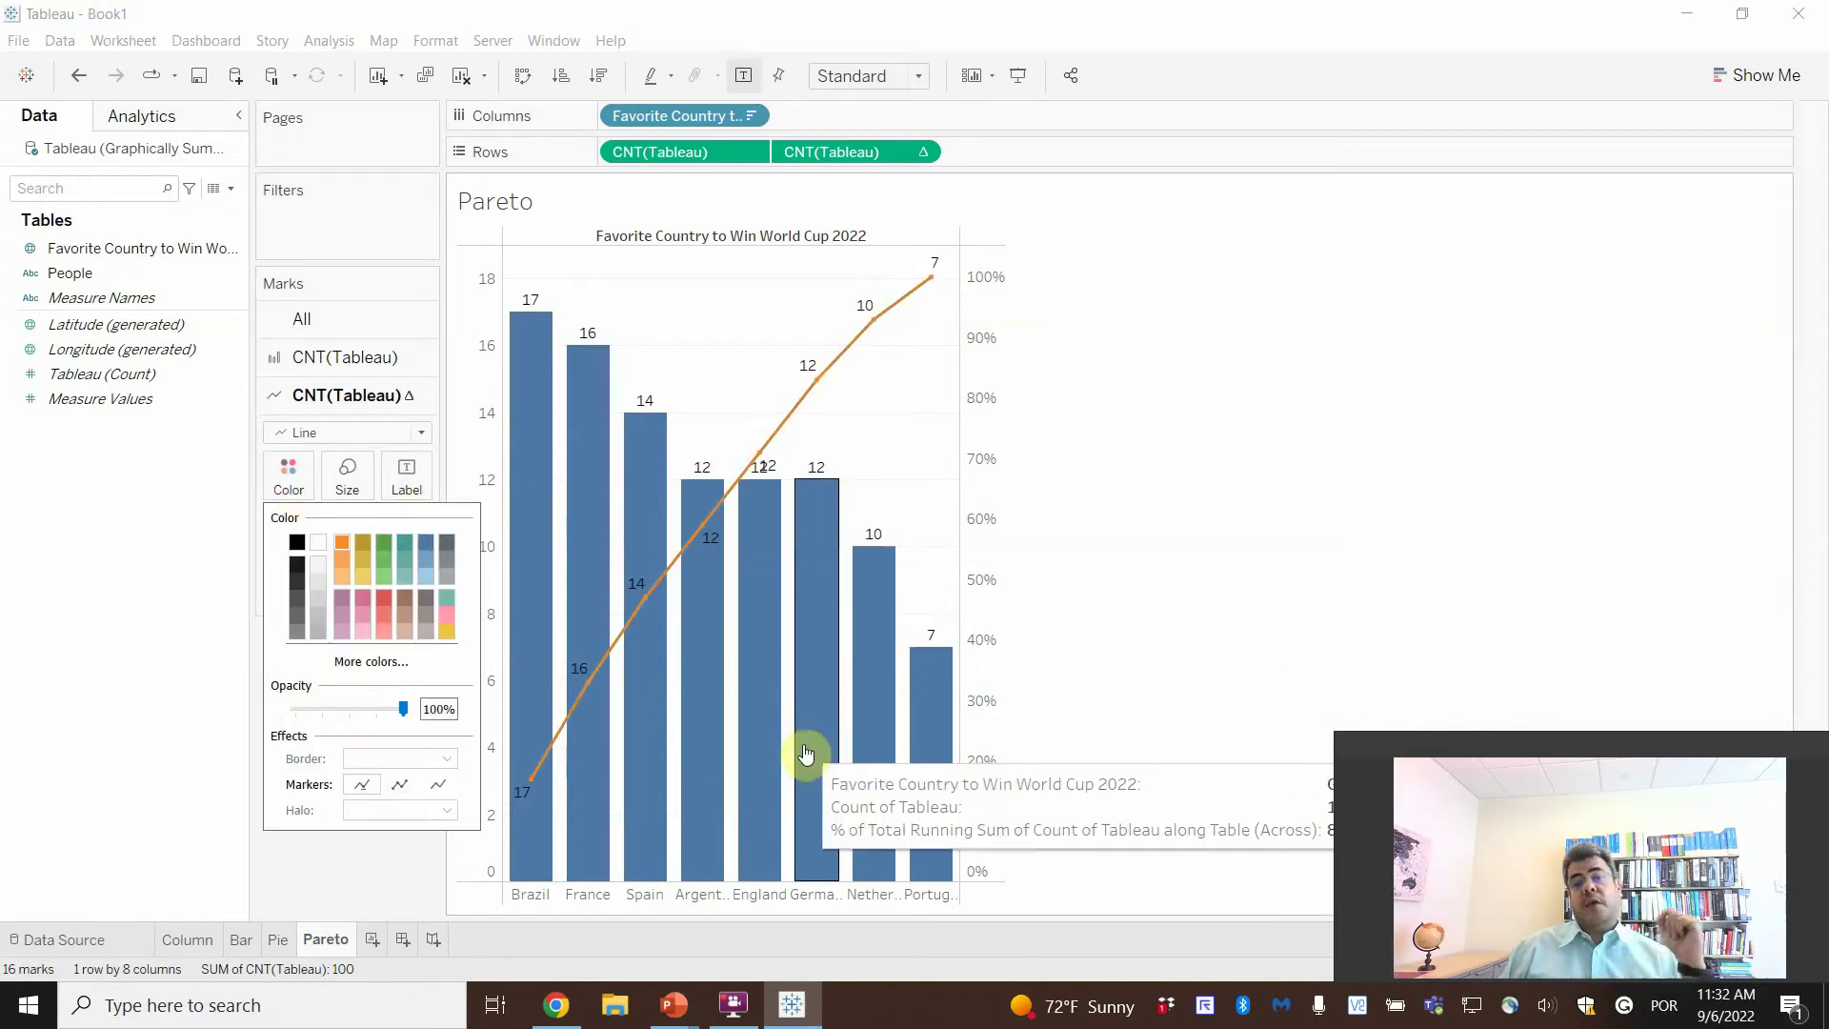
pyautogui.click(148, 661)
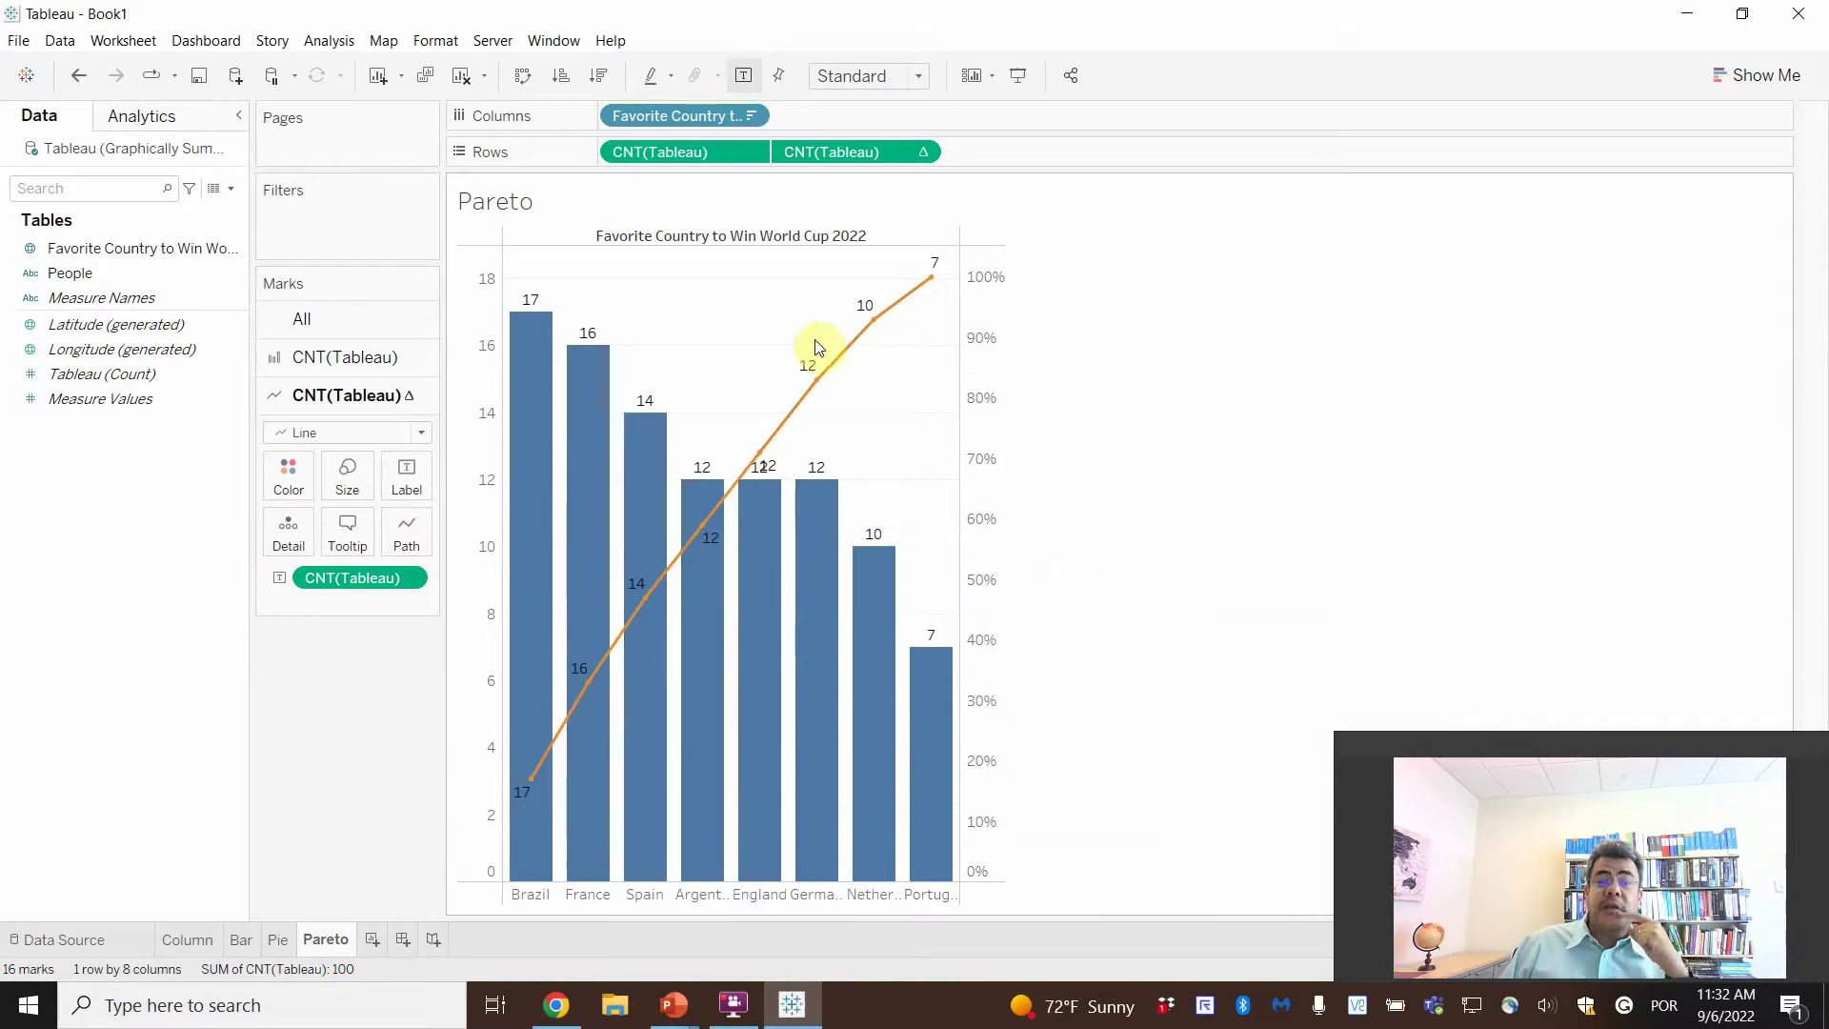
pyautogui.moveTo(370, 589); pyautogui.dragTo(175, 713)
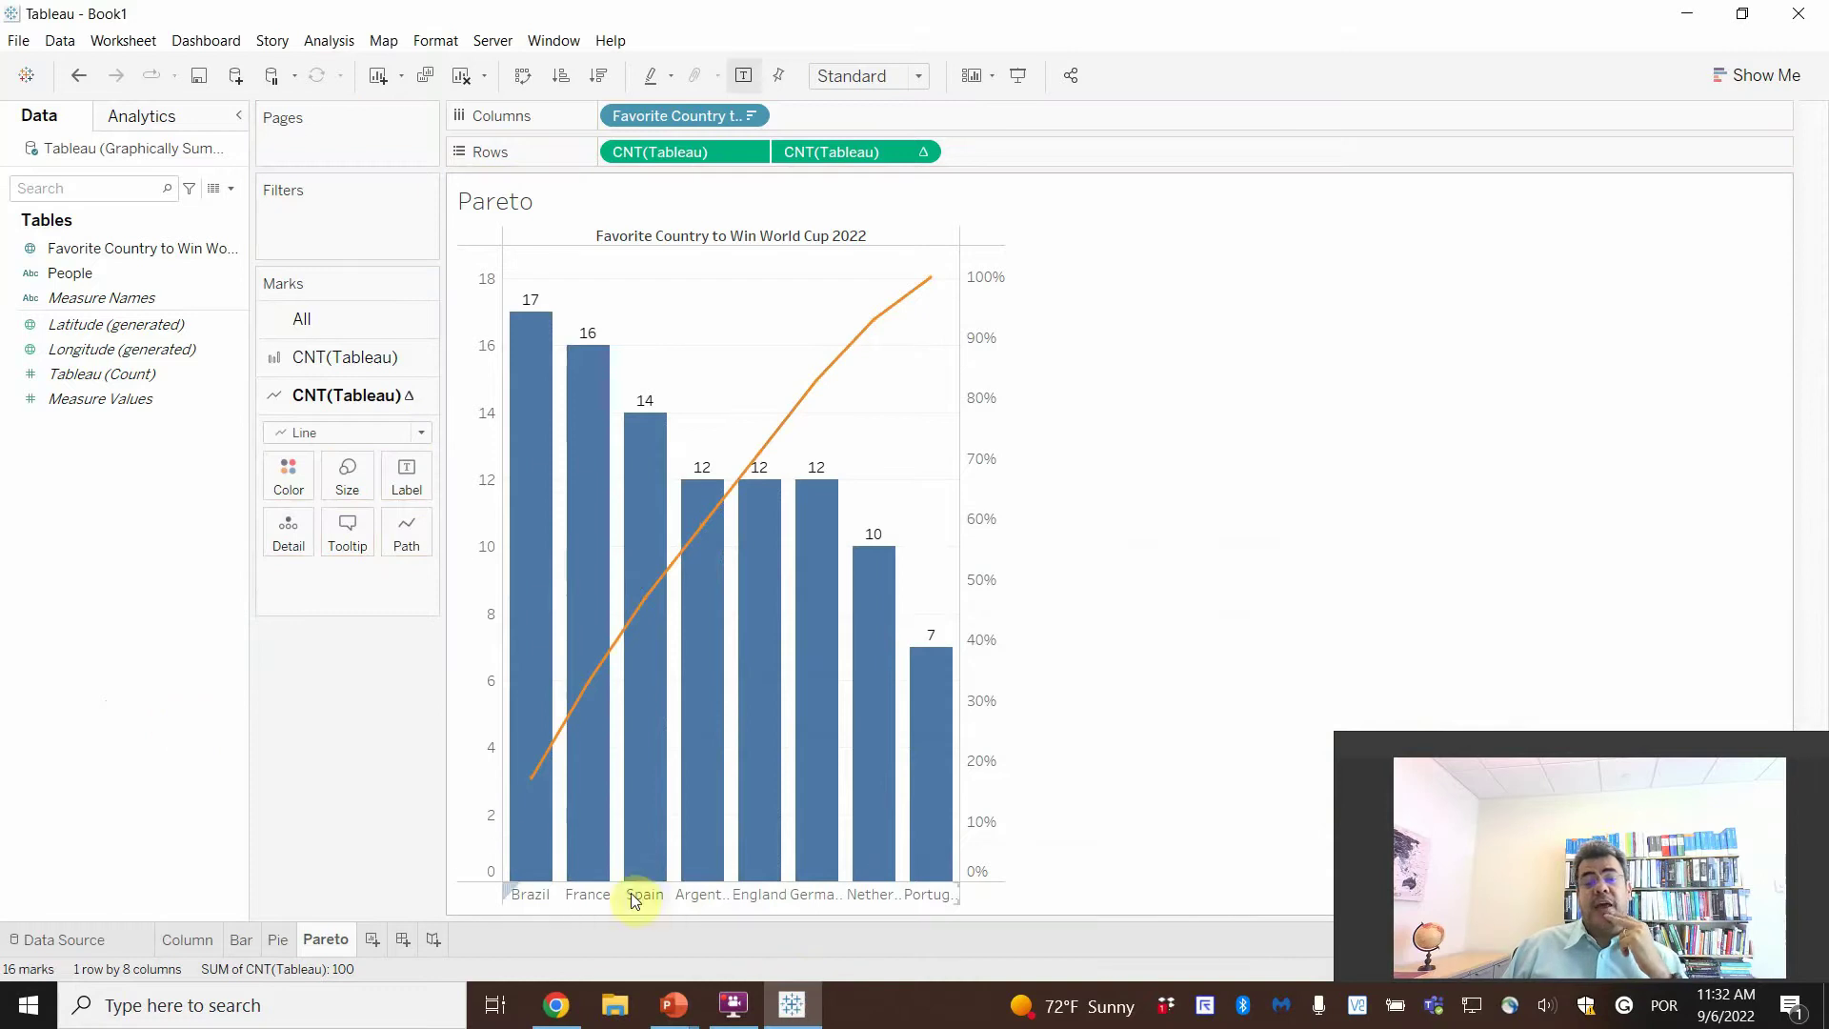
# - Change the Pareto sheet's fit from Standard to Entire View
pyautogui.moveTo(534, 791)
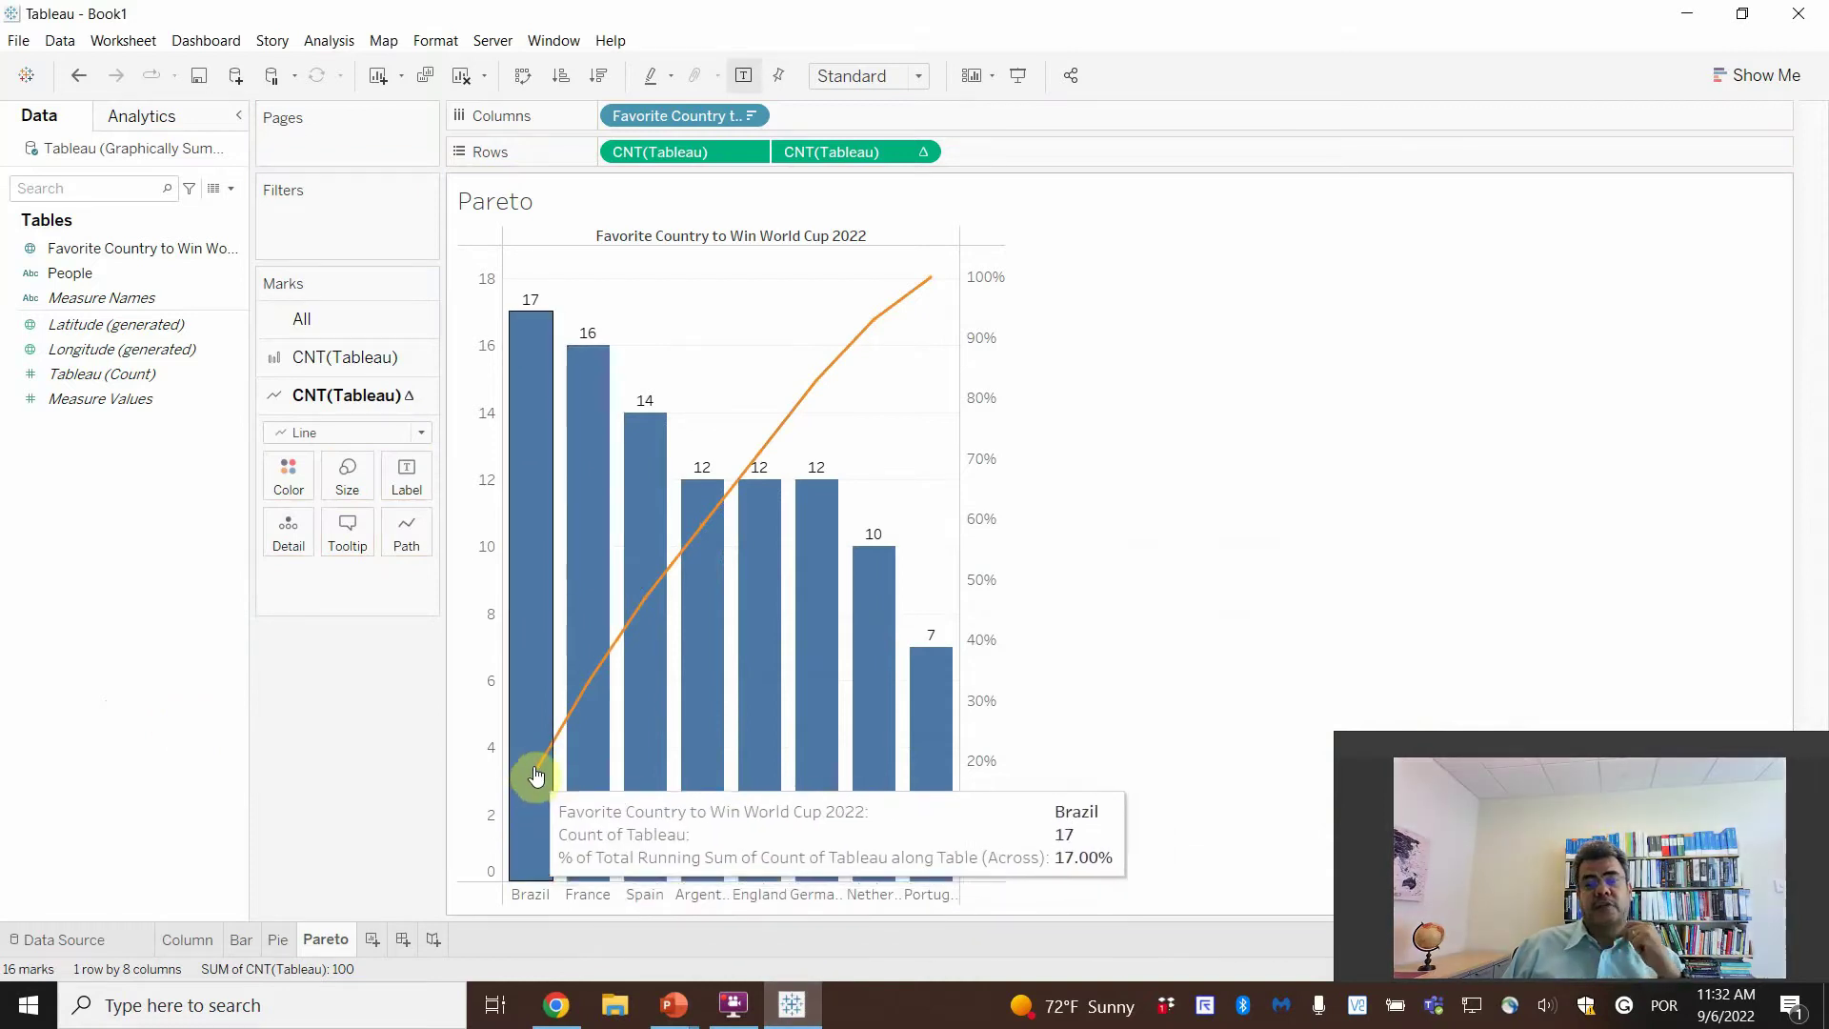
pyautogui.moveTo(587, 703)
pyautogui.moveTo(924, 290)
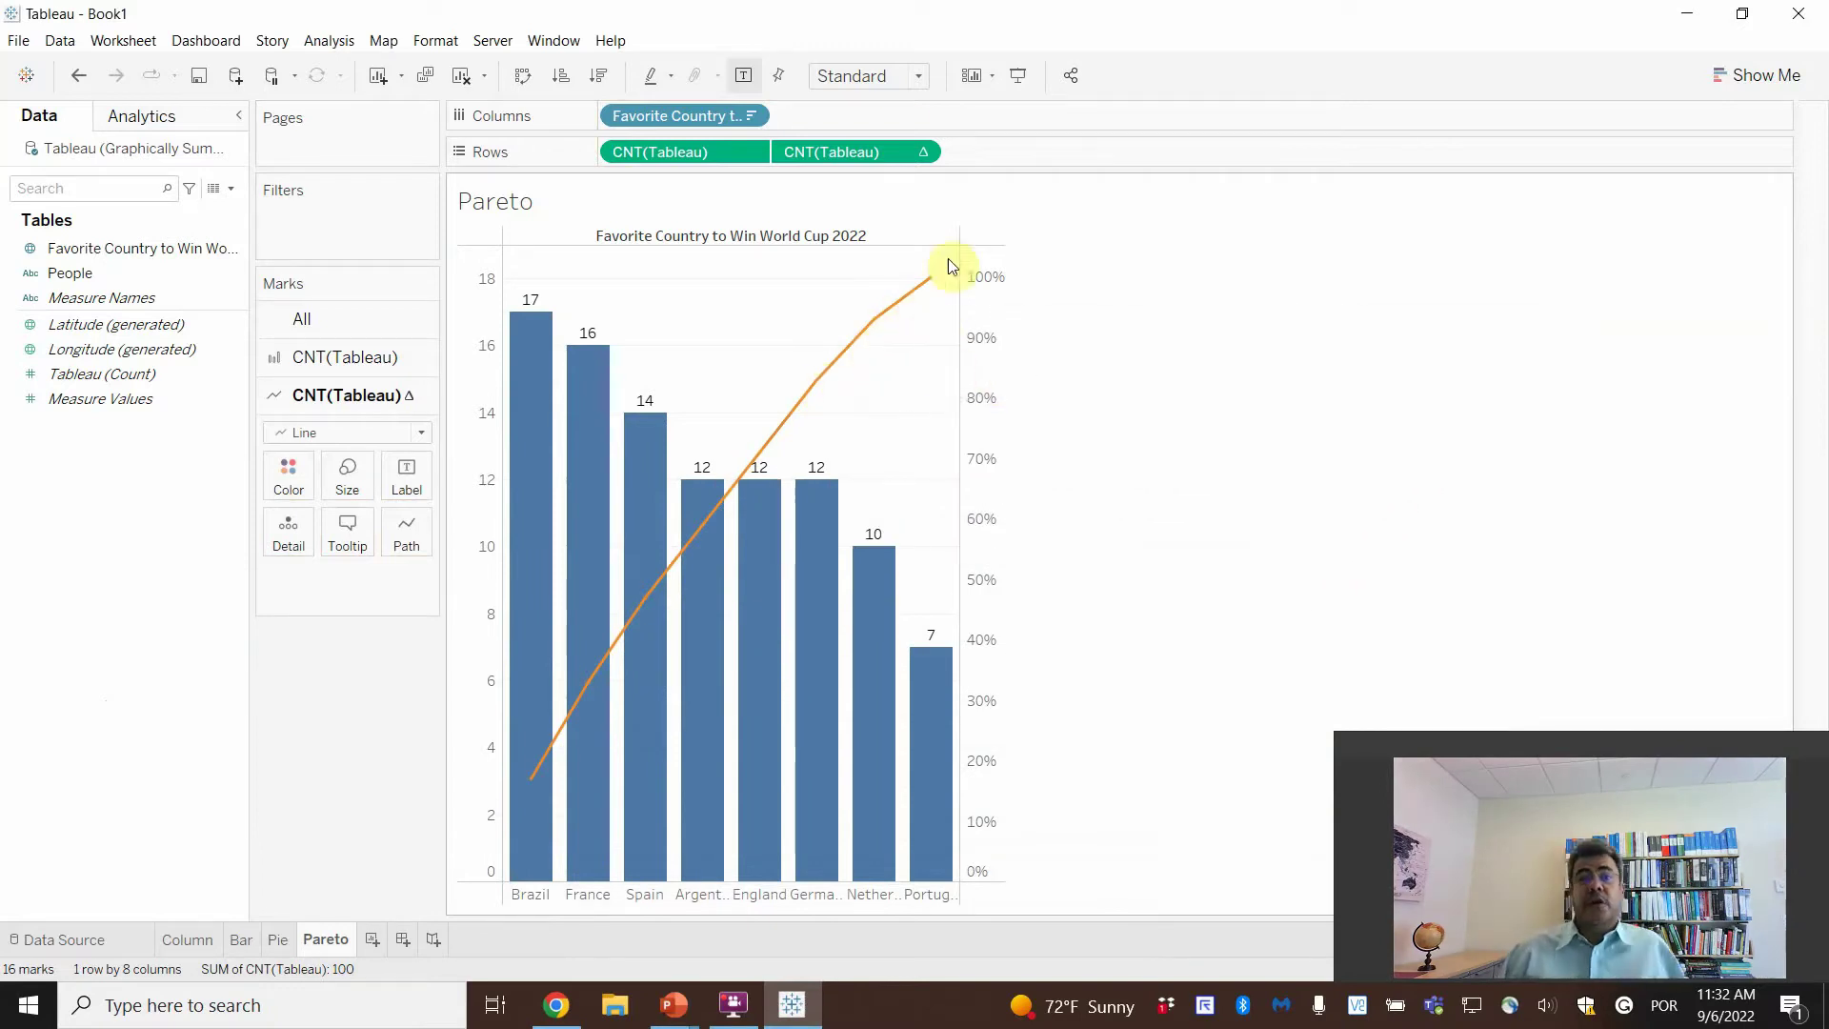
pyautogui.click(905, 81)
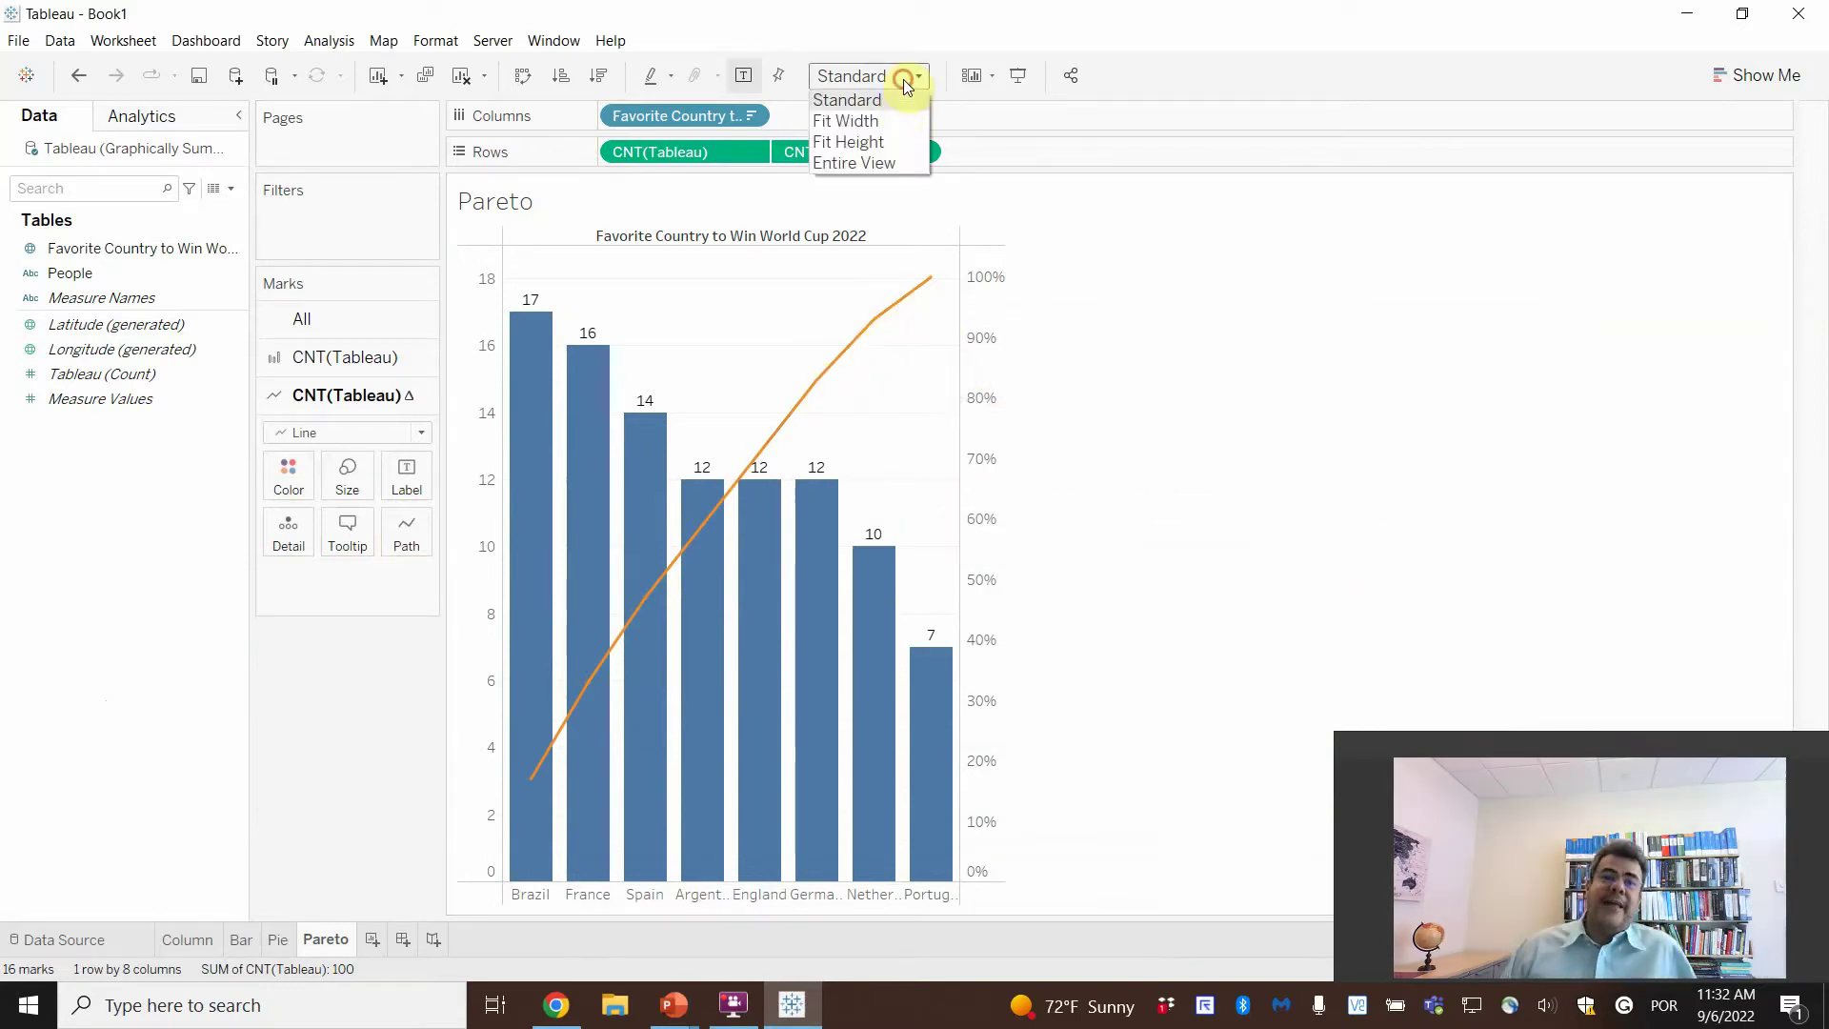
pyautogui.click(878, 162)
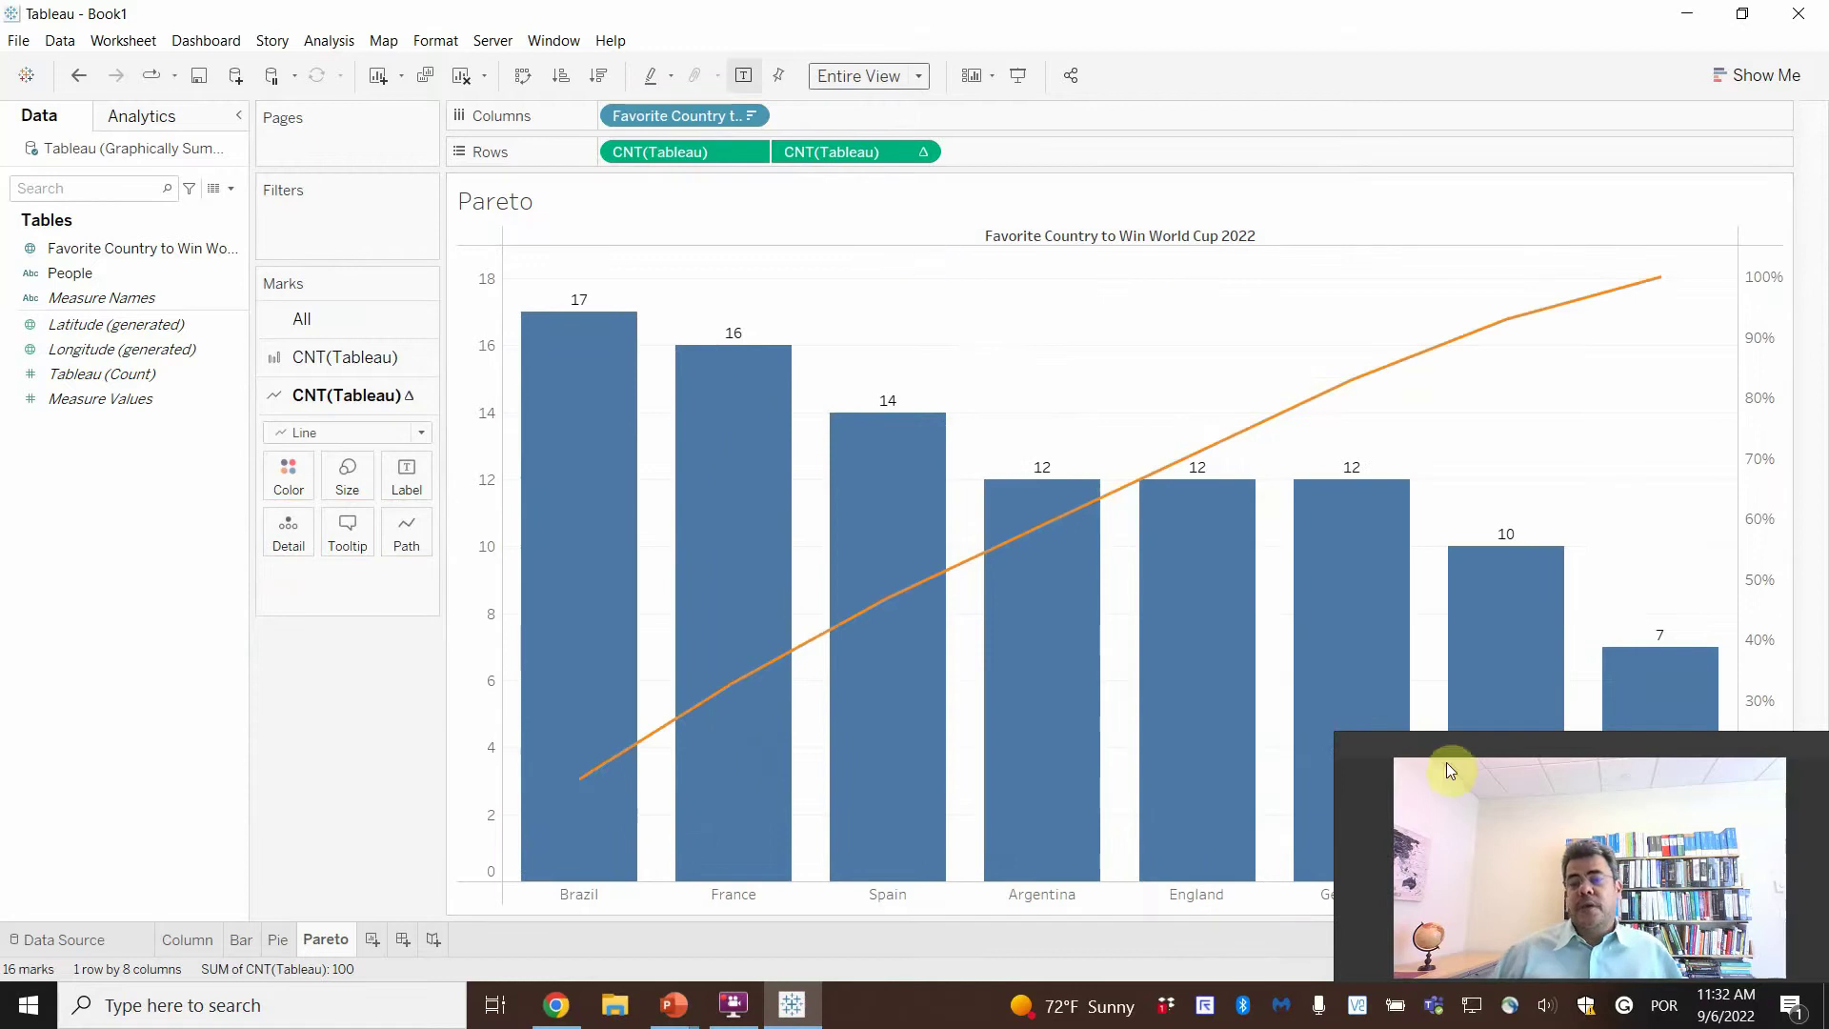
pyautogui.moveTo(1576, 740)
pyautogui.mouseDown()
pyautogui.moveTo(198, 419)
pyautogui.moveTo(284, 569)
pyautogui.moveTo(1058, 636)
pyautogui.moveTo(1521, 709)
pyautogui.moveTo(1558, 737)
pyautogui.mouseUp()
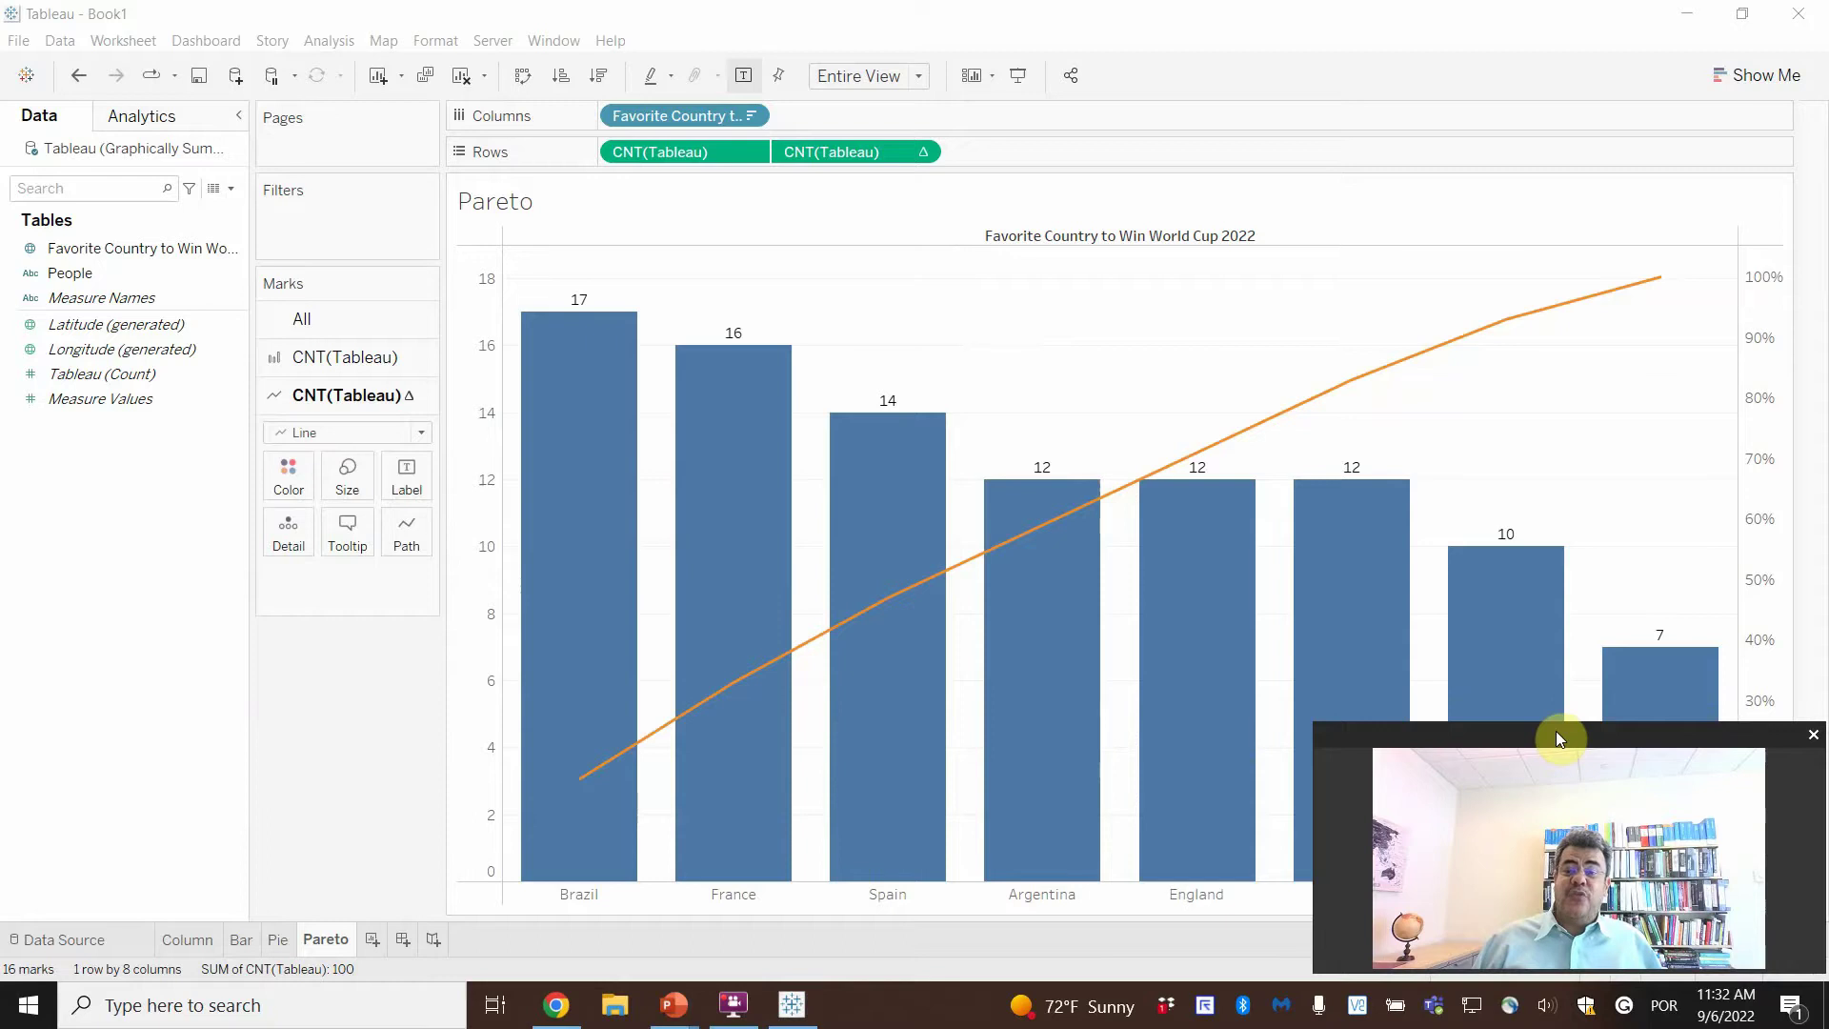
pyautogui.moveTo(1558, 731); pyautogui.dragTo(1559, 733)
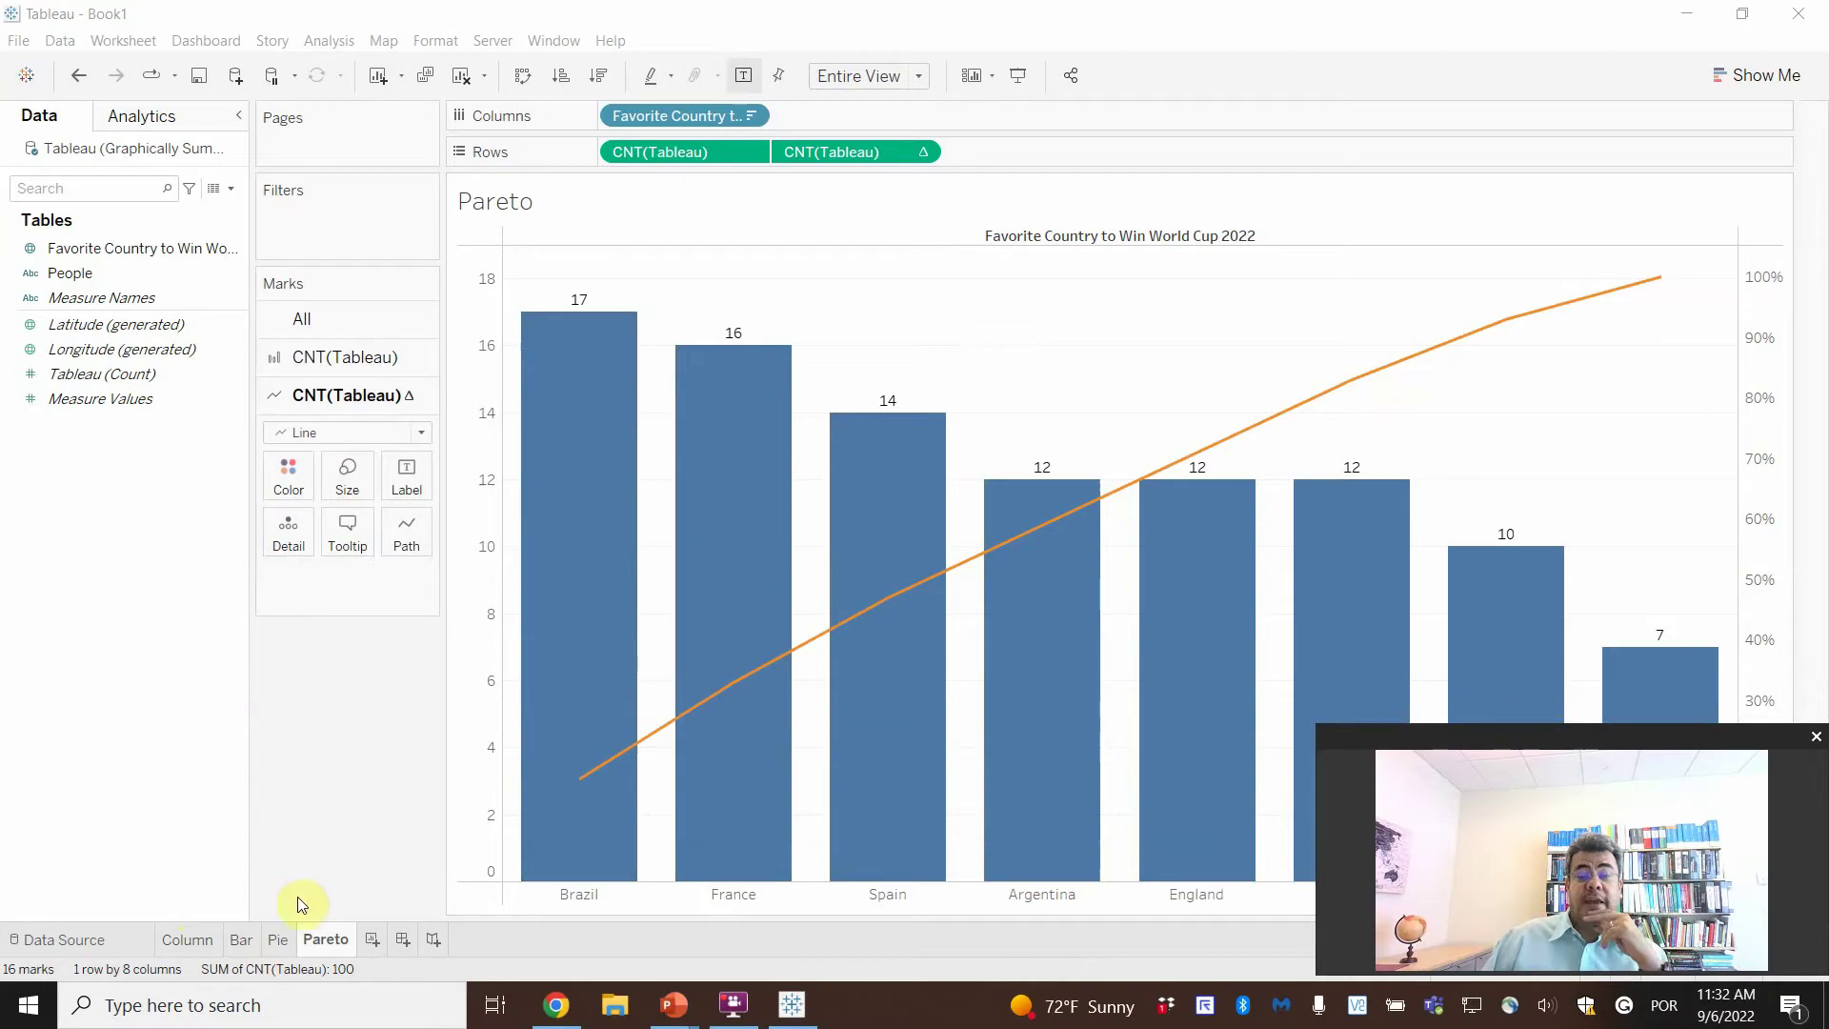
# - Add a new dashboard, rename it 'Qualitative Charts', and turn on Show Title
pyautogui.click(401, 942)
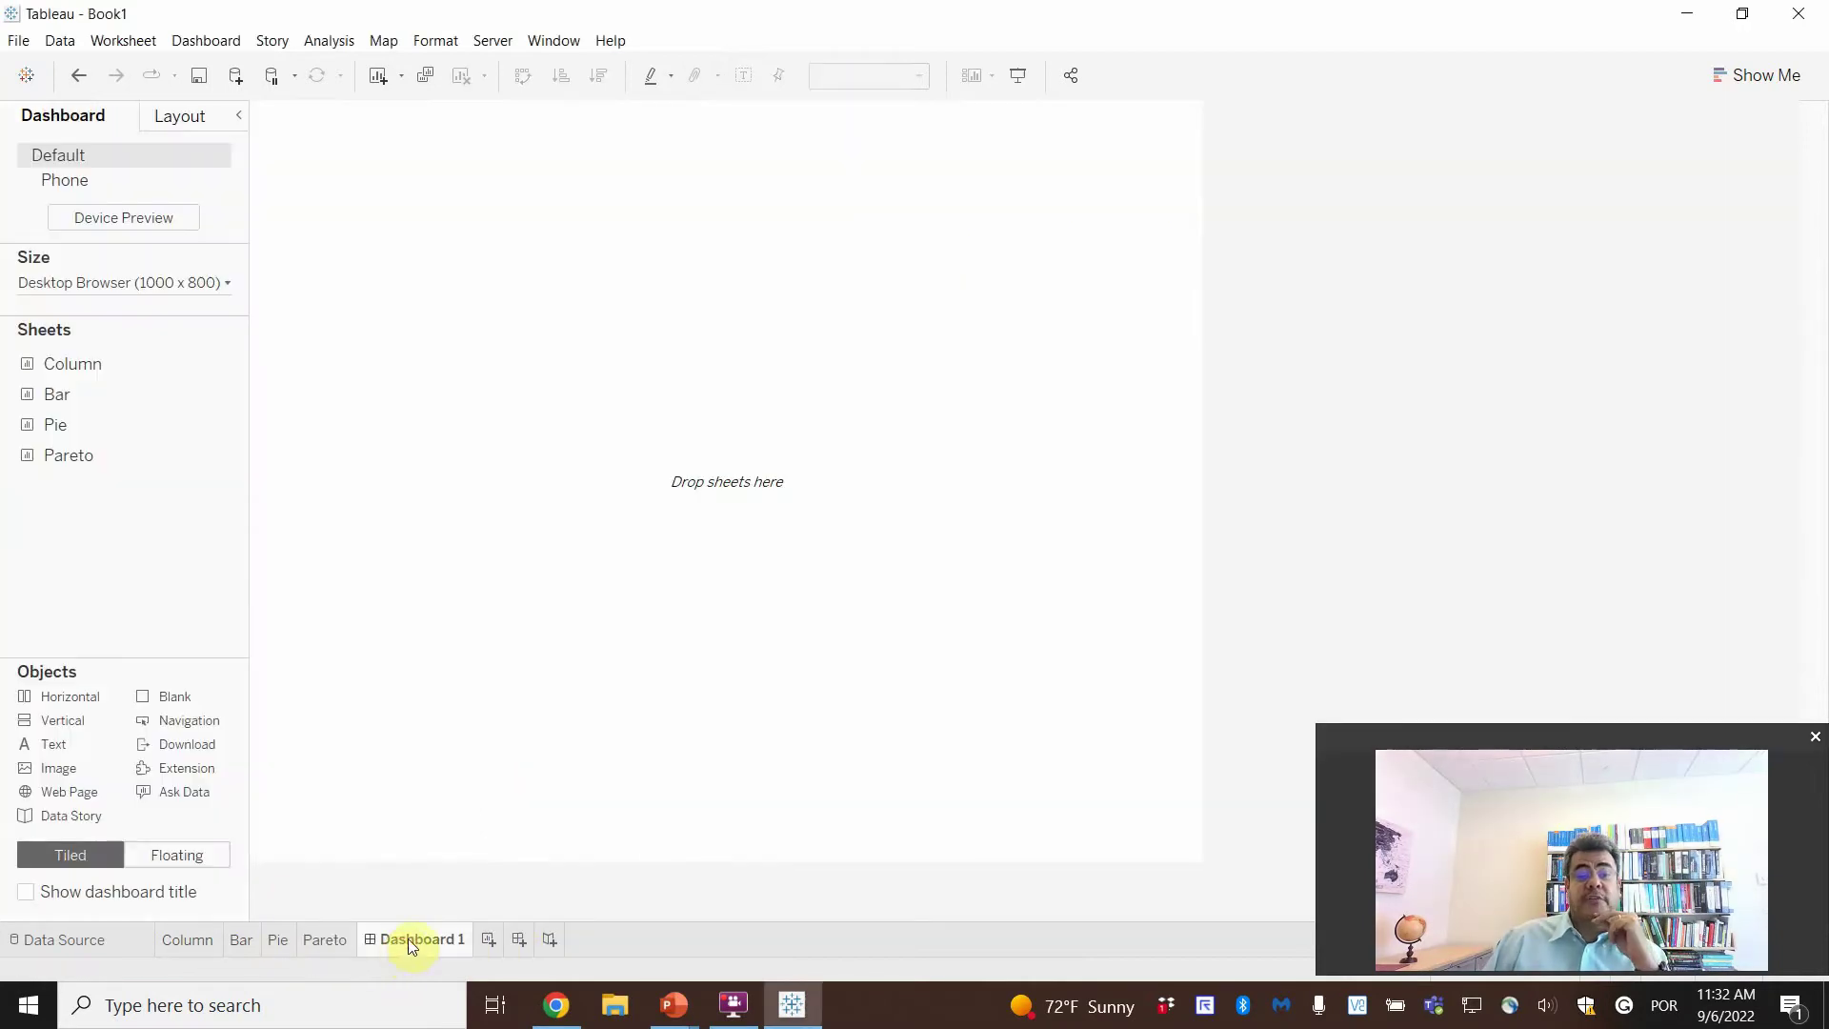
pyautogui.doubleClick(408, 940)
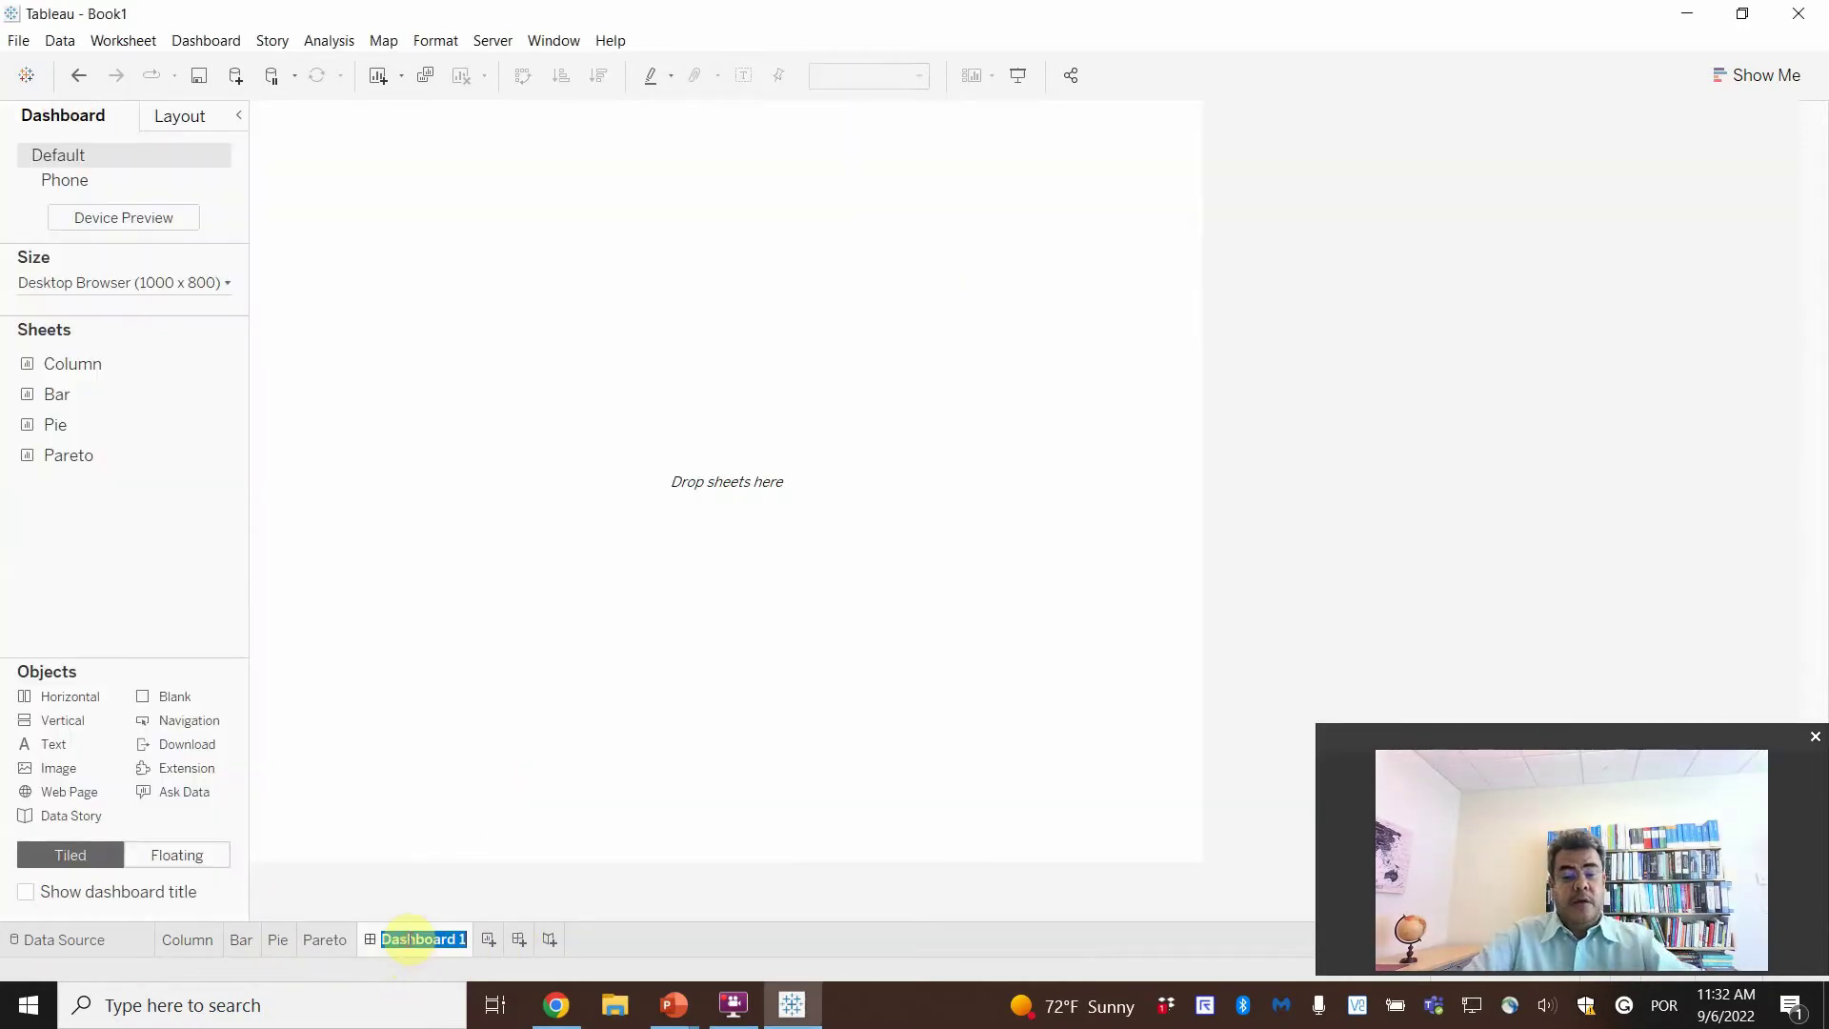
pyautogui.write('Qualitative')
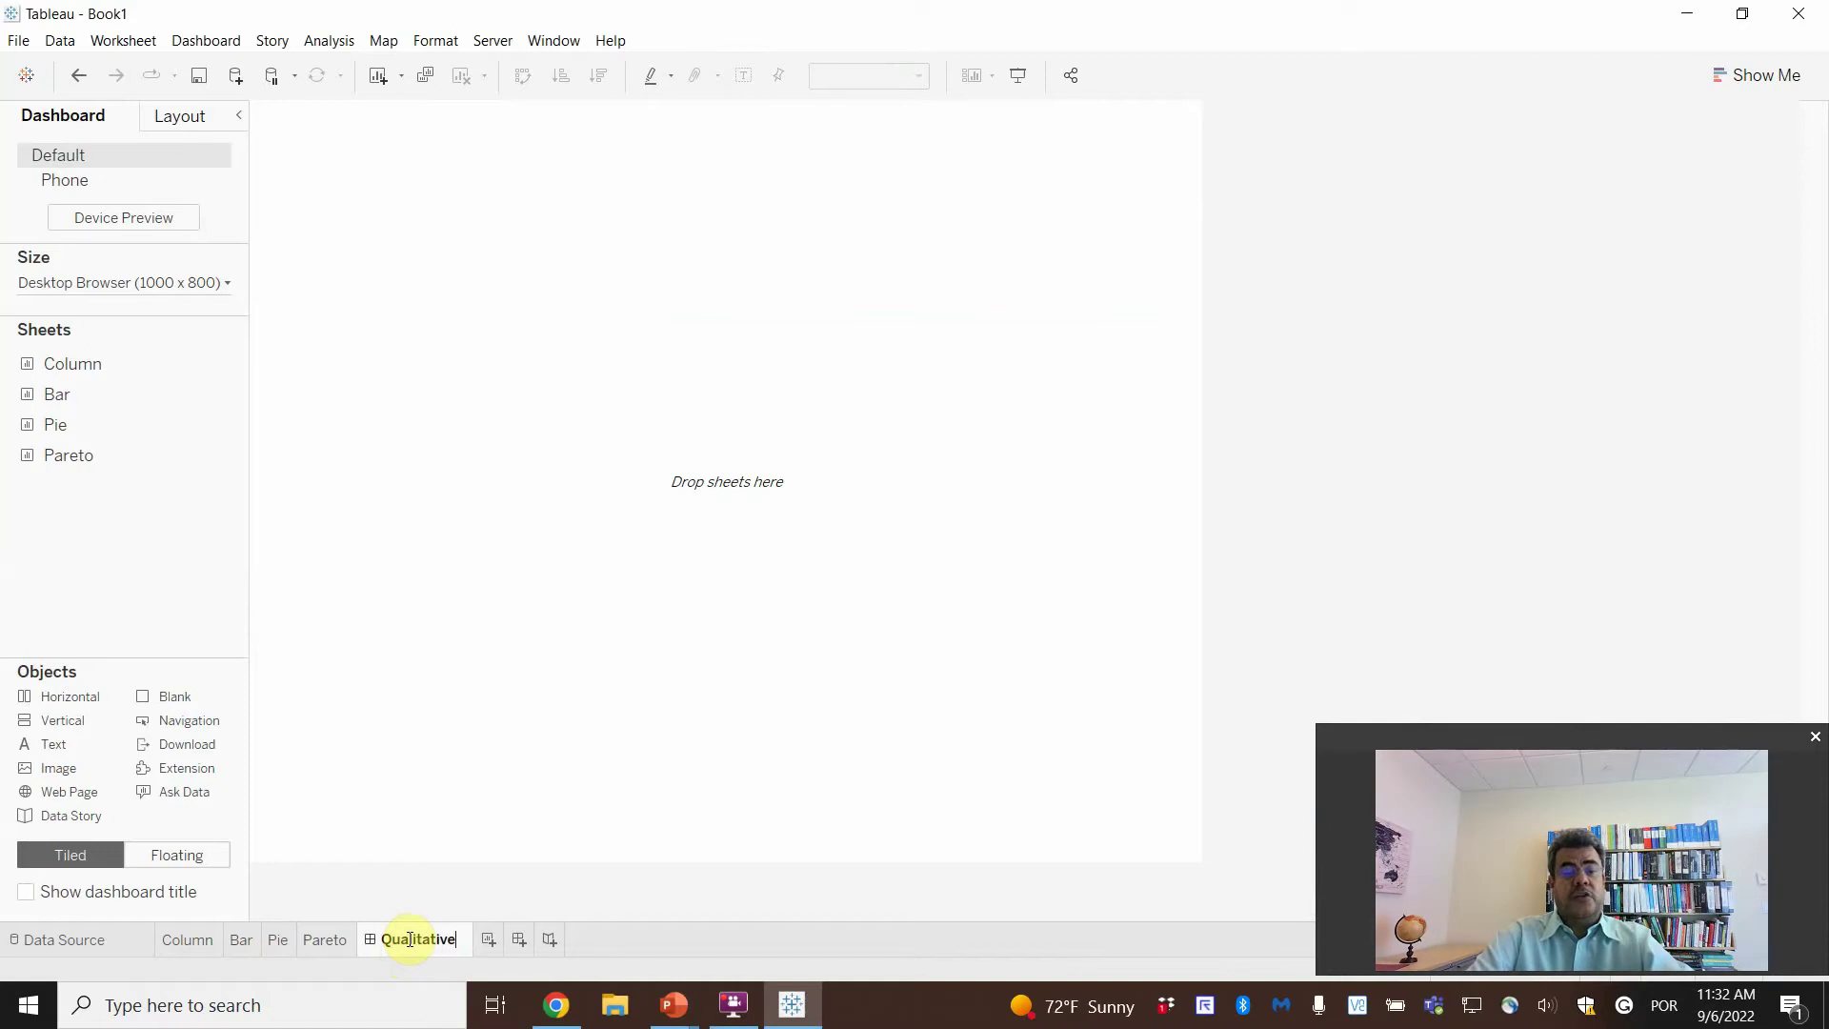
pyautogui.write(' Charts')
pyautogui.press('Return')
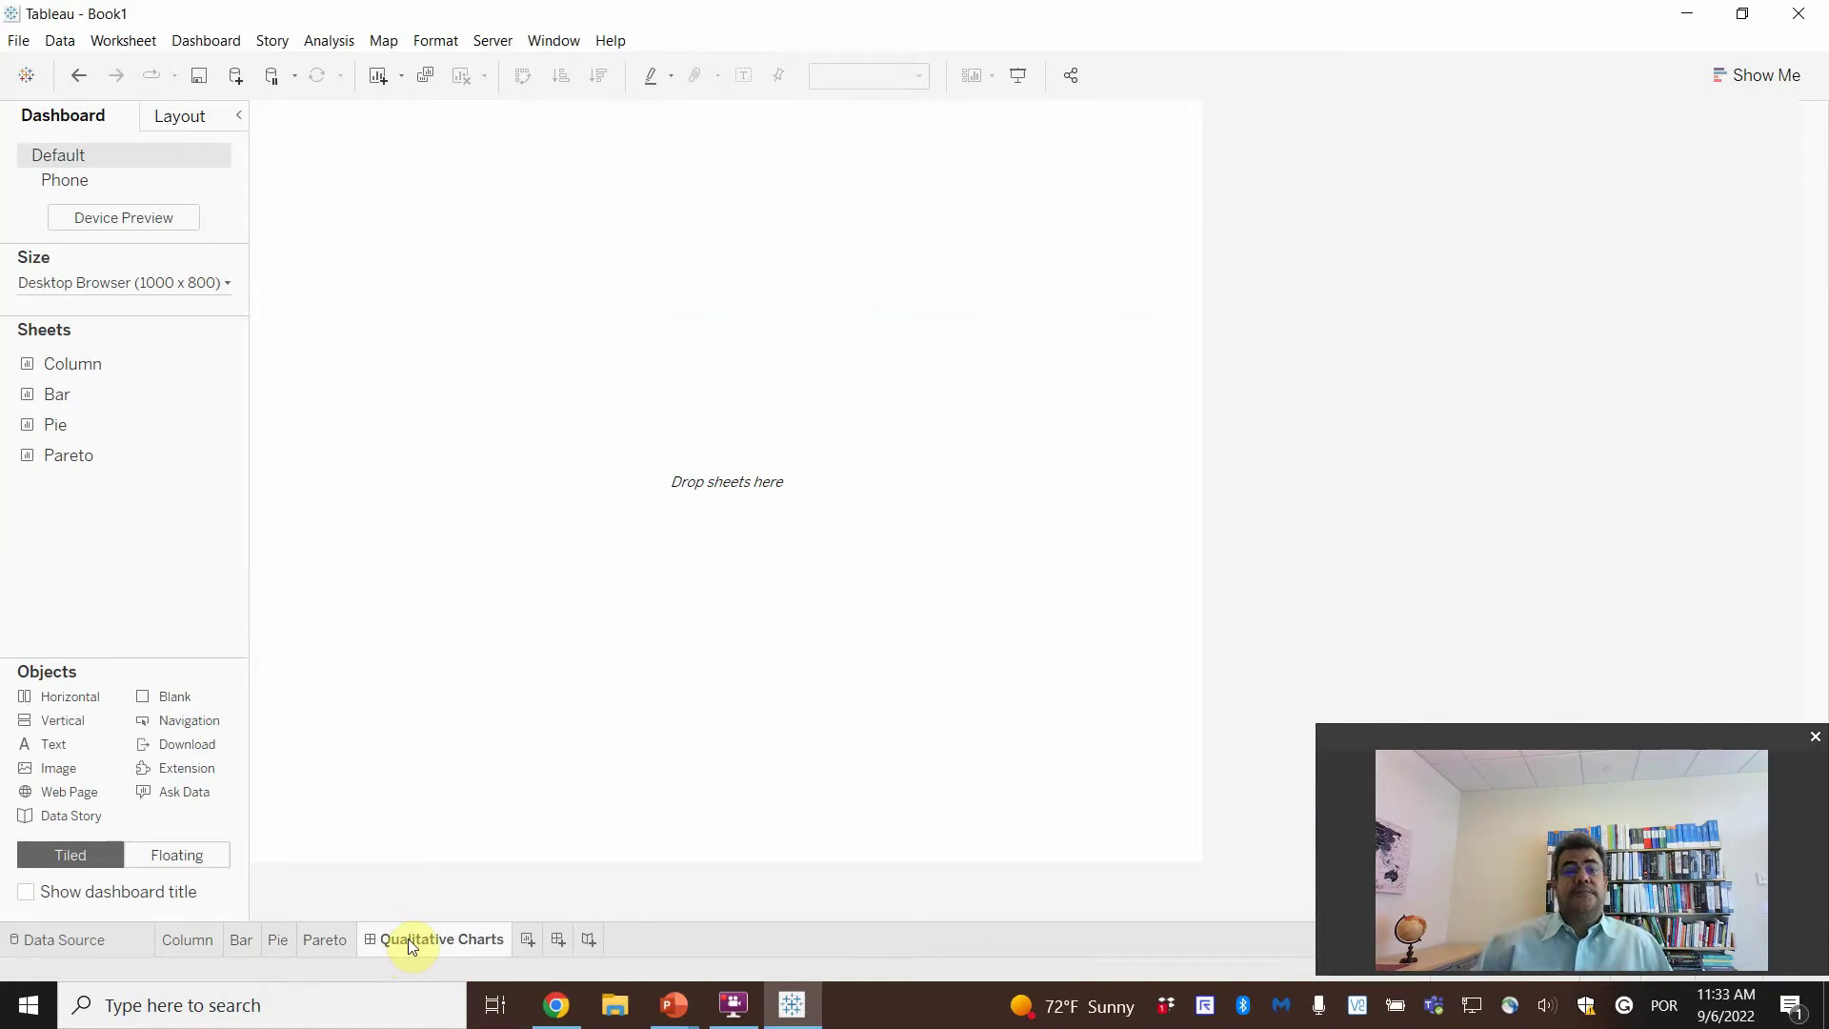
pyautogui.click(205, 42)
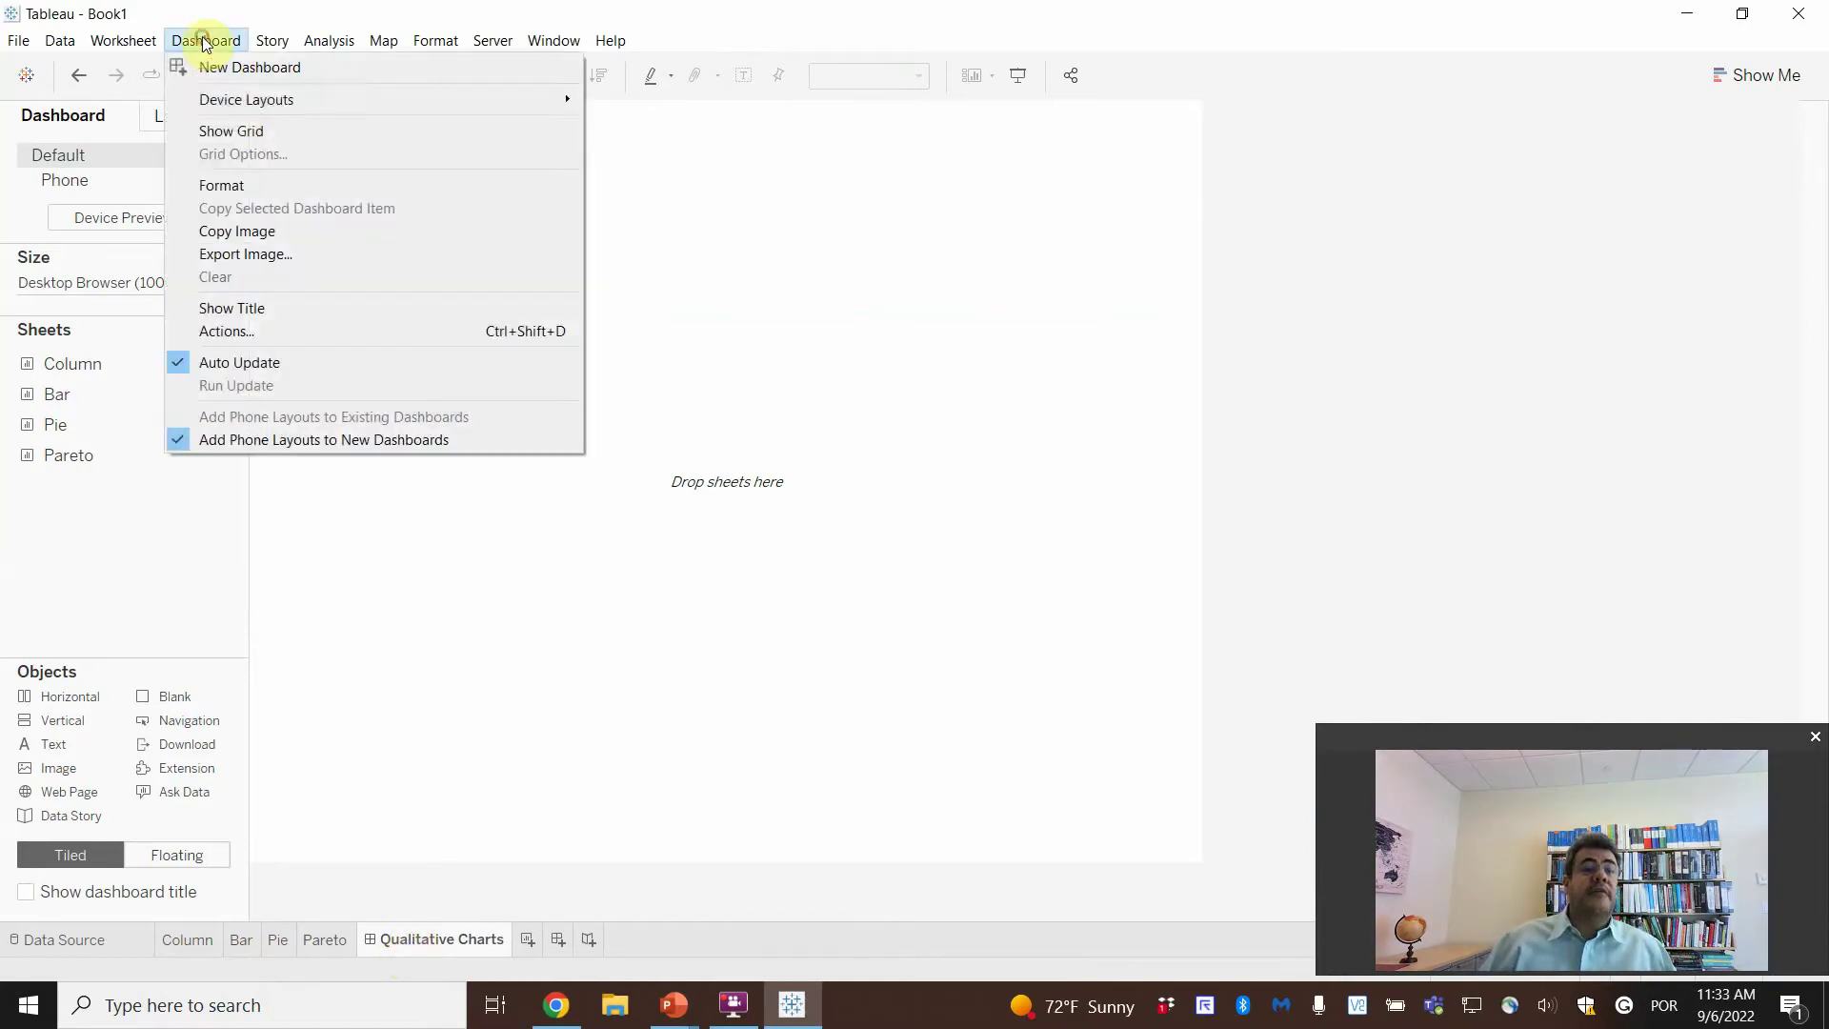
pyautogui.click(255, 308)
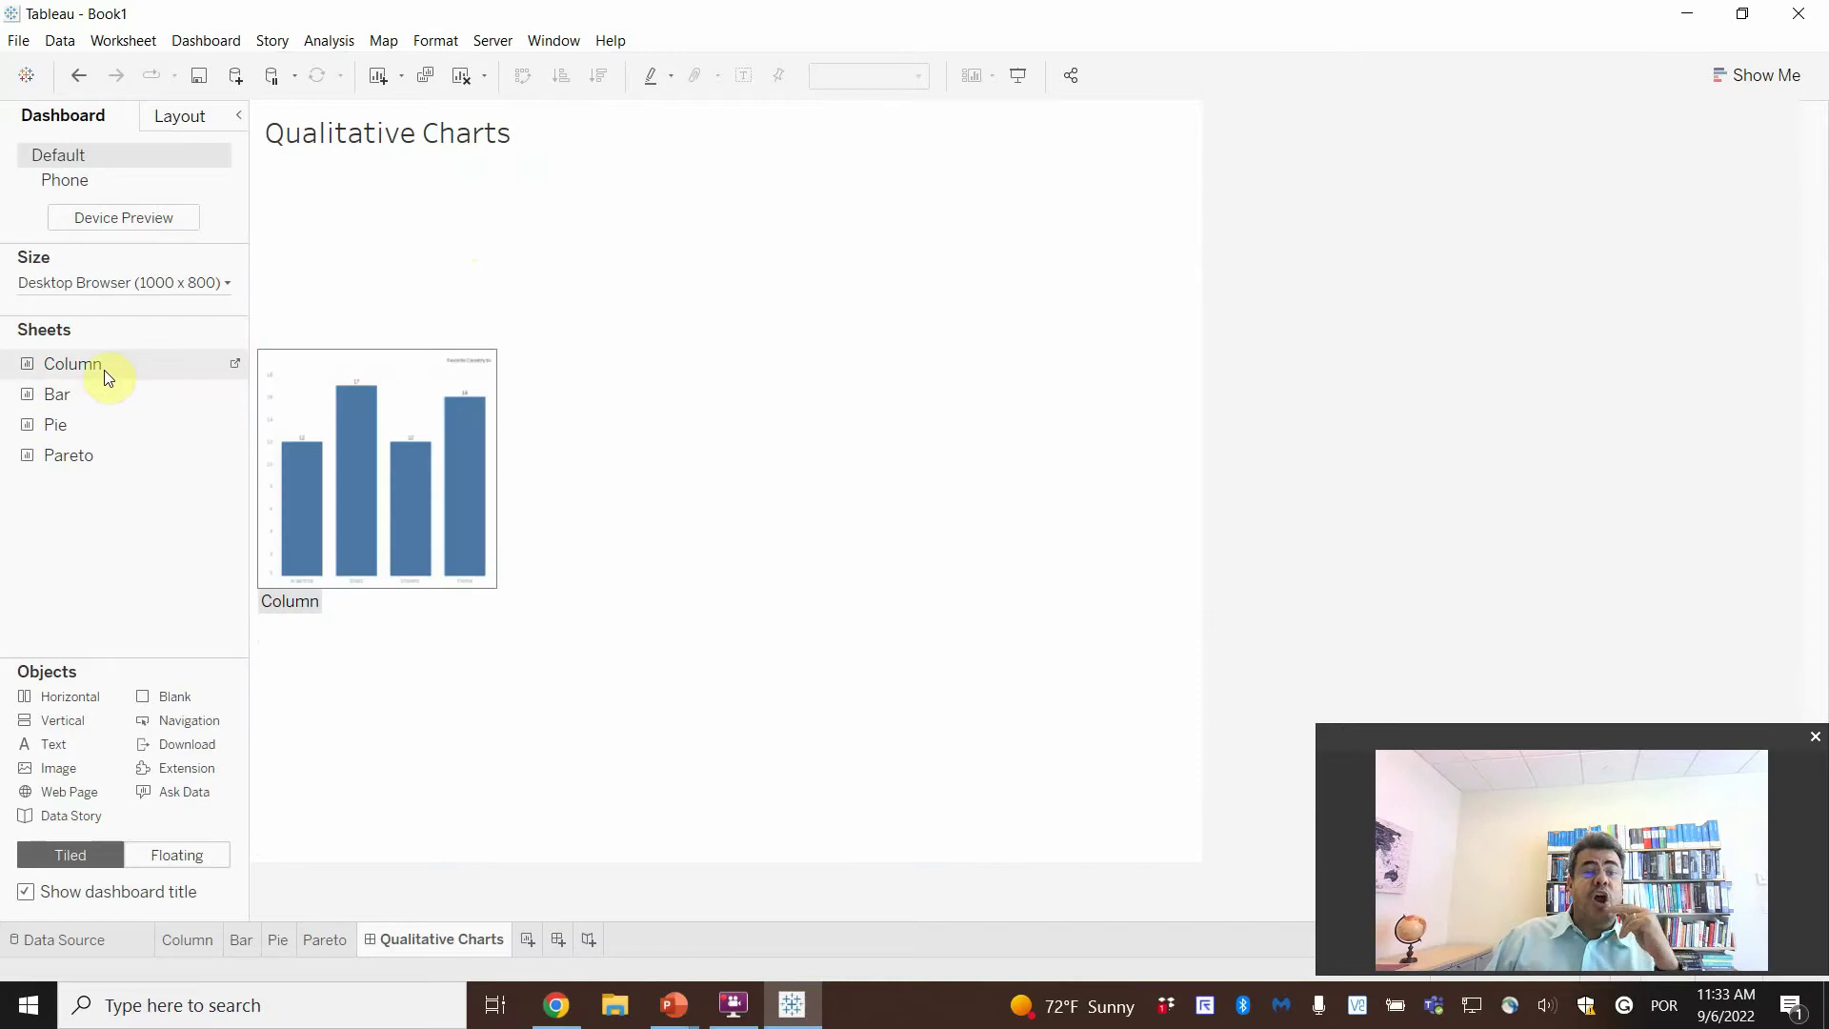
# - Place the Pie chart on the dashboard beside the Bar chart
pyautogui.moveTo(102, 477)
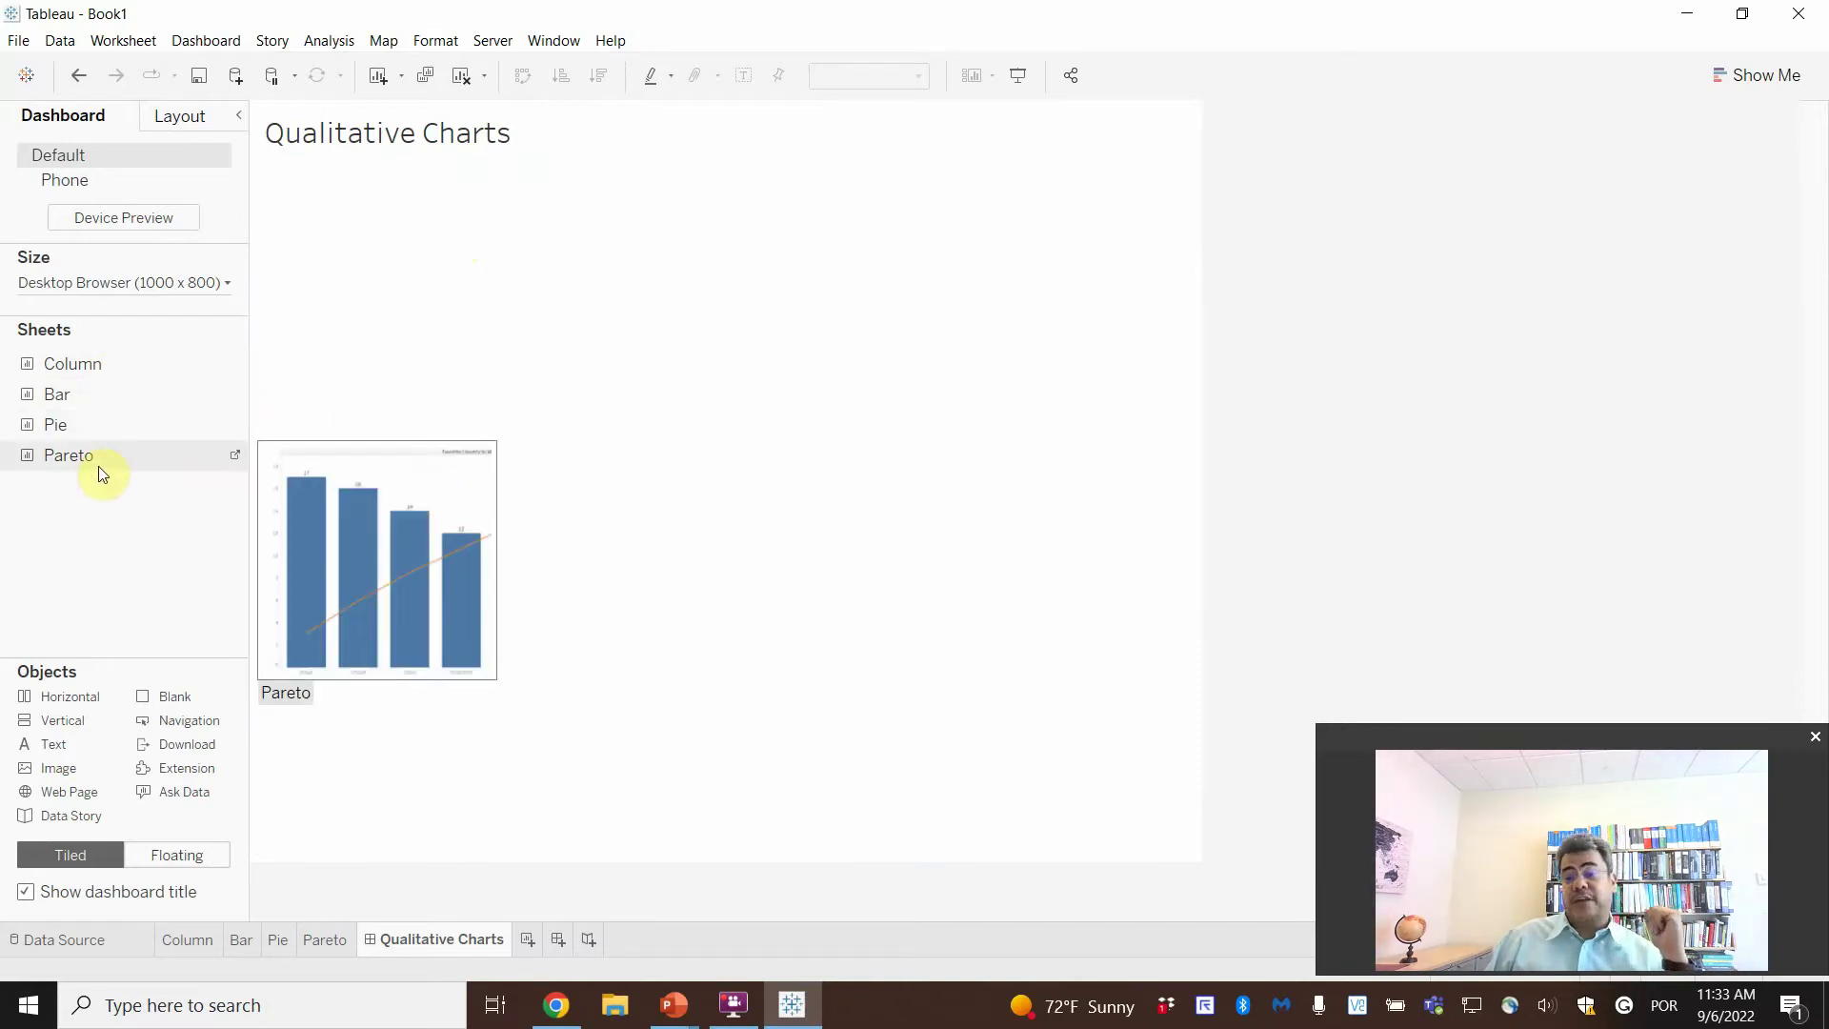
pyautogui.moveTo(100, 469); pyautogui.dragTo(381, 303)
pyautogui.moveTo(48, 402)
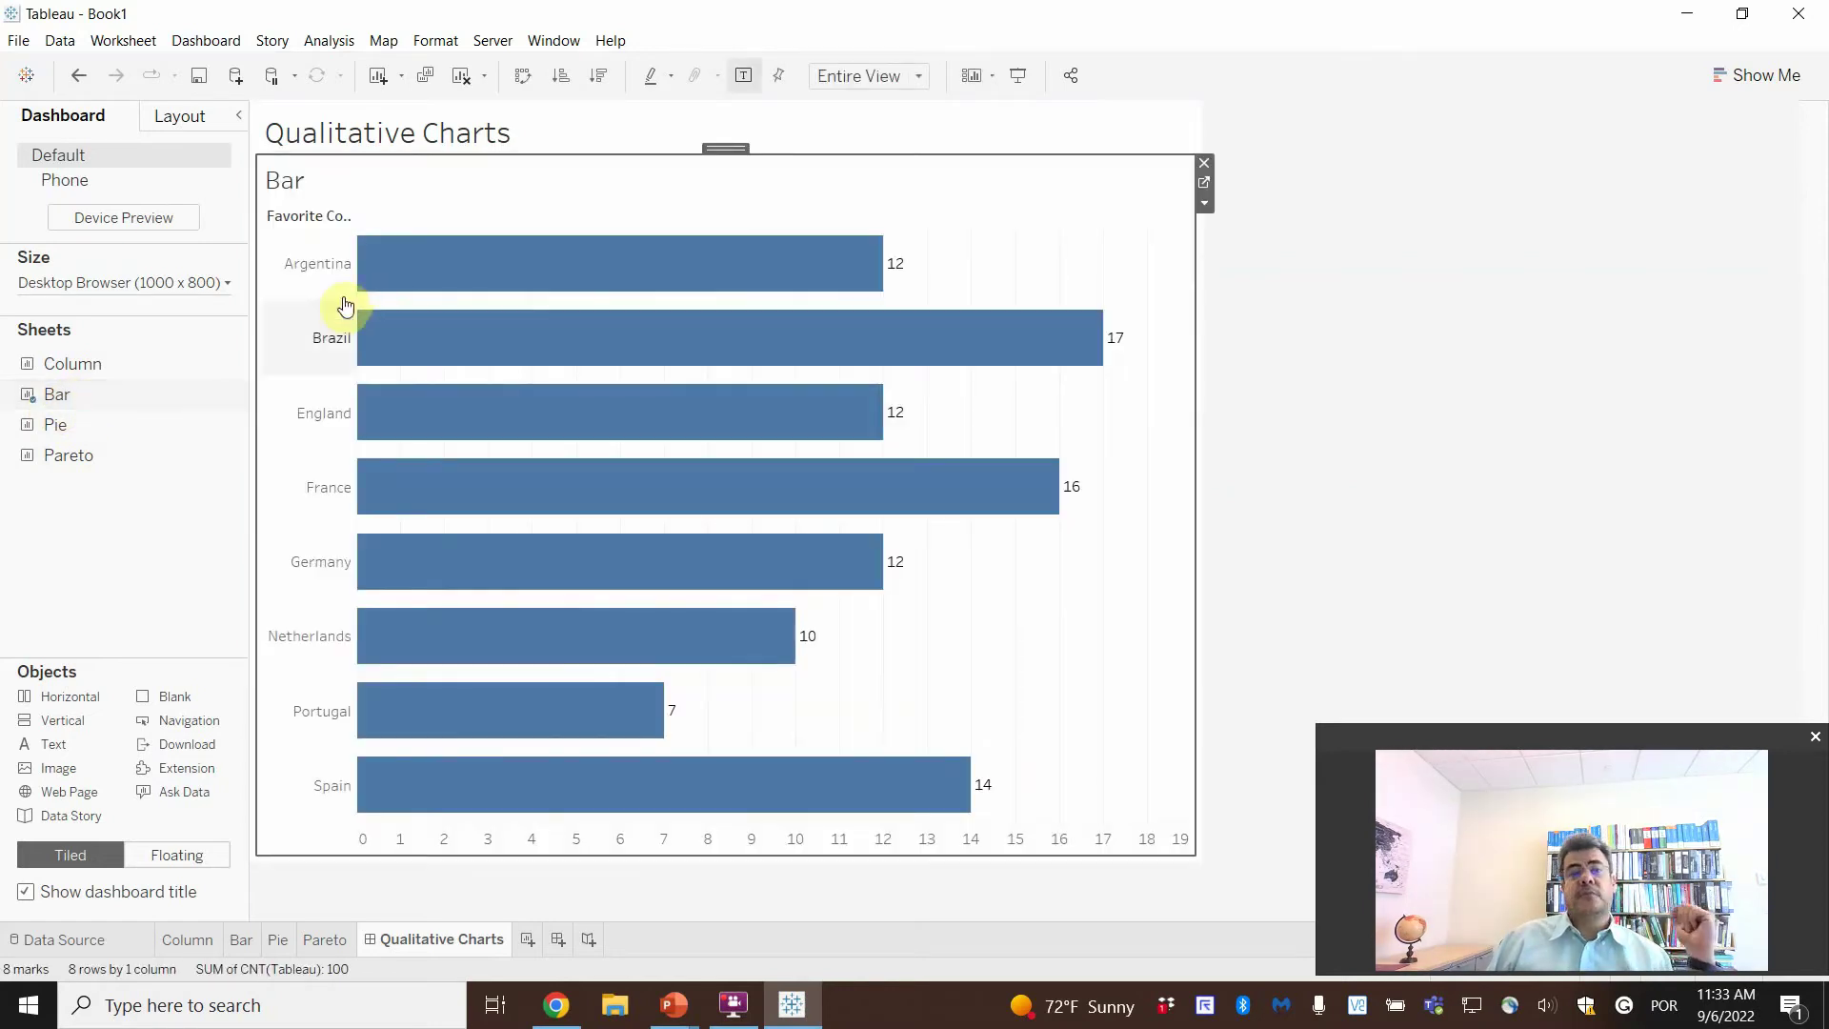
pyautogui.moveTo(68, 445)
pyautogui.moveTo(68, 445); pyautogui.dragTo(707, 435)
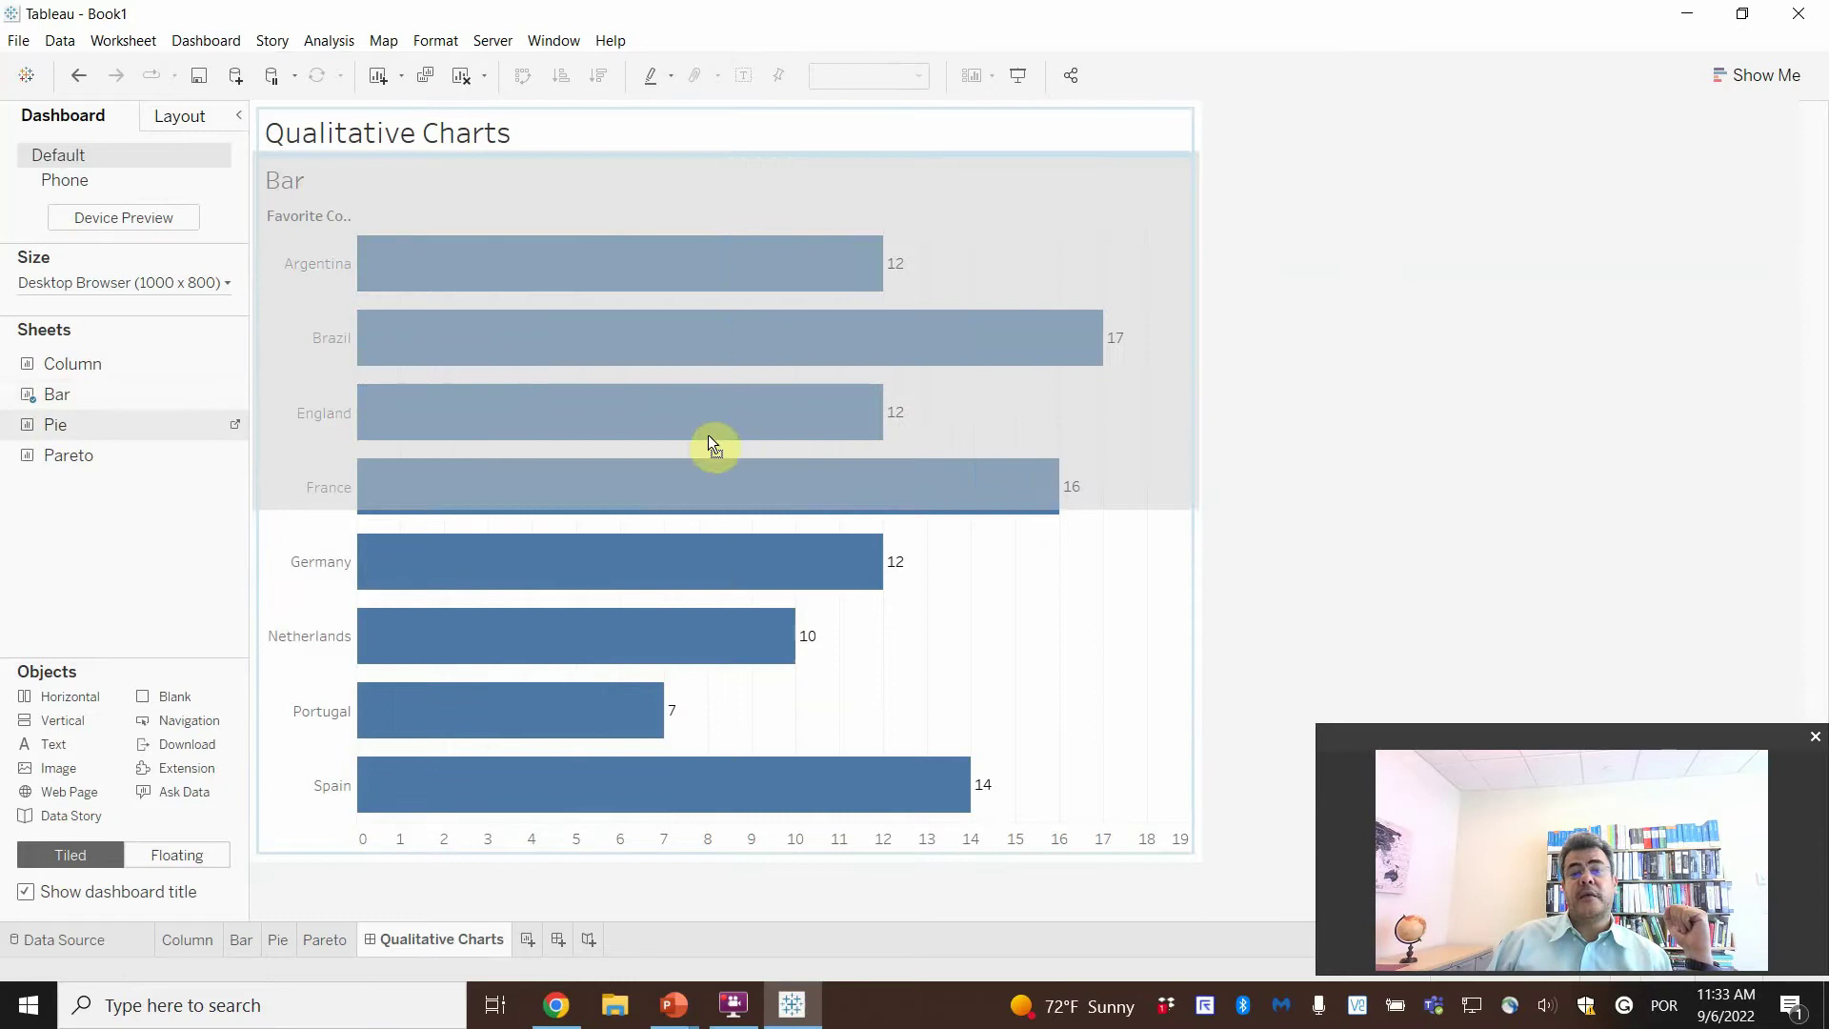
pyautogui.moveTo(842, 455); pyautogui.dragTo(920, 504)
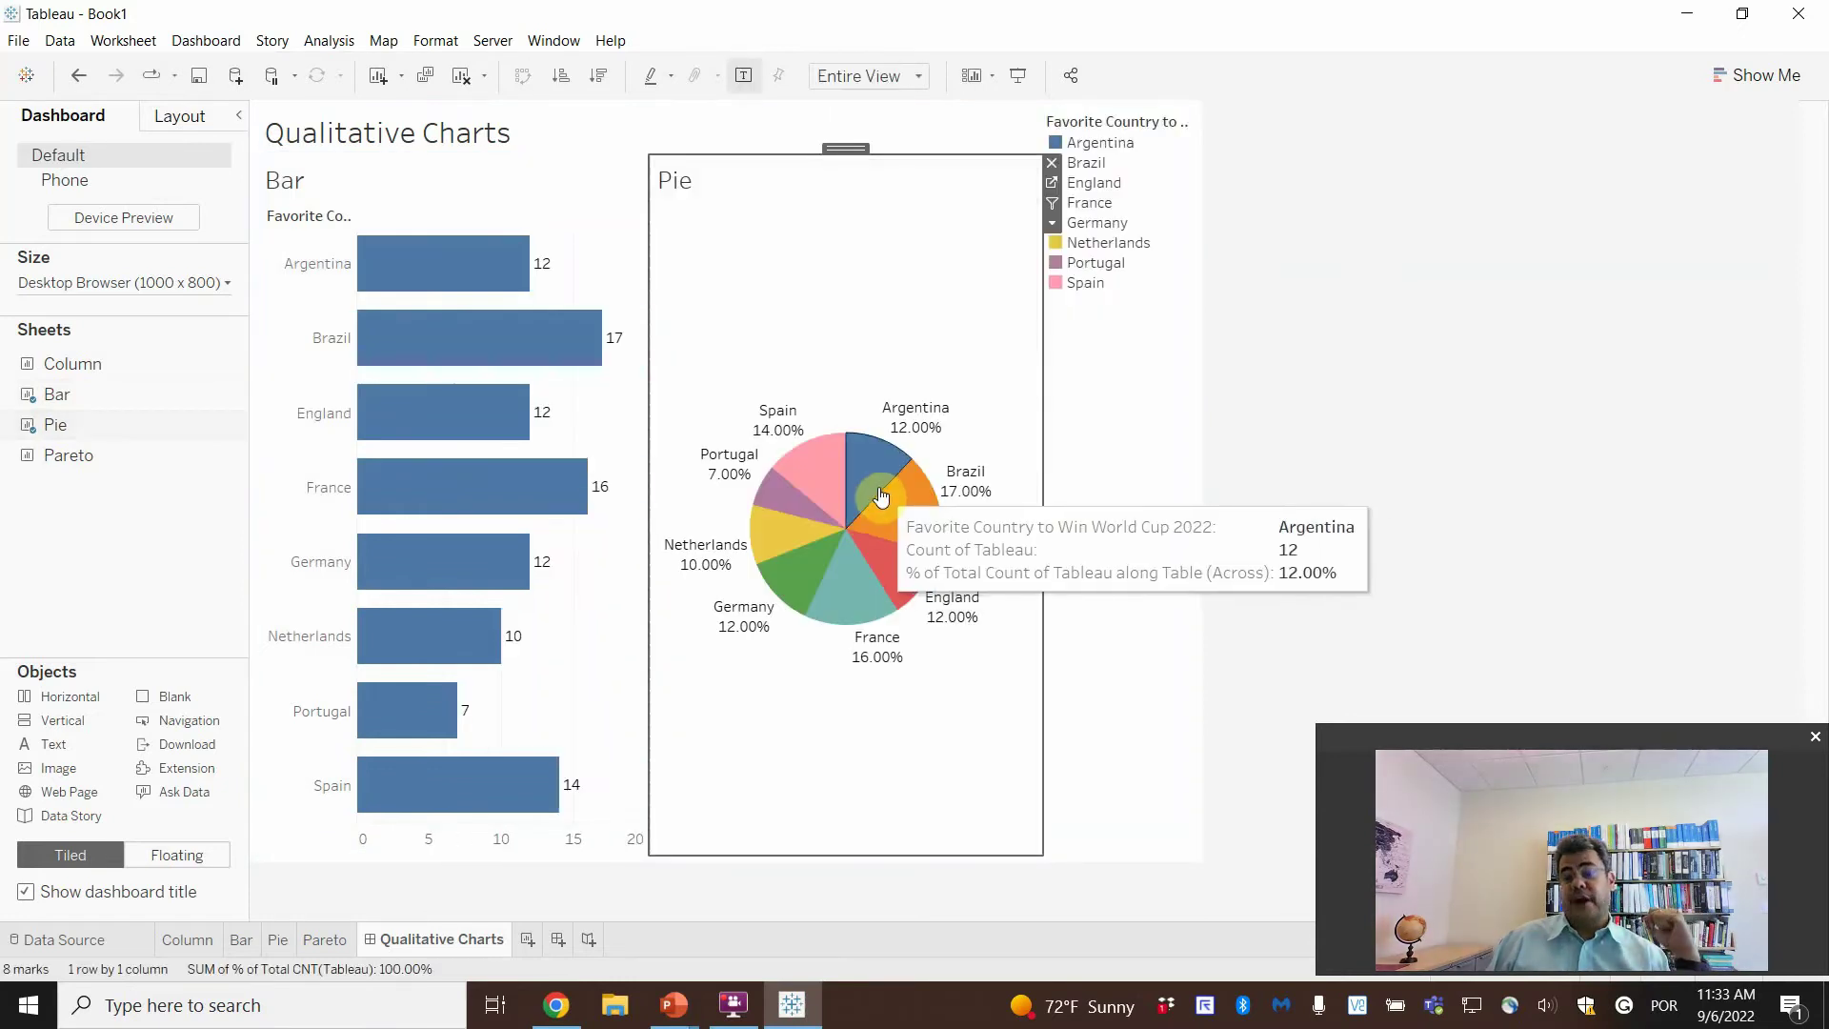
# - Place the Column chart below Bar and the Pareto chart below Pie, adjusting Pareto's width
pyautogui.moveTo(203, 444)
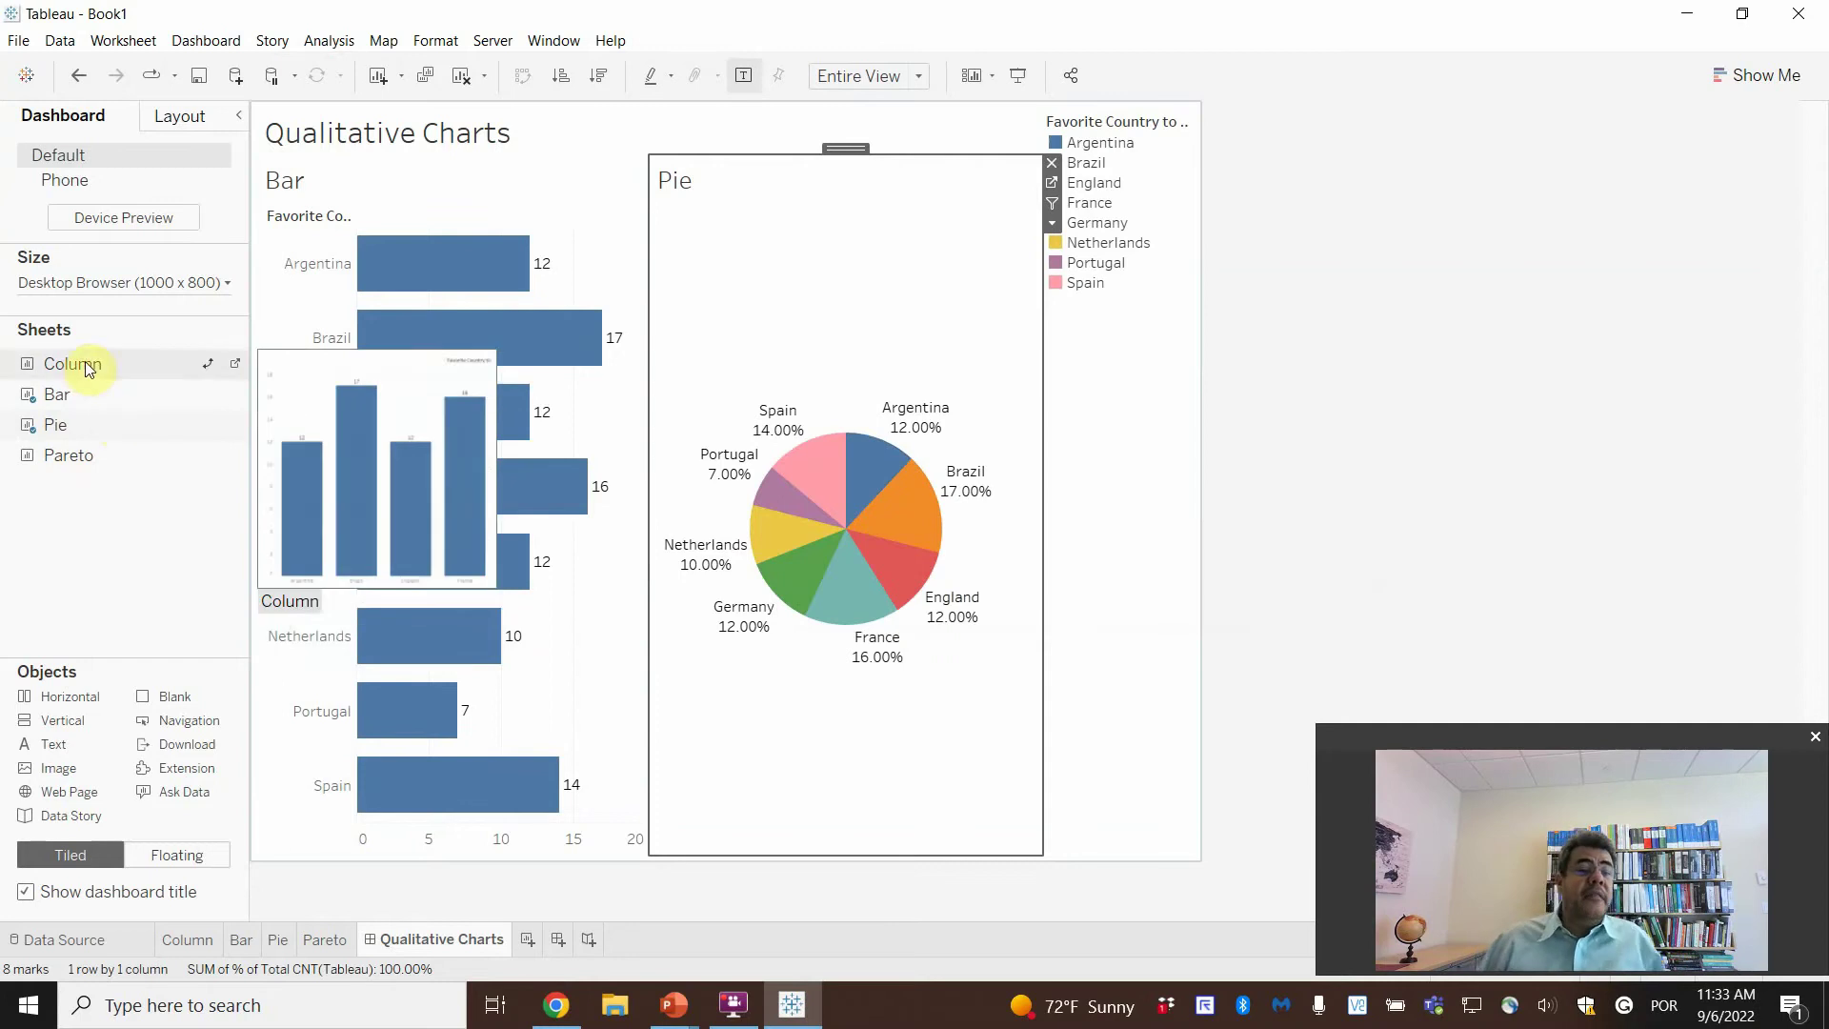
pyautogui.moveTo(76, 363); pyautogui.dragTo(461, 751)
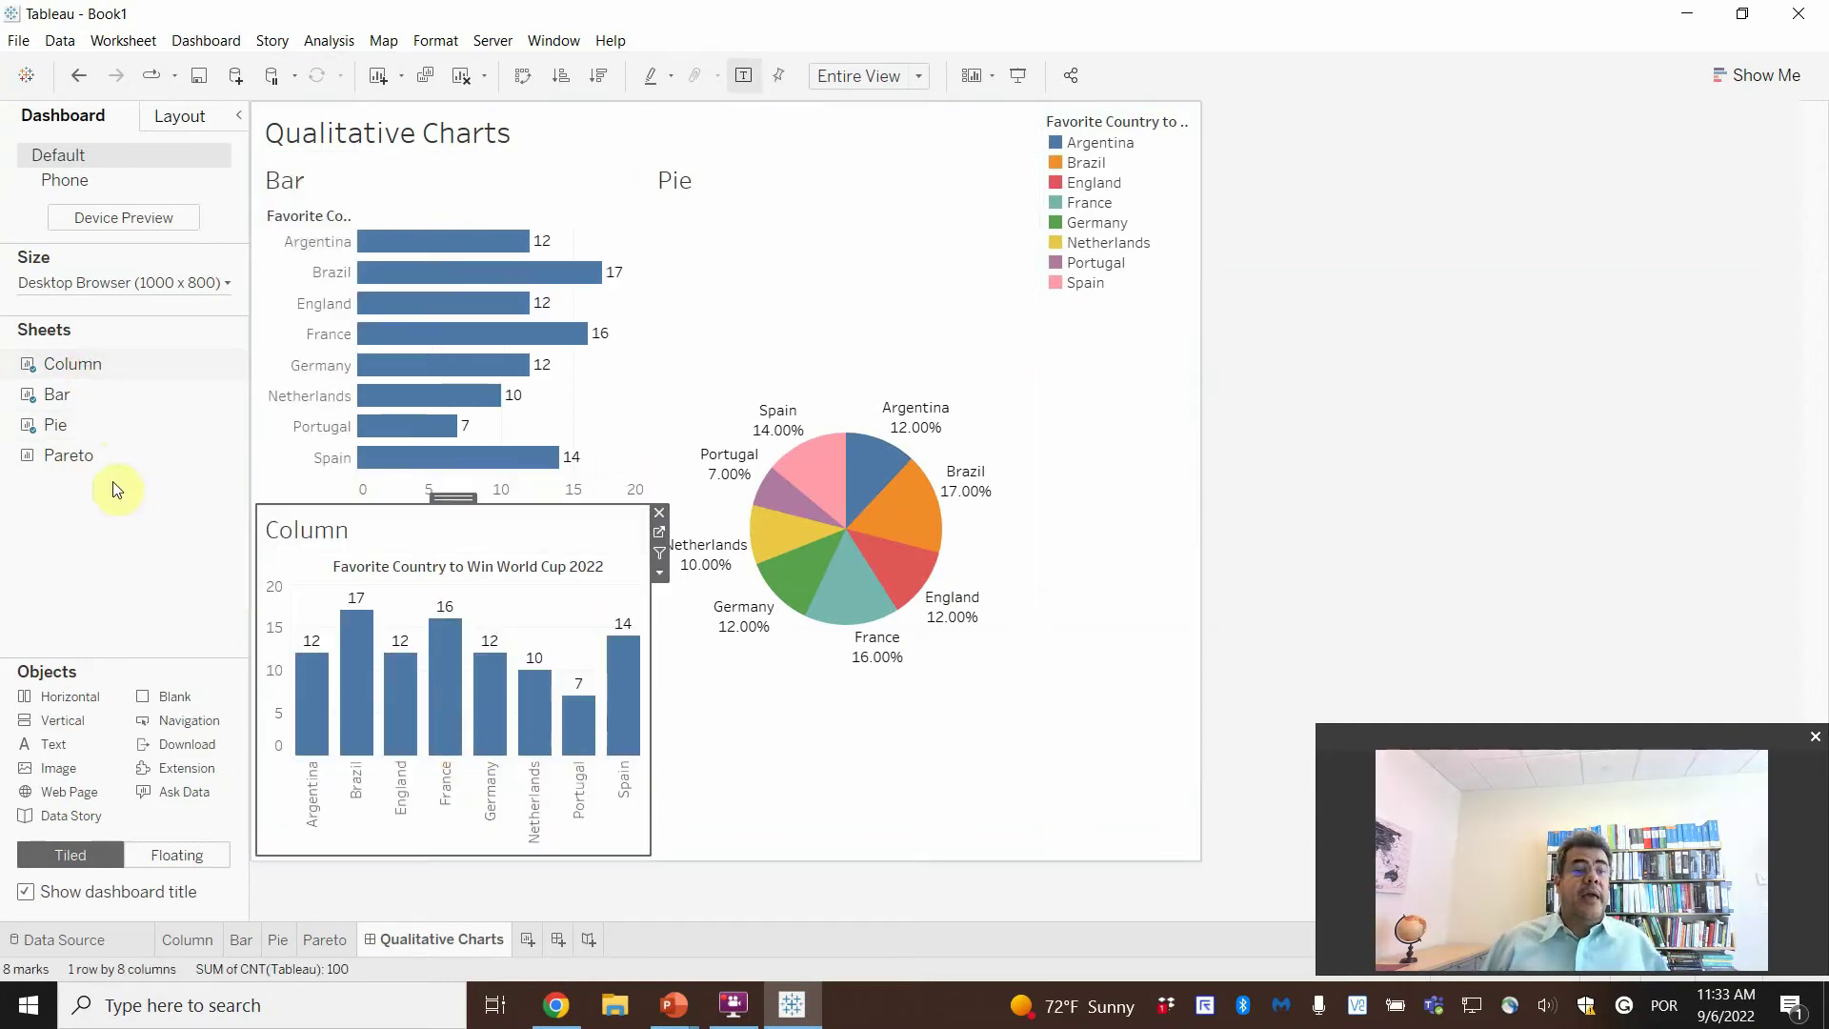
pyautogui.moveTo(105, 461); pyautogui.dragTo(945, 715)
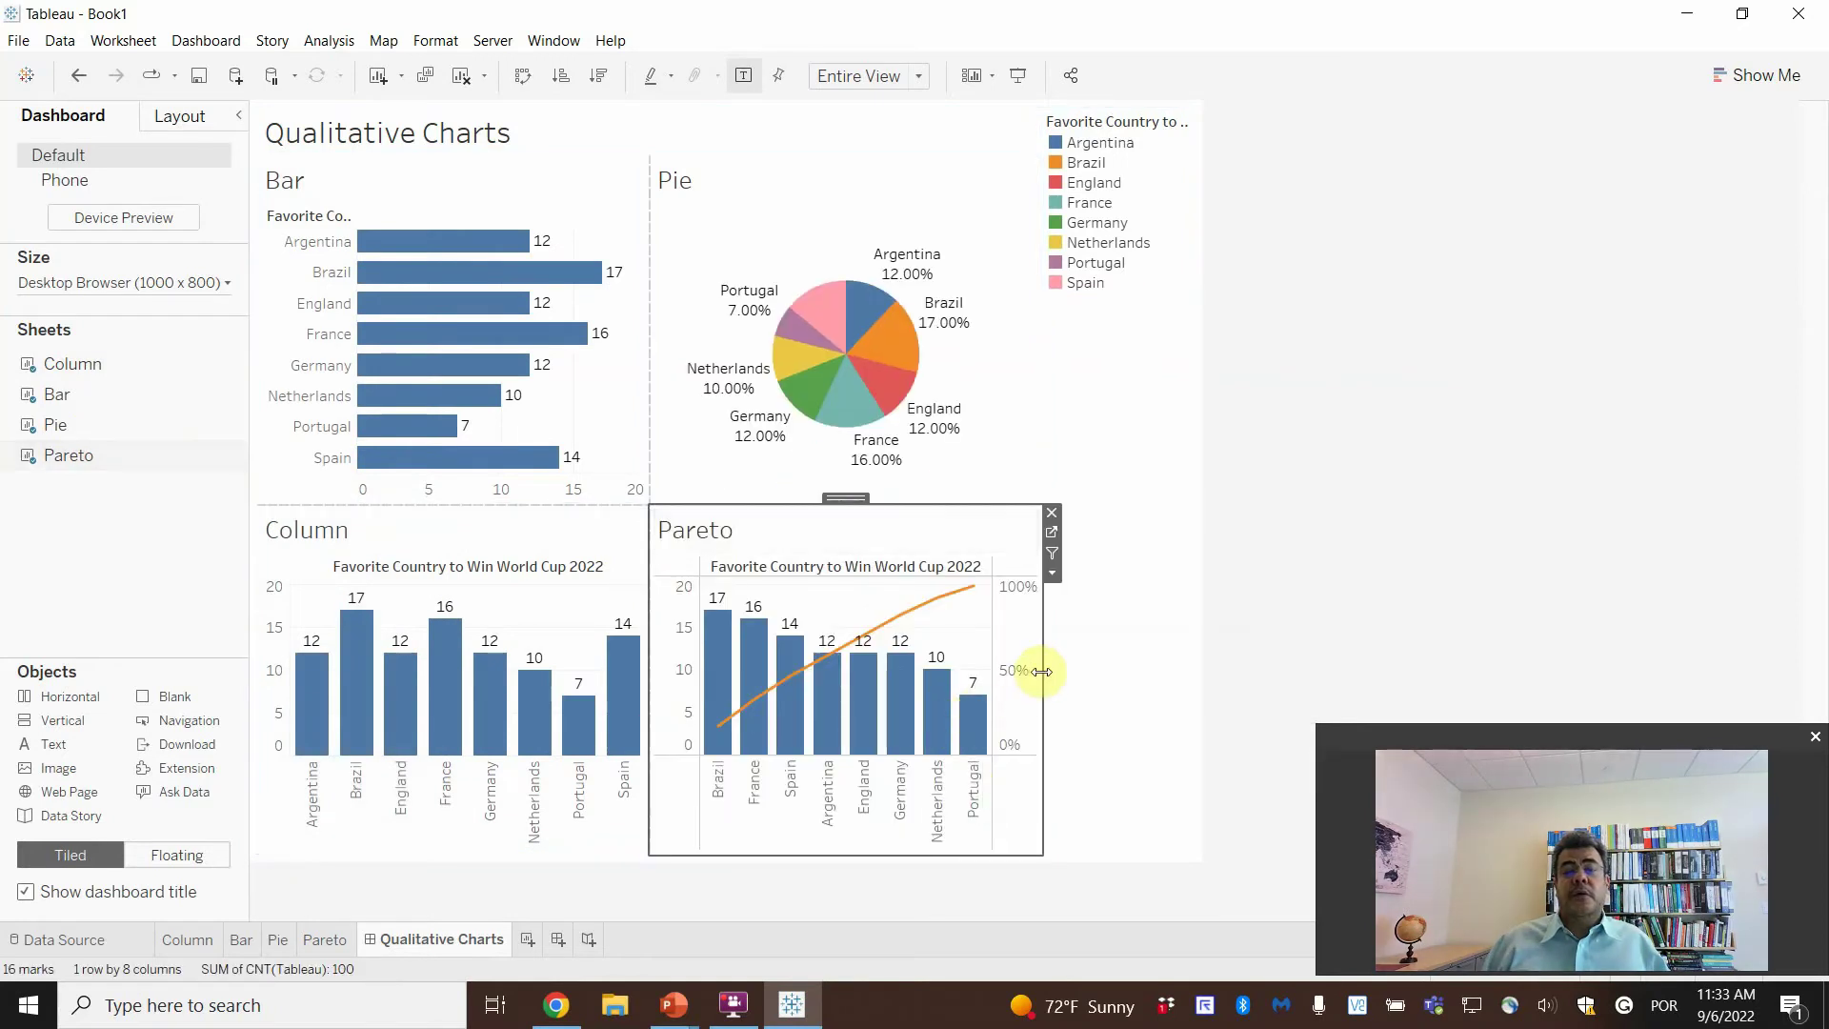
pyautogui.moveTo(1041, 671)
pyautogui.mouseDown()
pyautogui.moveTo(1082, 673)
pyautogui.moveTo(1037, 681)
pyautogui.mouseUp()
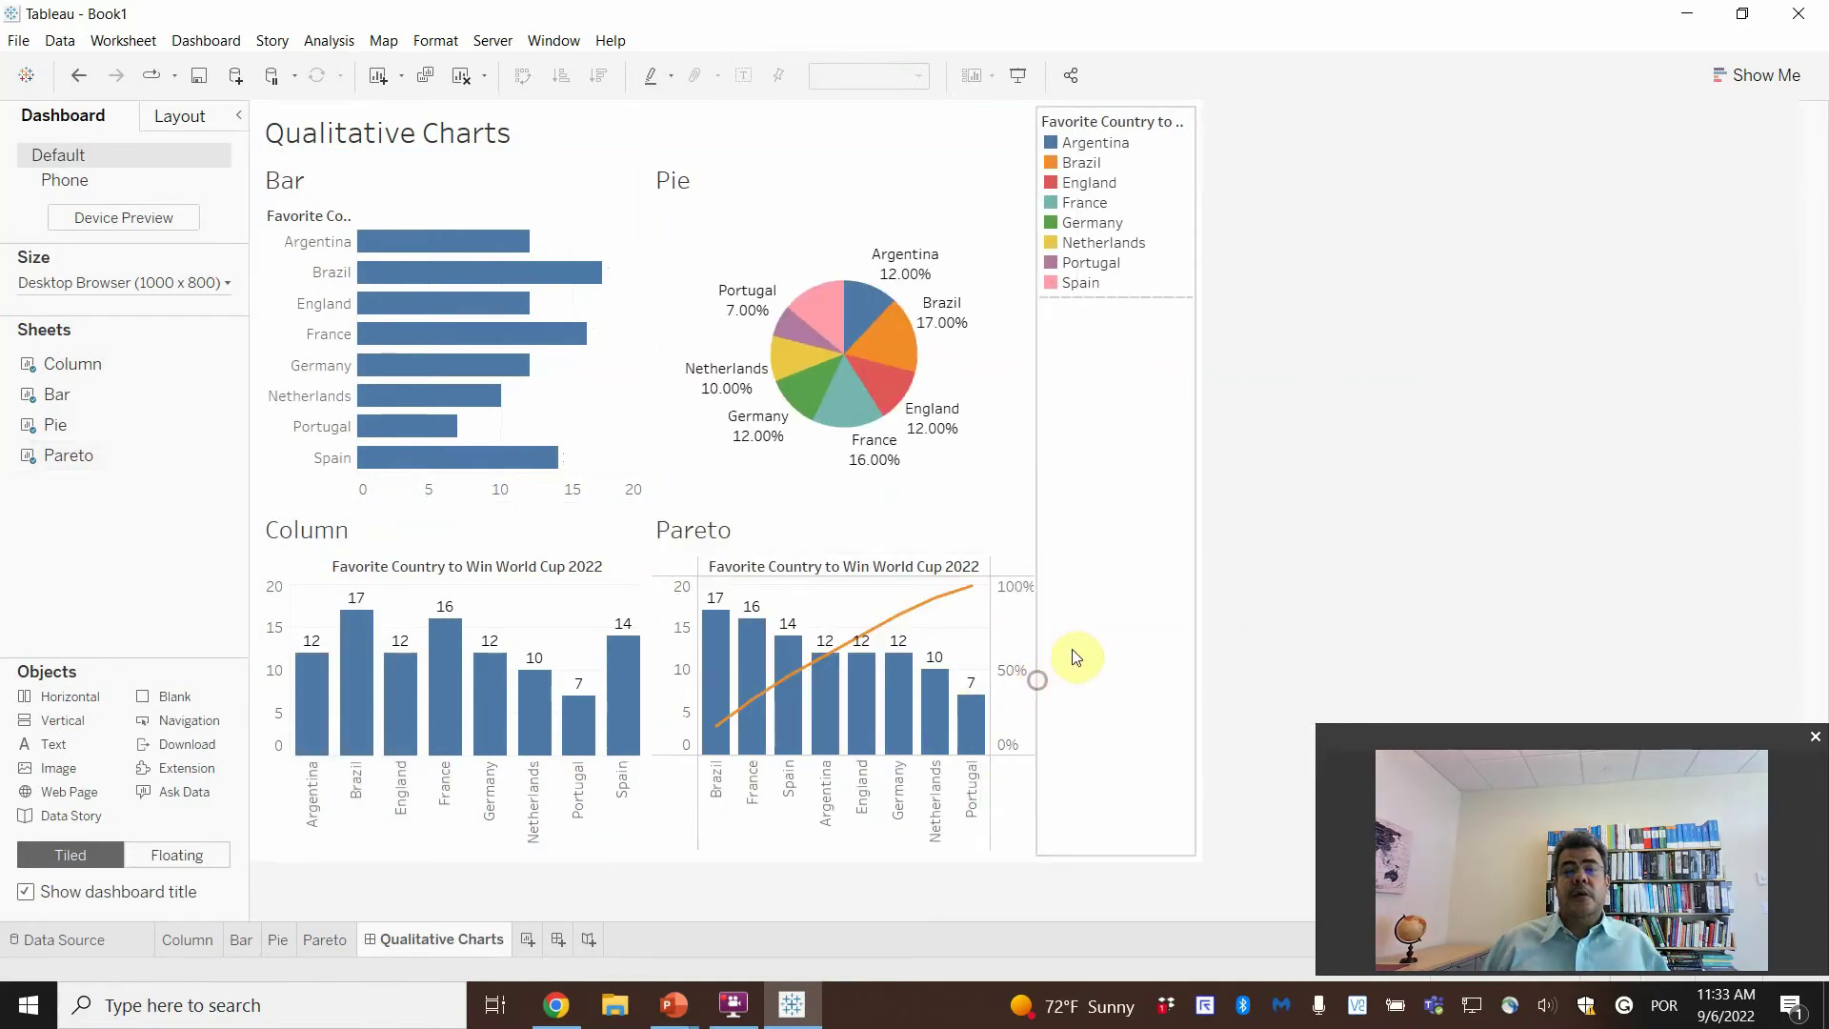
# - Try relocating the country colour legend, leaving it in place
pyautogui.click(1086, 468)
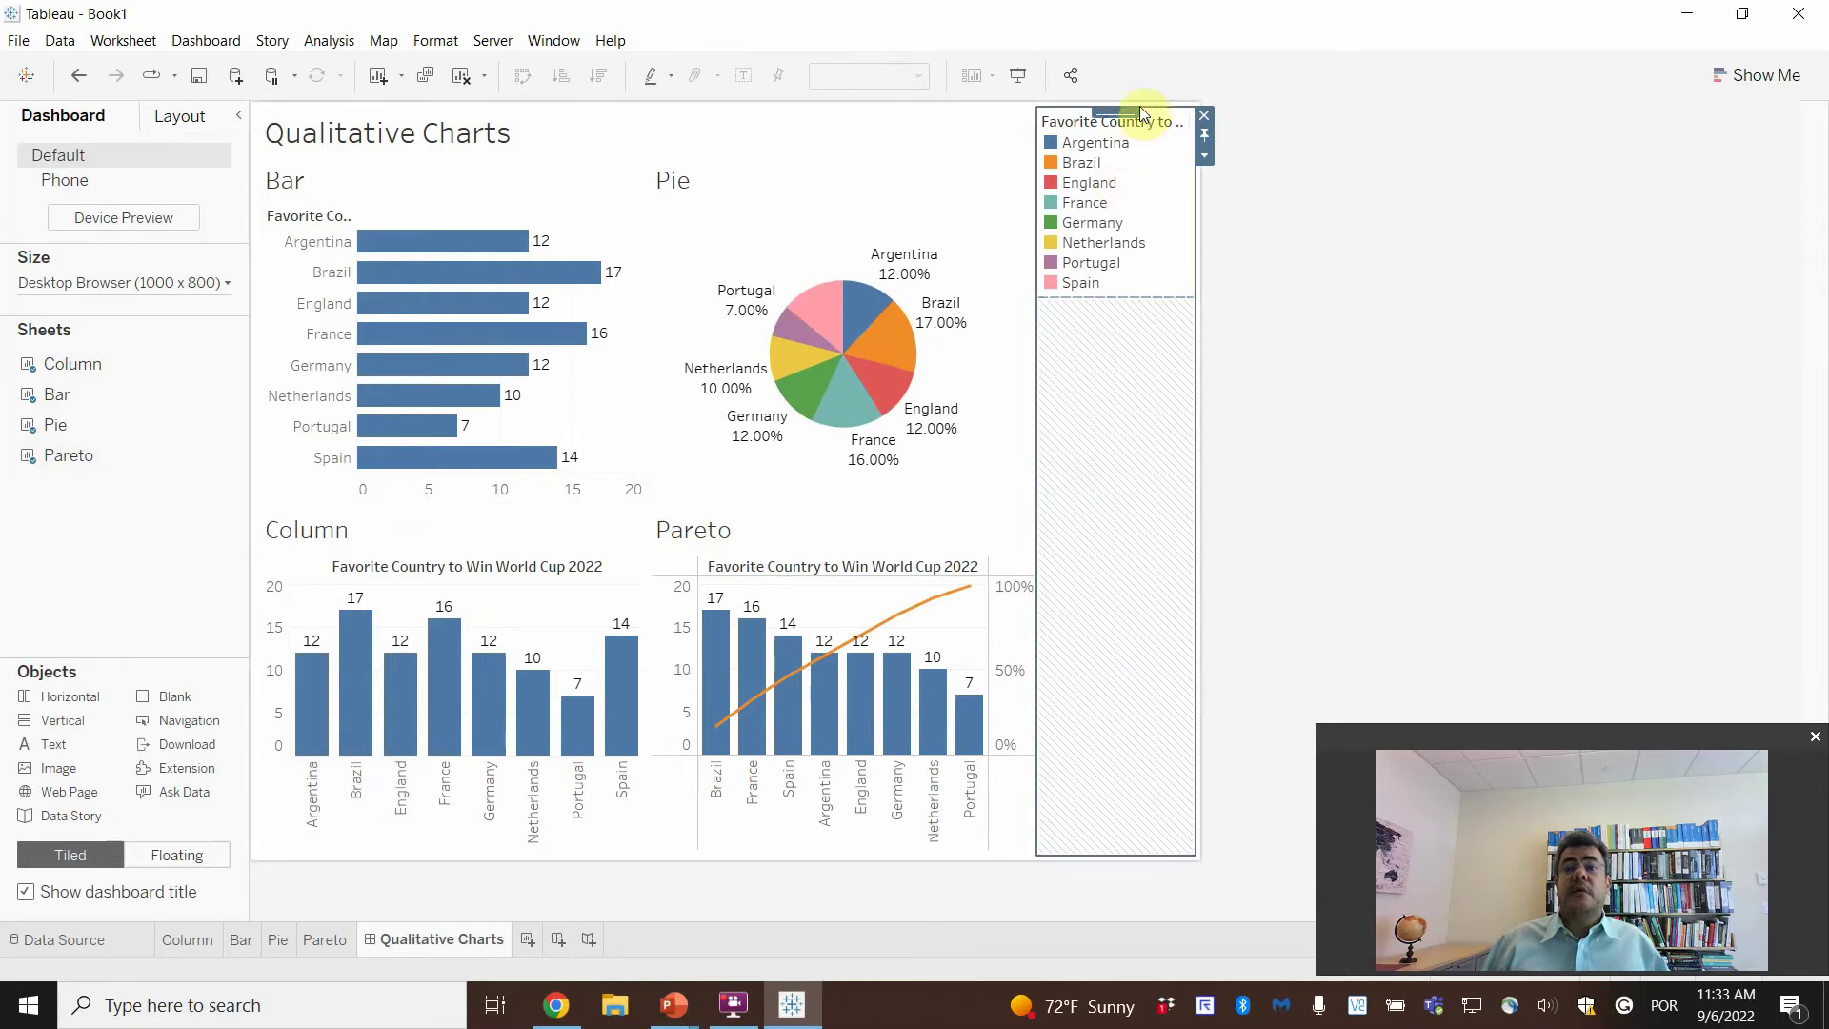
pyautogui.moveTo(1124, 112); pyautogui.dragTo(1102, 155)
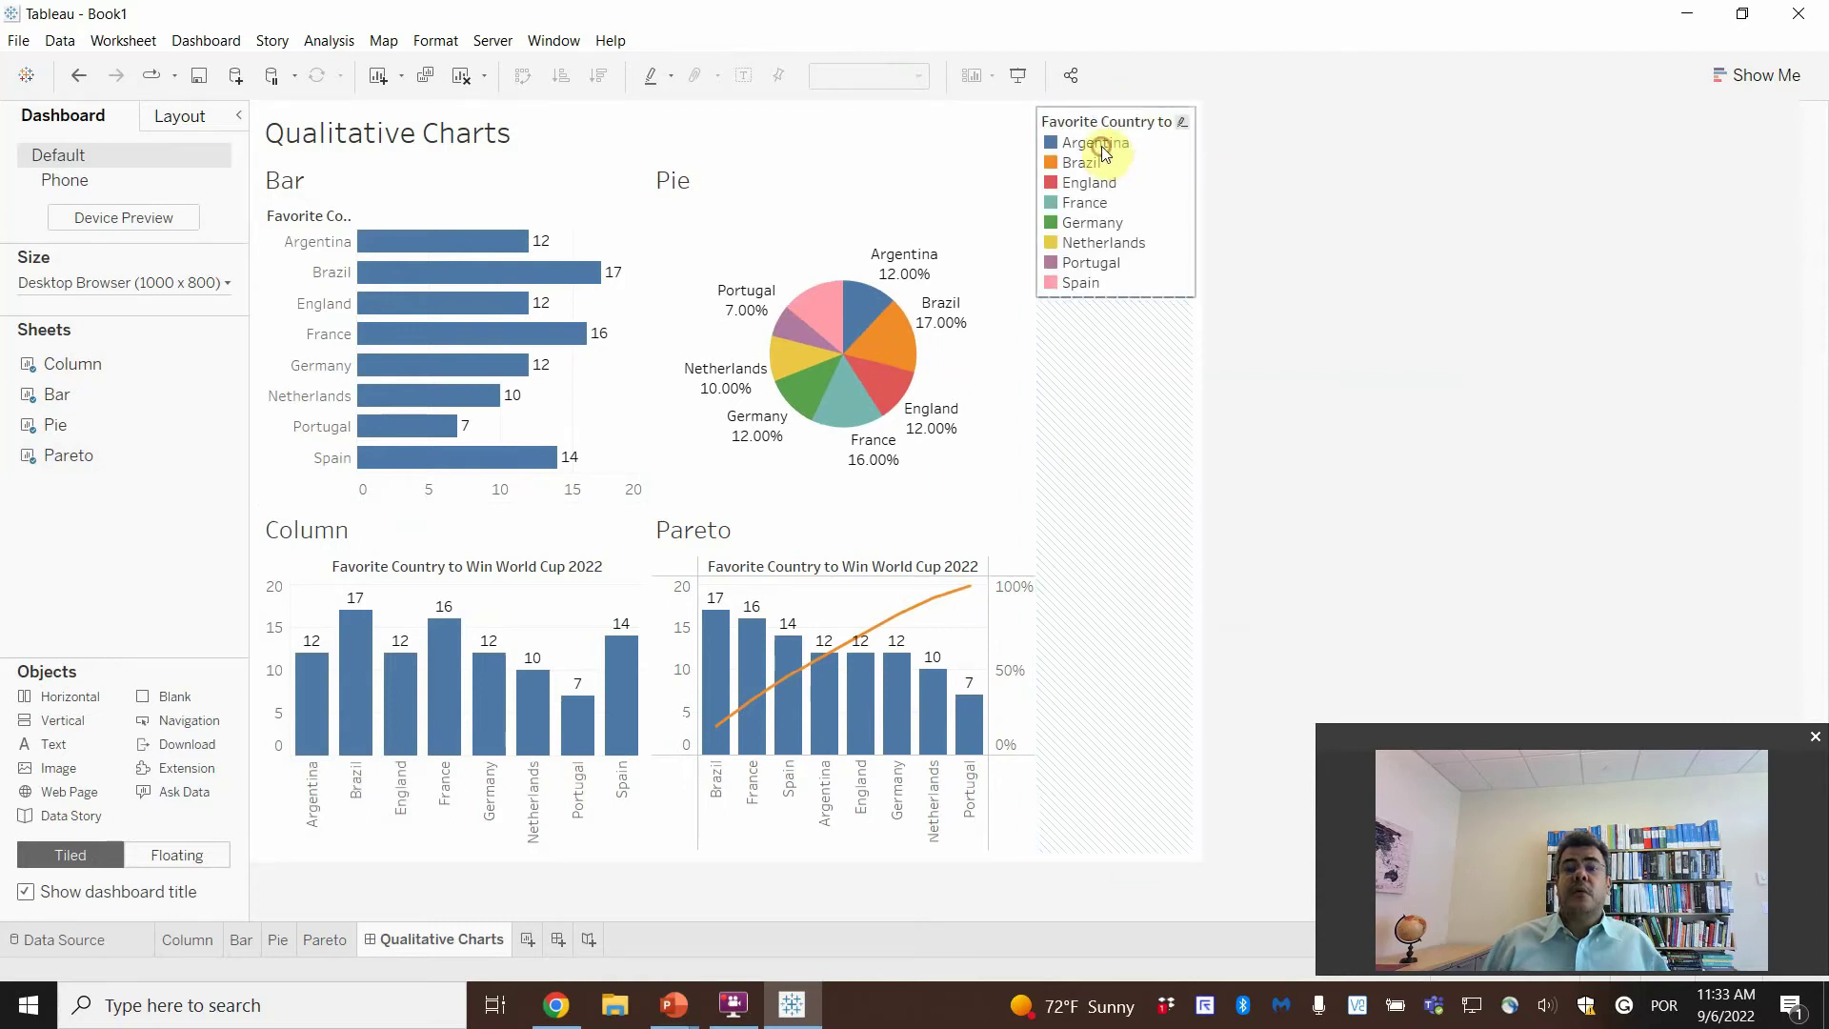
pyautogui.click(1287, 464)
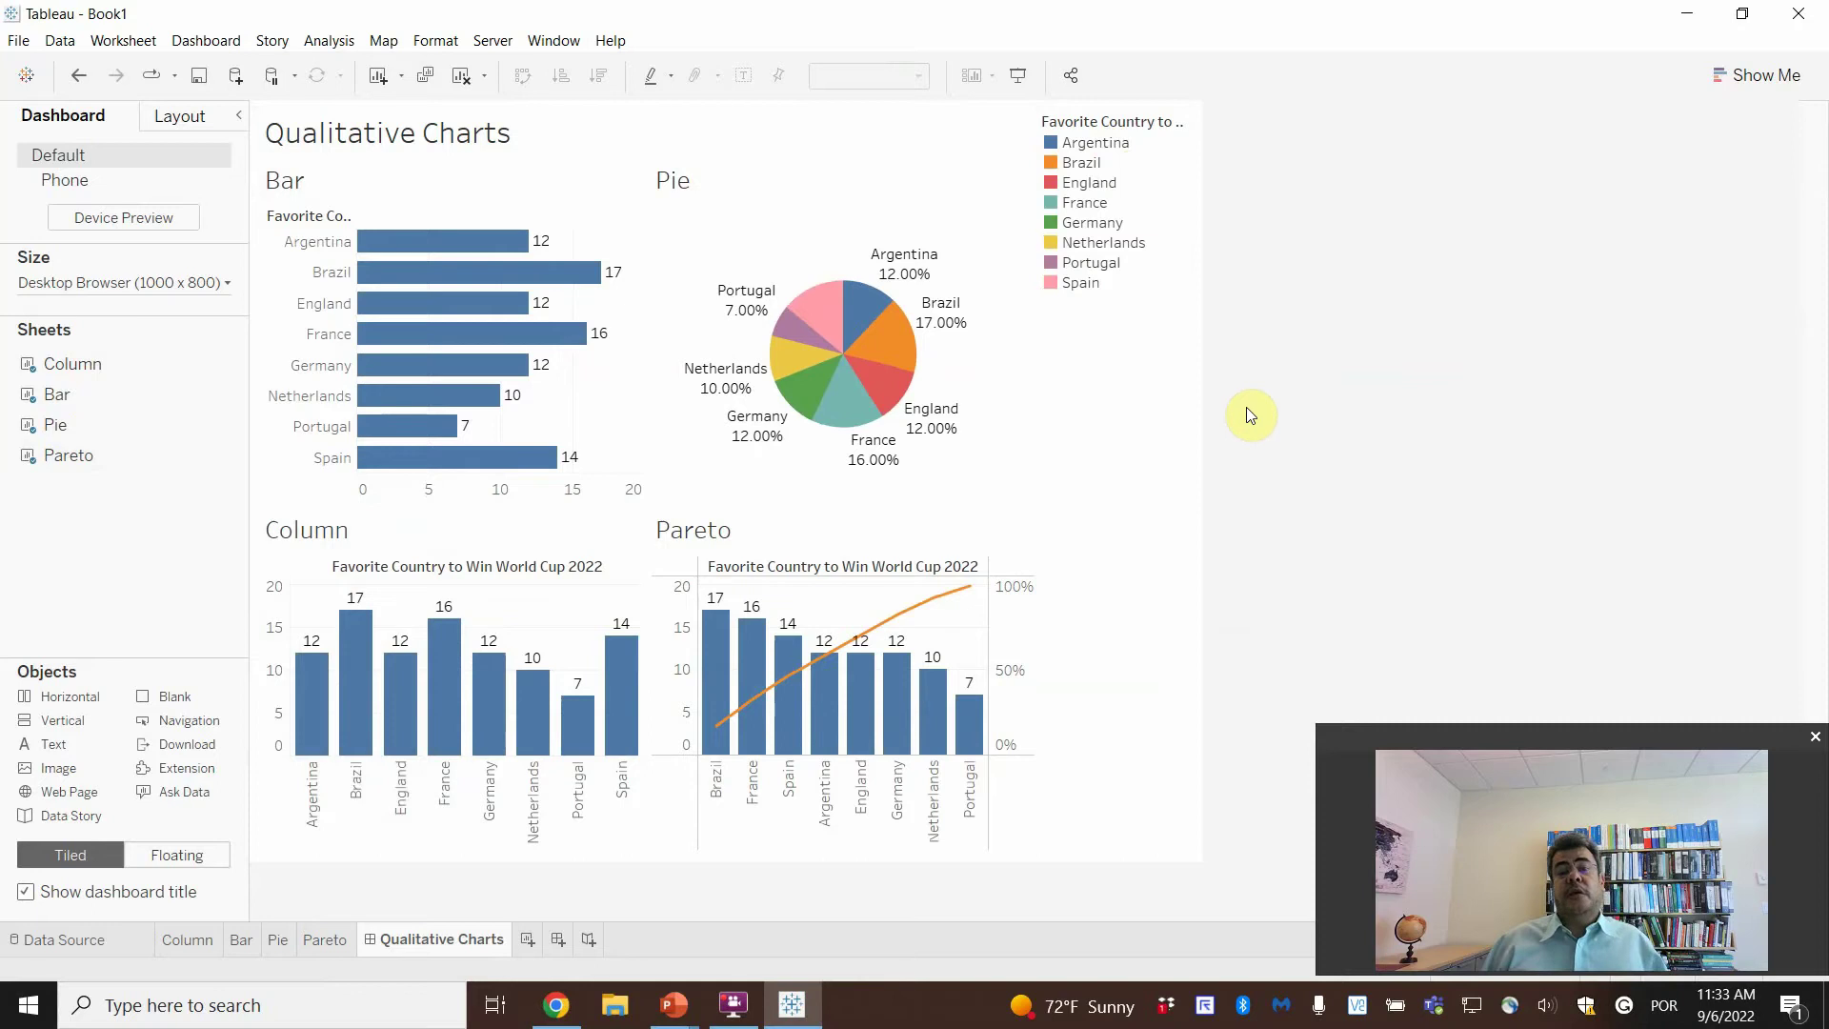
pyautogui.moveTo(896, 259)
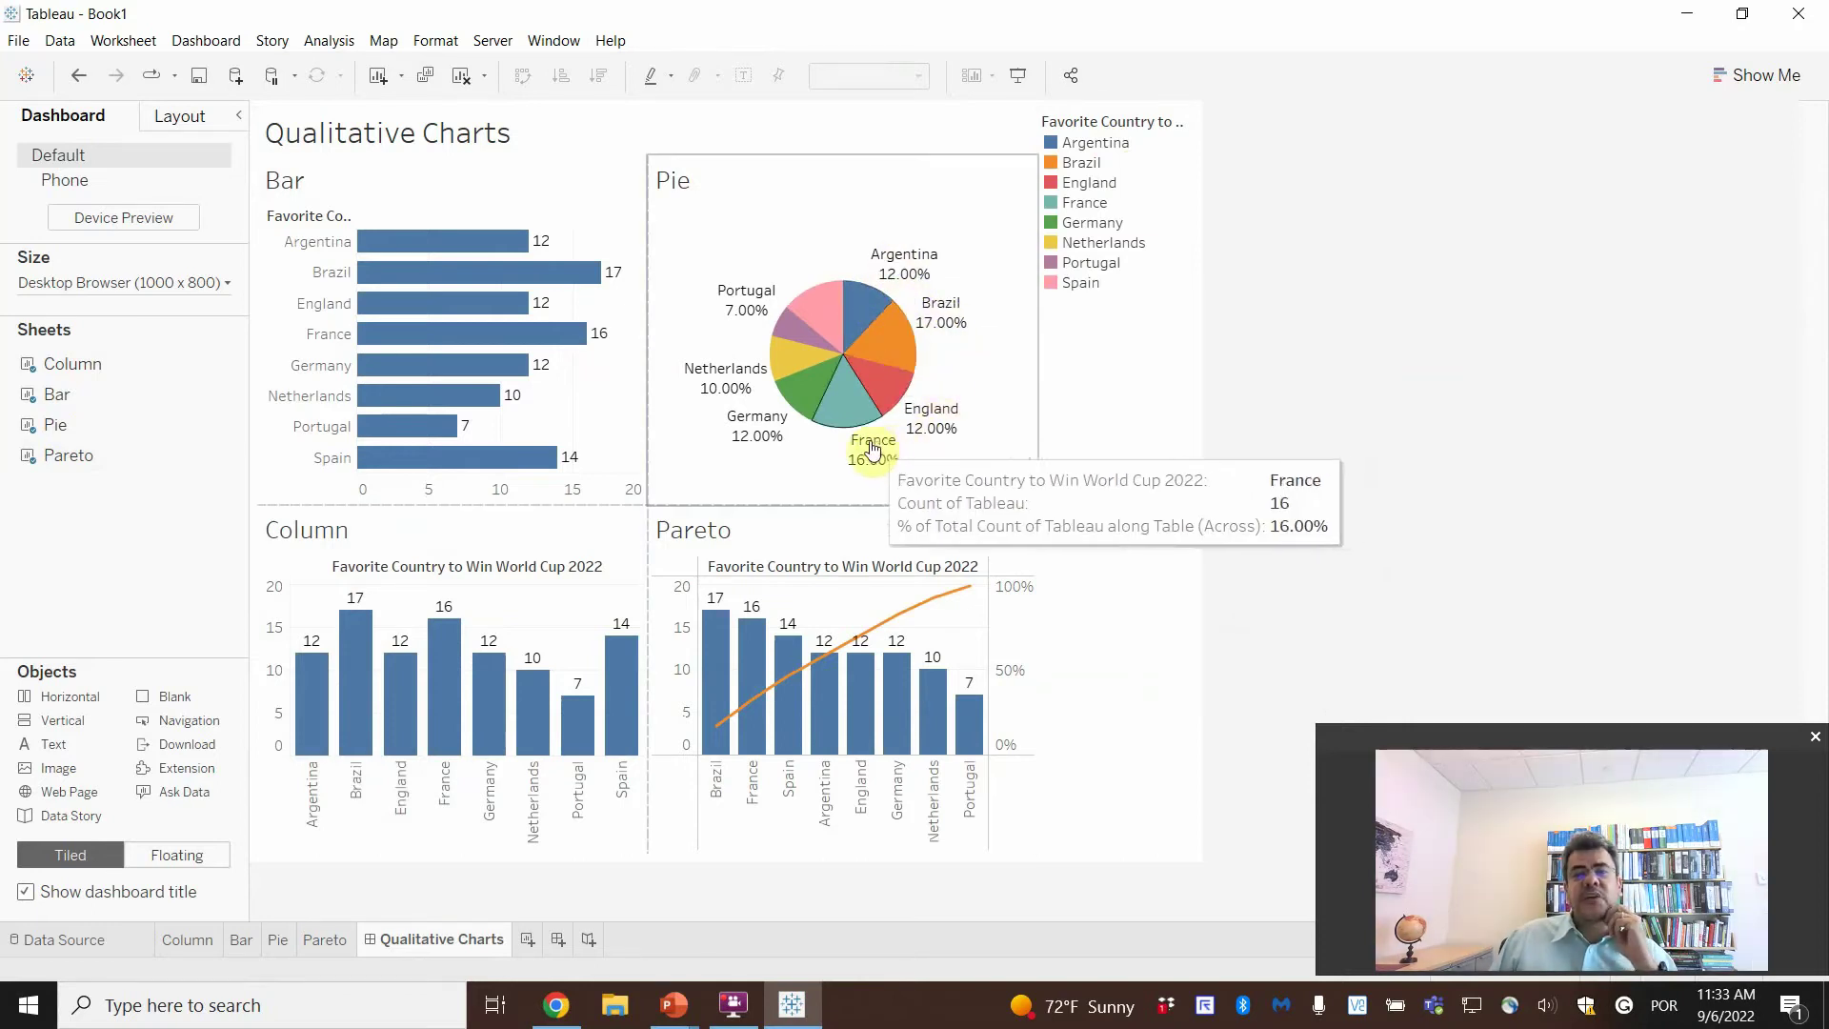
pyautogui.moveTo(779, 422)
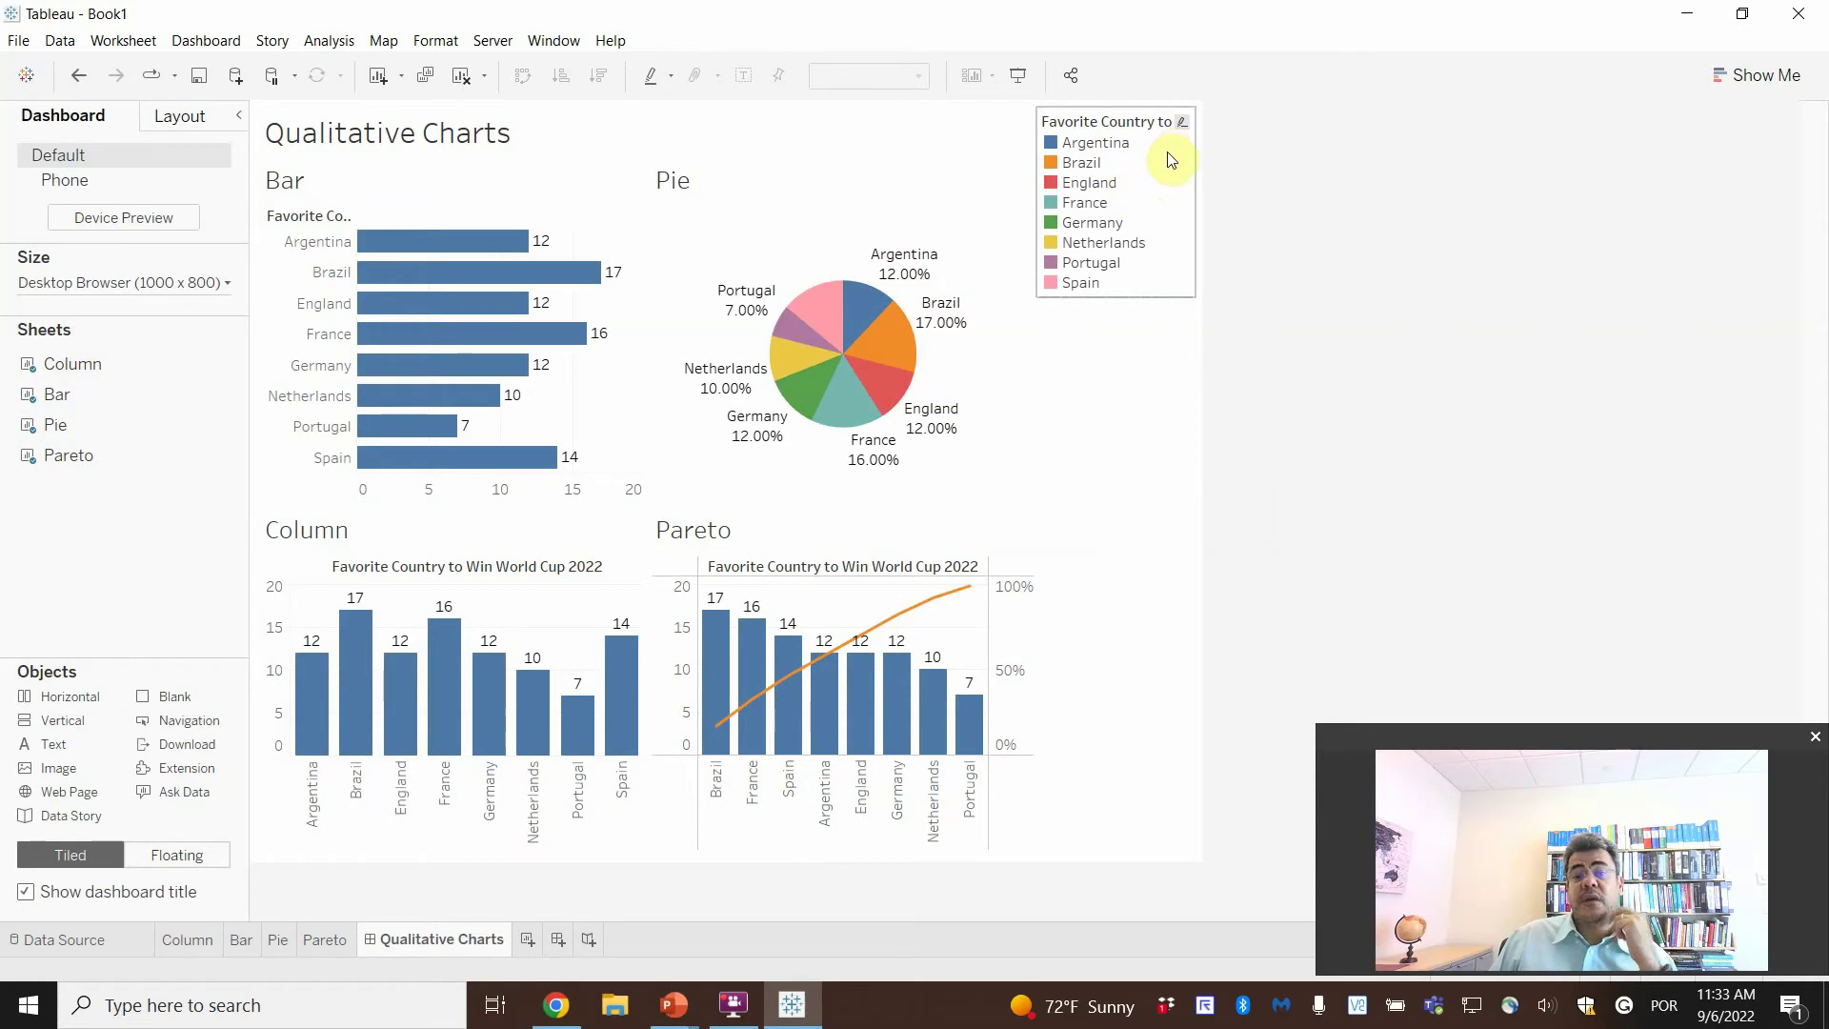
# - Hide the country colour legend card on the Pie sheet
pyautogui.click(275, 940)
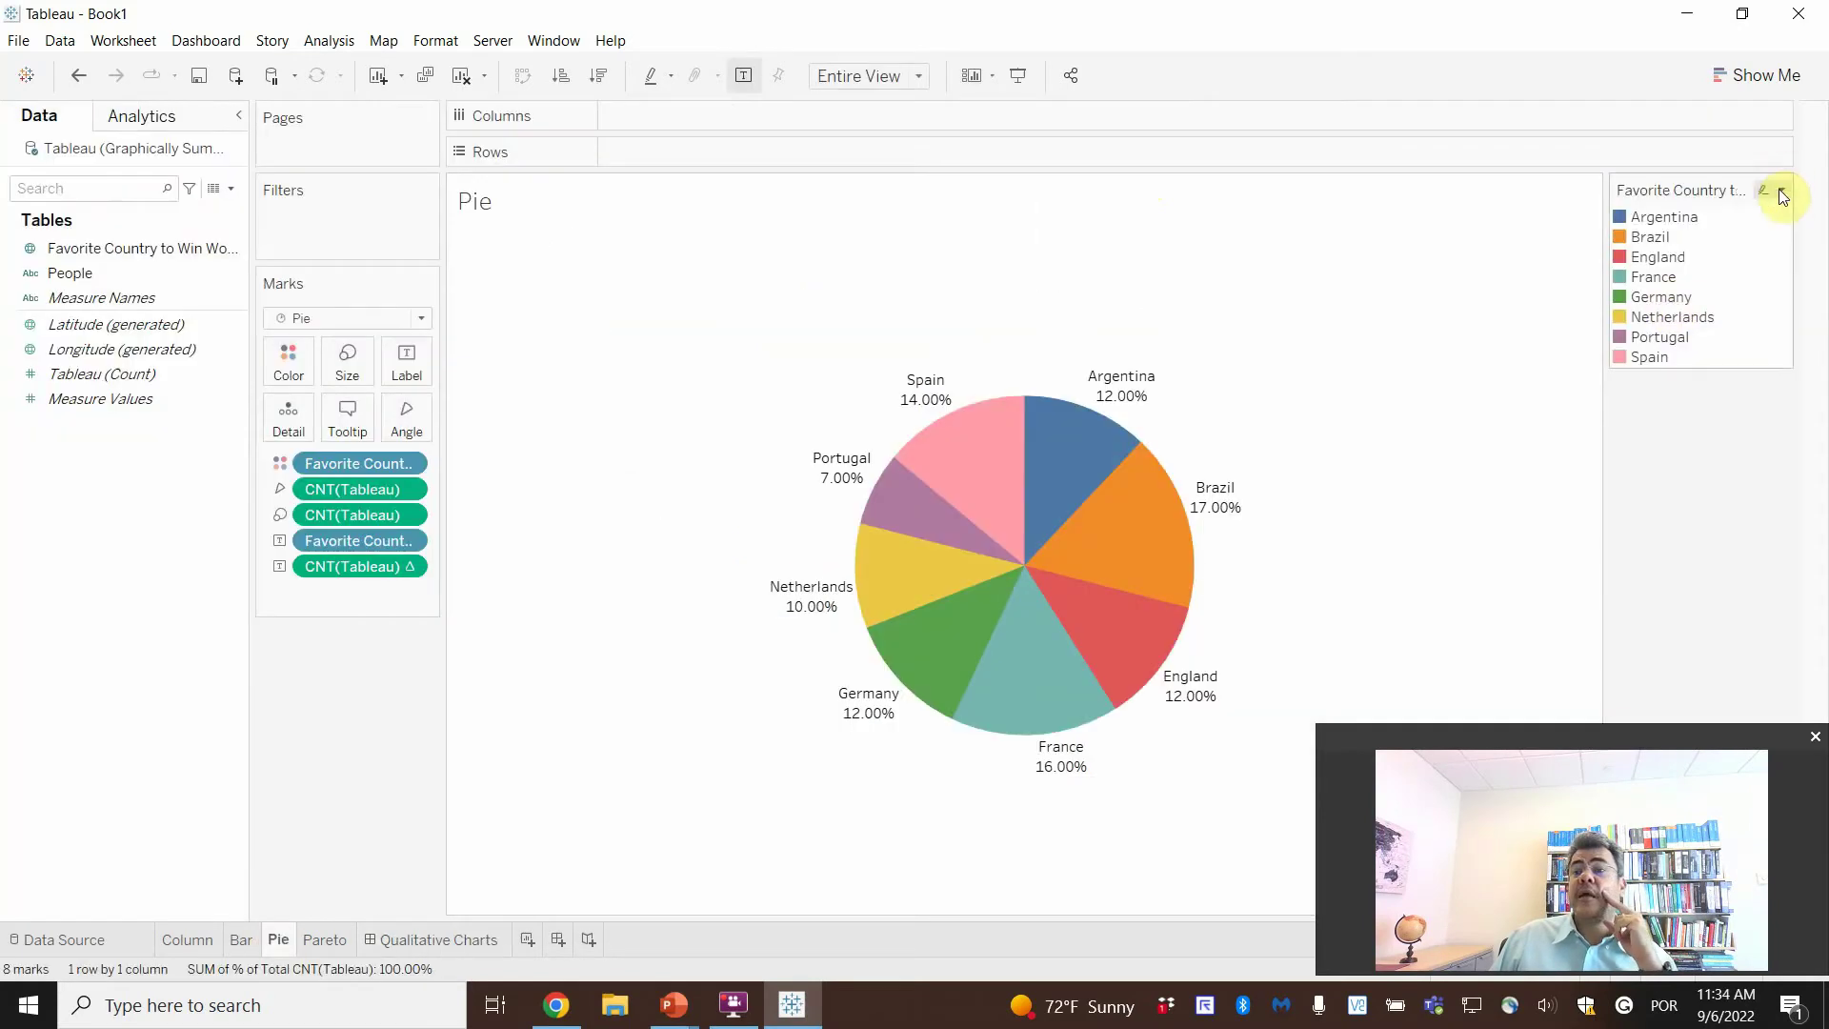
pyautogui.click(1780, 191)
pyautogui.click(1613, 367)
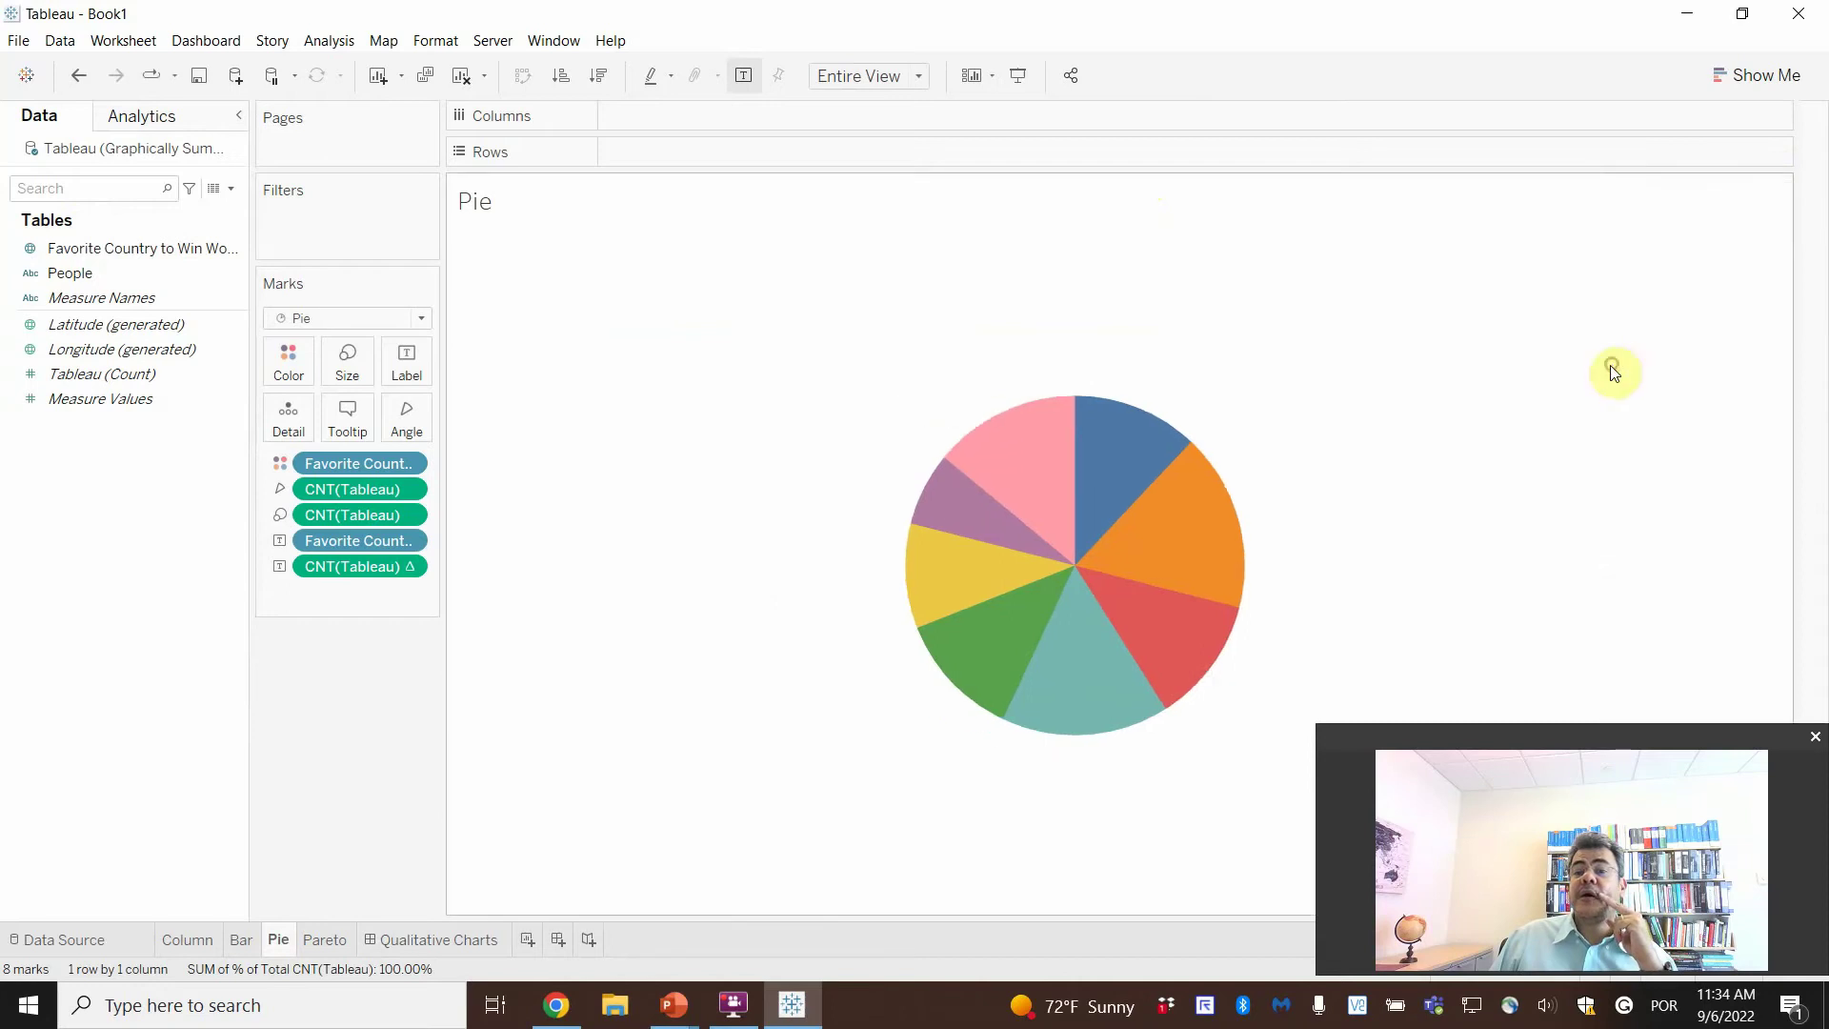
# - Remove the country colour legend from the Qualitative Charts dashboard
pyautogui.click(458, 945)
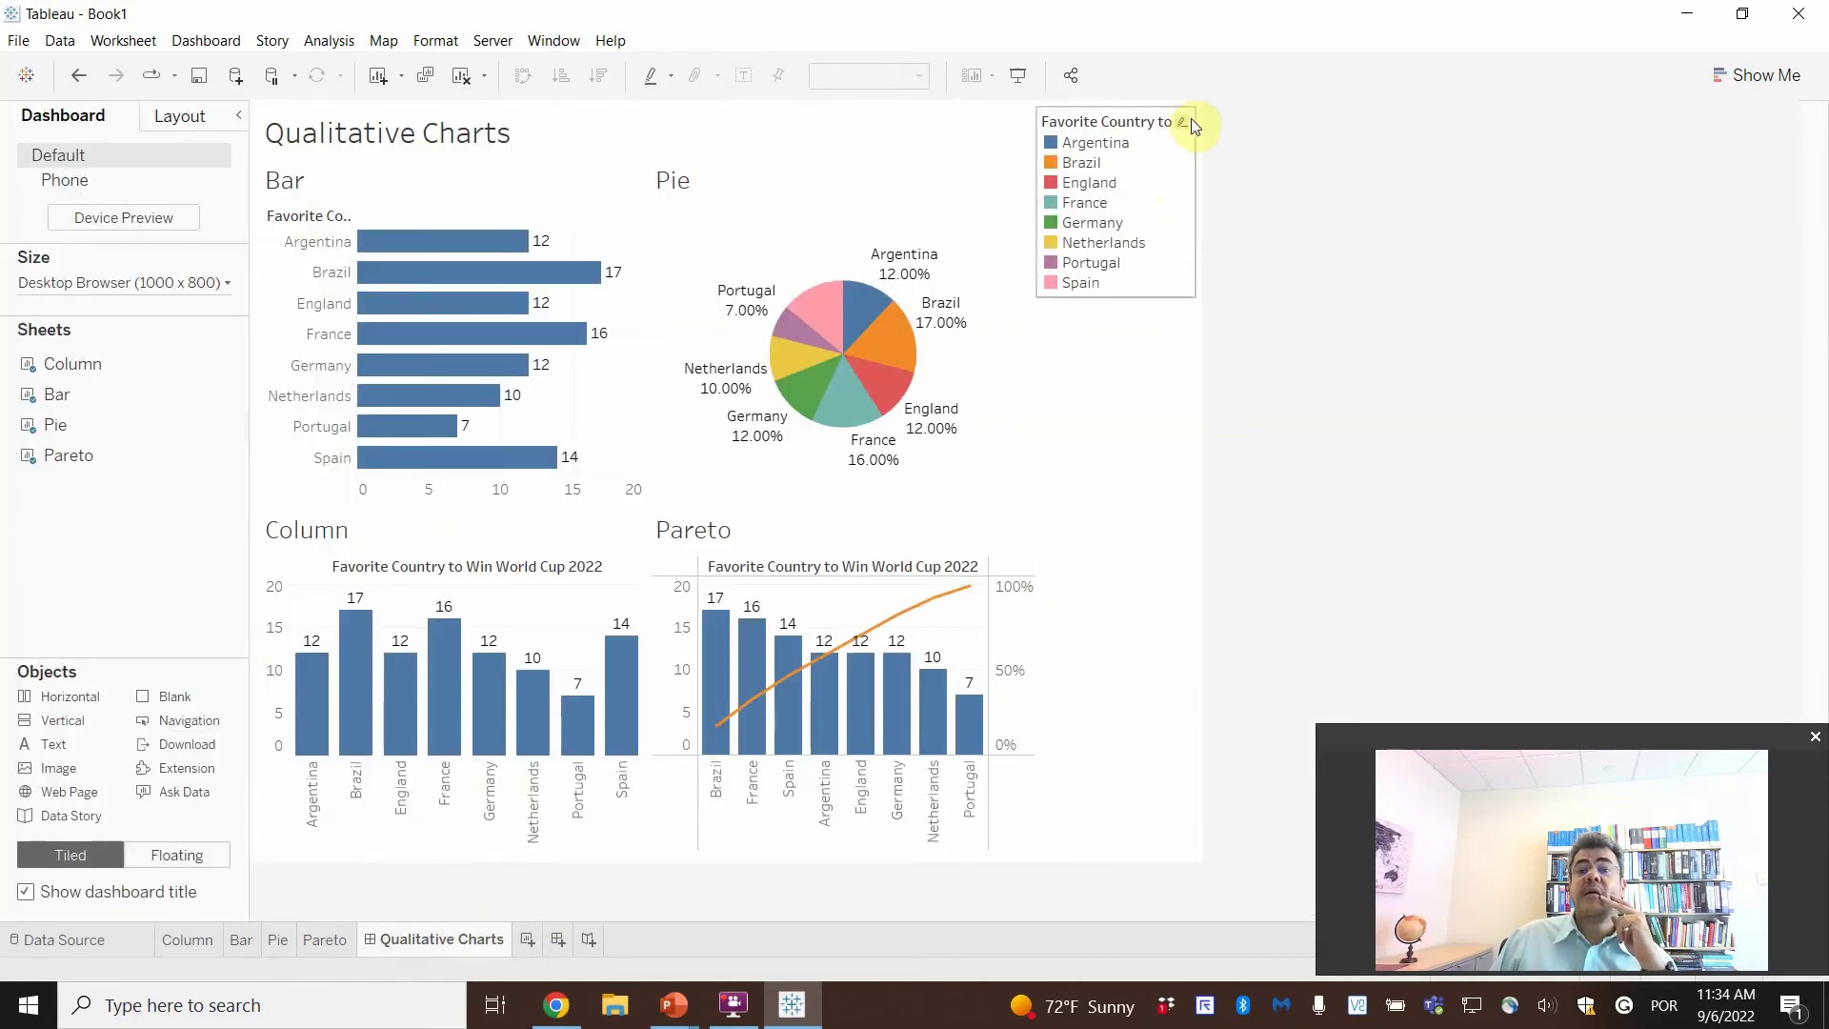
pyautogui.click(1180, 121)
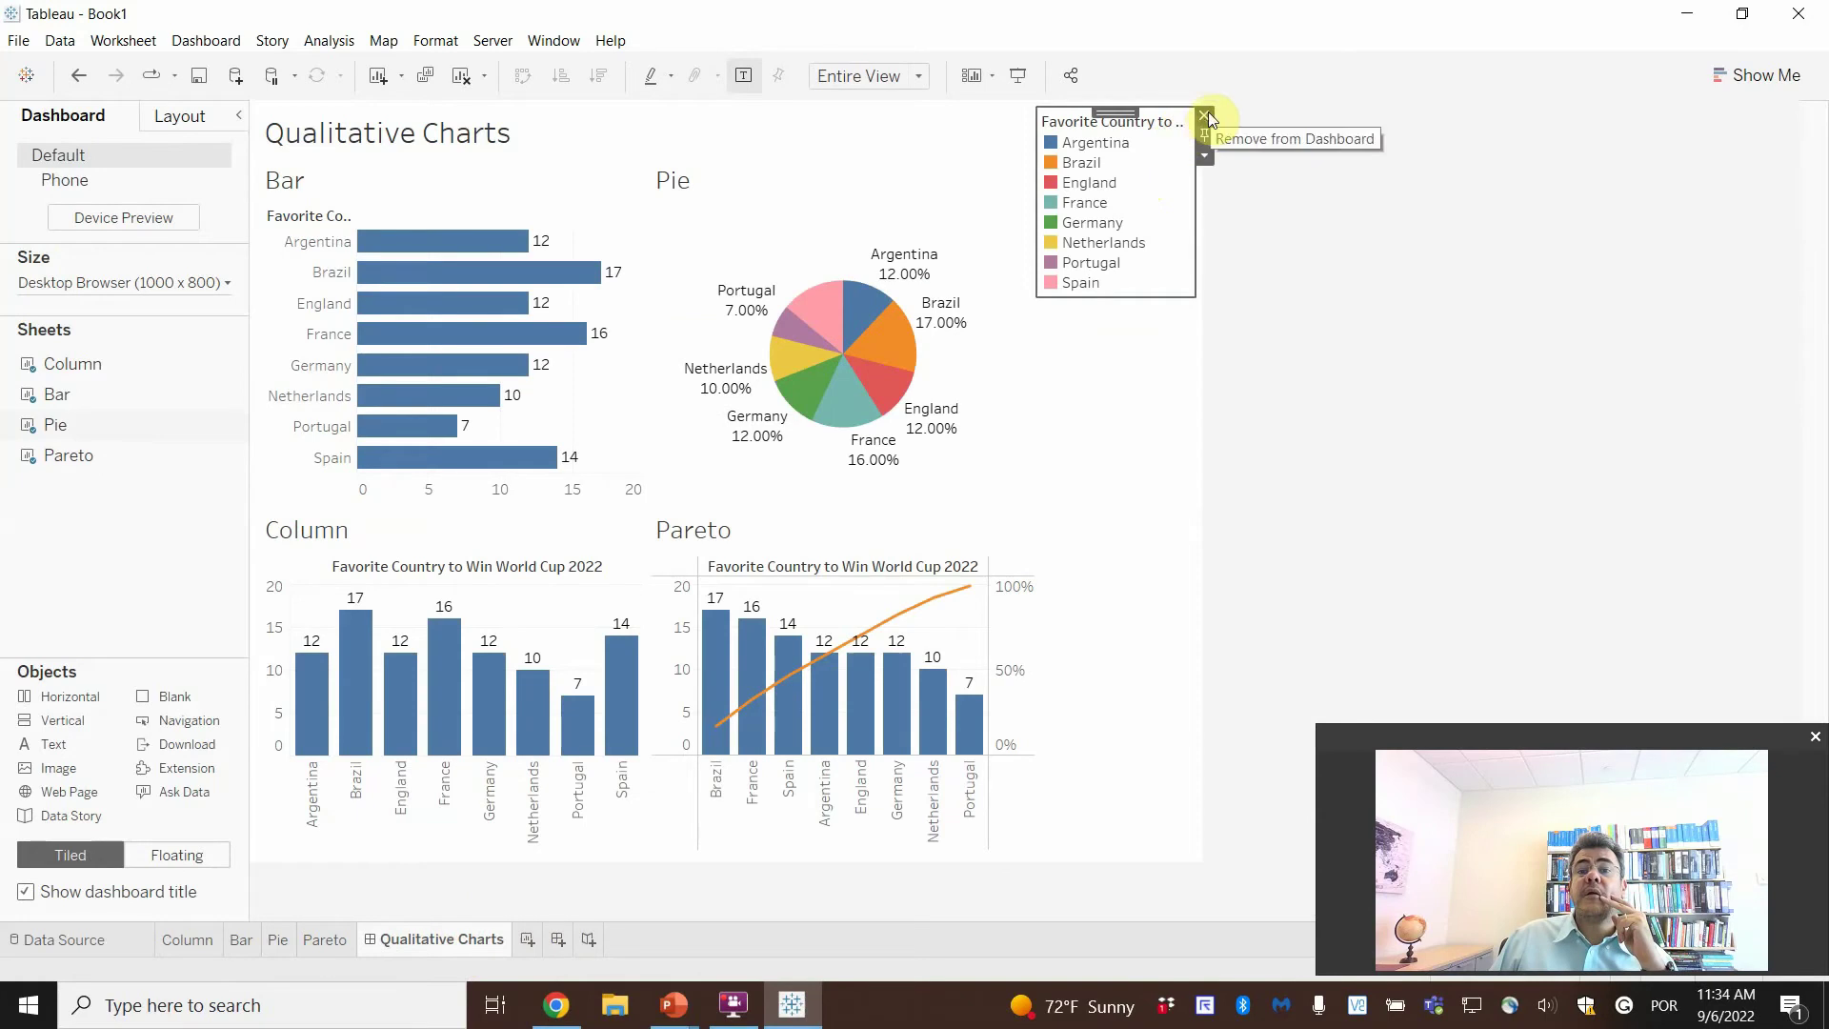
pyautogui.click(1207, 116)
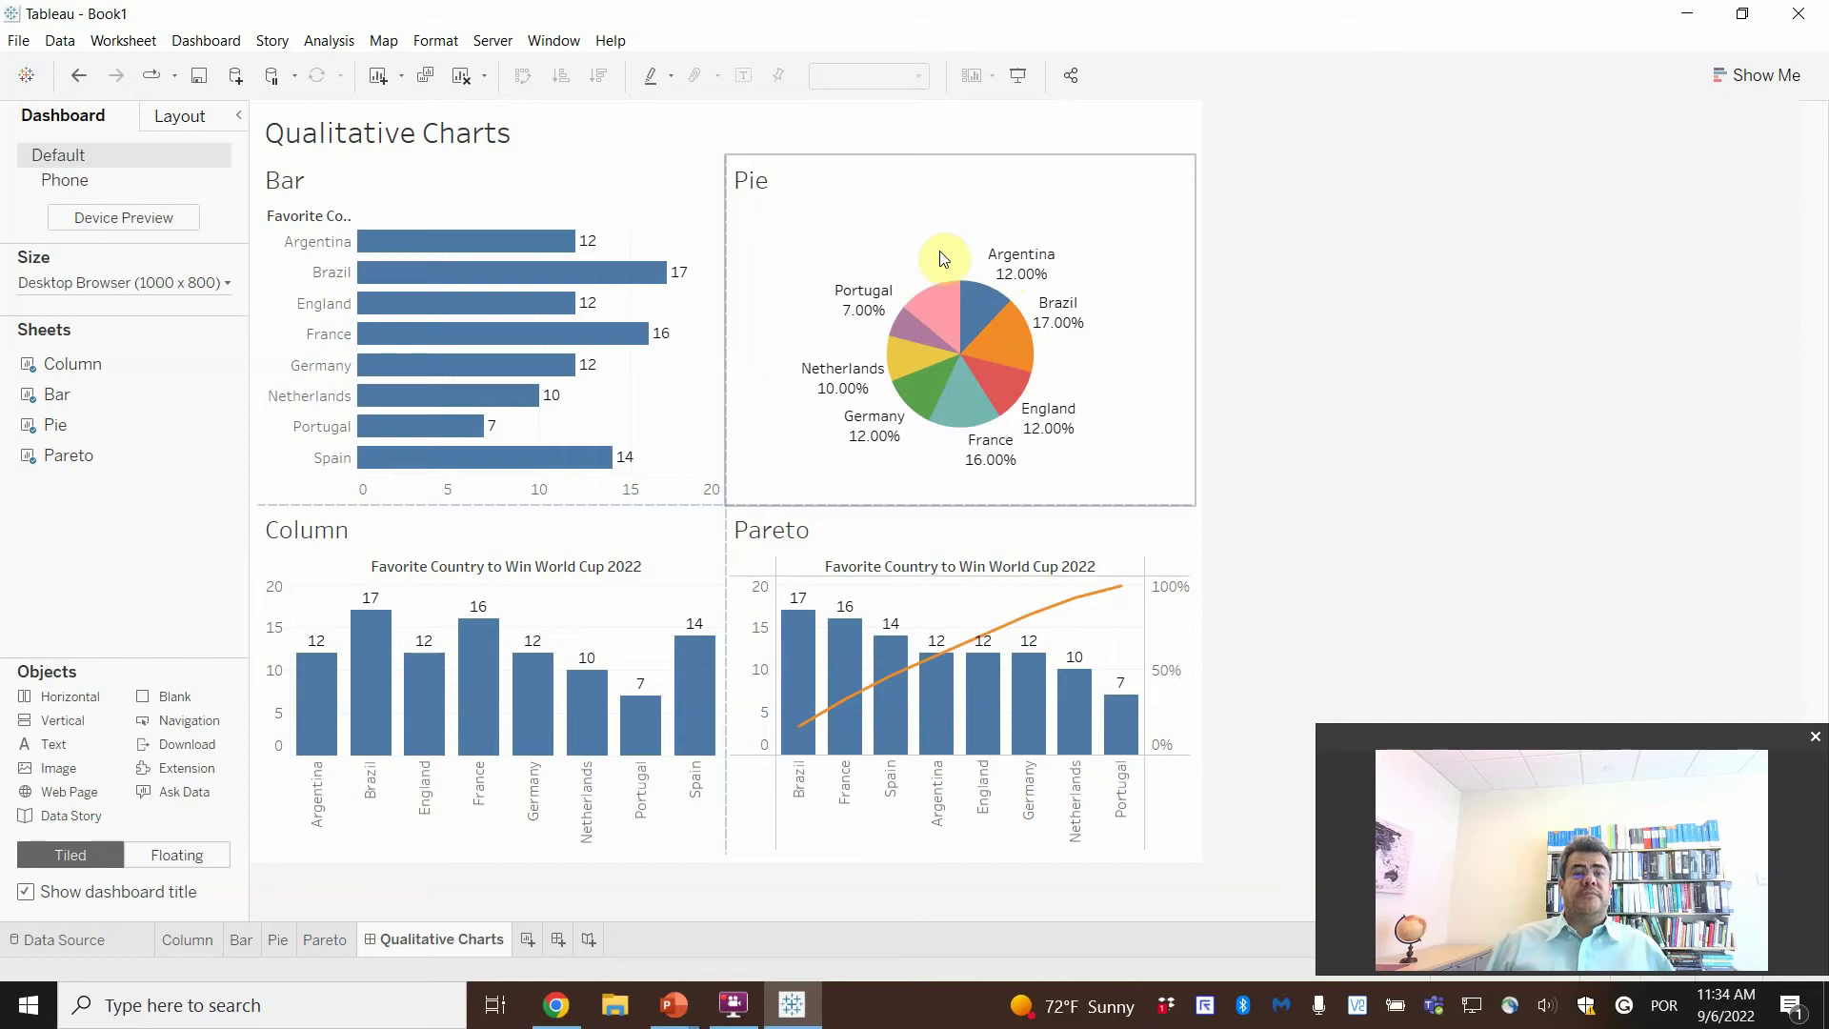
# - Move the Column chart above Bar and the Pareto chart above Pie
pyautogui.click(514, 553)
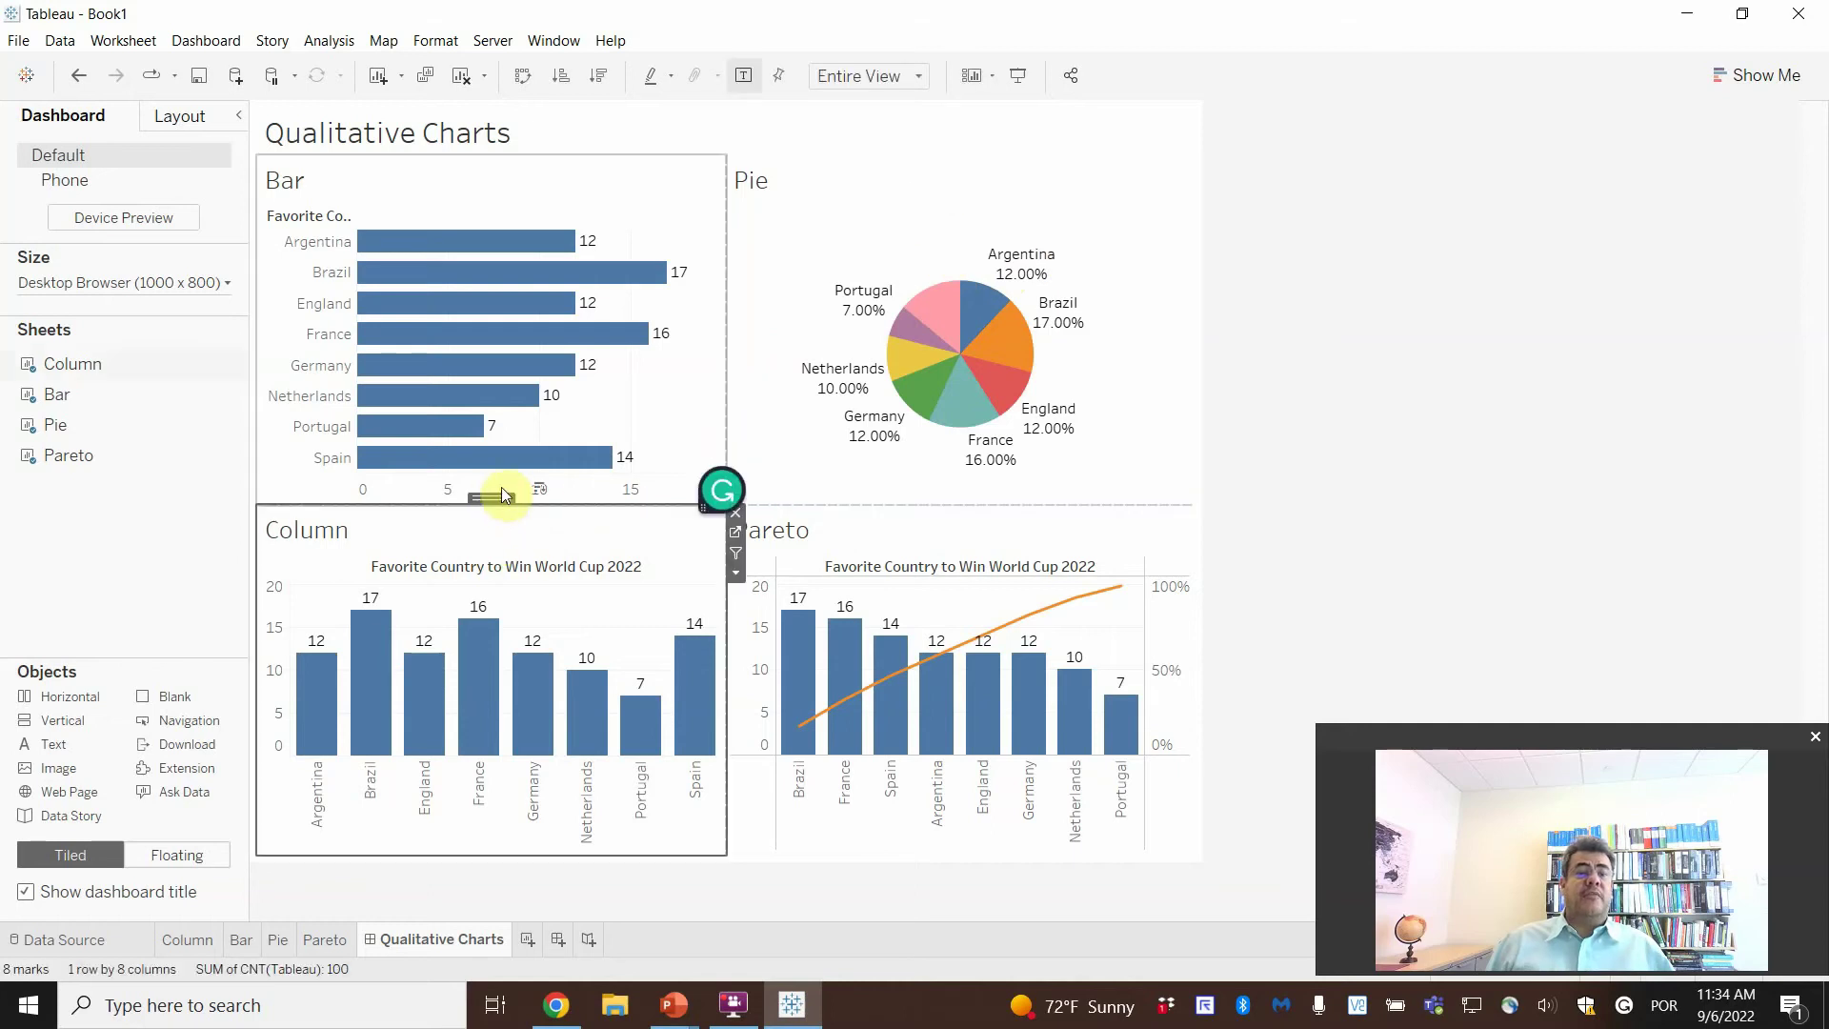
pyautogui.moveTo(488, 497); pyautogui.dragTo(531, 279)
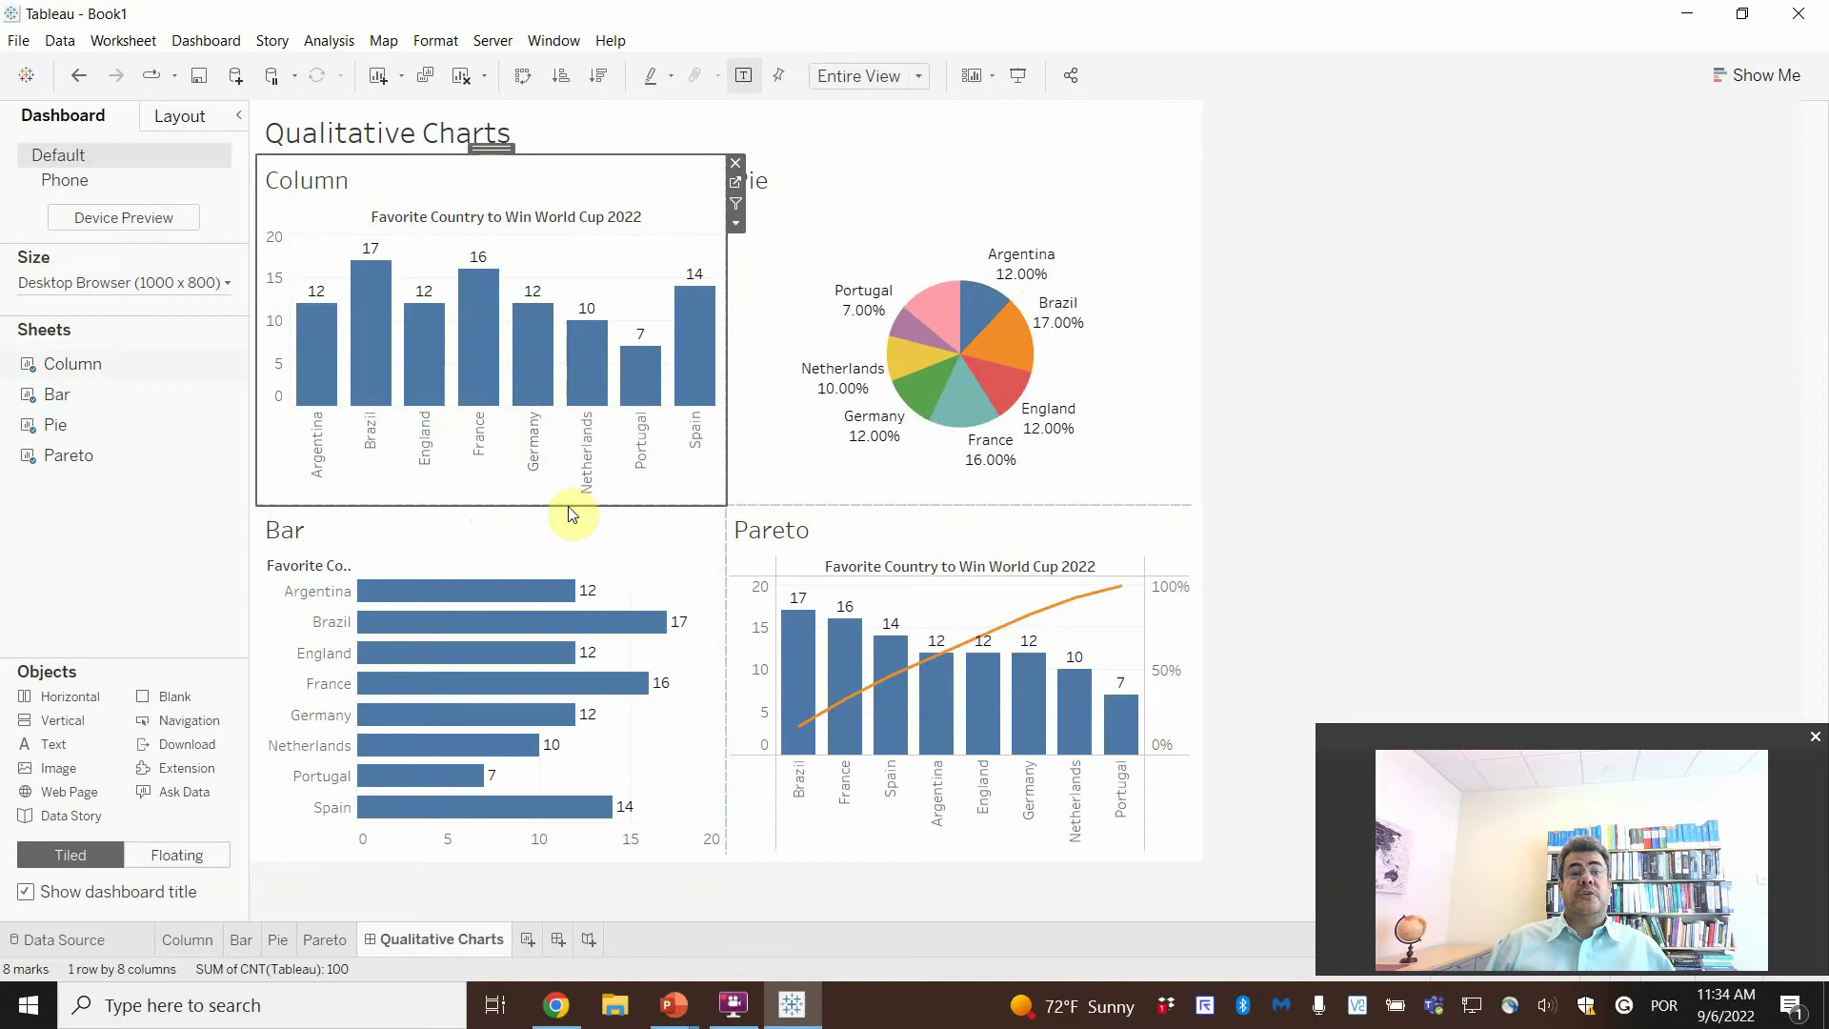
pyautogui.click(963, 543)
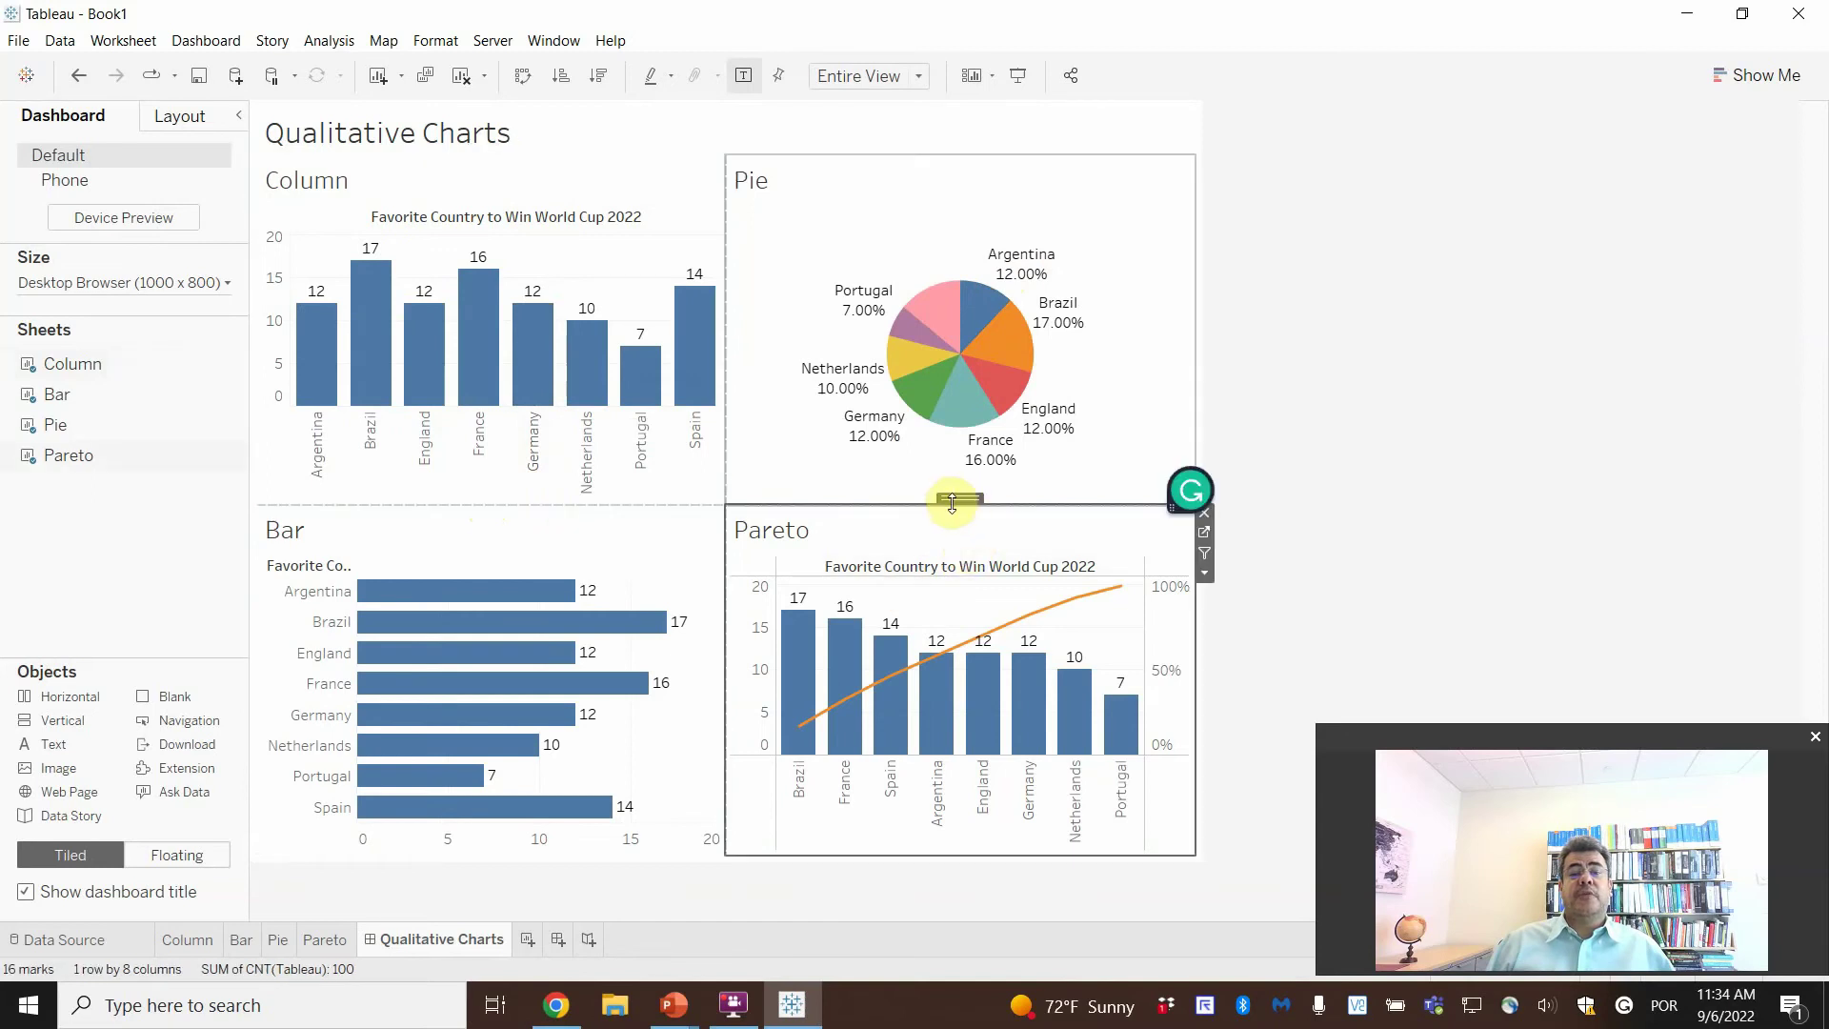
pyautogui.moveTo(956, 499); pyautogui.dragTo(933, 290)
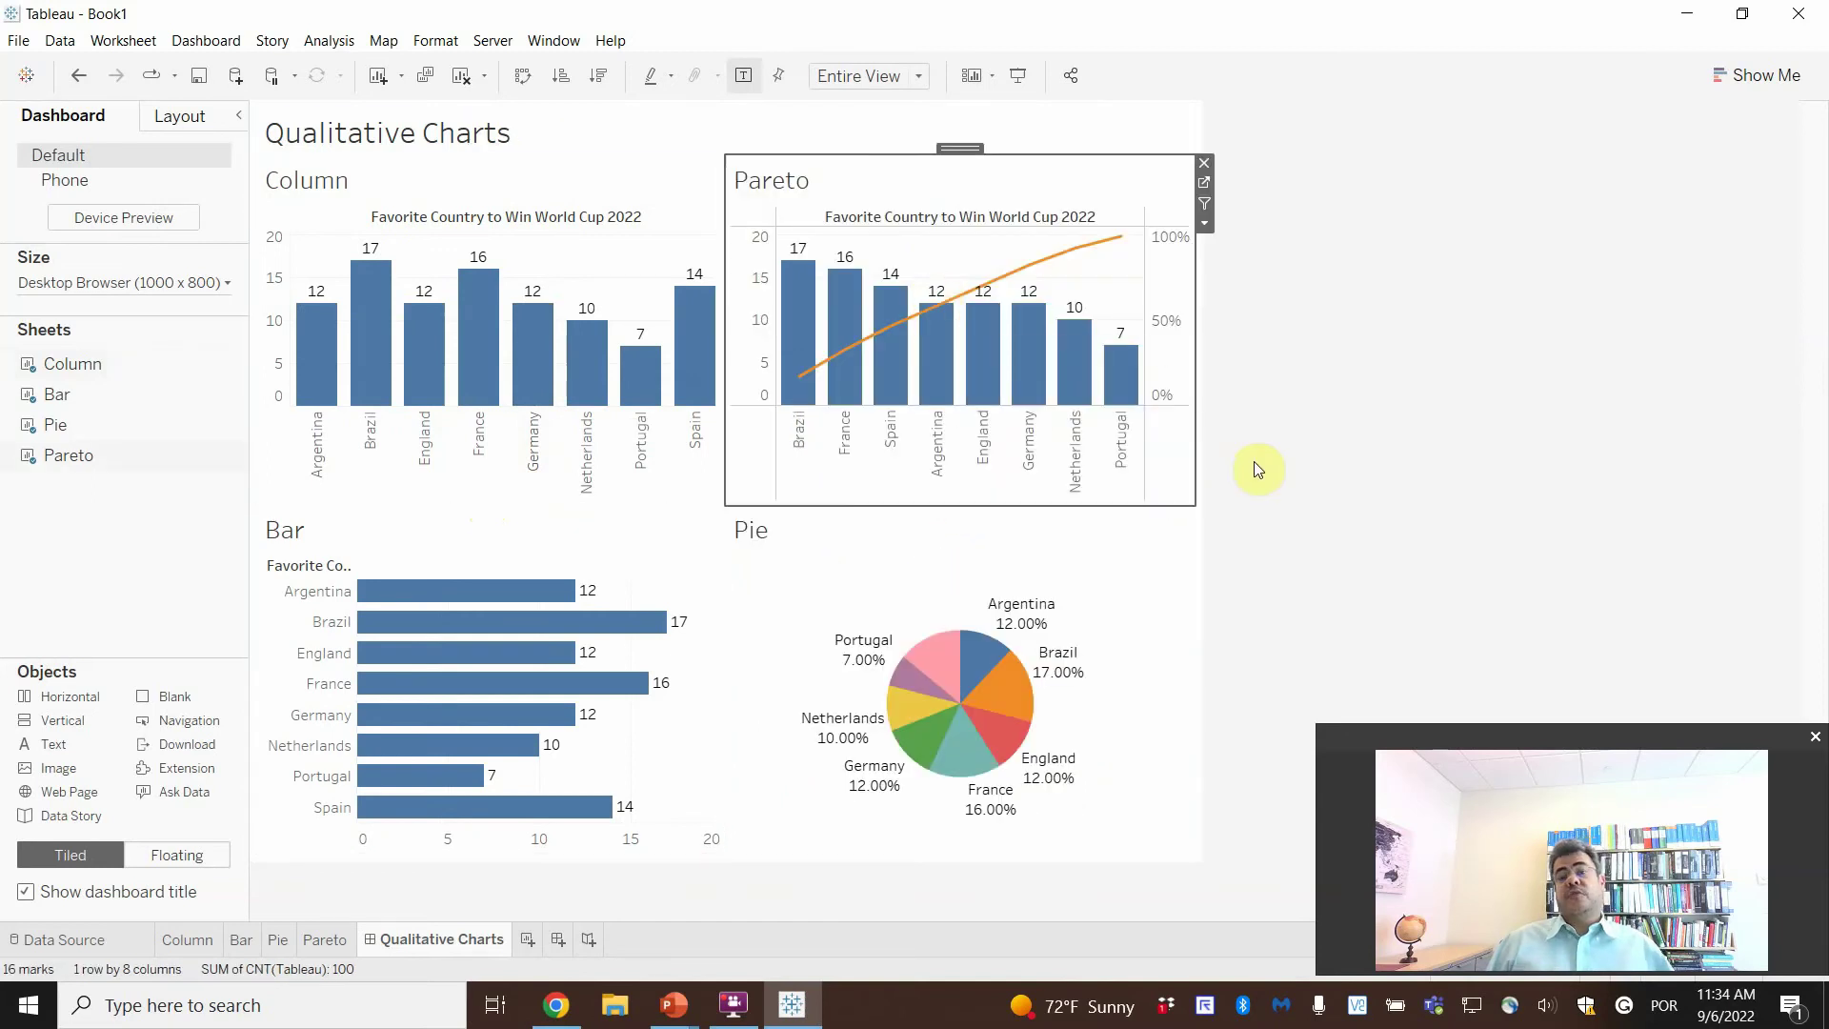
pyautogui.click(1302, 464)
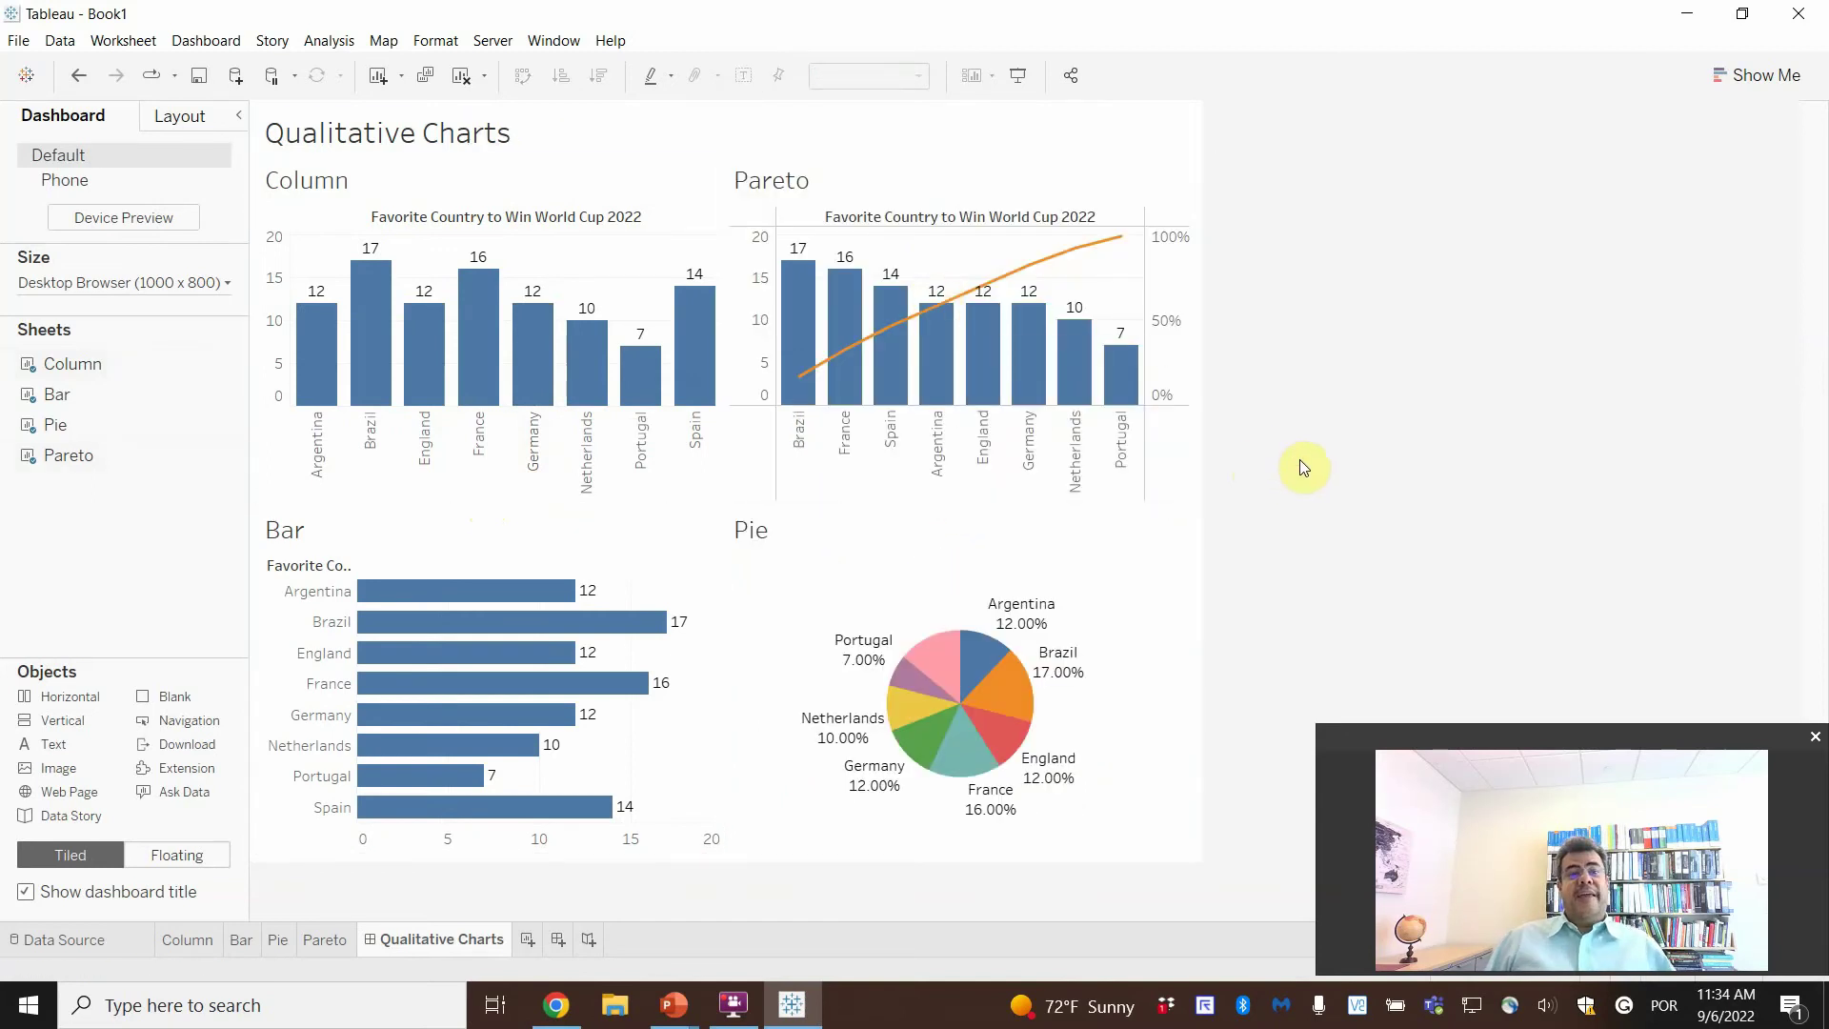
# - Centre-align the Qualitative Charts dashboard title
pyautogui.click(602, 128)
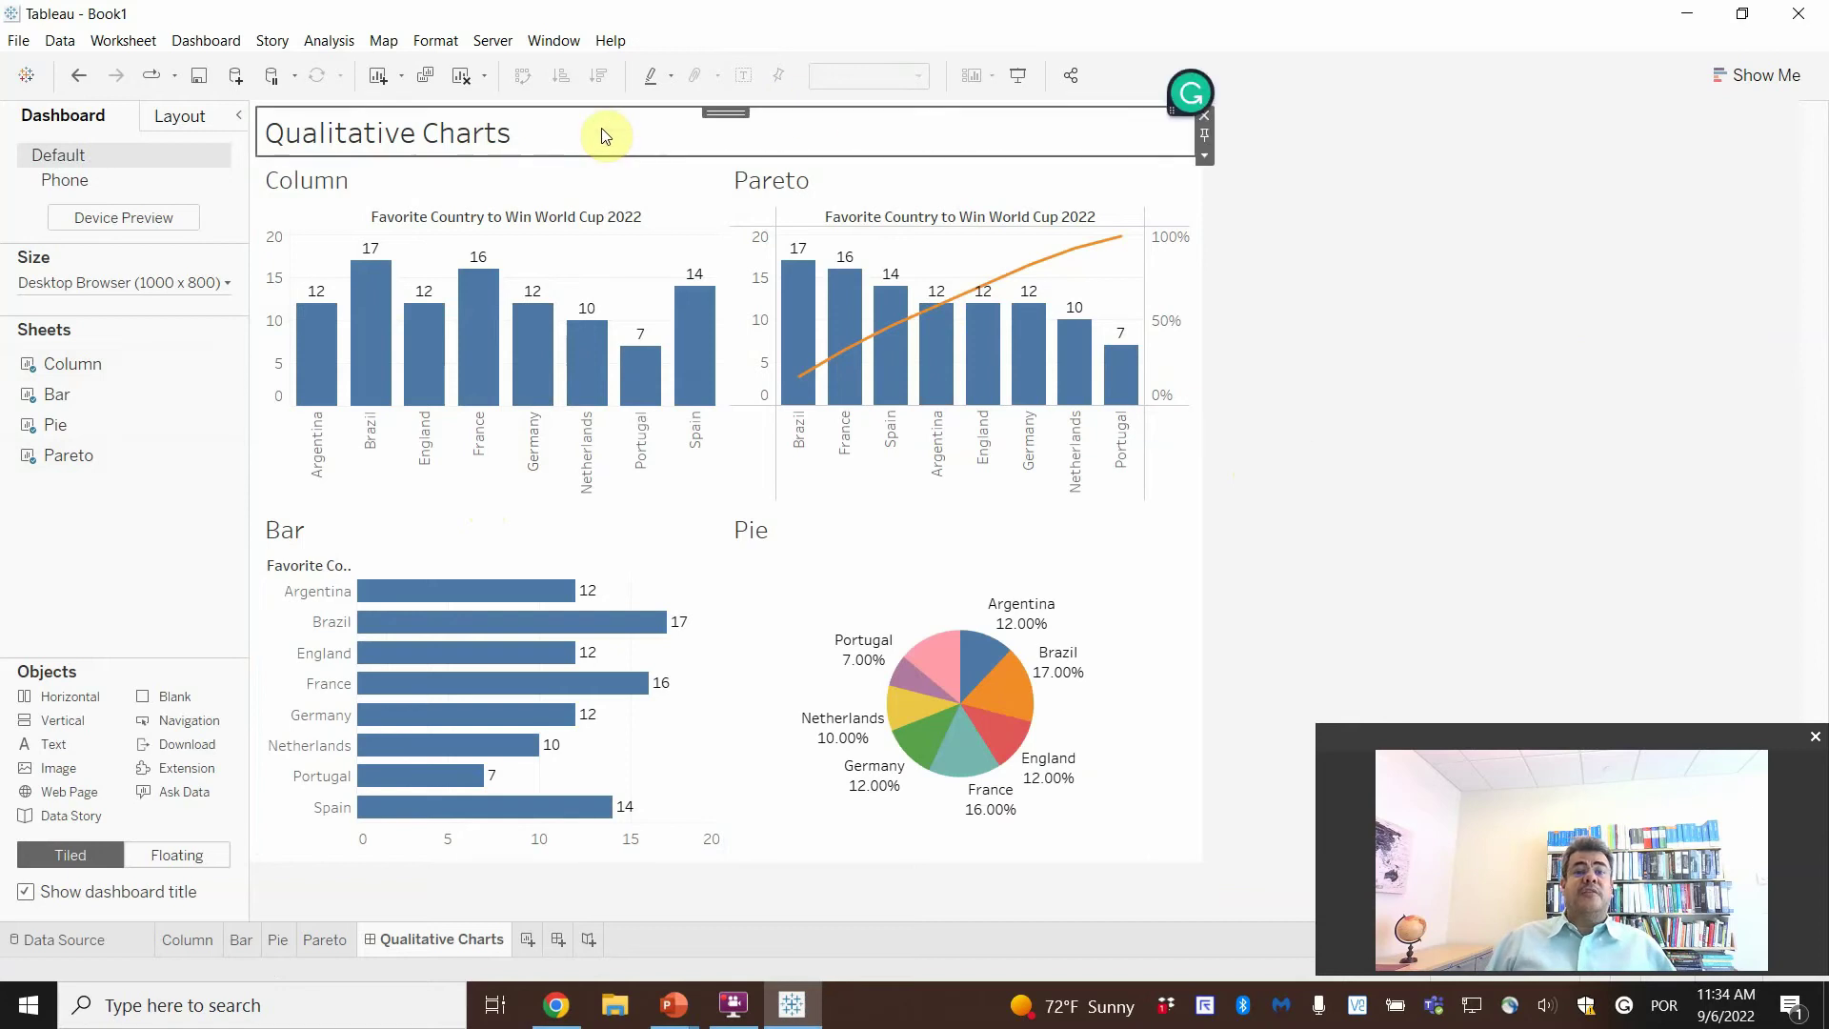
pyautogui.doubleClick(602, 127)
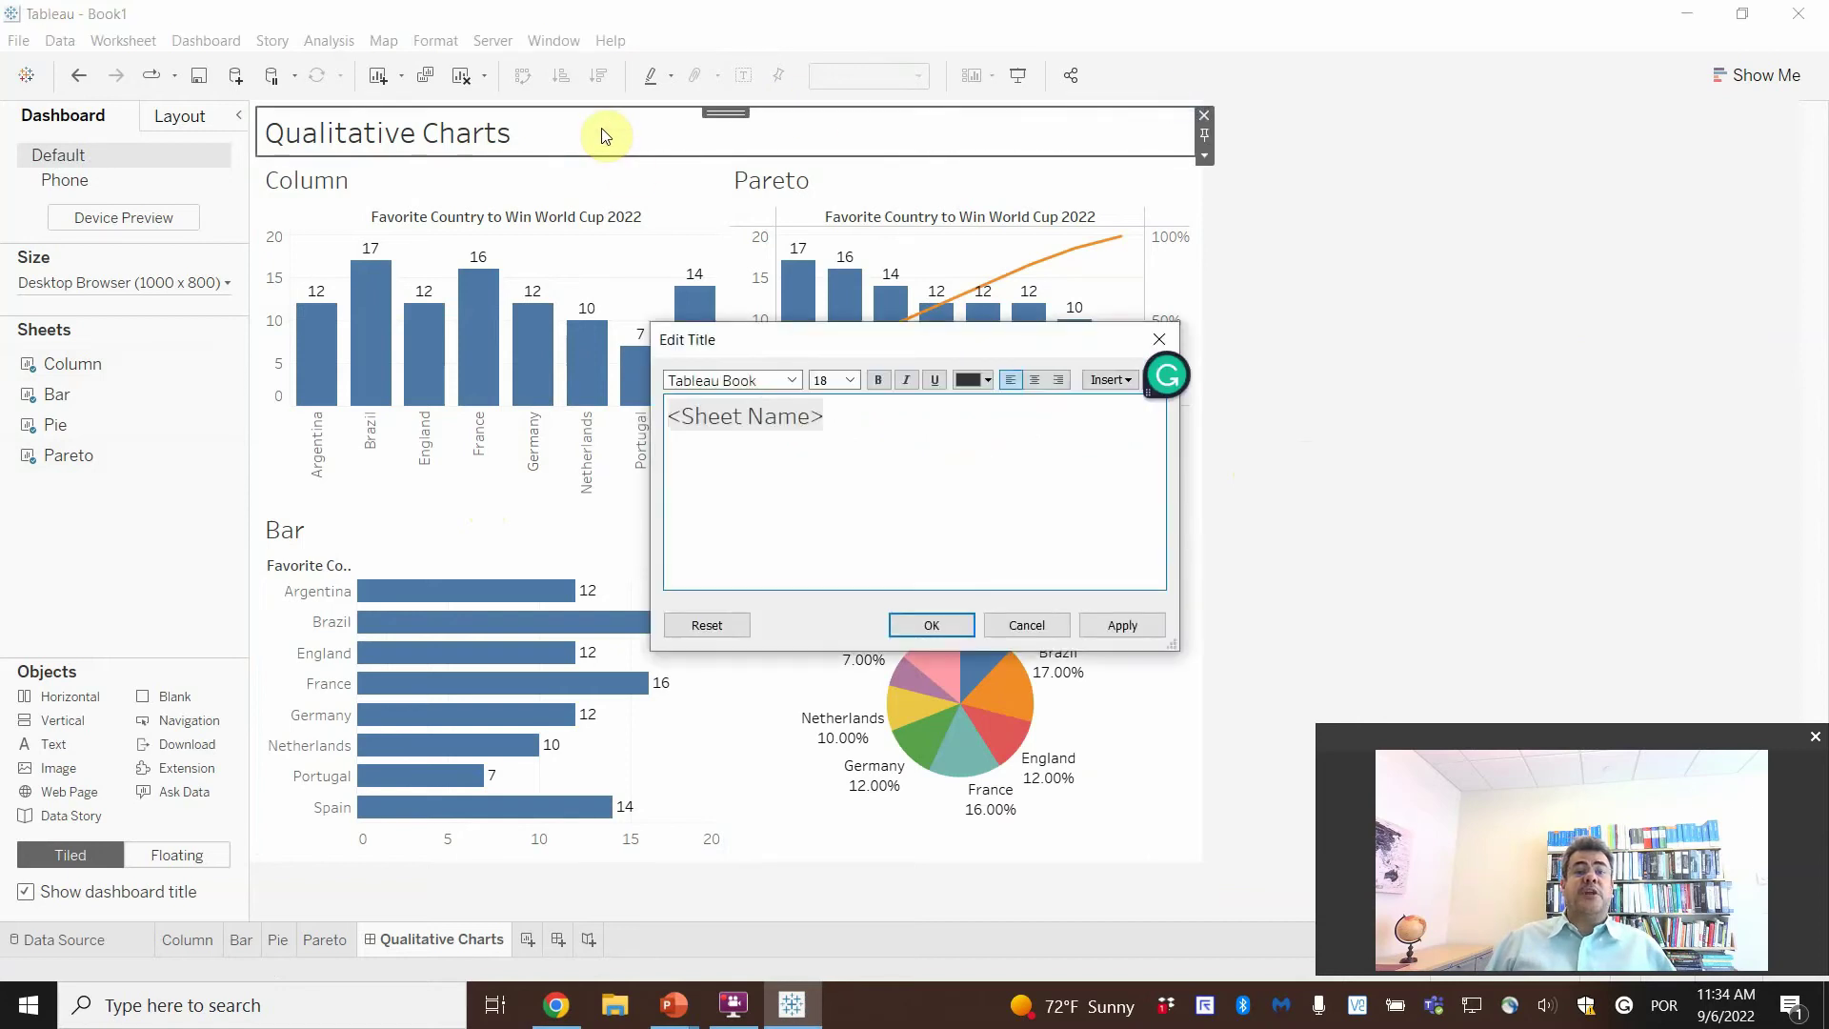
pyautogui.click(1035, 380)
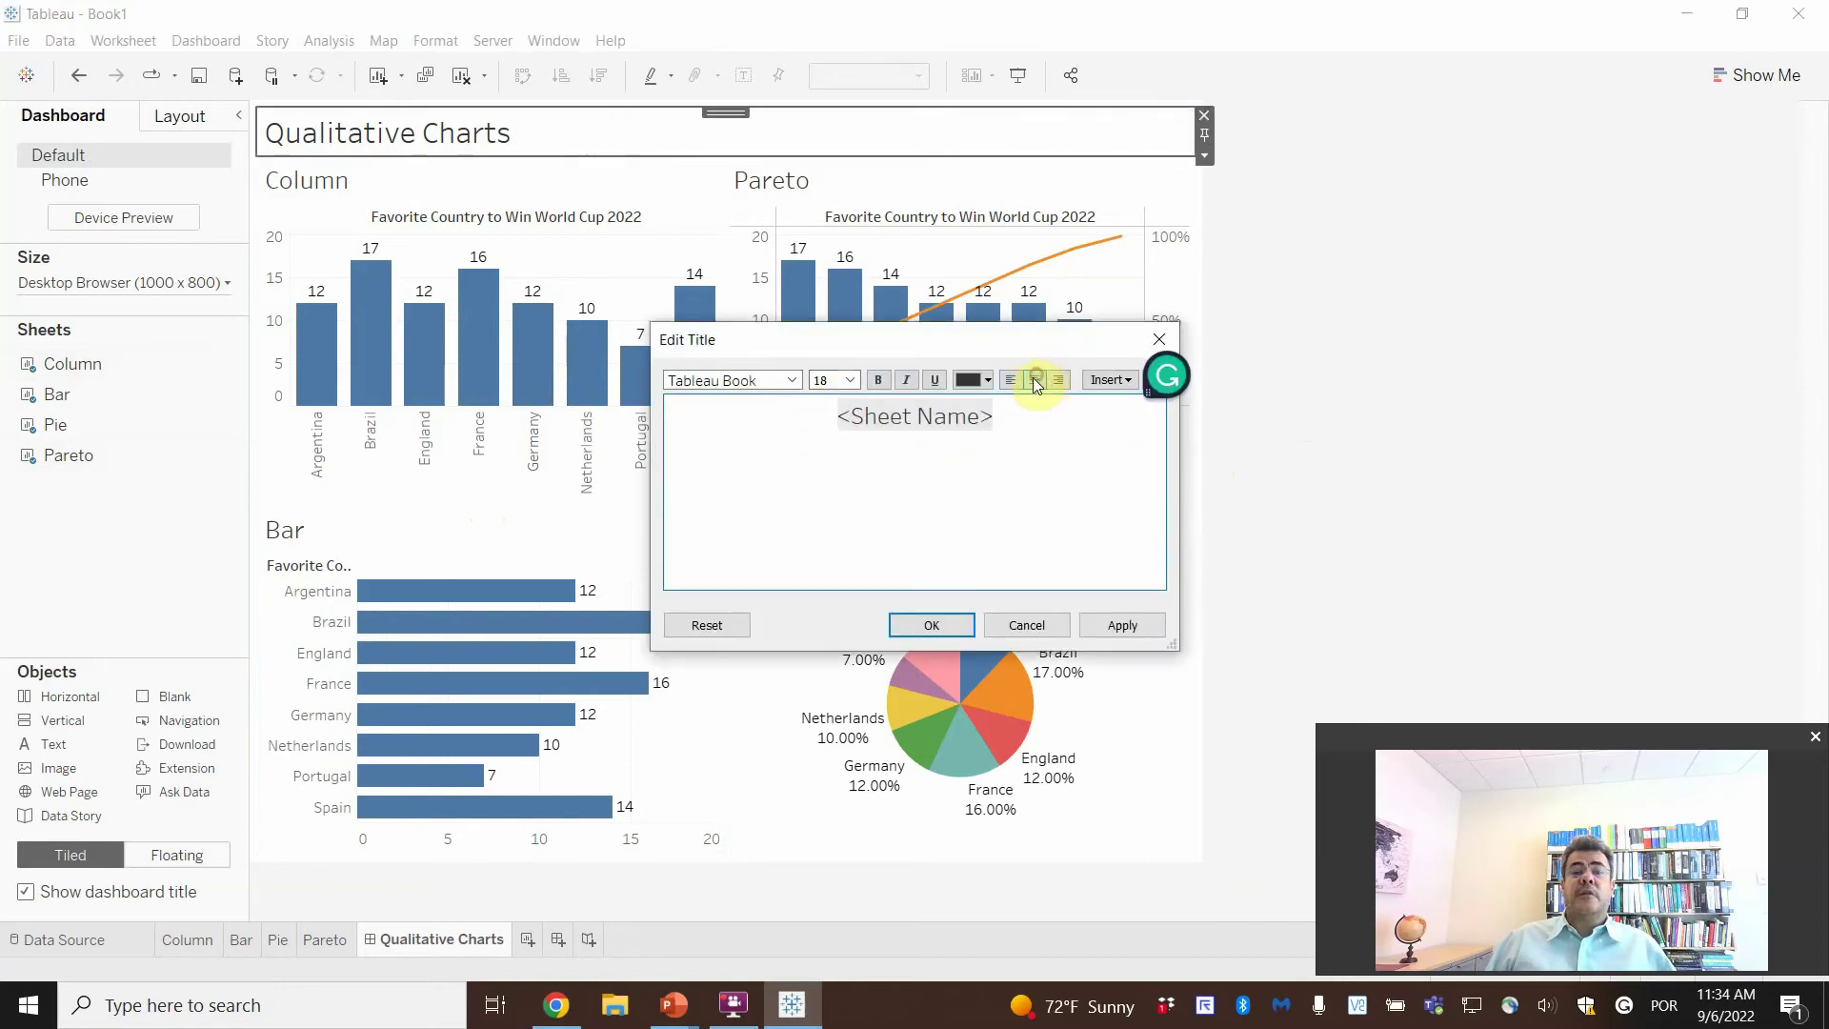
pyautogui.click(1102, 628)
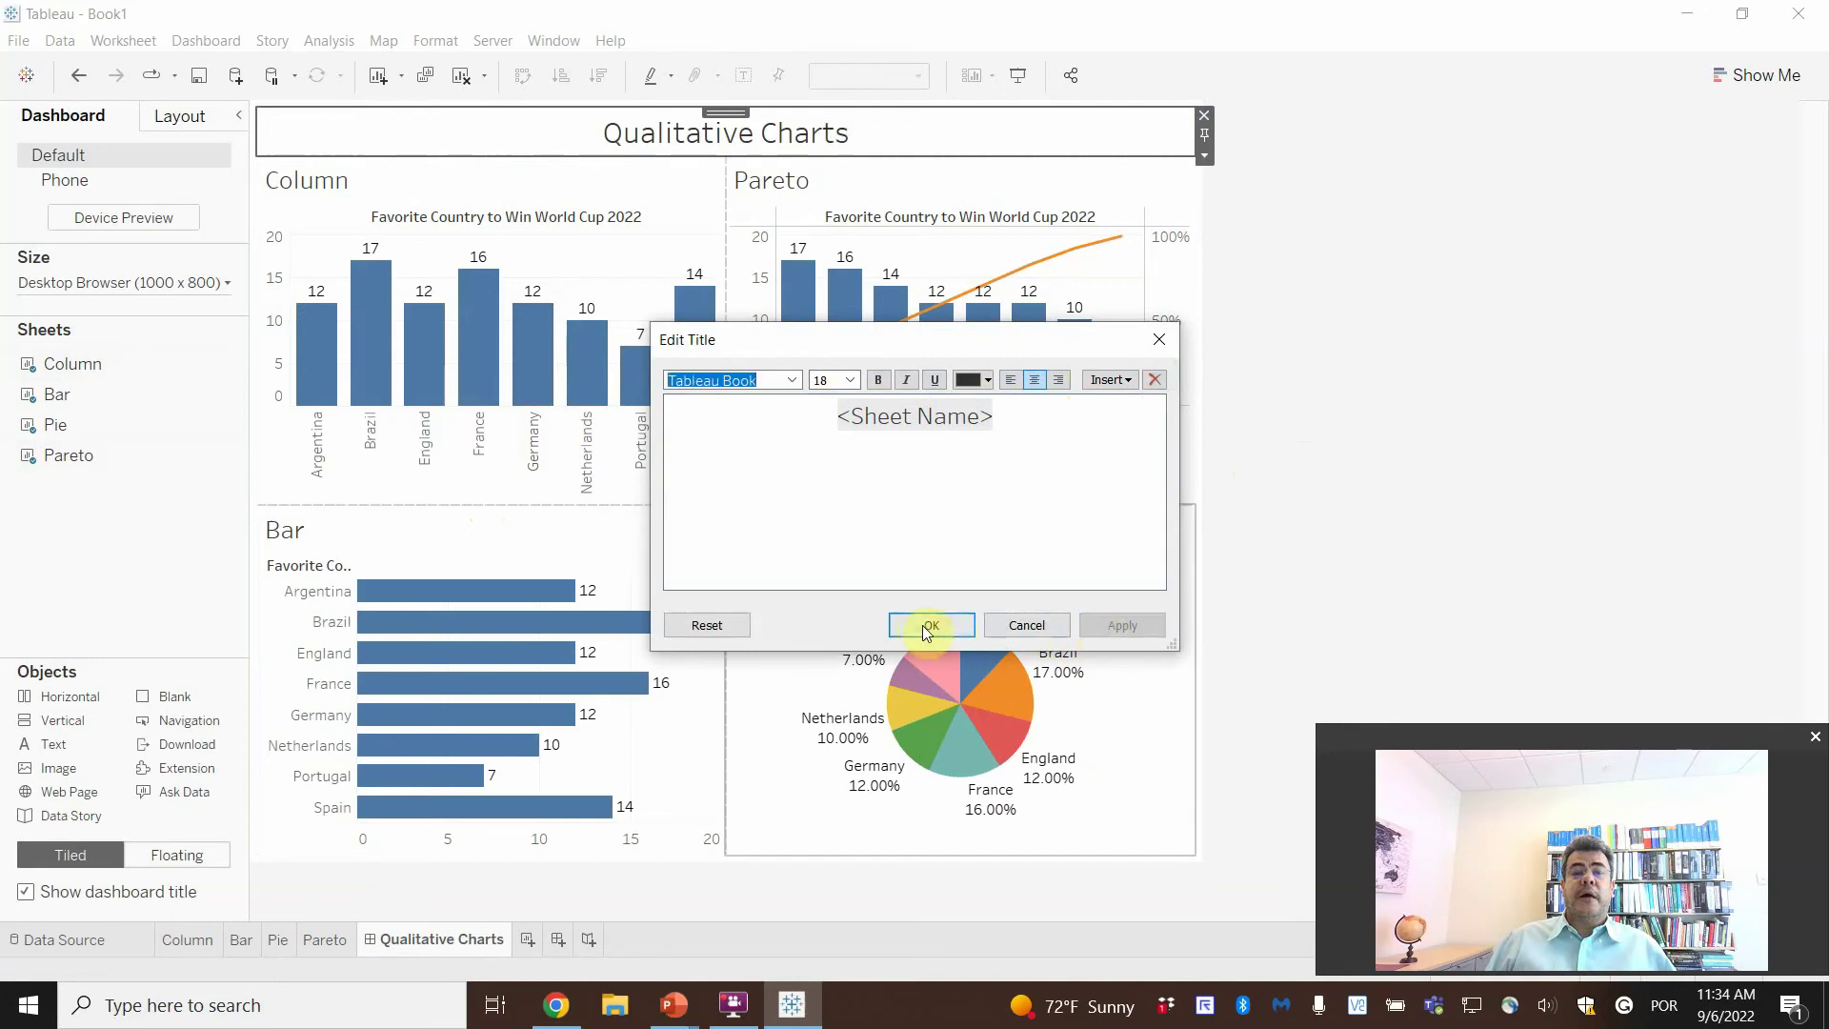
pyautogui.click(919, 625)
pyautogui.click(1303, 539)
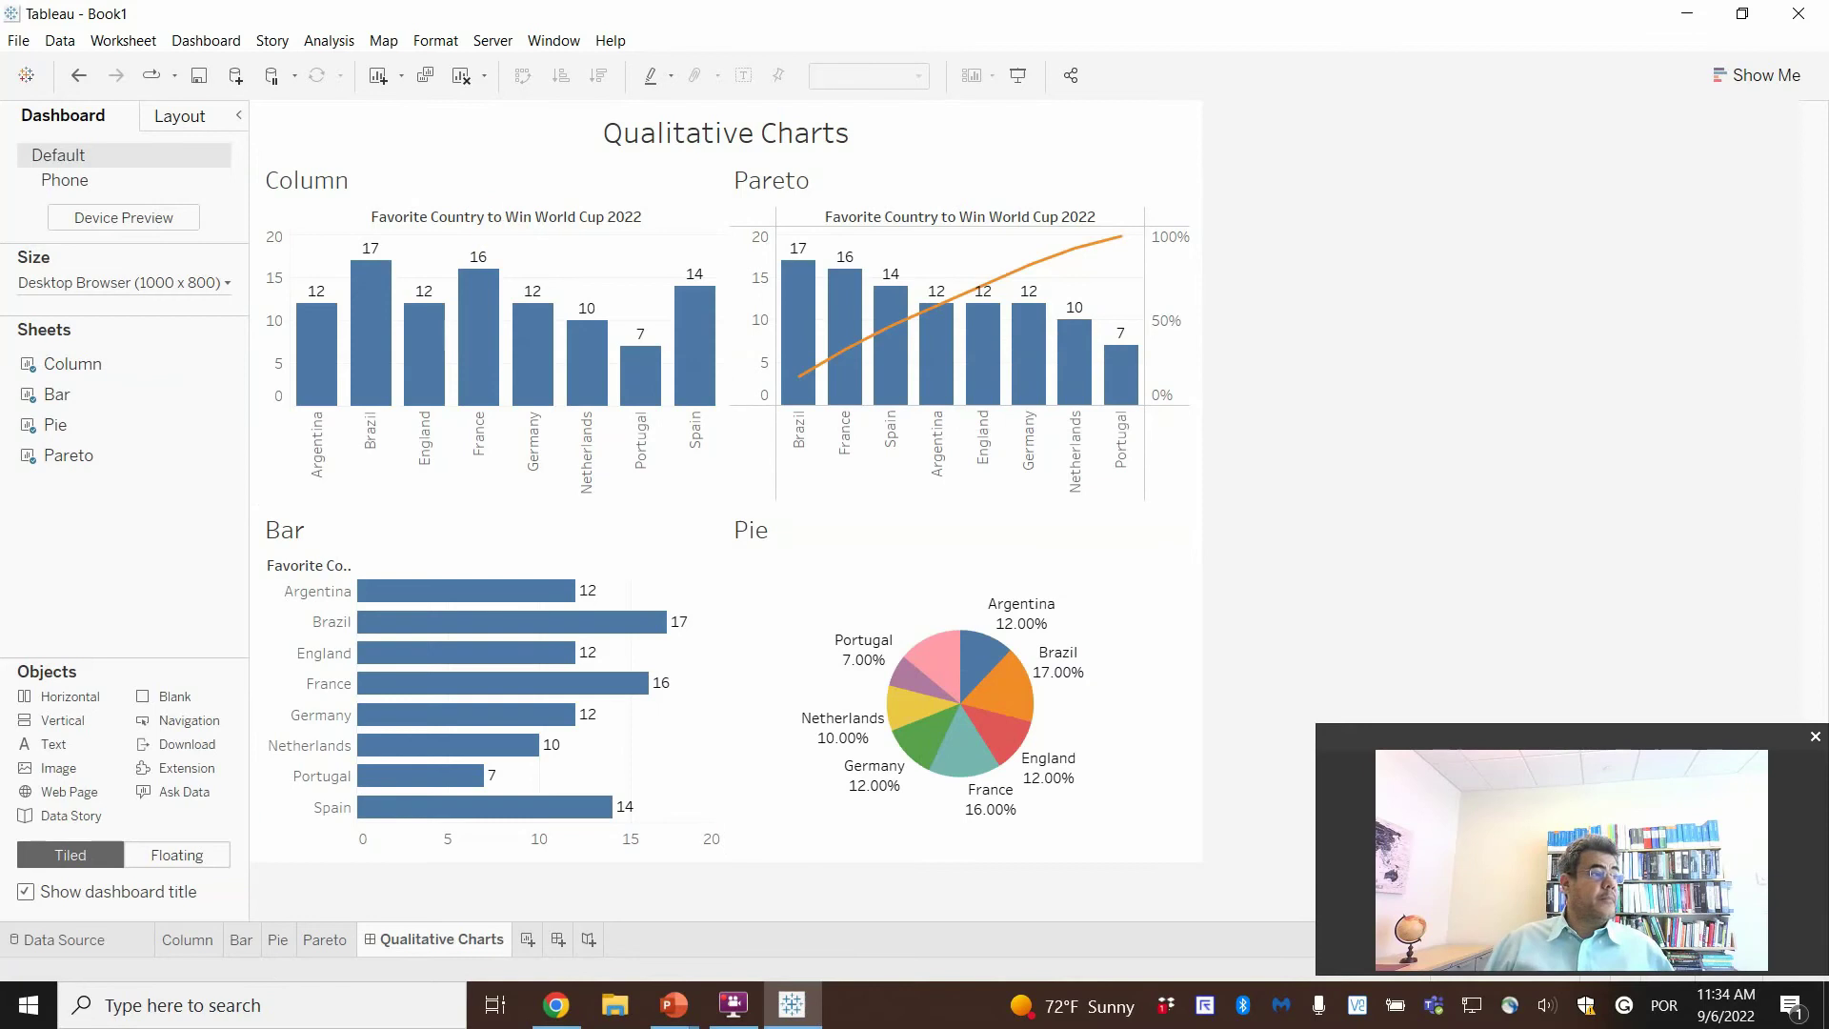
# - Return to the PowerPoint slideshow and advance to the Thank you slide
pyautogui.moveTo(856, 667)
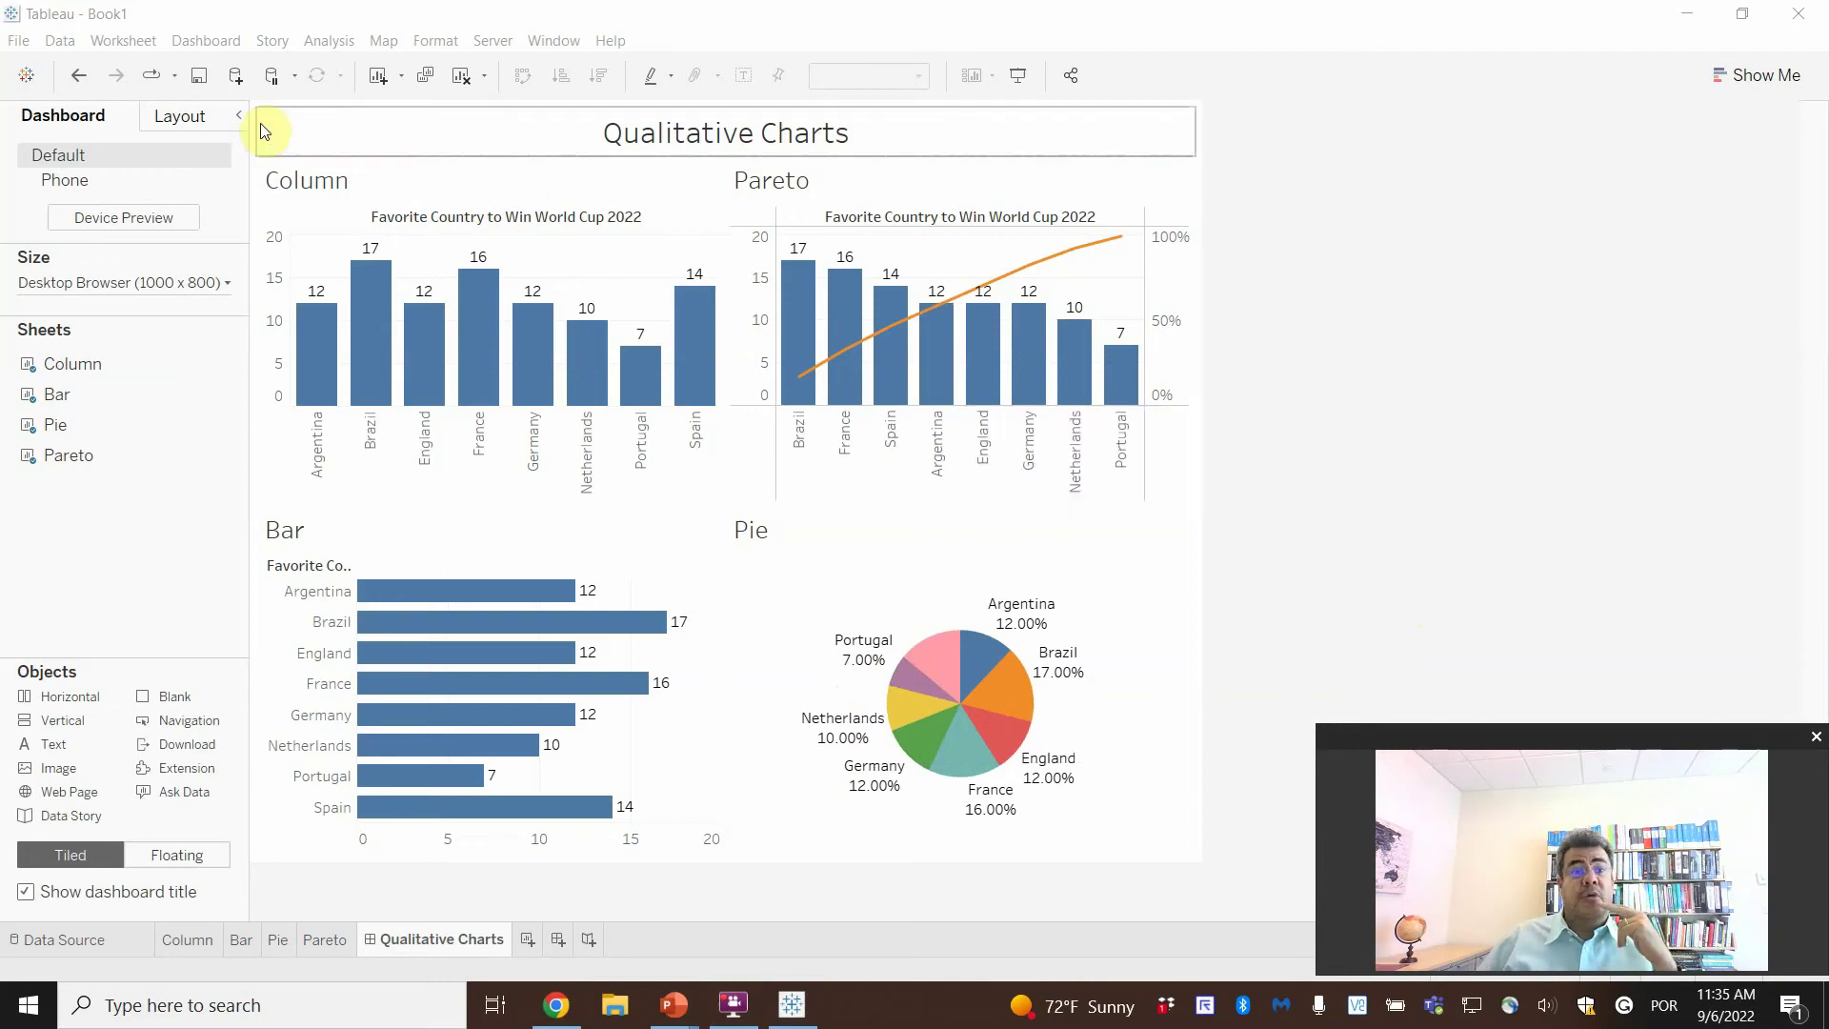
pyautogui.click(20, 41)
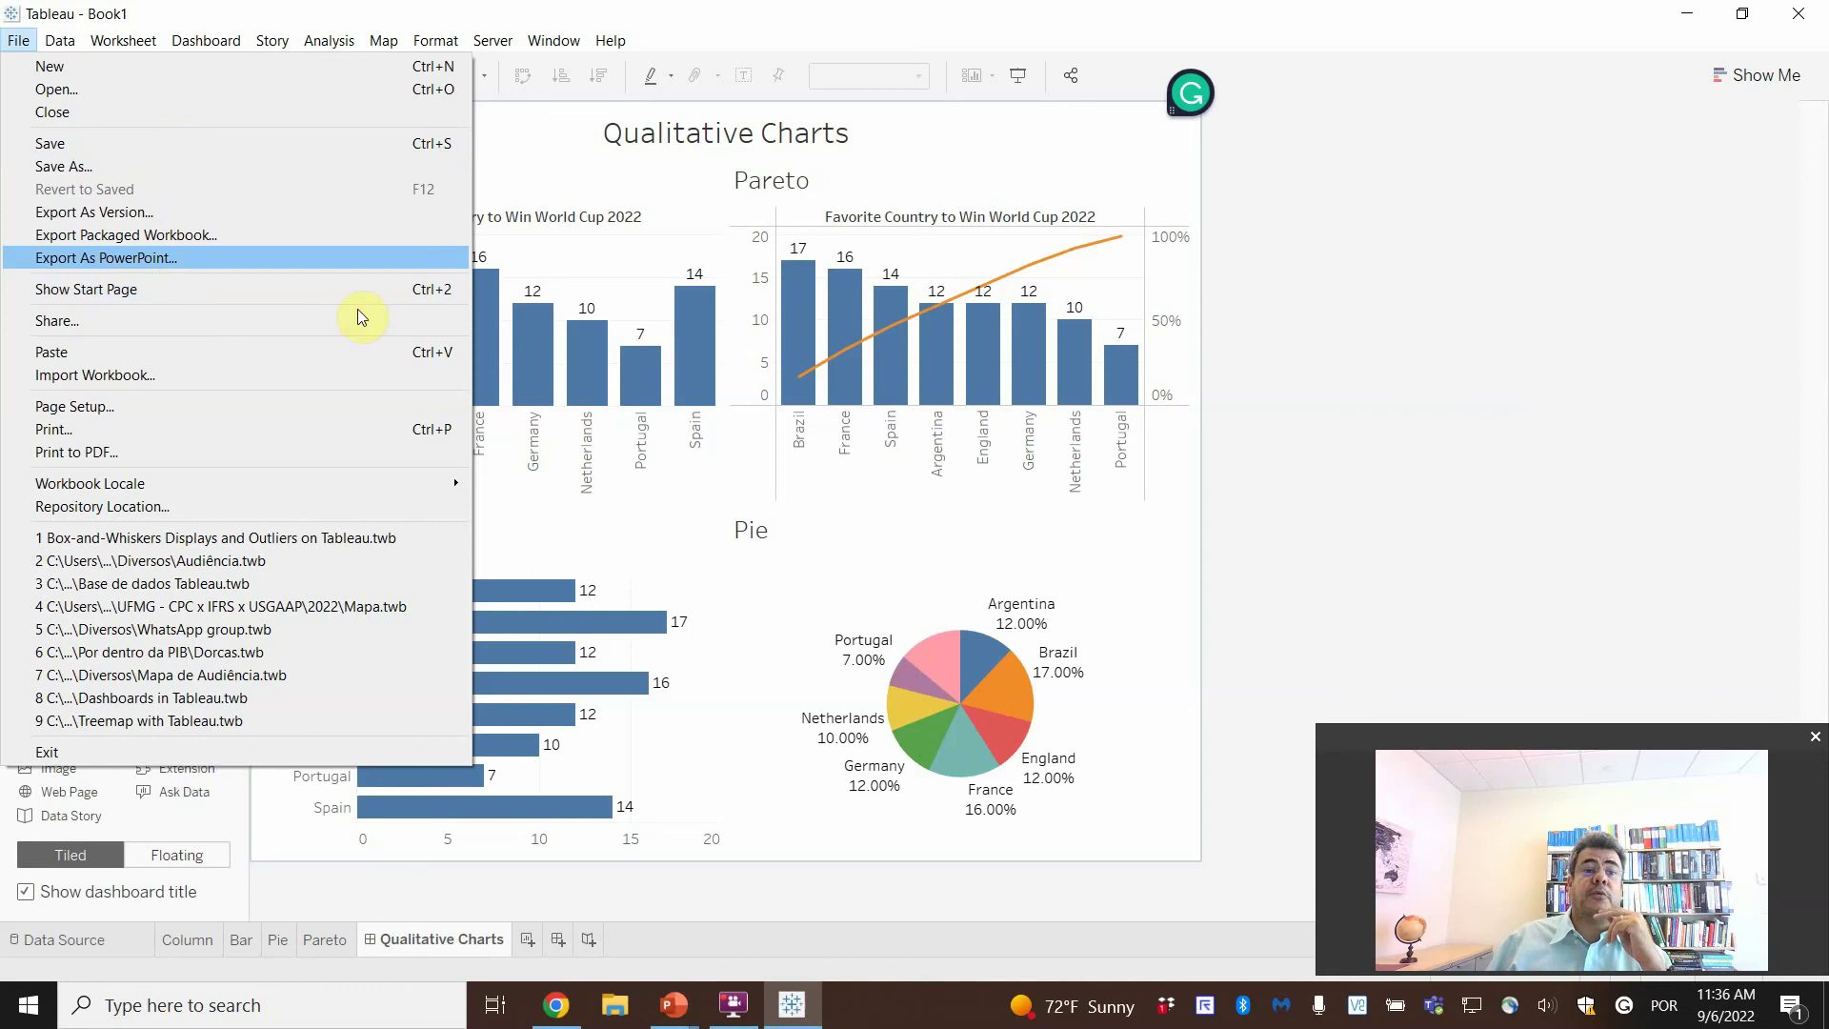
pyautogui.click(1283, 543)
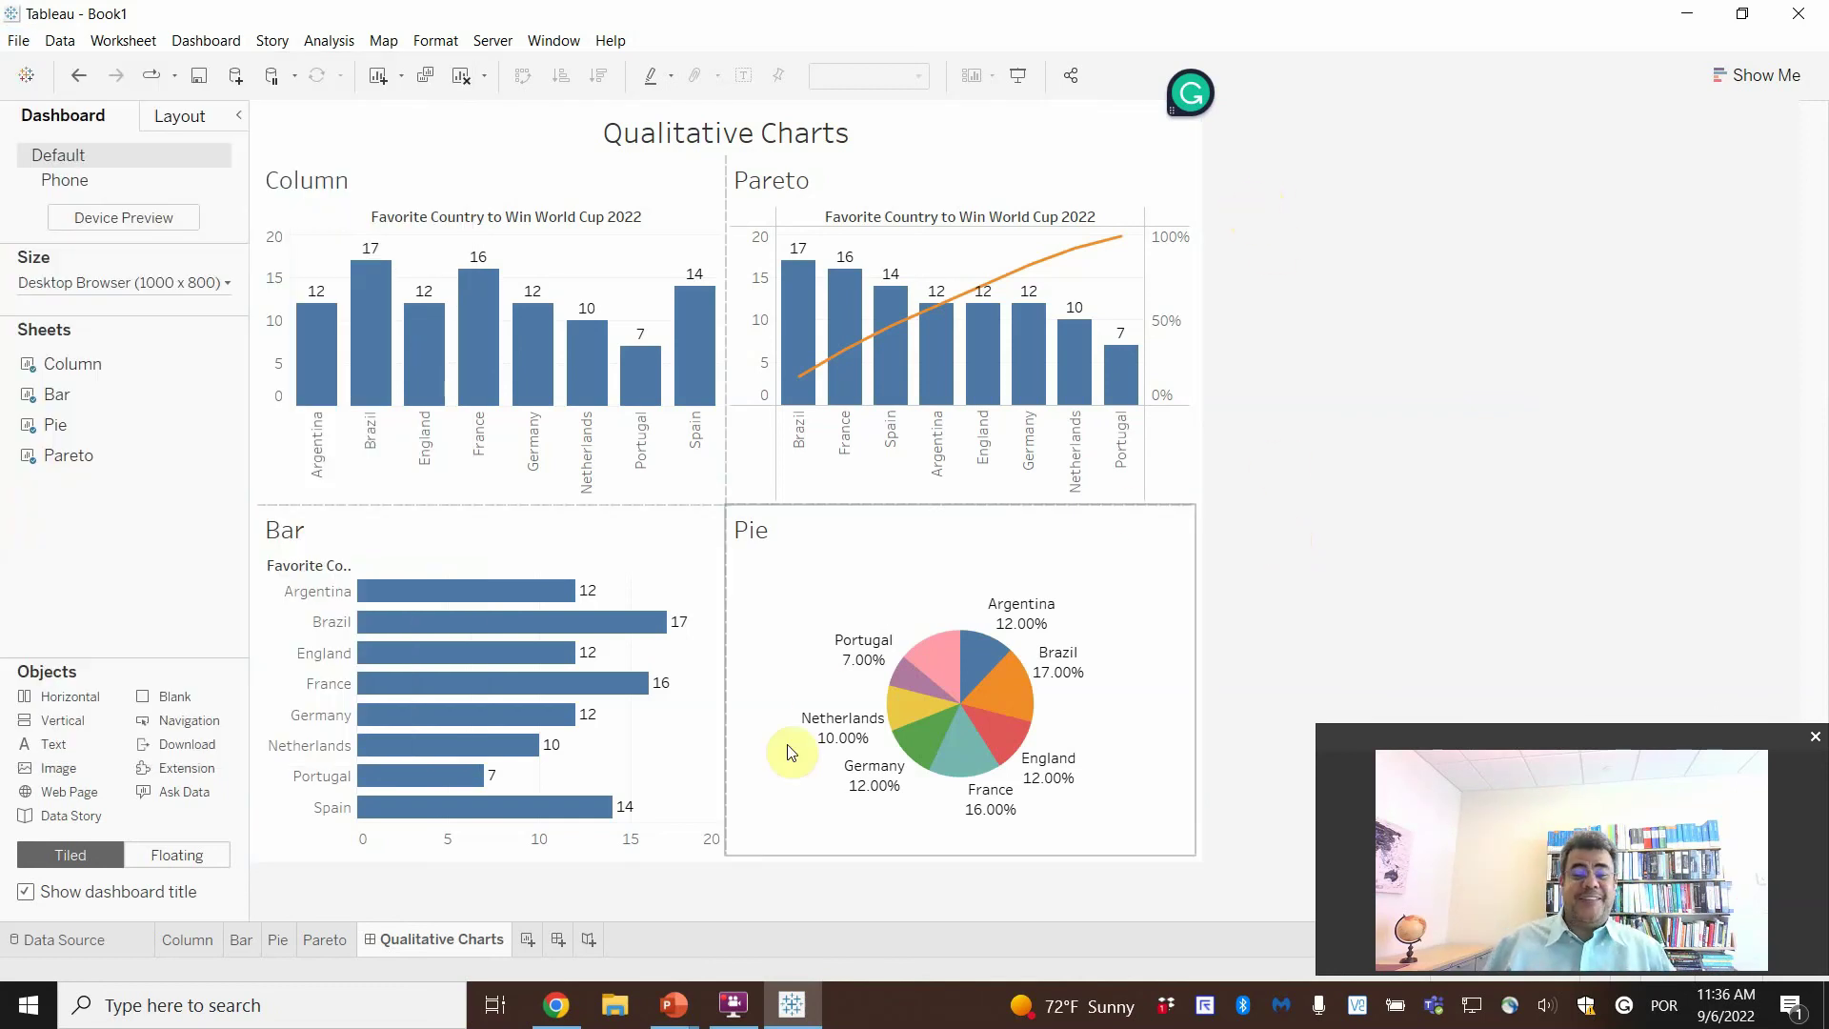
pyautogui.moveTo(678, 1000)
pyautogui.click(744, 900)
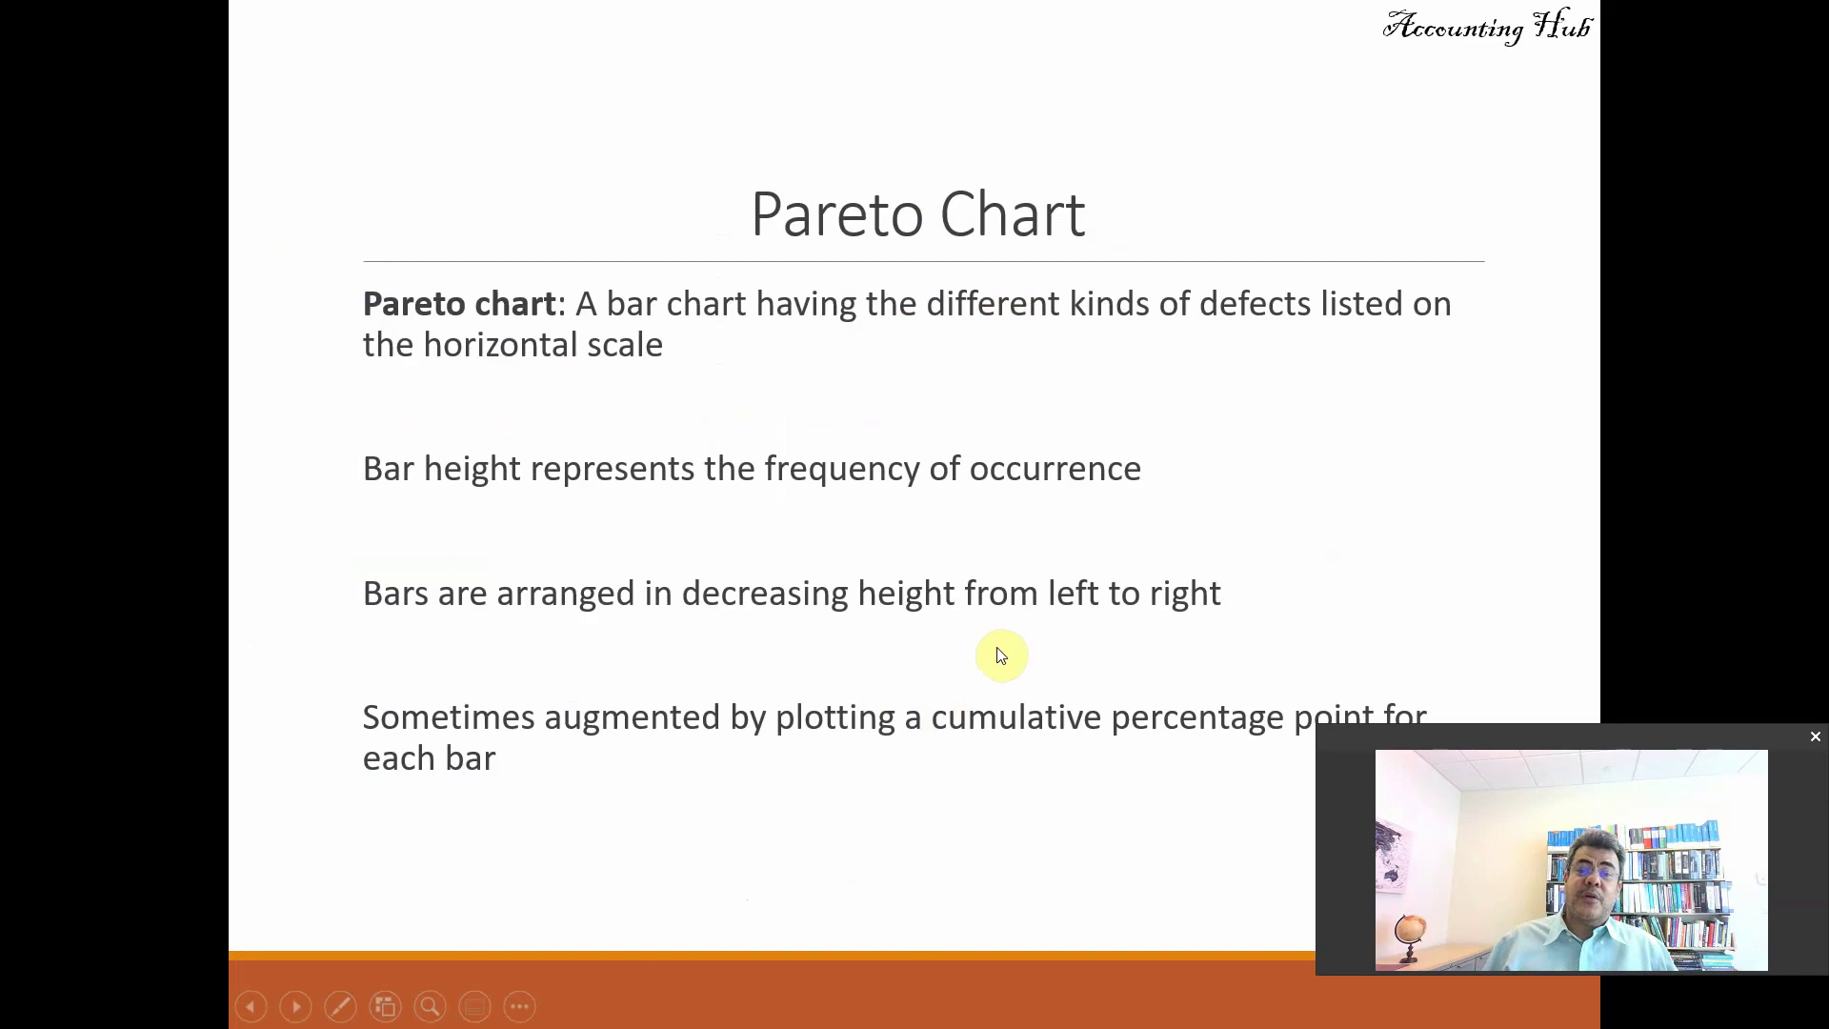
pyautogui.click(991, 653)
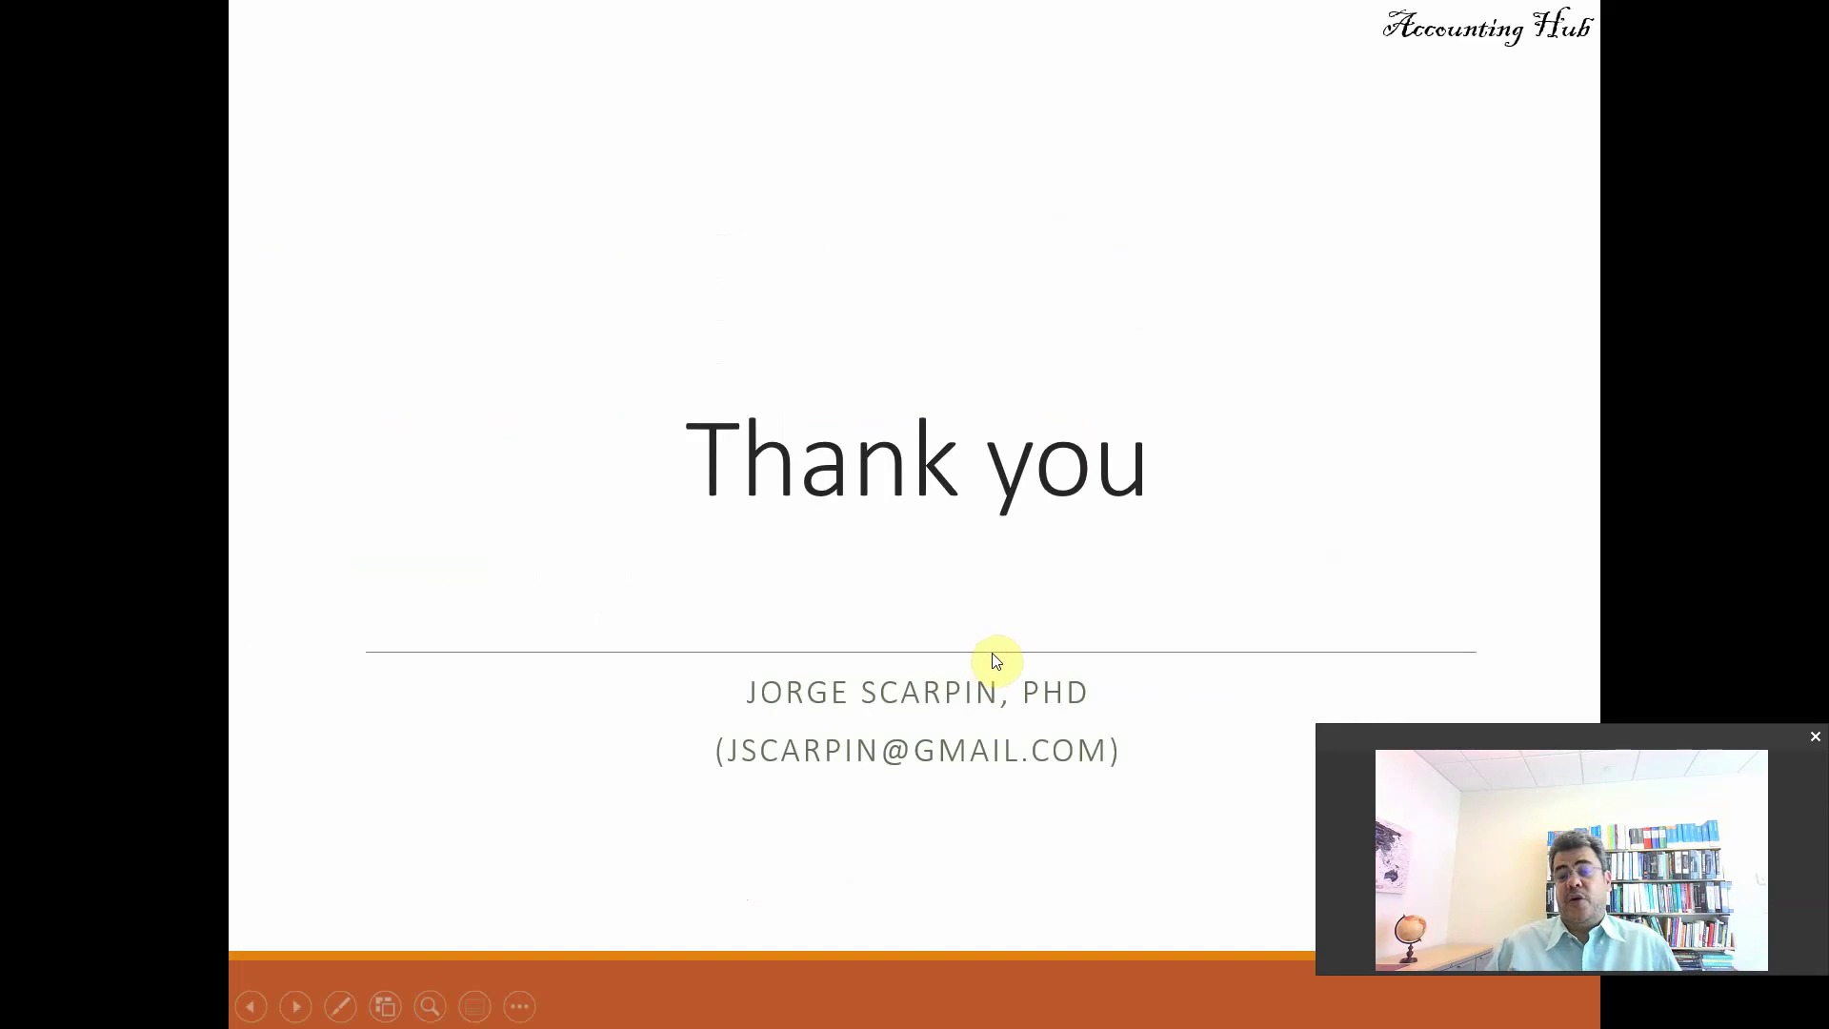